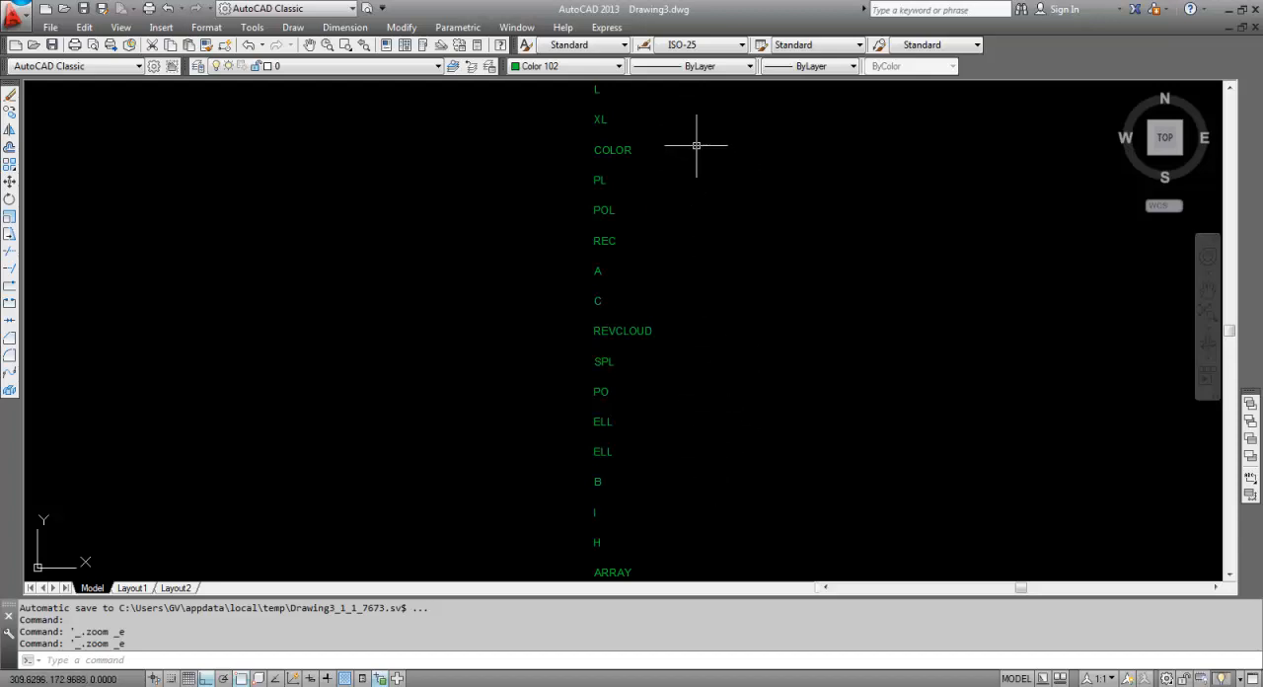
Draw a stepped line of eight alternating horizontal and vertical segments beside the L label.
scroll(578, 223, up, 8)
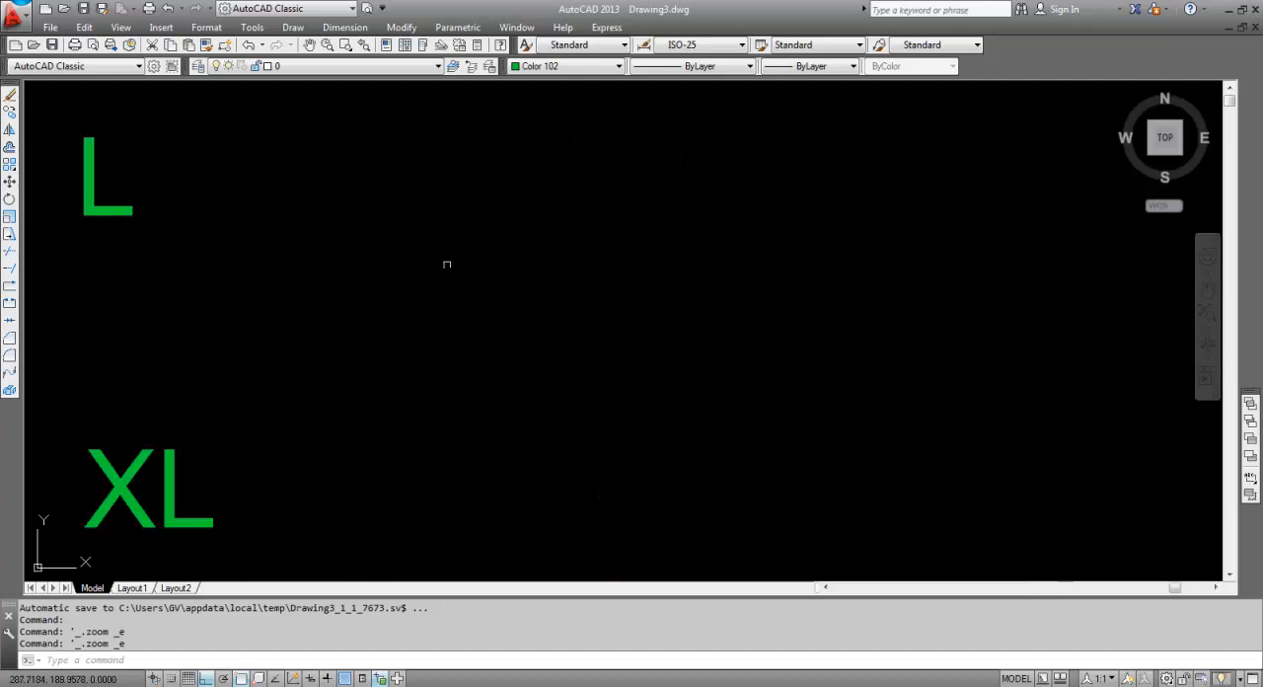
mouse_move(482, 269)
middle_down()
mouse_move(536, 315)
mouse_move(543, 306)
middle_up()
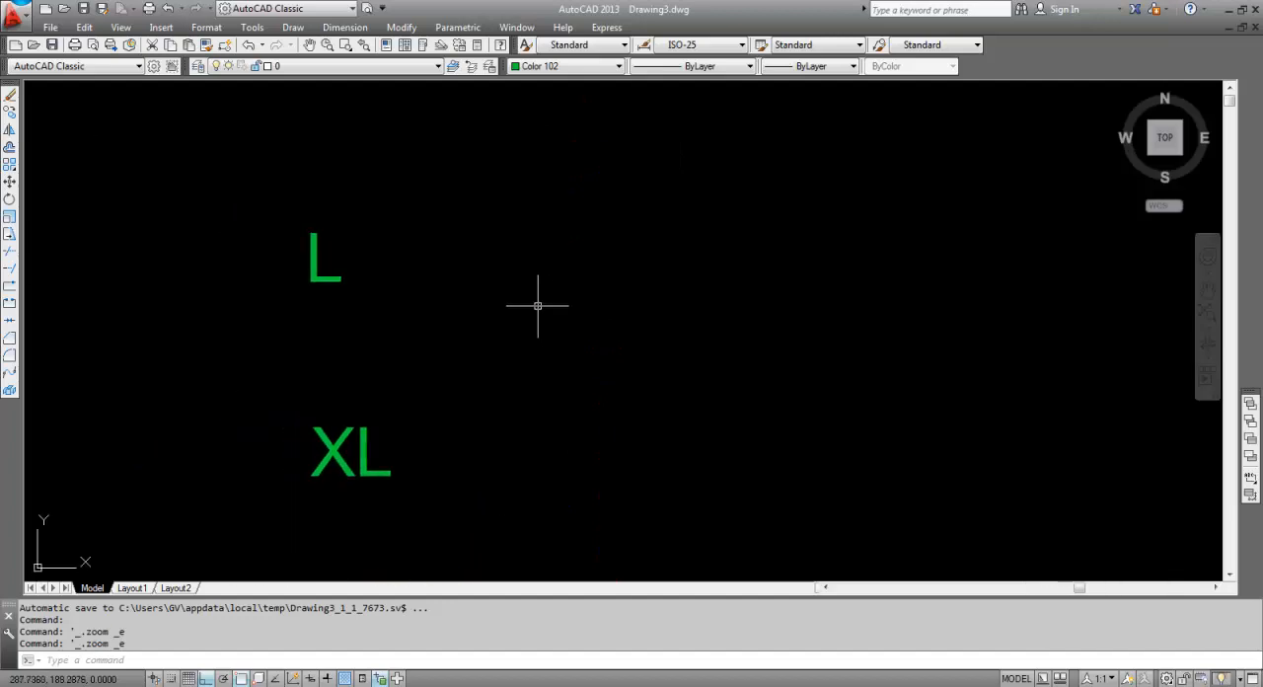
key(Return)
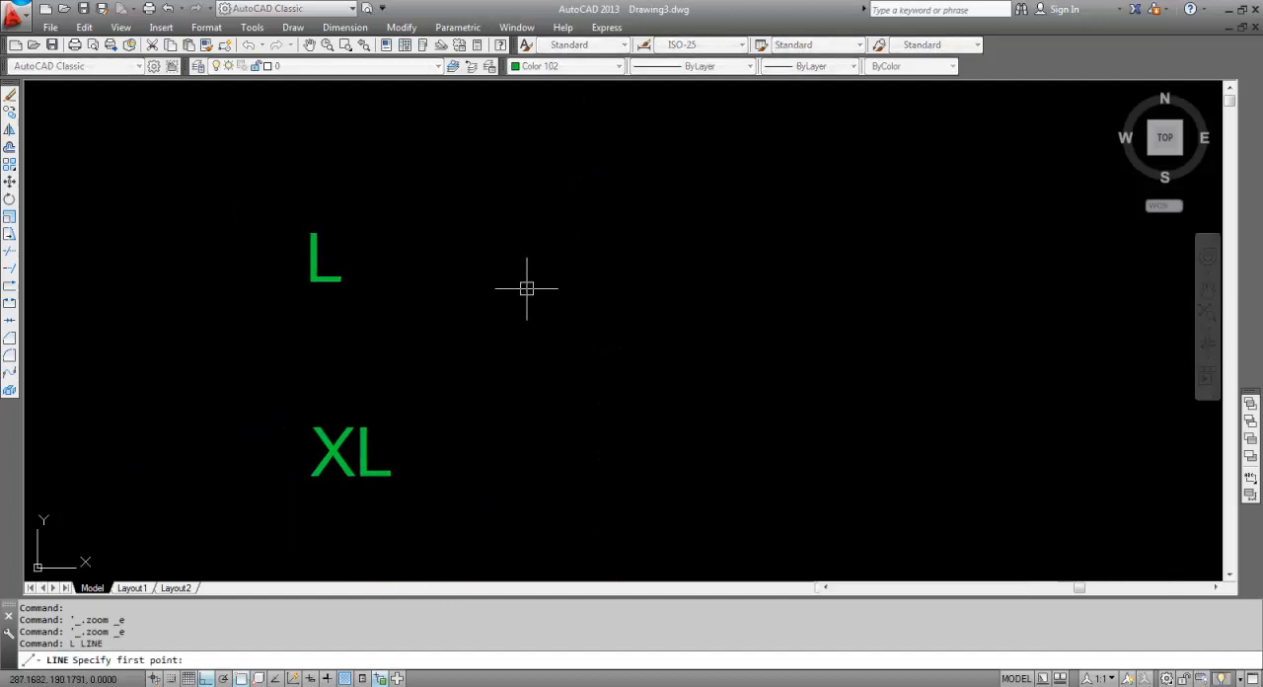
click(491, 253)
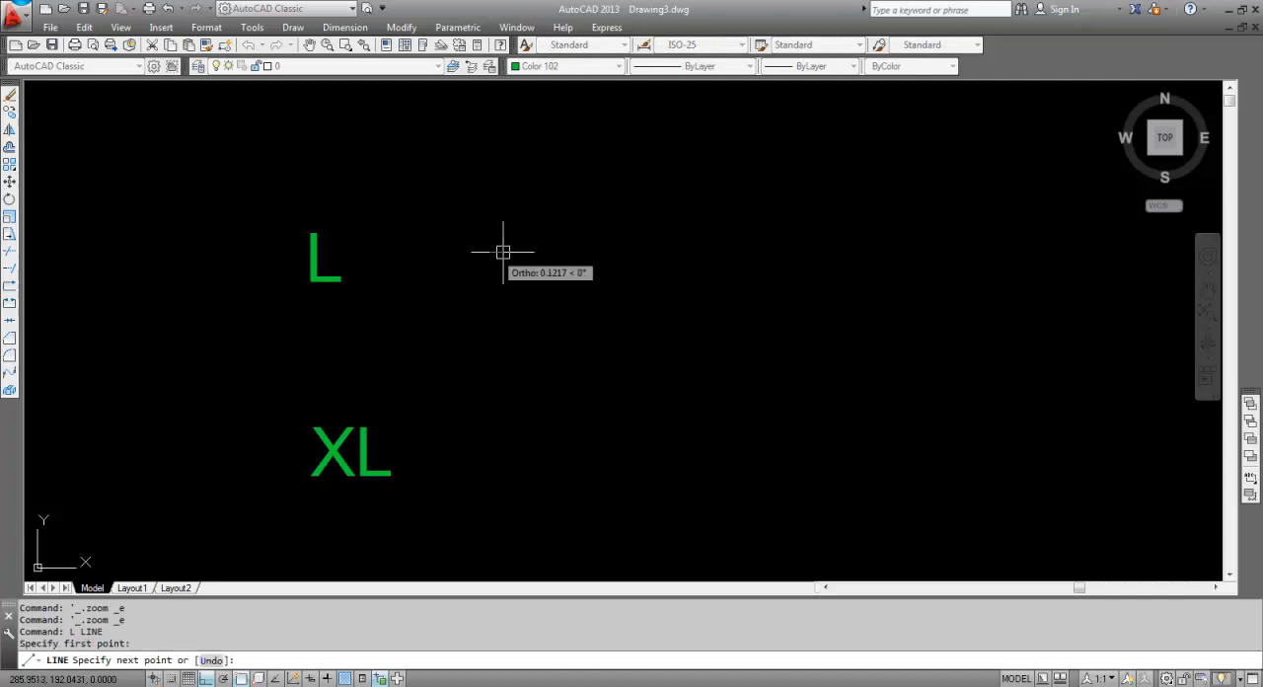
click(637, 258)
click(638, 275)
click(763, 275)
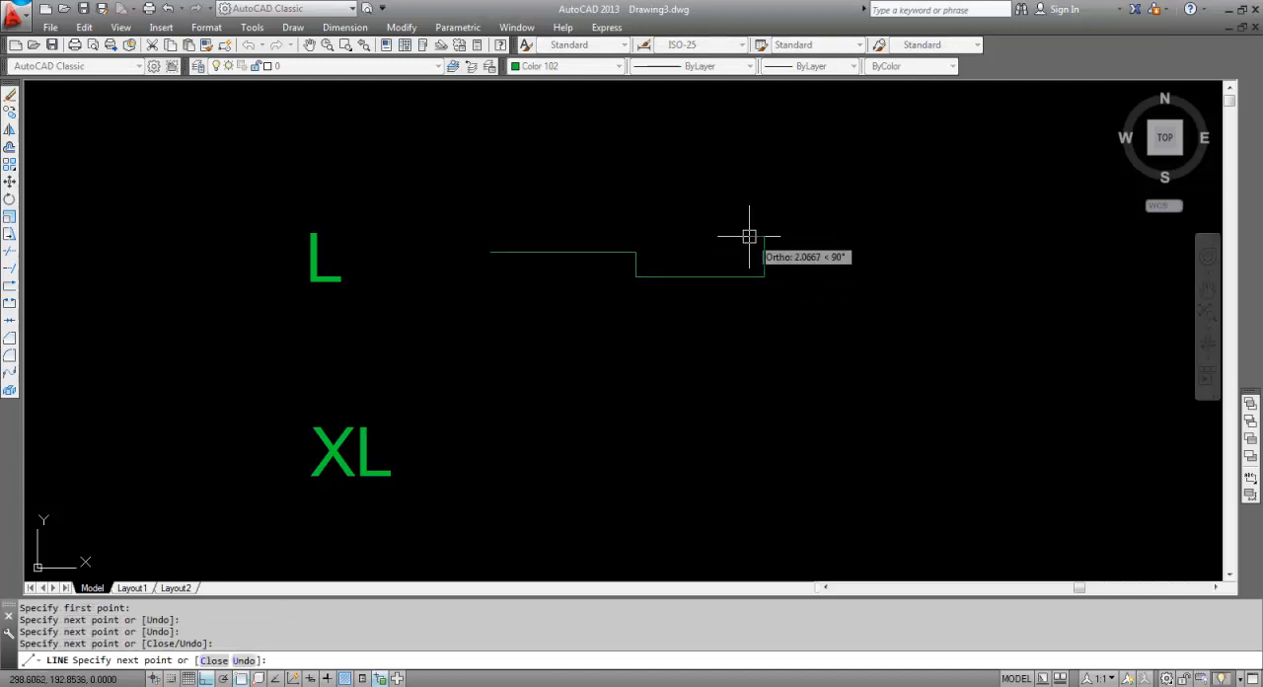
click(763, 237)
click(820, 237)
click(824, 279)
click(883, 277)
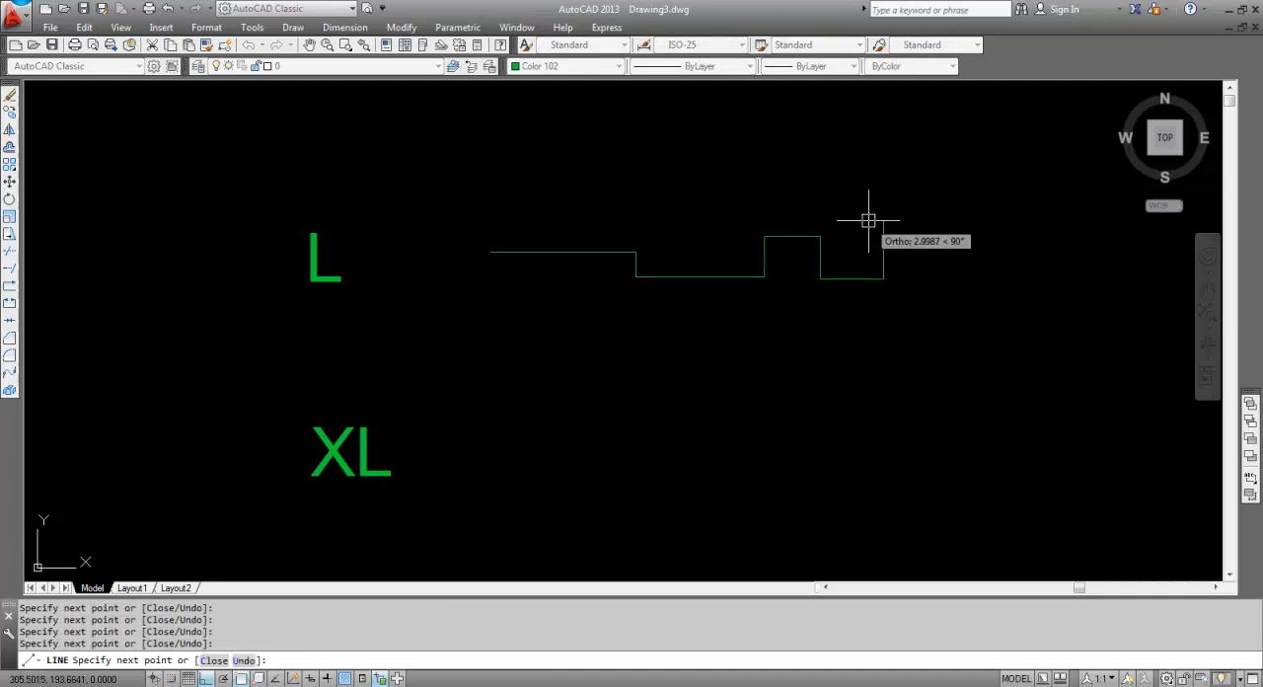
key(Return)
key(Return)
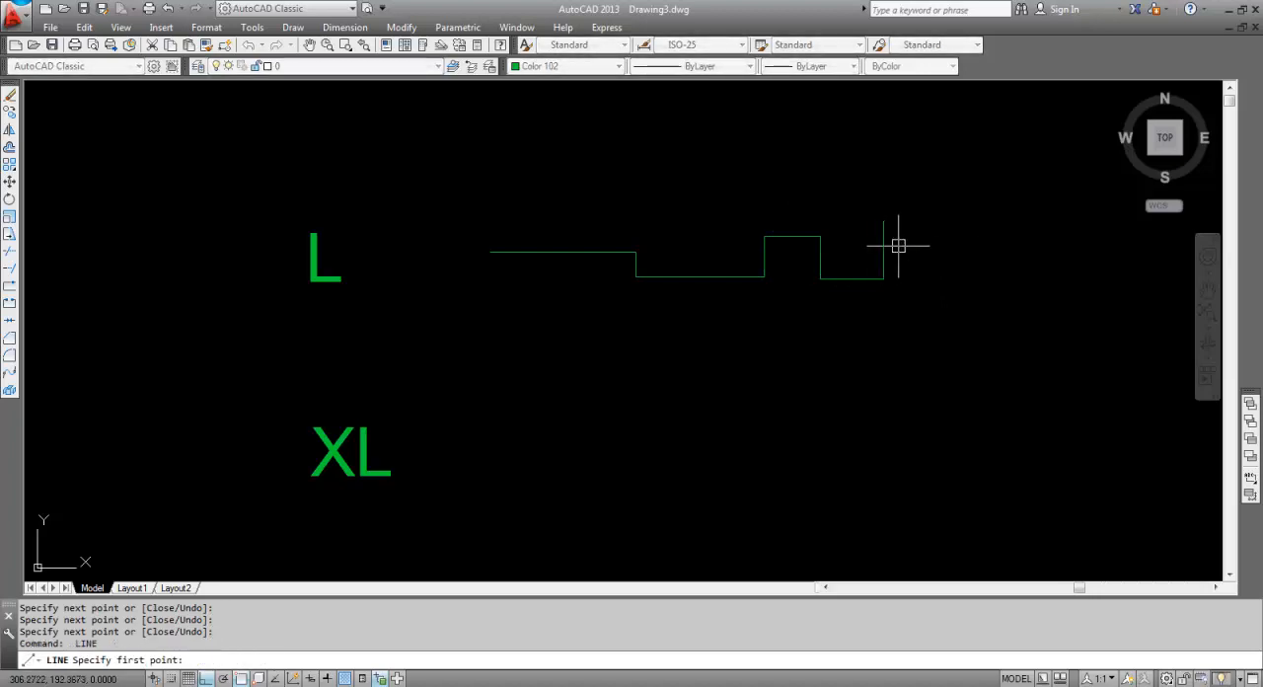
key(Escape)
List the properties of the stepped line's last vertical segment to read its length.
click(886, 235)
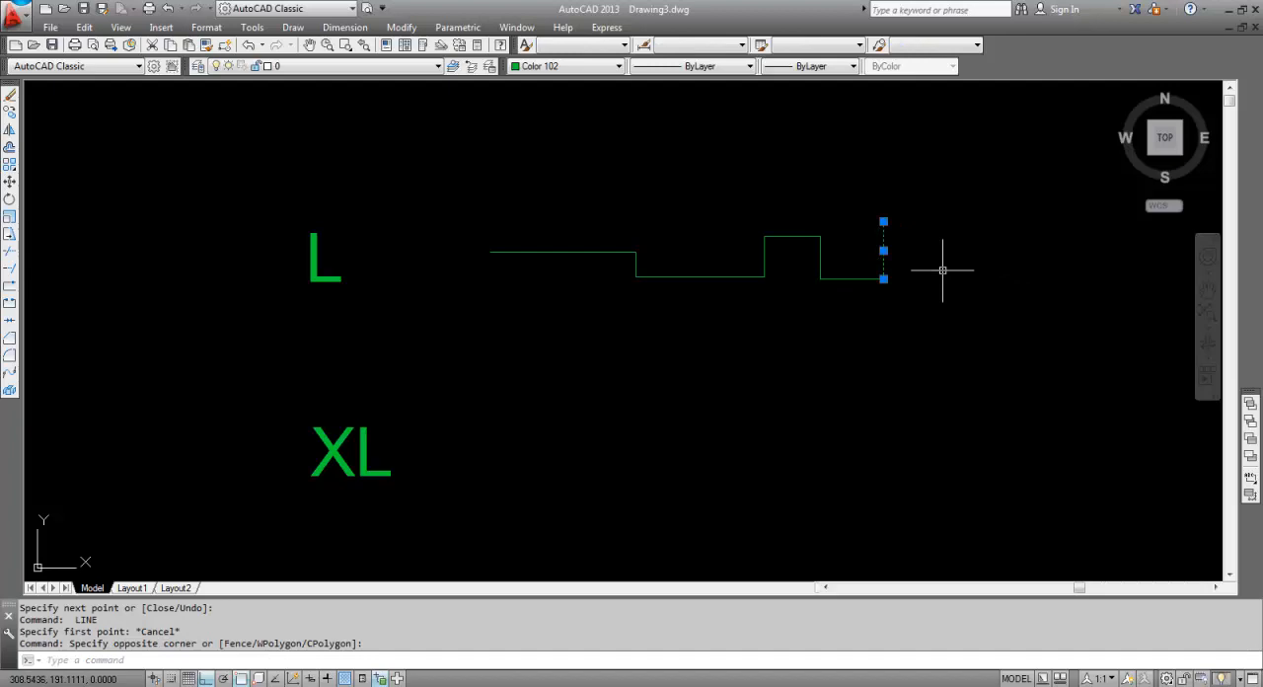
key(F2)
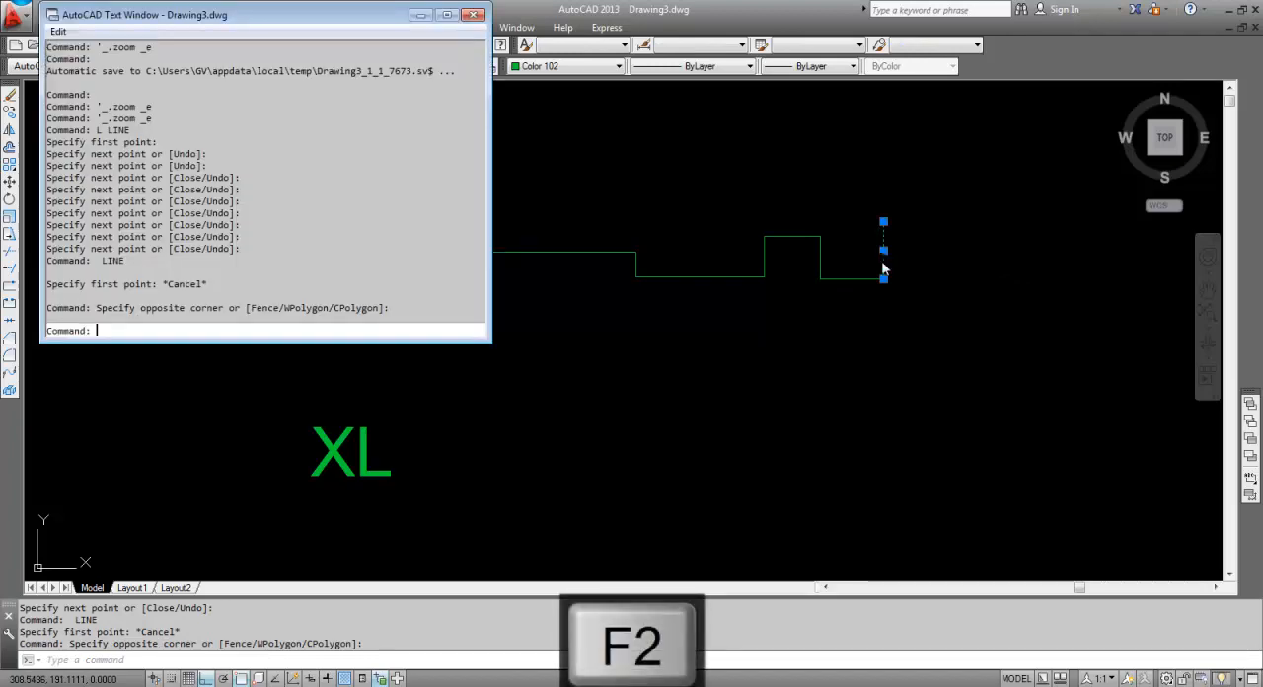
click(473, 13)
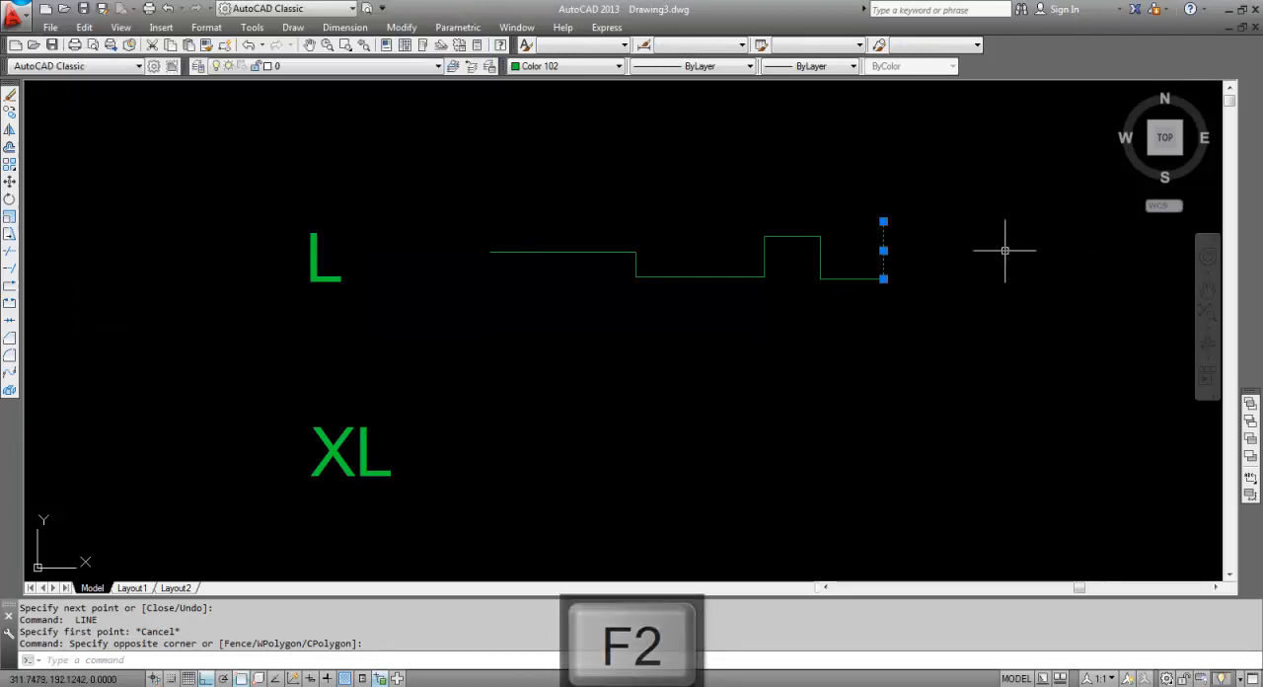
text(LI)
key(Return)
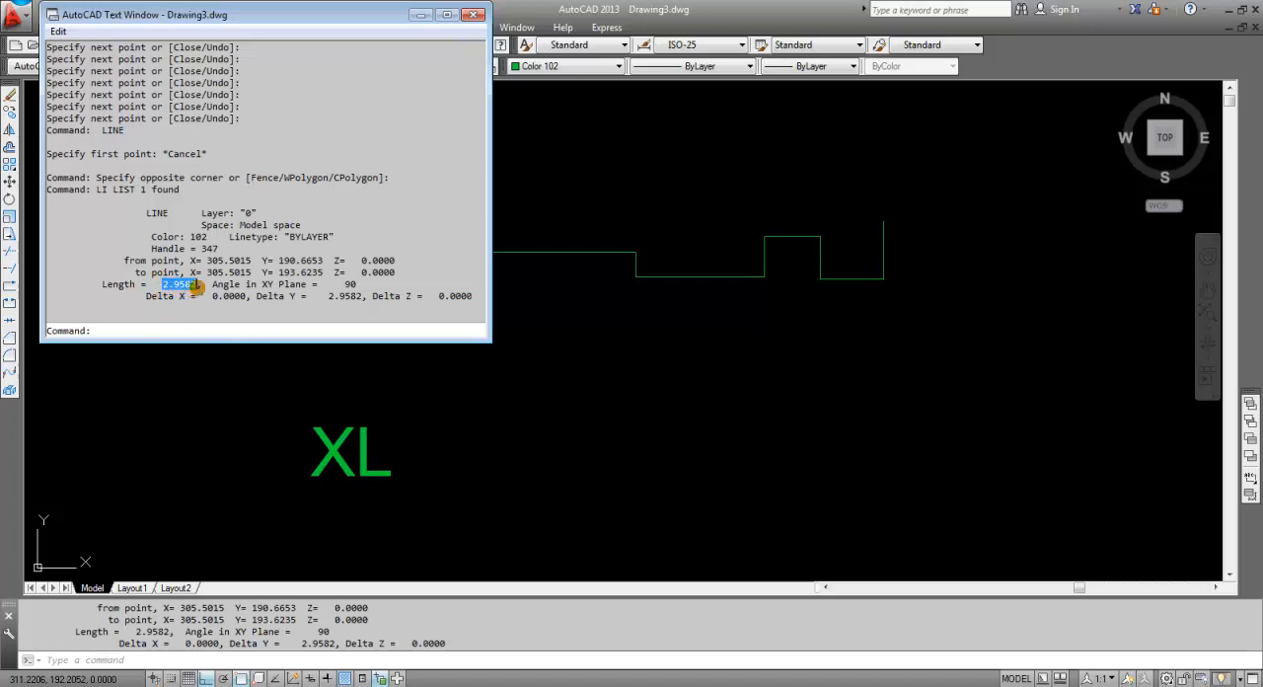
key(Escape)
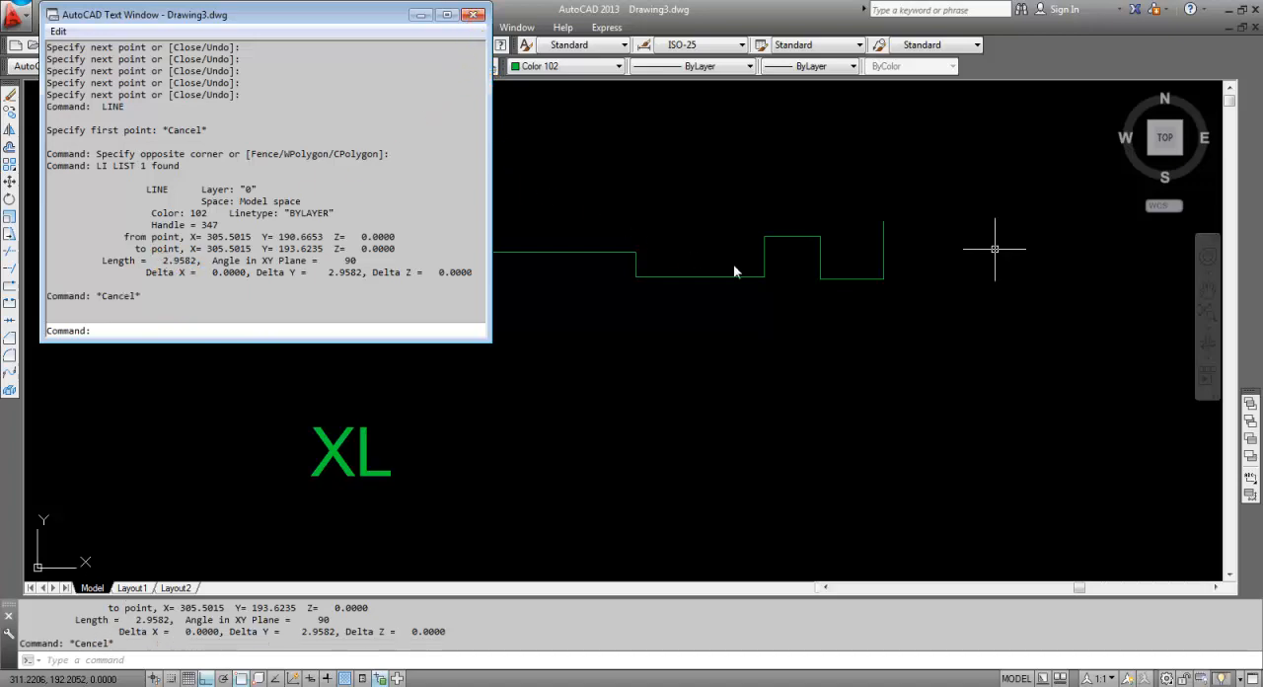
List the properties of the lower horizontal segment adjoining the last vertical one.
click(832, 254)
click(856, 300)
click(845, 258)
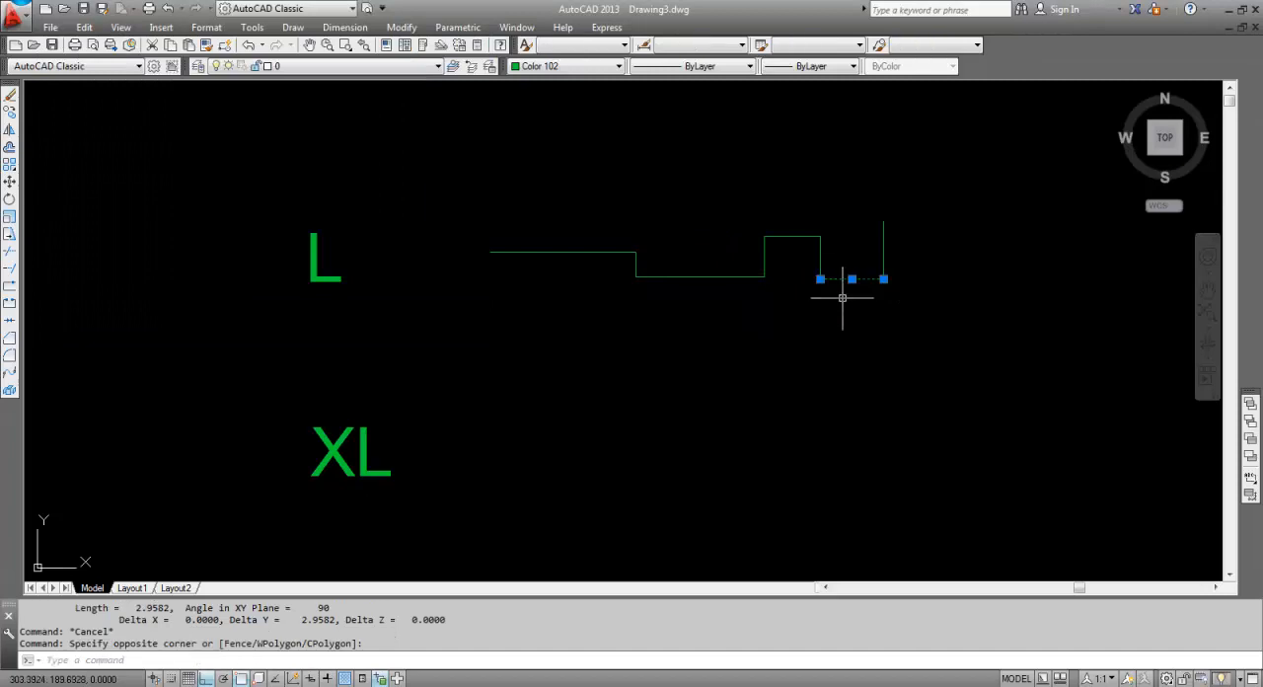
key(Return)
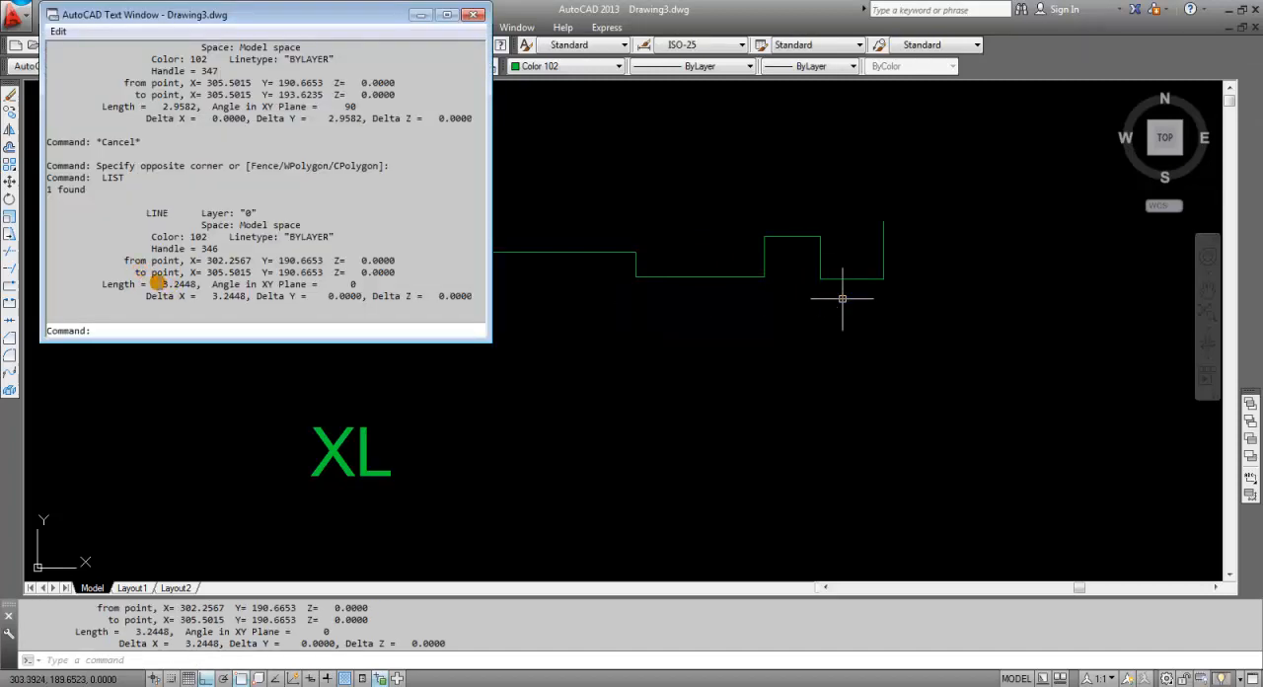
key(Escape)
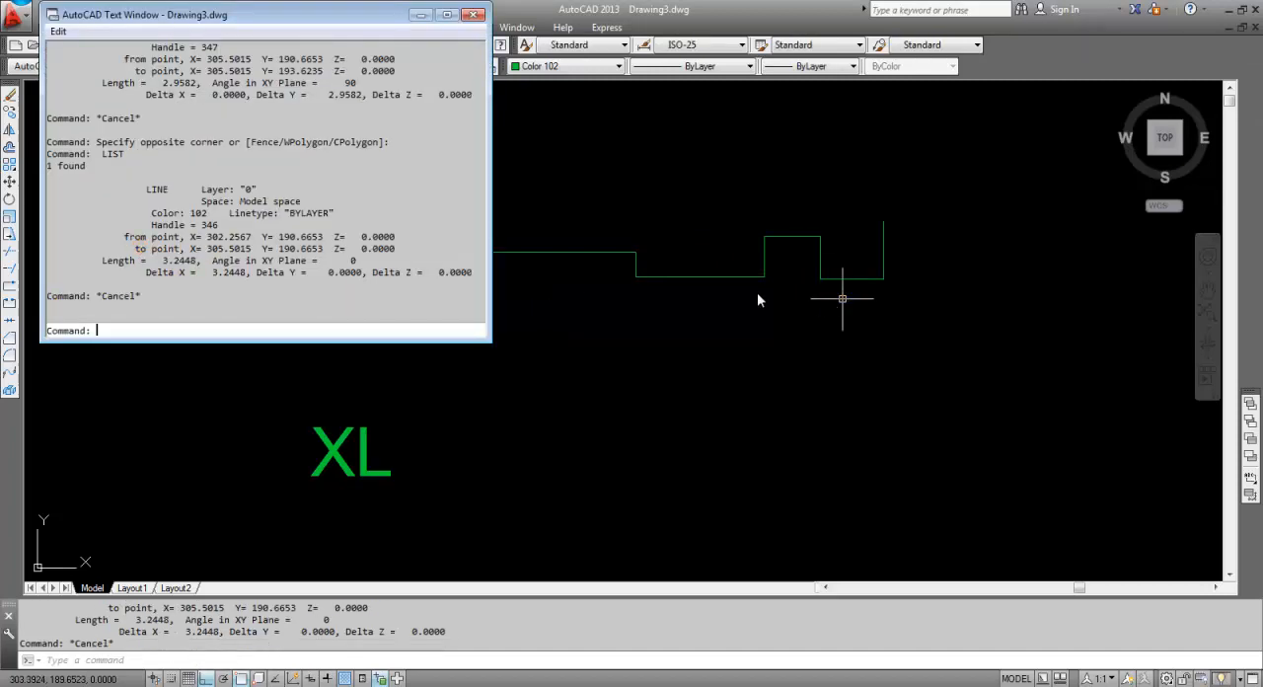
List the properties of the stepped line's raised horizontal segment and close the text window.
click(804, 248)
click(801, 247)
click(783, 224)
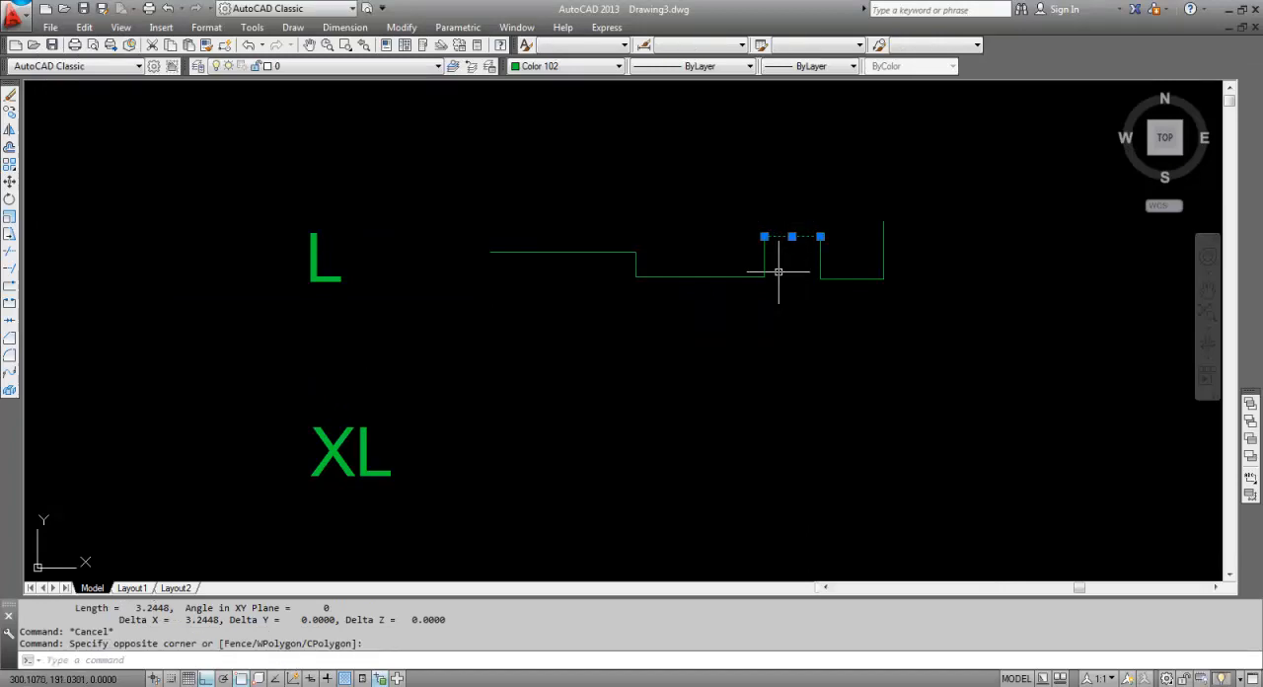
key(Return)
click(473, 14)
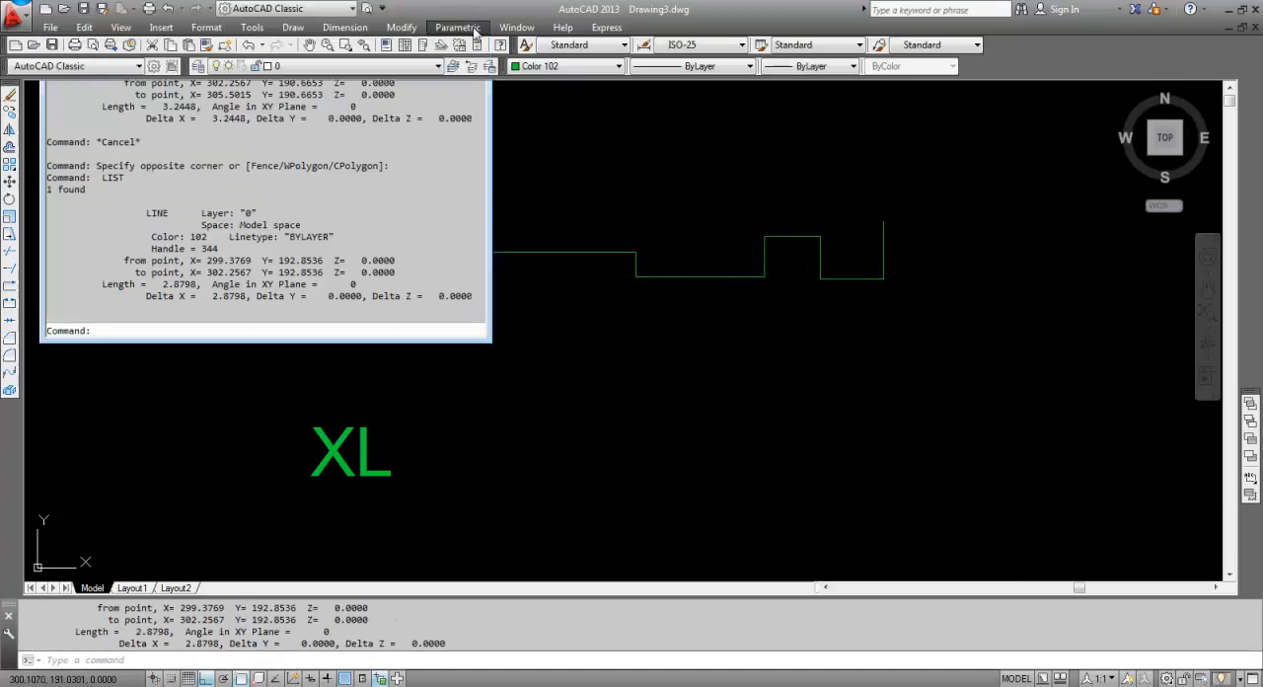
key(Escape)
Draw an irregular zigzag line starting at 310,191 with Ortho off, extending to the right of the stepped line.
mouse_move(746, 247)
middle_down()
mouse_move(437, 279)
mouse_move(528, 273)
middle_up()
scroll(527, 273, down, 2)
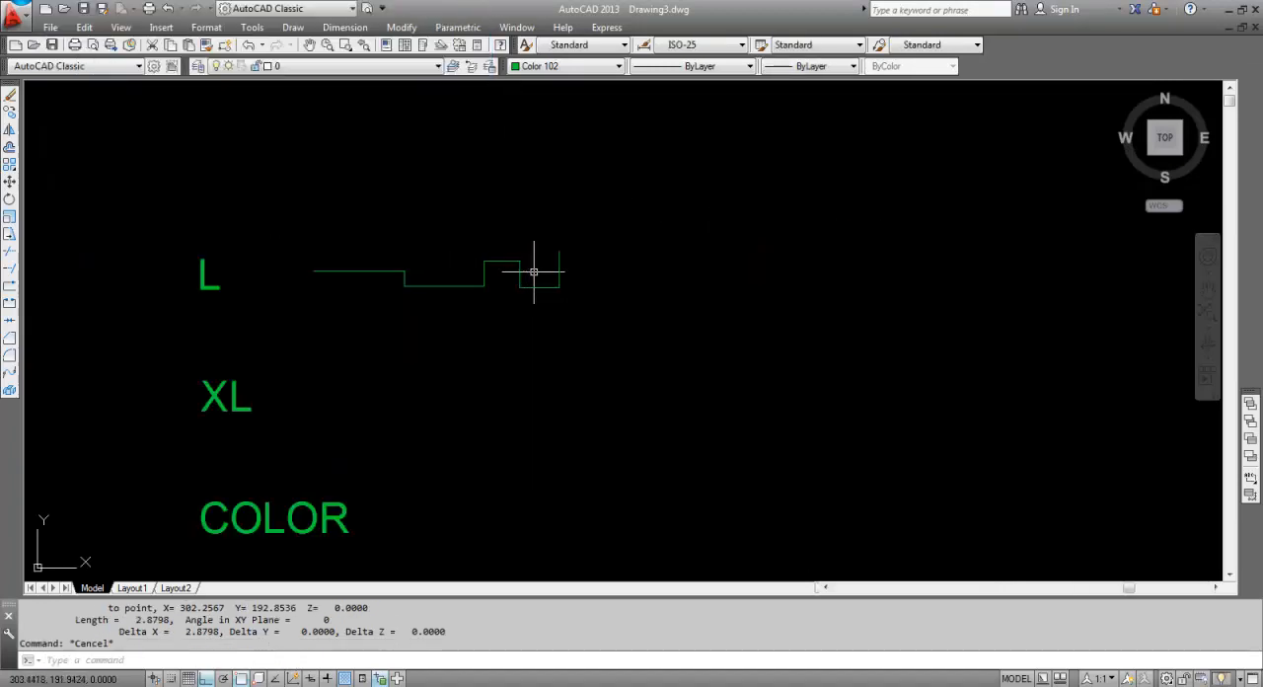
middle_drag(620, 283, 538, 293)
text(l)
key(Return)
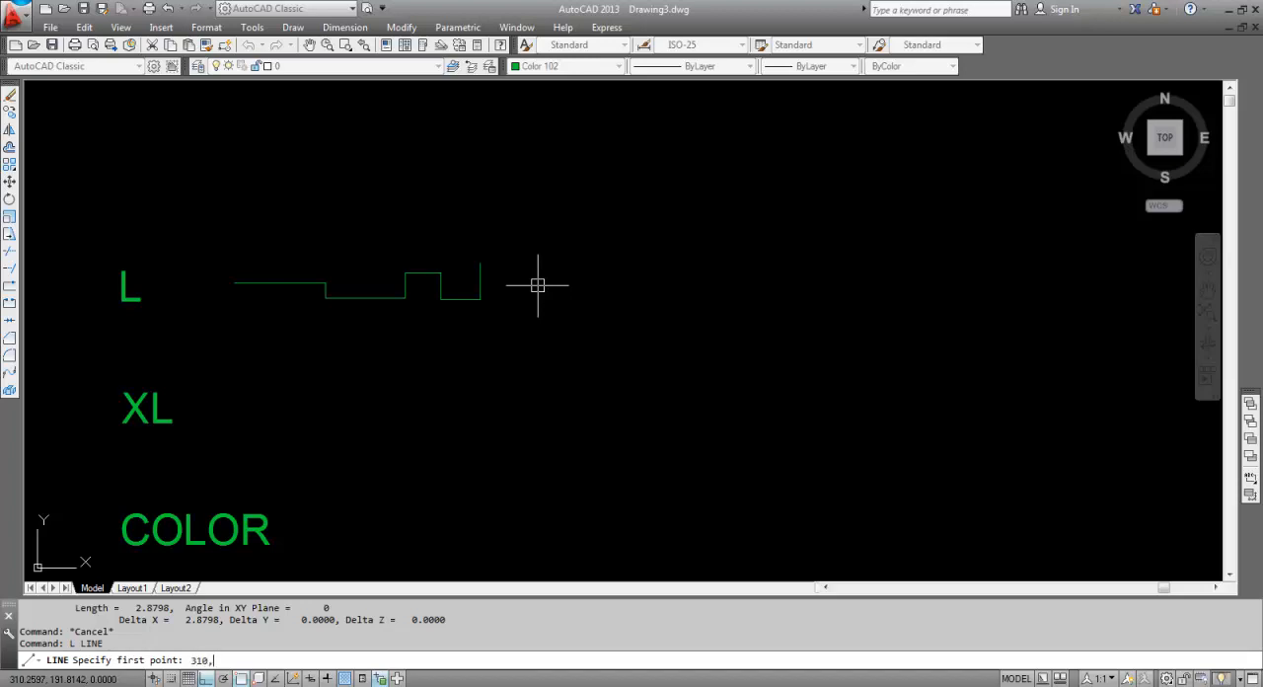
text(191)
key(Return)
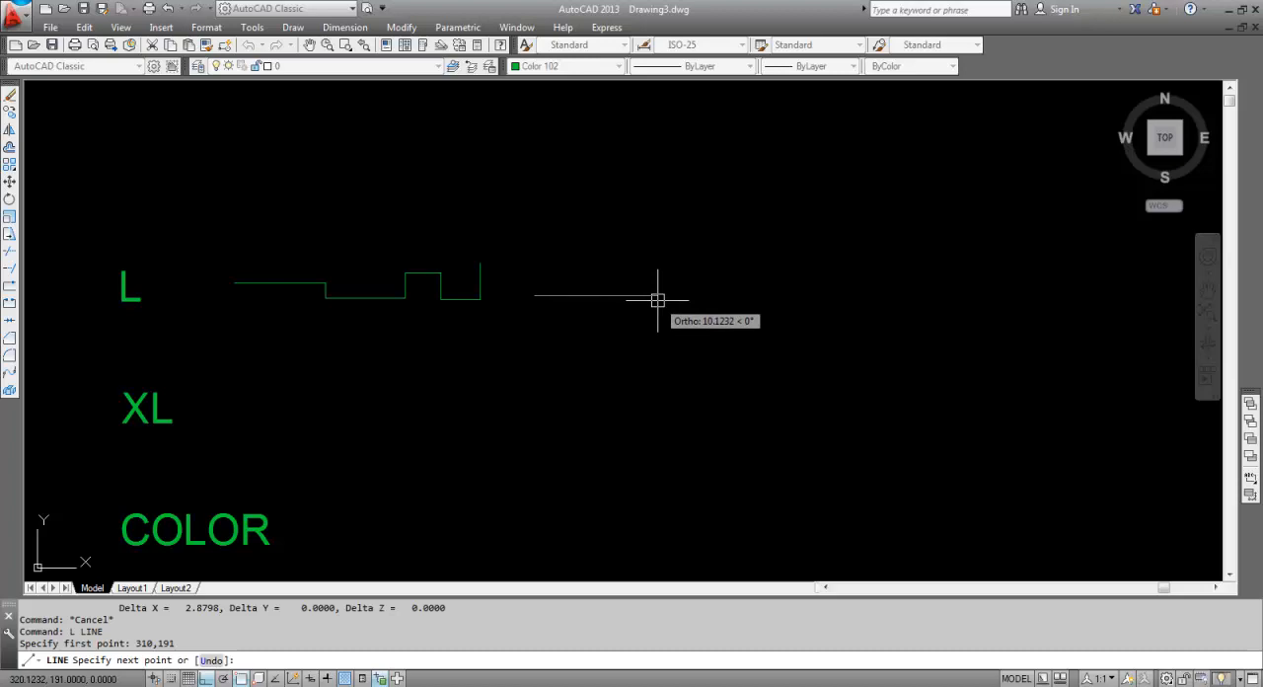
key(F8)
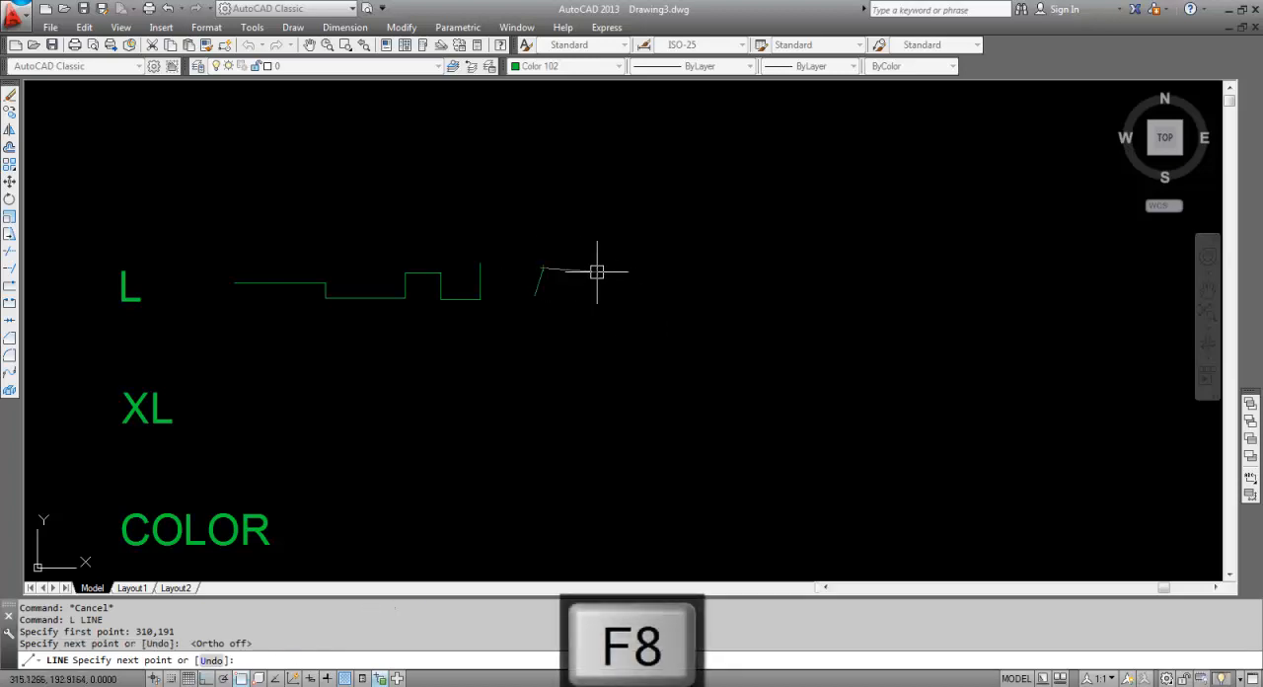
click(599, 272)
click(619, 301)
click(670, 266)
click(683, 286)
click(786, 291)
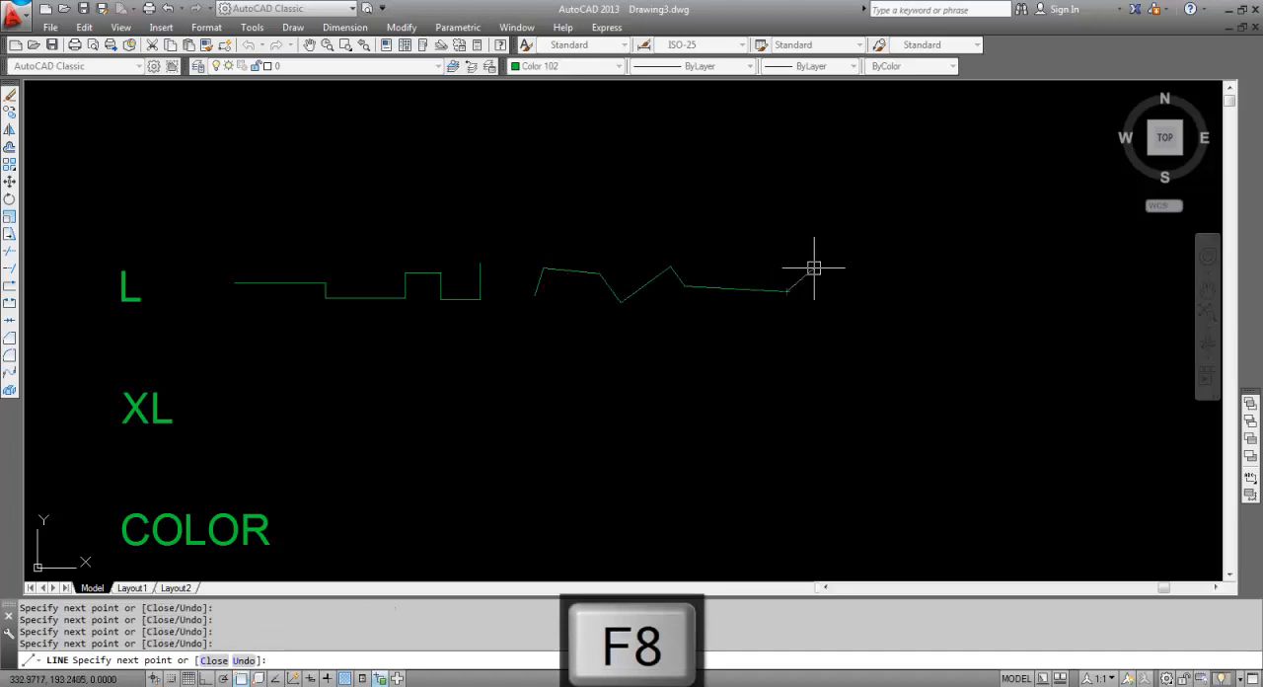
click(816, 258)
click(843, 284)
click(893, 270)
click(955, 266)
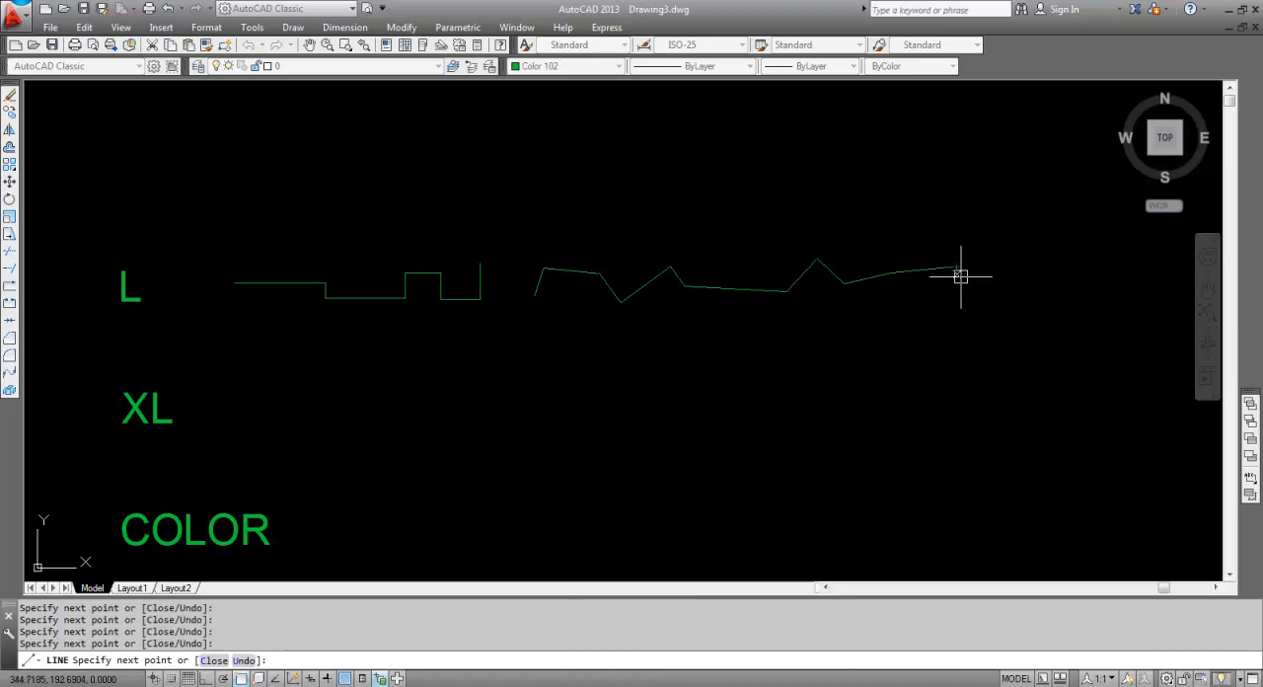
click(974, 289)
click(1031, 272)
click(1035, 250)
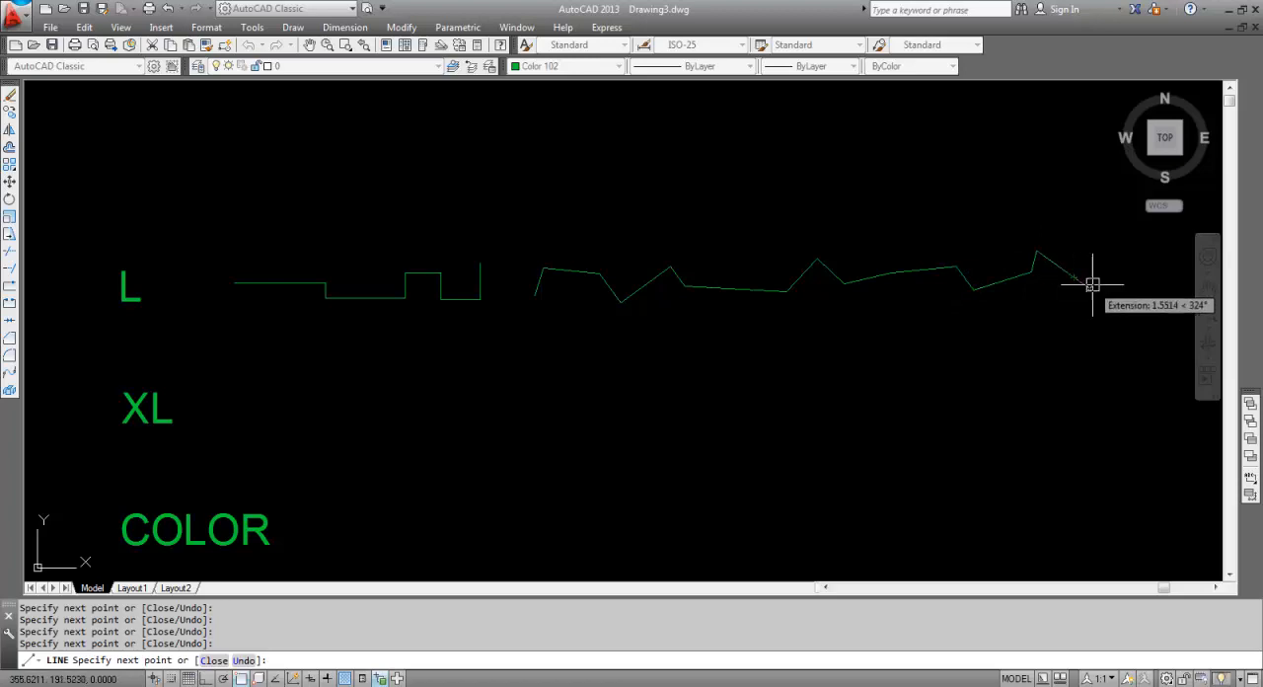
click(1075, 278)
key(Return)
Draw a horizontal construction line (XLINE) through the XL label with Ortho on.
middle_drag(304, 370, 392, 325)
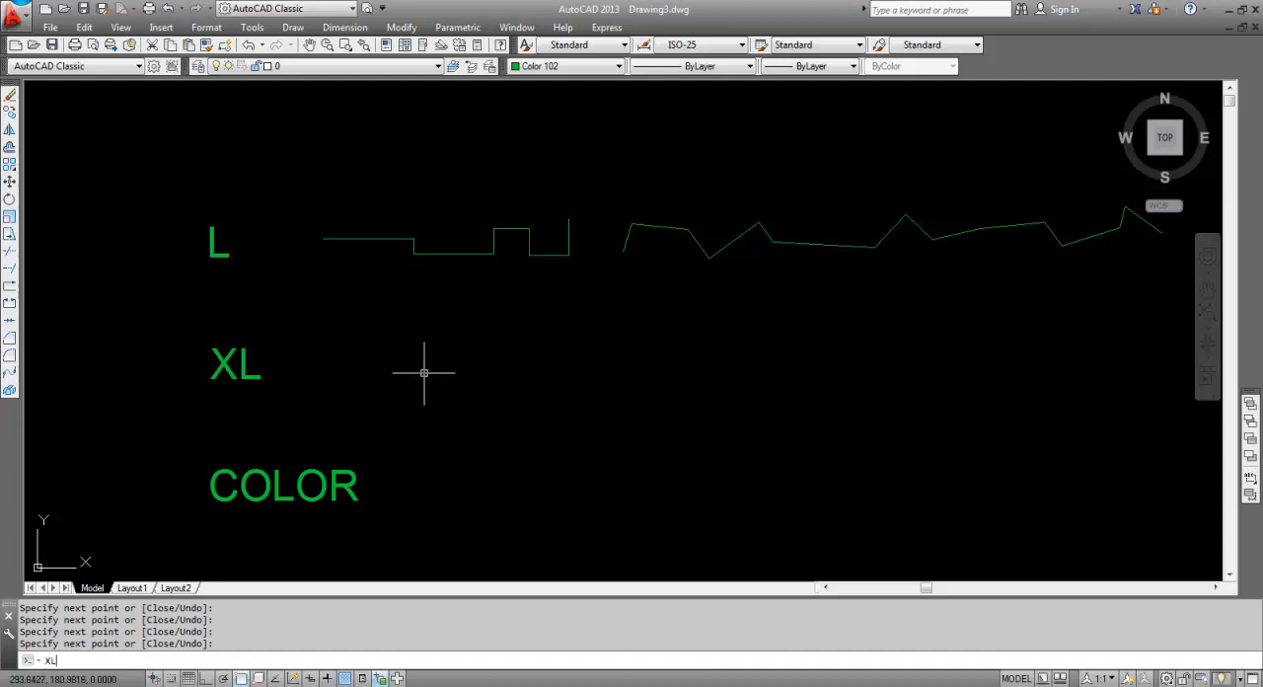
text(XL)
key(Return)
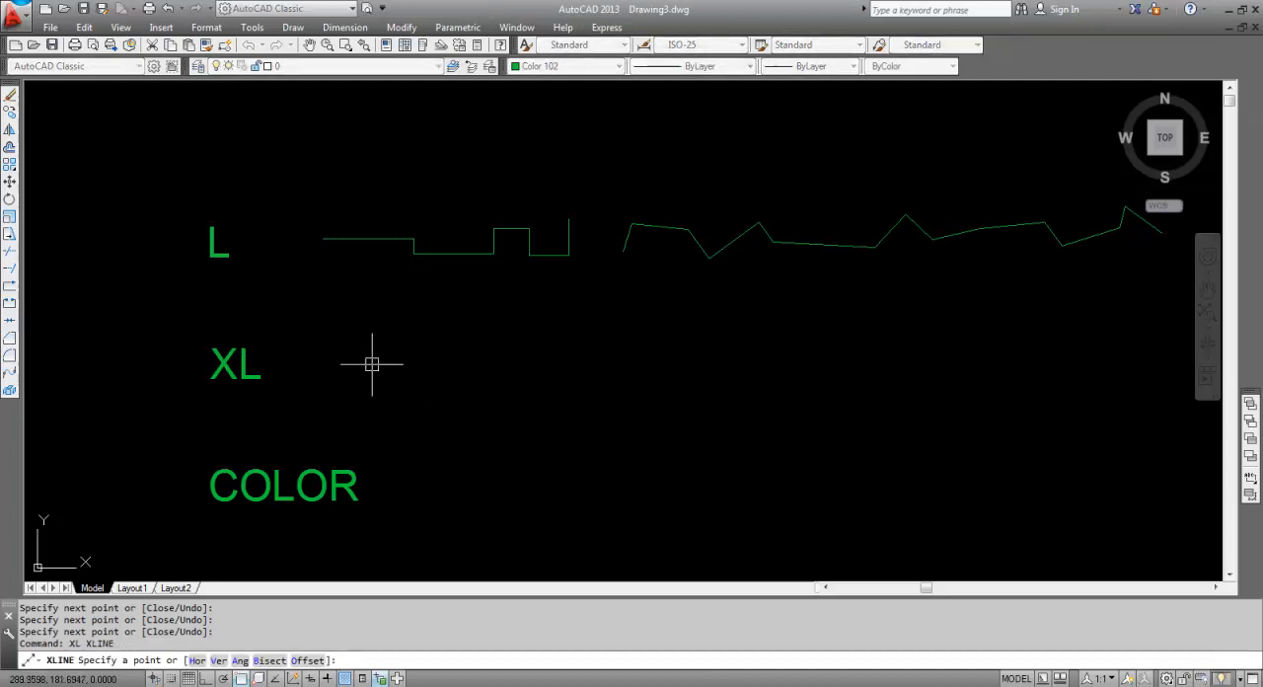
click(408, 365)
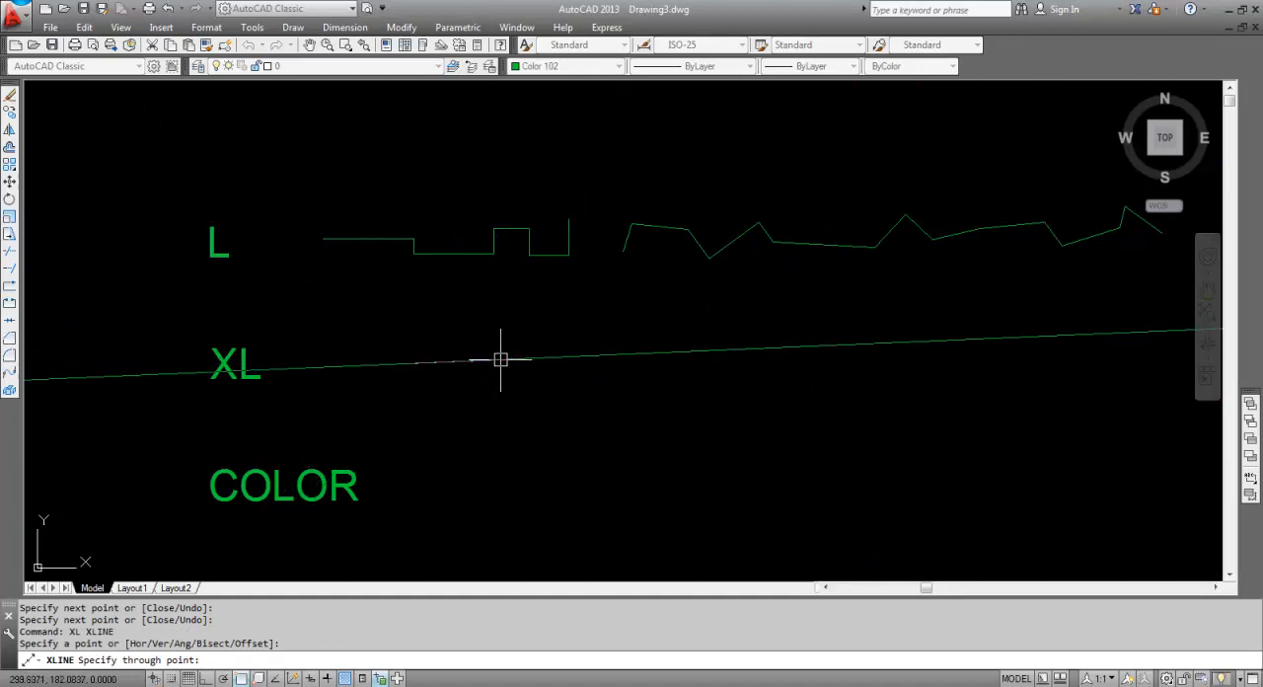
key(F8)
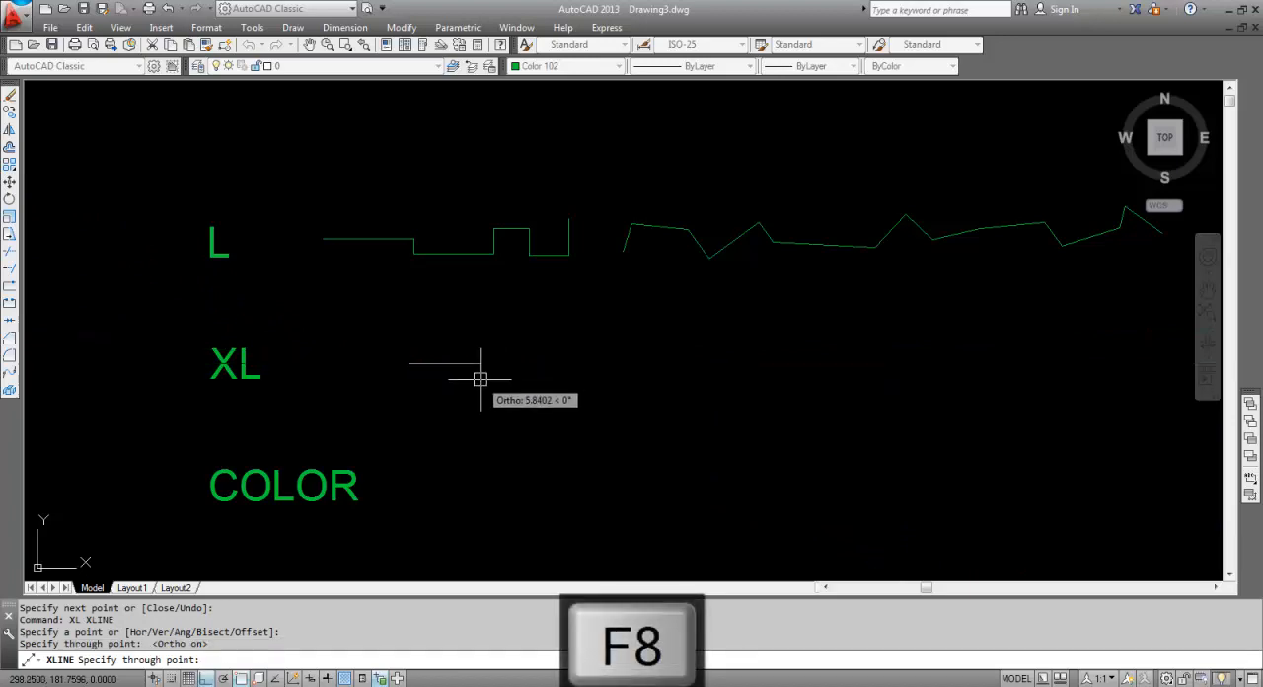
click(565, 365)
key(Return)
List the construction line's properties, examine its base point and direction, then clear the selection.
click(563, 369)
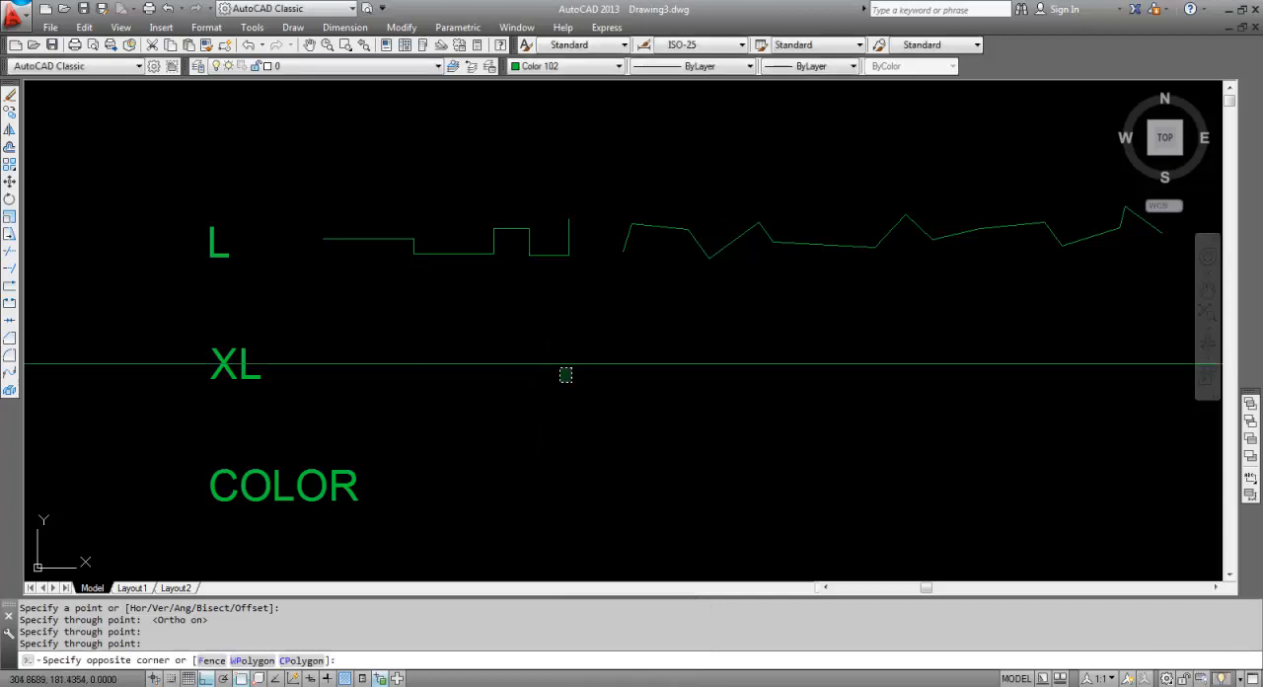
click(527, 352)
text(LI)
key(Return)
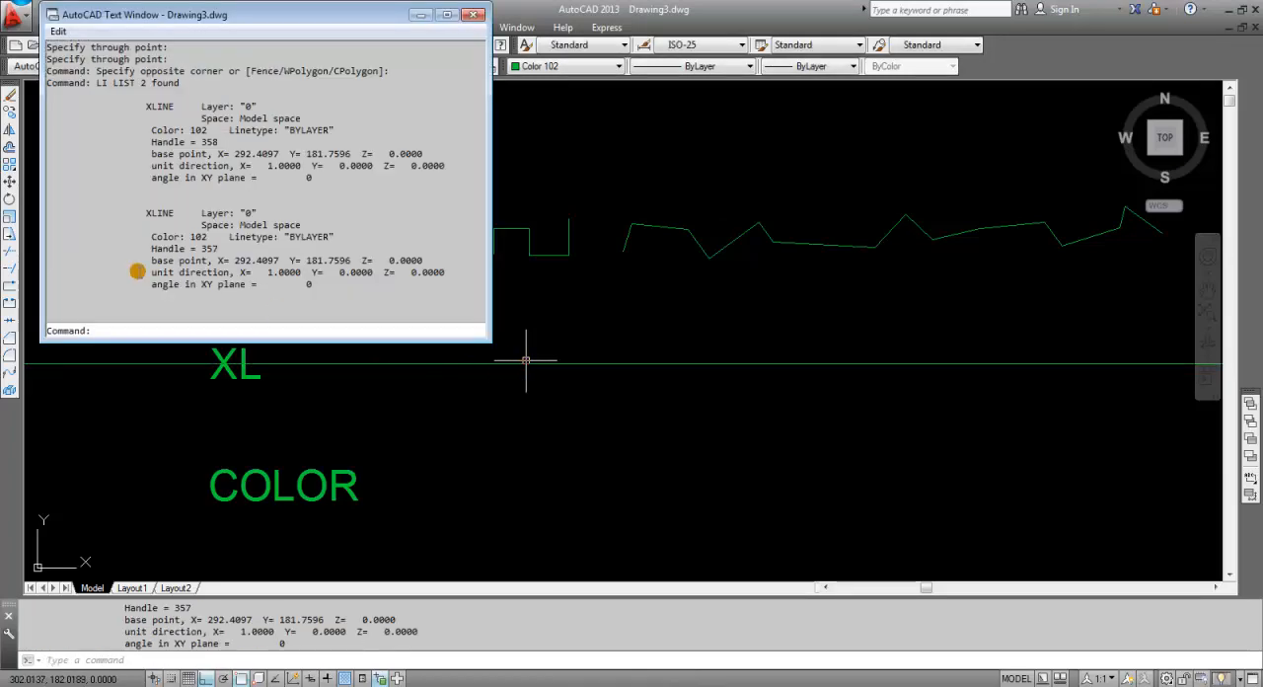
drag(136, 221, 359, 294)
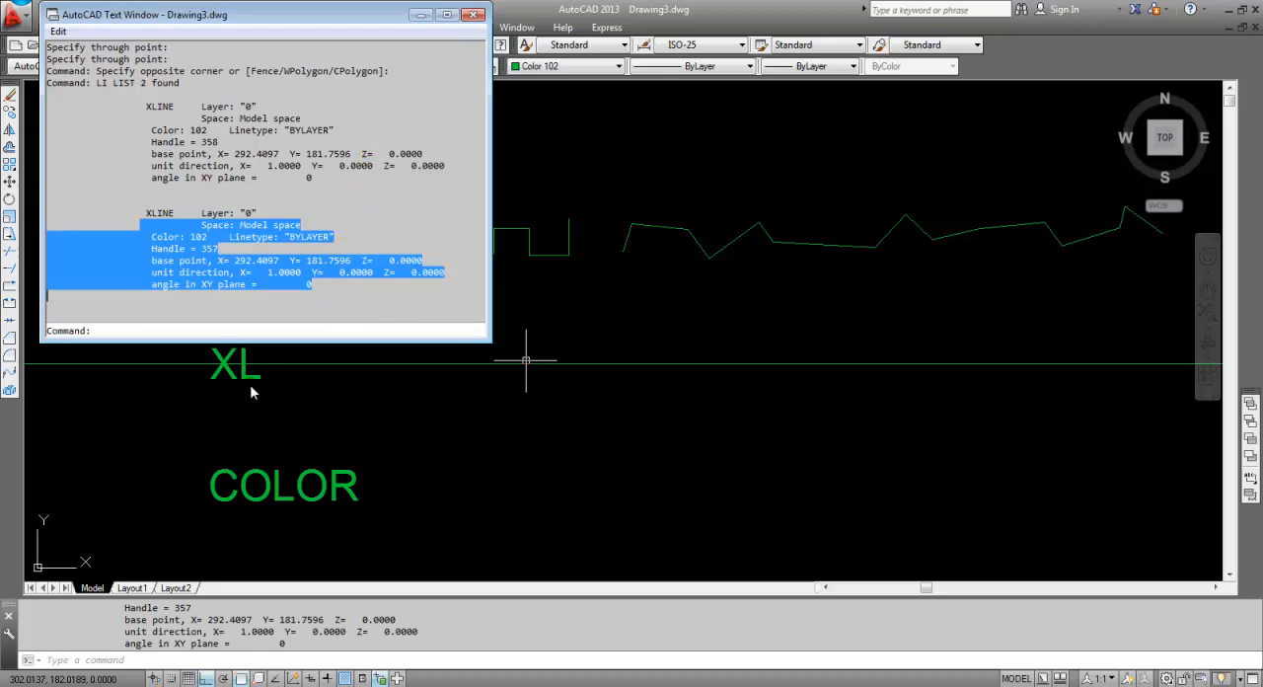
click(476, 16)
click(522, 361)
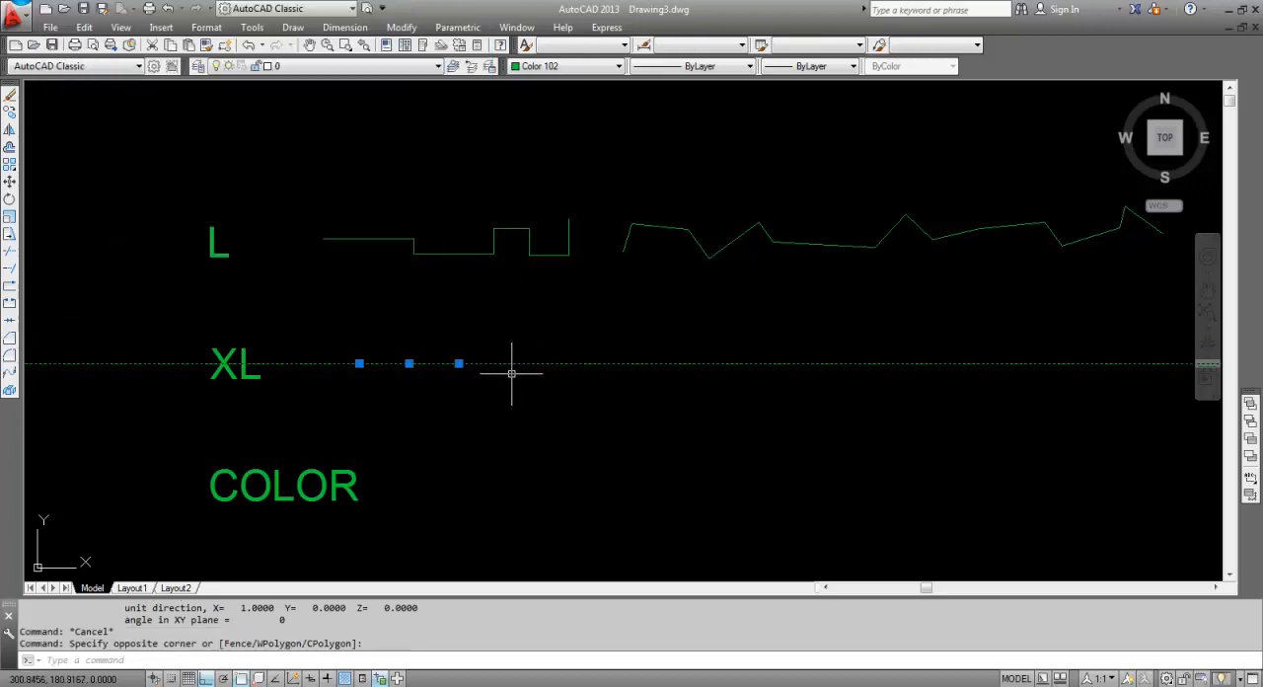
key(Escape)
Set the current drawing color to index color 142 with the COLOR command.
middle_drag(496, 422, 516, 343)
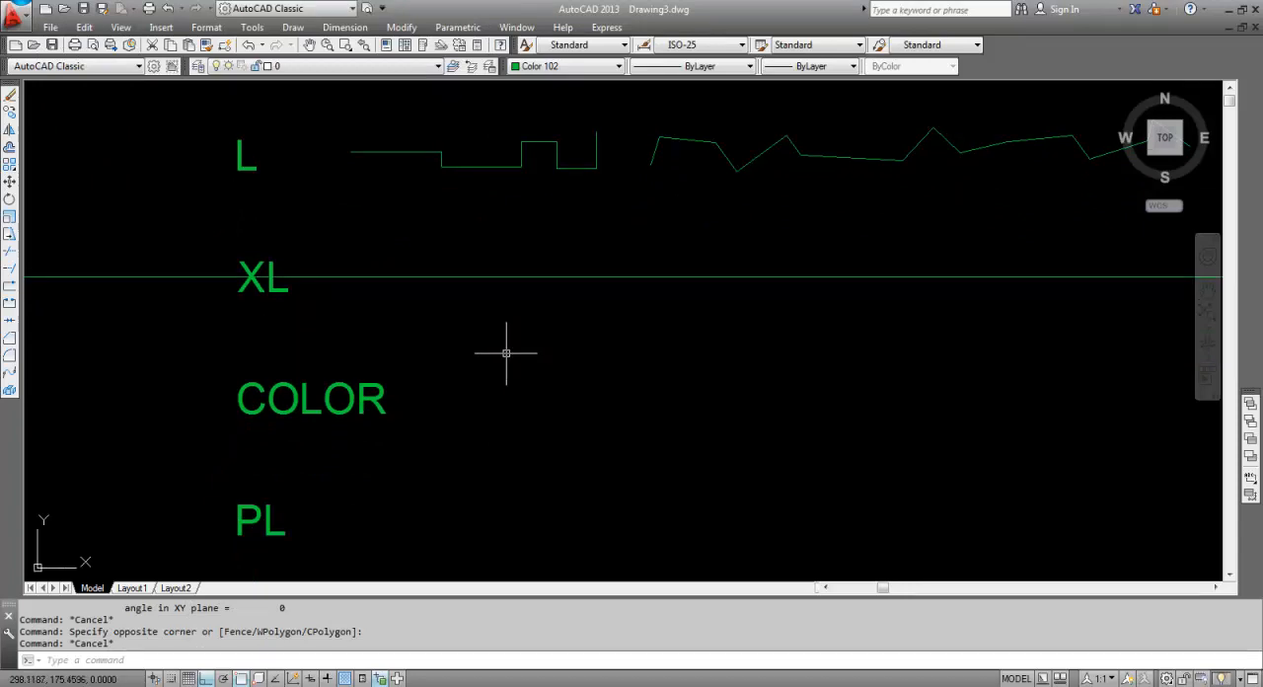
text(COLOR)
key(Return)
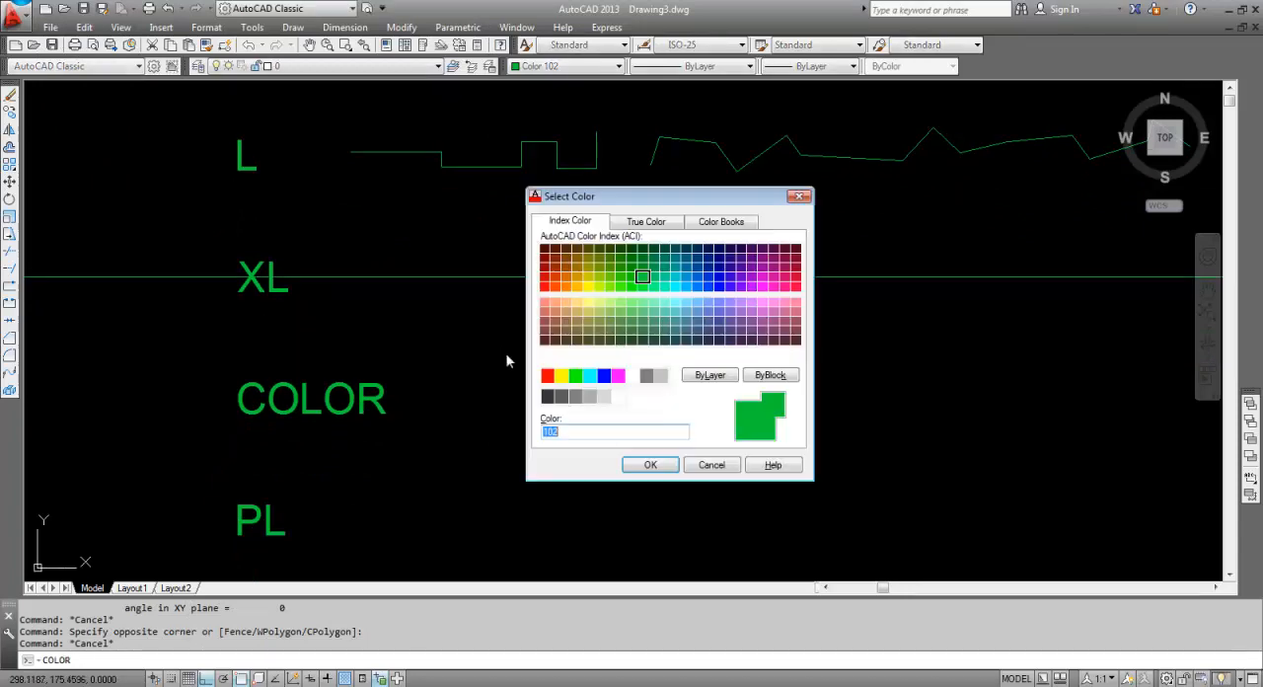
click(687, 277)
click(659, 464)
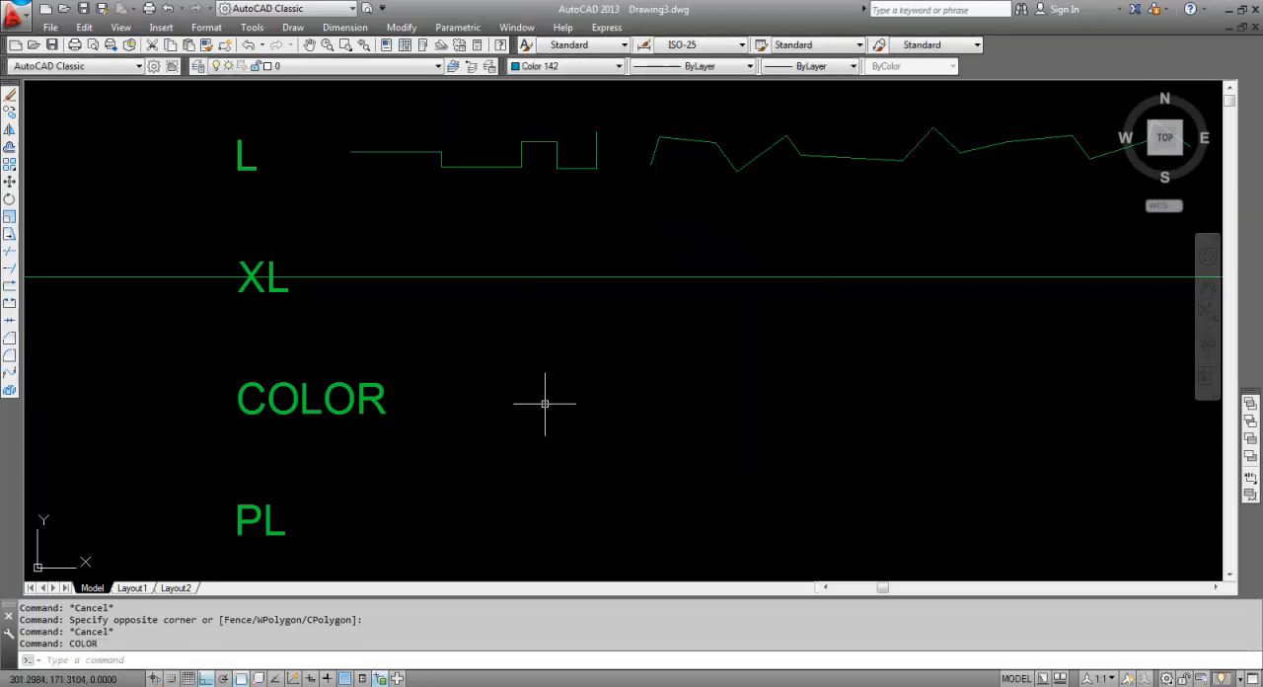
Draw an eight-segment orthogonal stepped line beside the COLOR label, starting with a vertical rise of about 4.2 units.
middle_drag(530, 405, 463, 364)
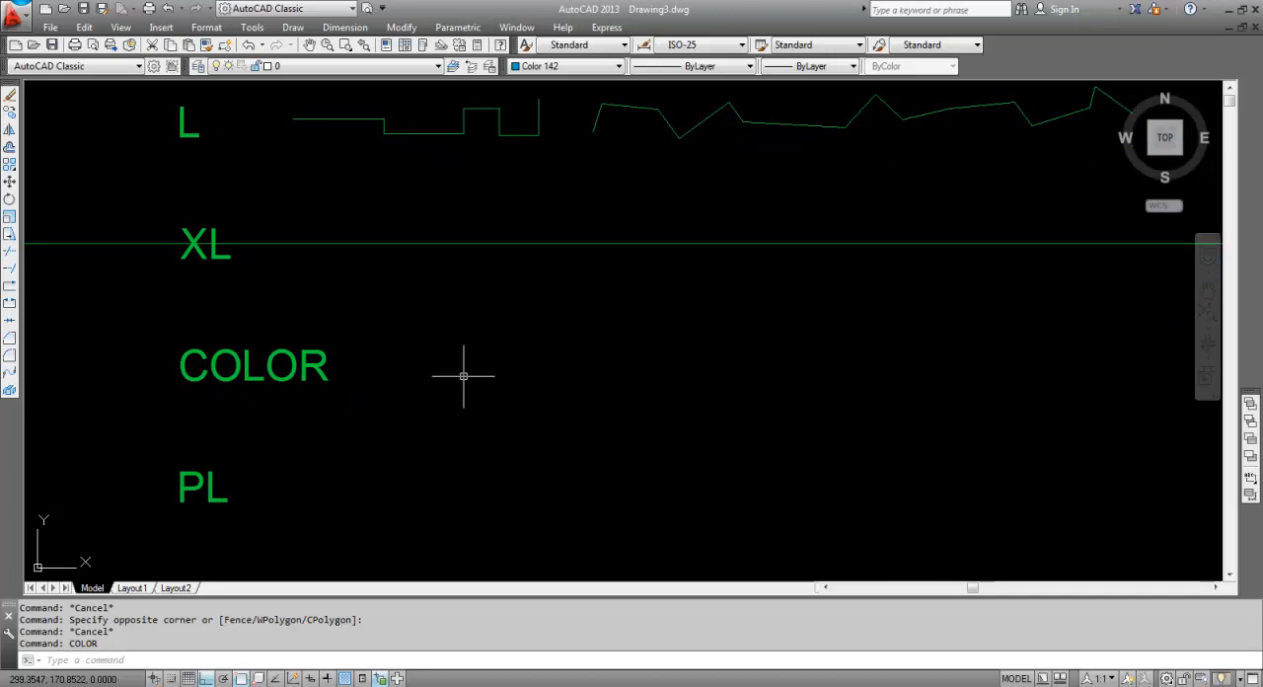
text(L)
key(Return)
click(423, 384)
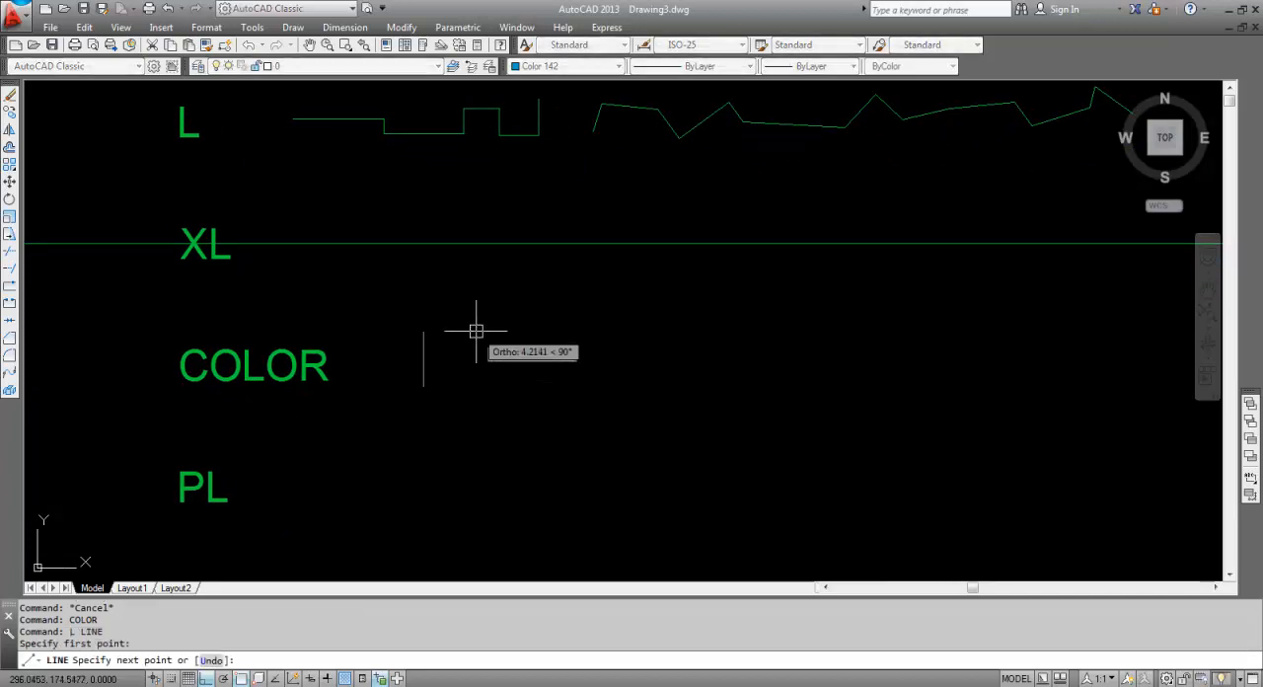
click(475, 331)
click(517, 330)
click(518, 388)
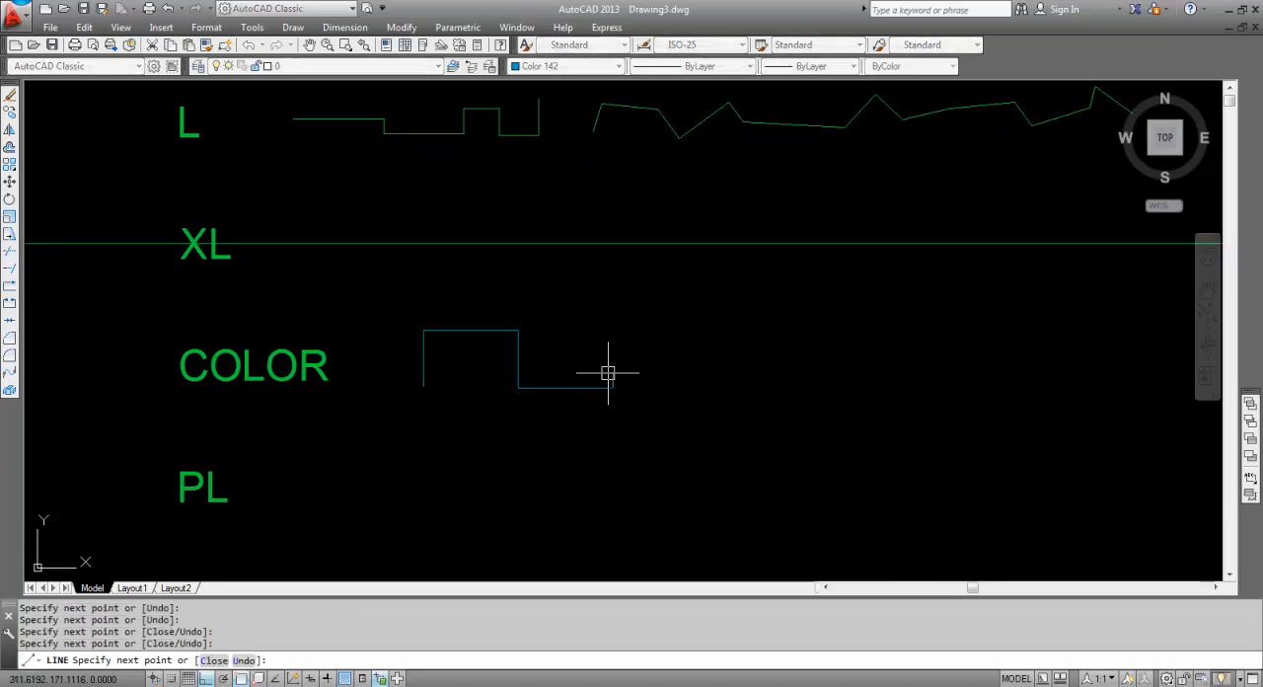
click(613, 388)
click(613, 321)
click(688, 322)
click(688, 388)
click(813, 387)
key(Return)
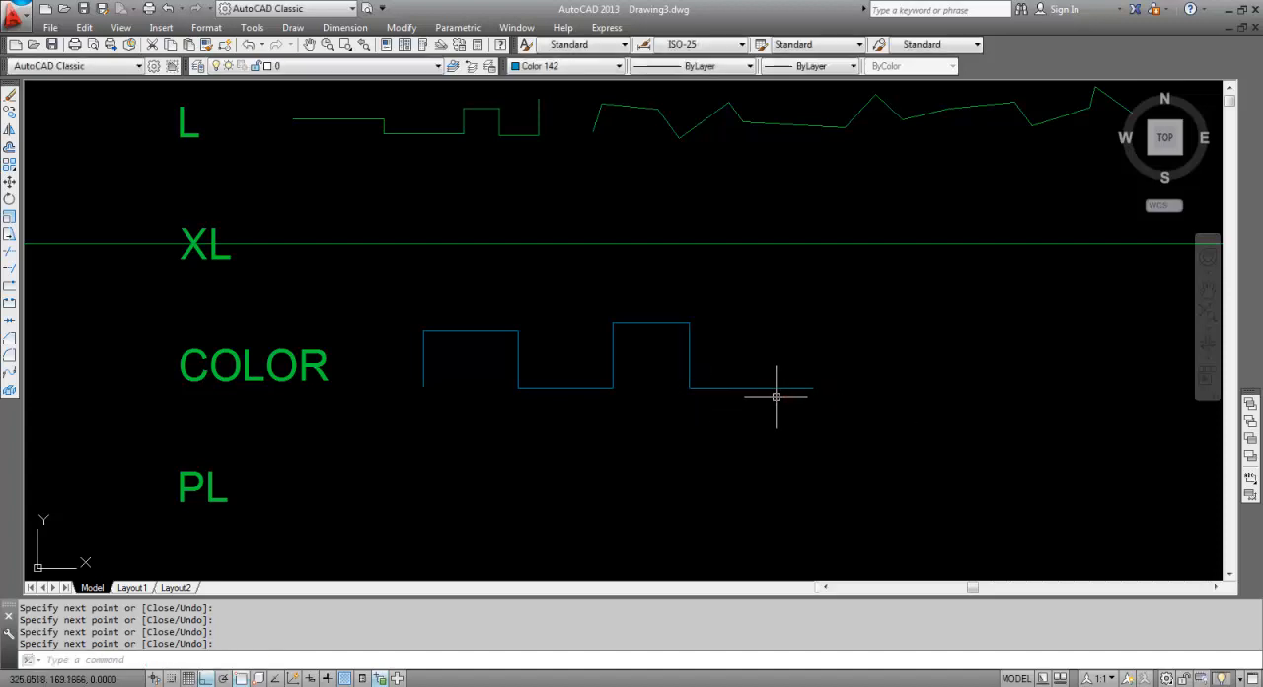
Set the current drawing color to index color 162 with the COLOR command.
text(COLOR)
key(Return)
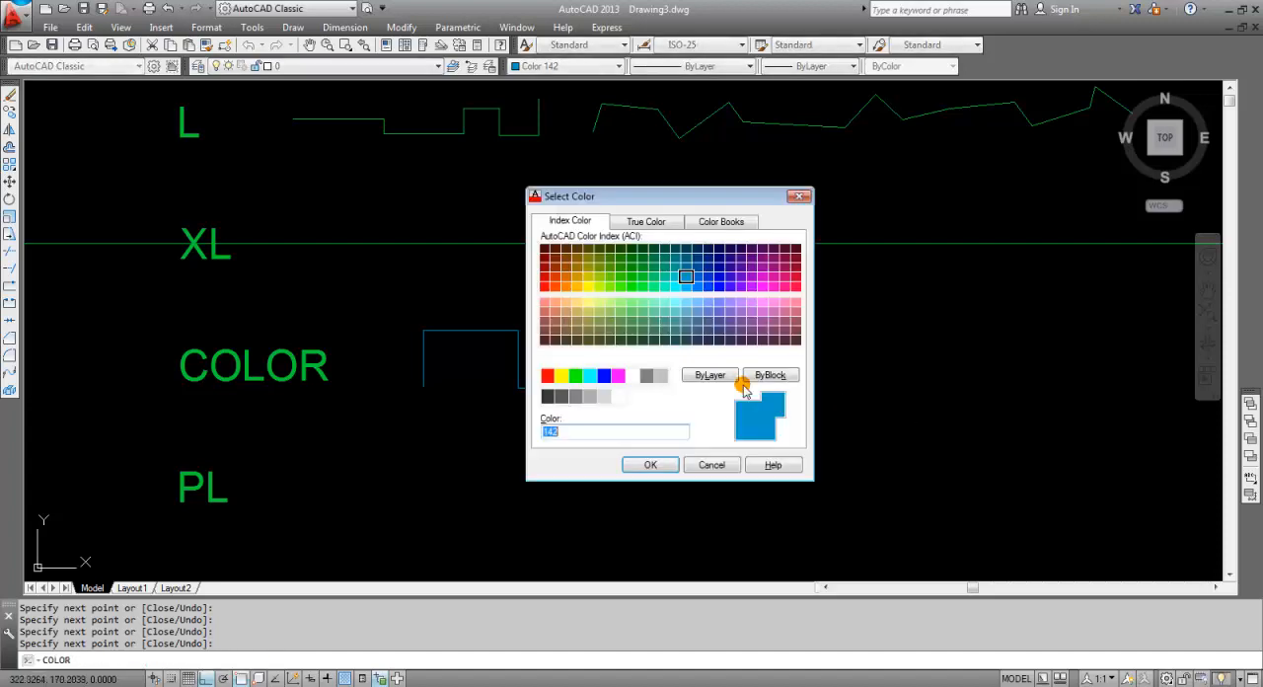
click(708, 276)
click(657, 465)
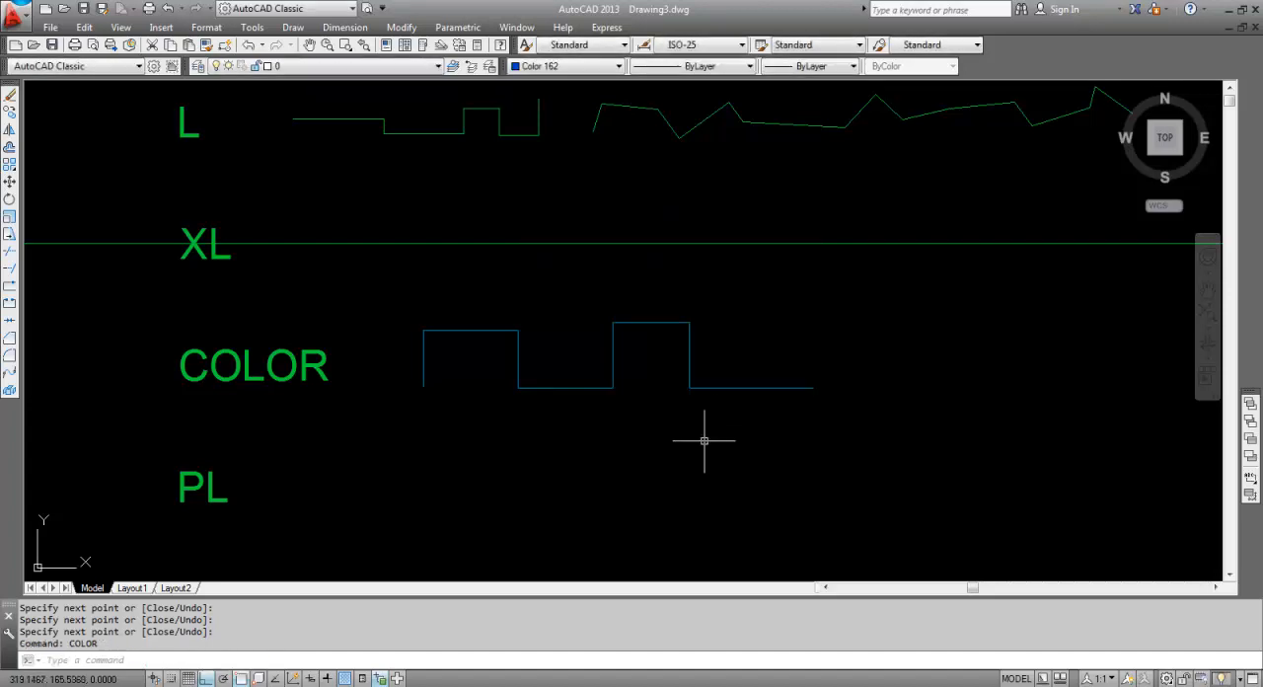
Draw a second, seven-segment orthogonal stepped line in the COLOR row, spaced to the right of the first one.
text(L)
key(Return)
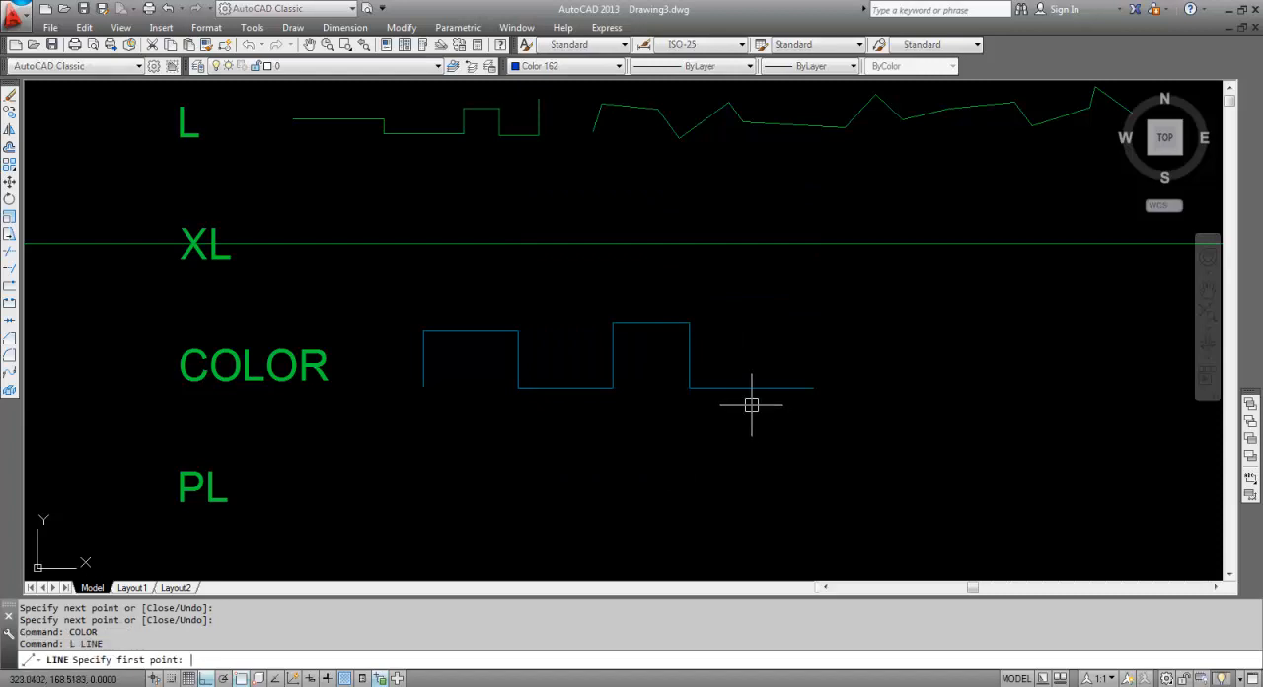
click(933, 394)
click(933, 321)
click(990, 320)
click(990, 389)
click(1050, 389)
click(1050, 315)
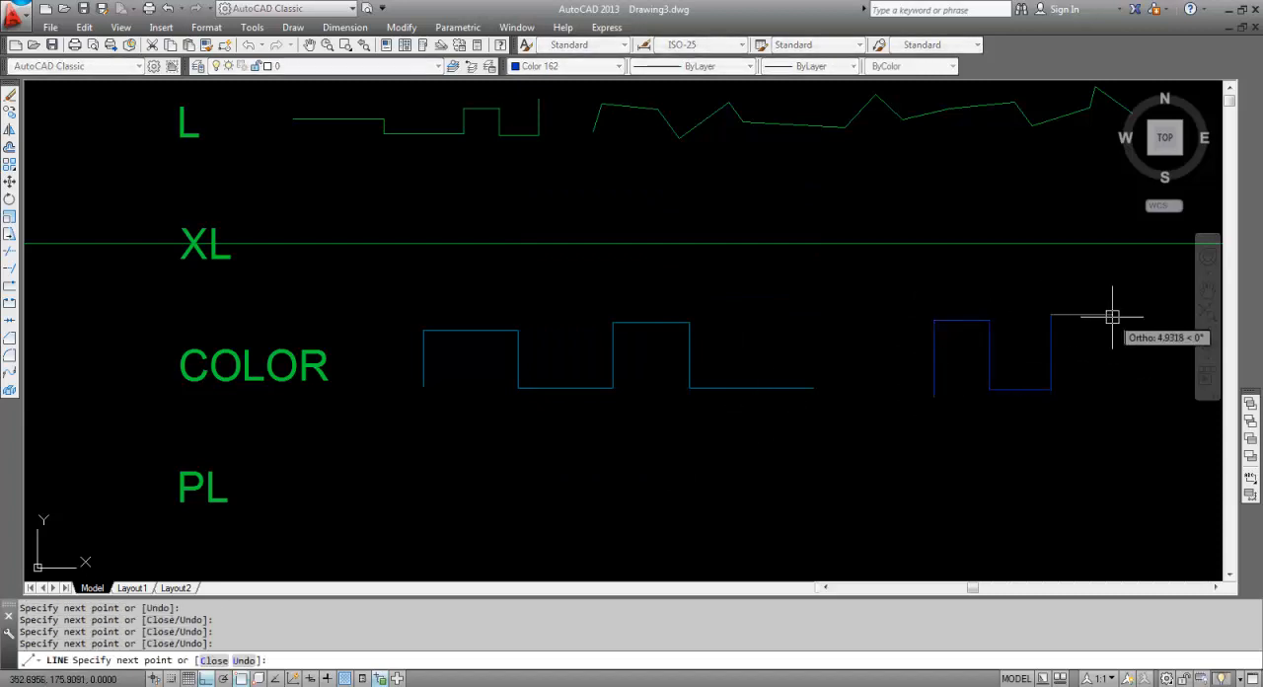
click(1114, 315)
click(1115, 390)
key(Return)
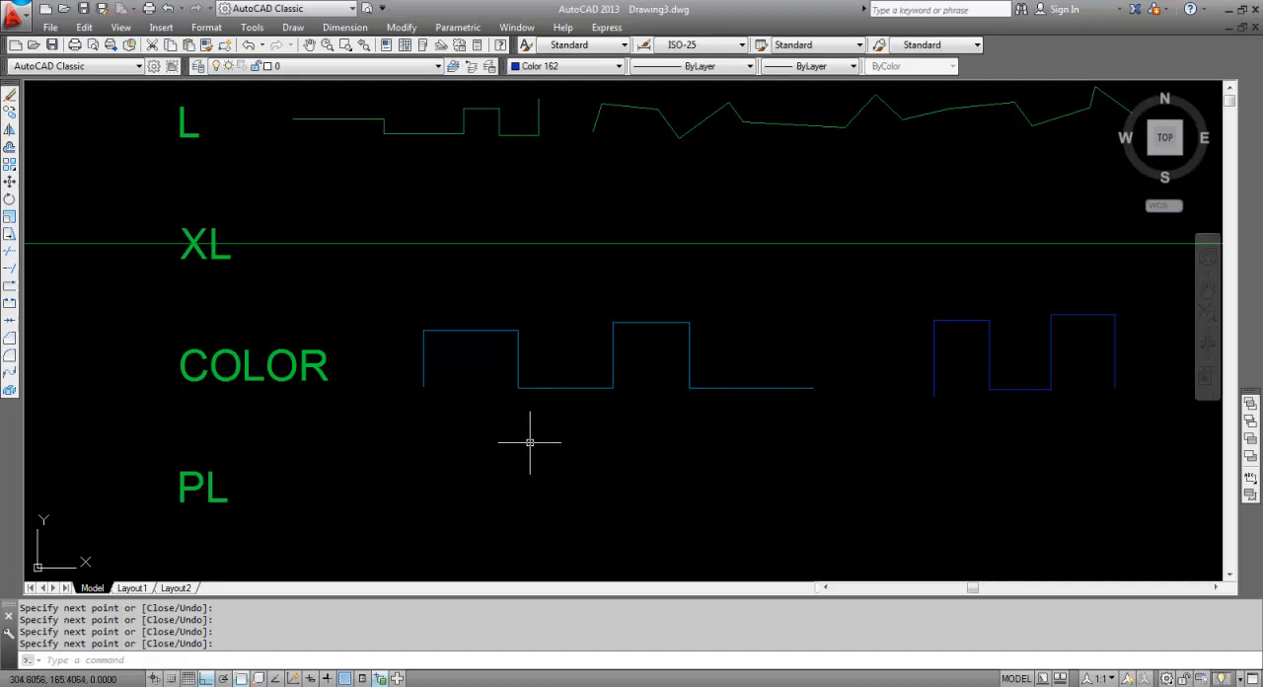
Draw a nine-segment stepped polyline (PLINE) about 77 units long beside the PL label, starting near 295,160.6.
scroll(530, 436, down, 2)
middle_drag(530, 436, 496, 392)
scroll(421, 415, up, 2)
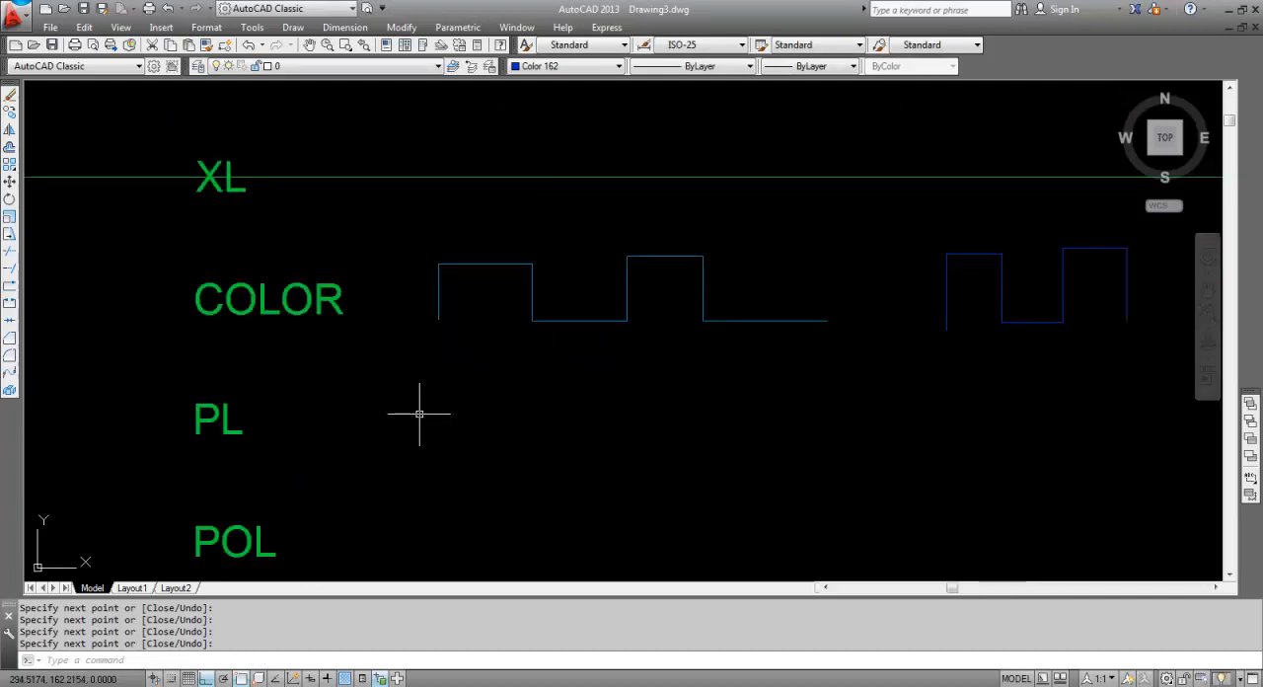
scroll(421, 415, down, 2)
key(Escape)
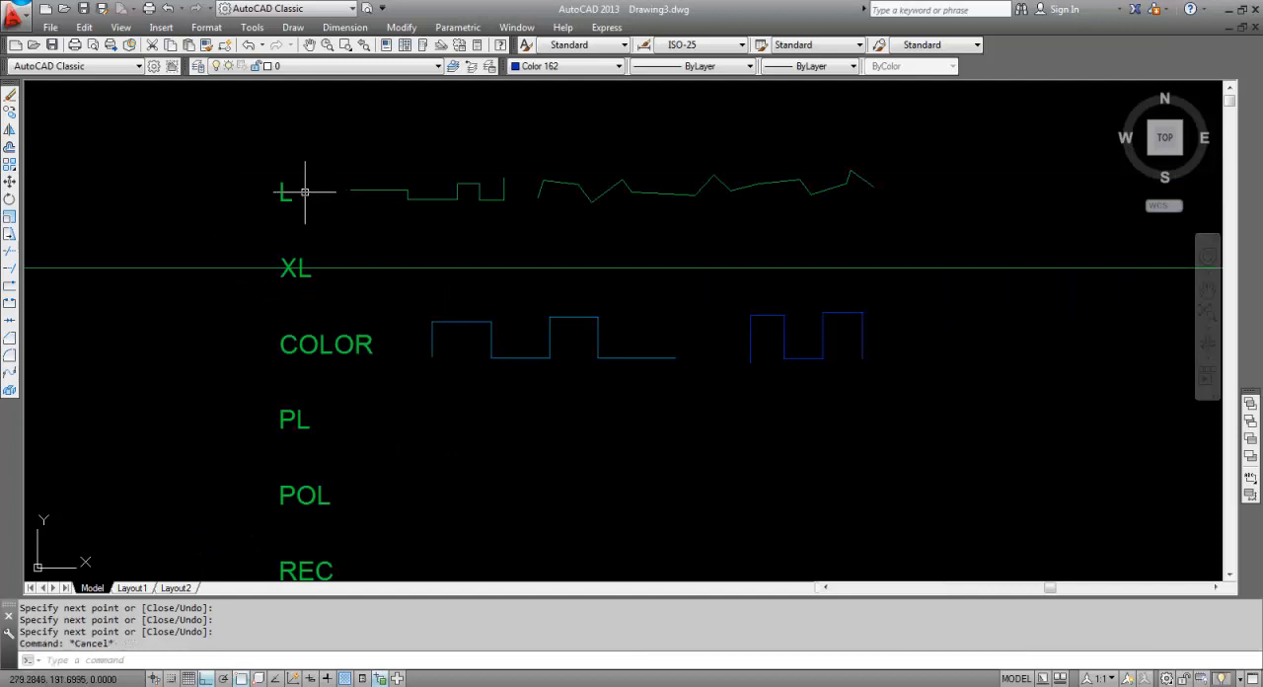
key(Escape)
text(PL)
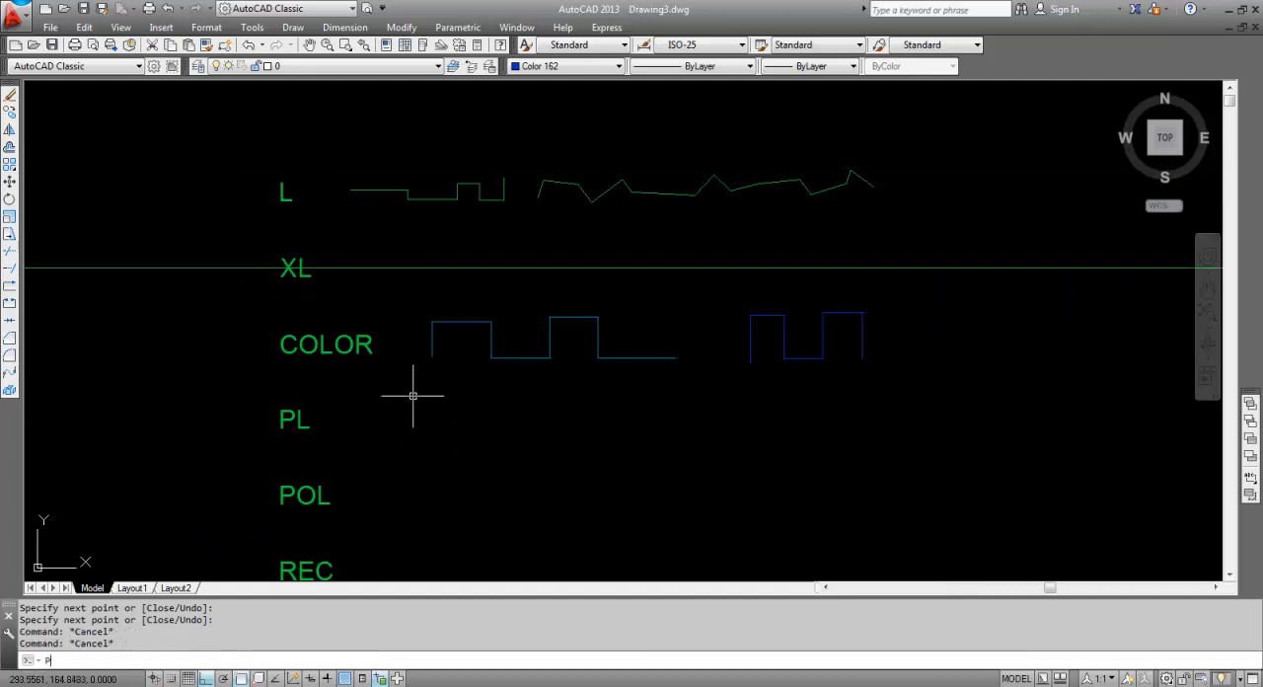
key(Return)
click(423, 426)
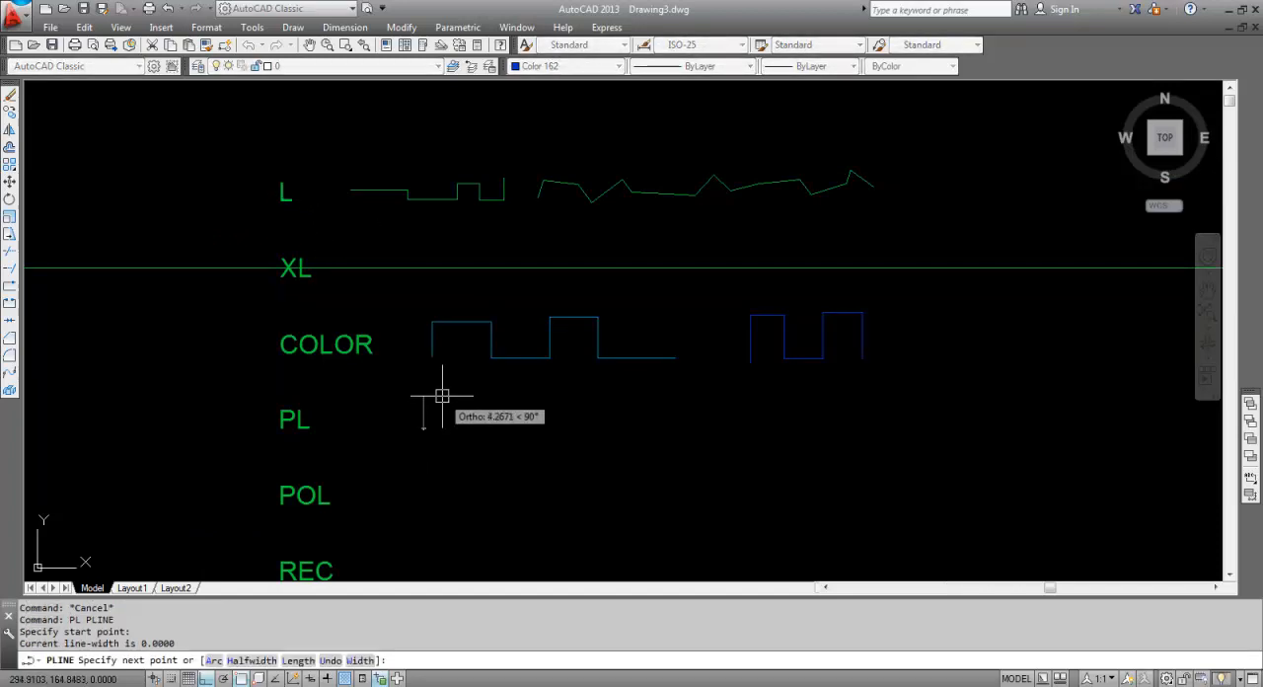
click(423, 395)
click(518, 396)
click(520, 426)
click(632, 426)
click(633, 389)
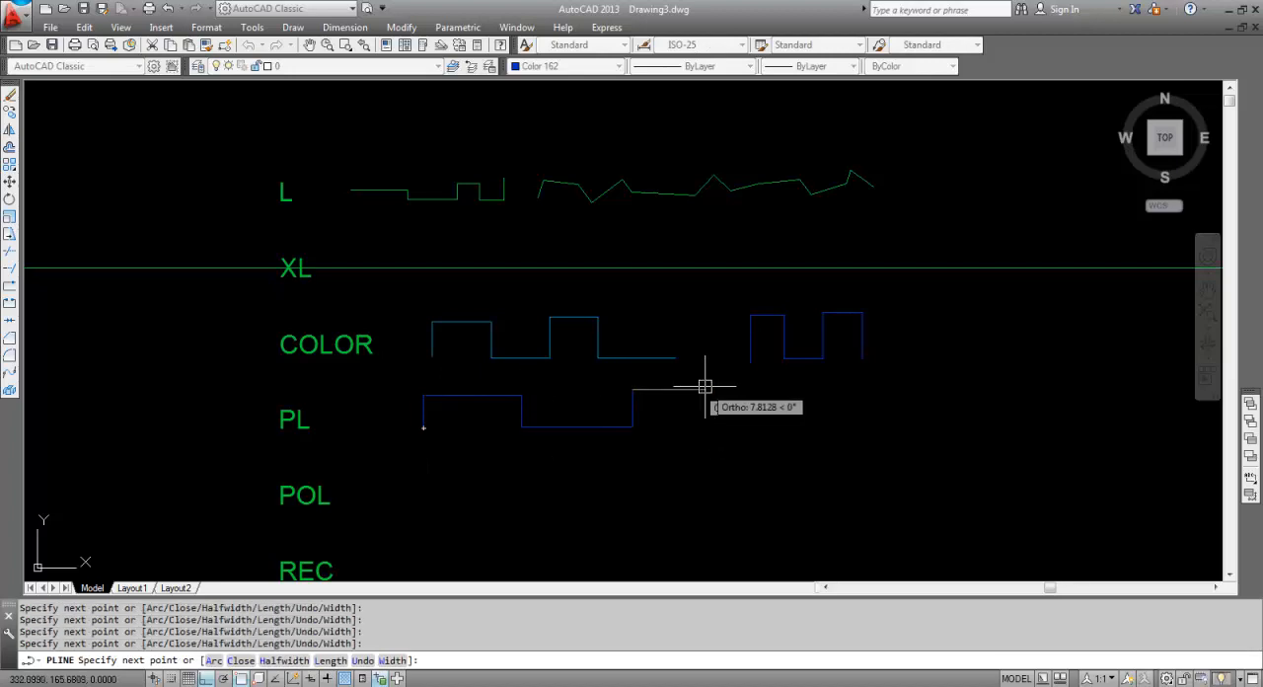
click(719, 389)
click(719, 434)
click(809, 434)
click(809, 387)
key(Return)
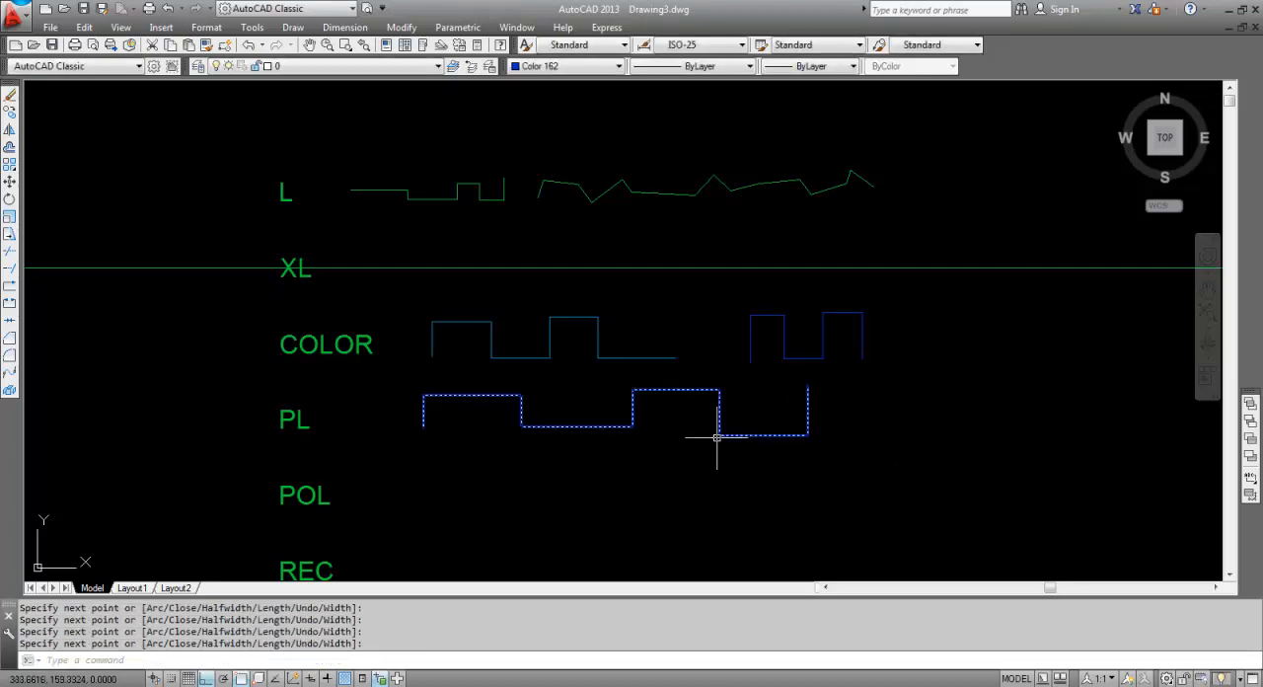
List the polyline's properties, examine its vertex coordinates and total length, and close the listing.
click(521, 405)
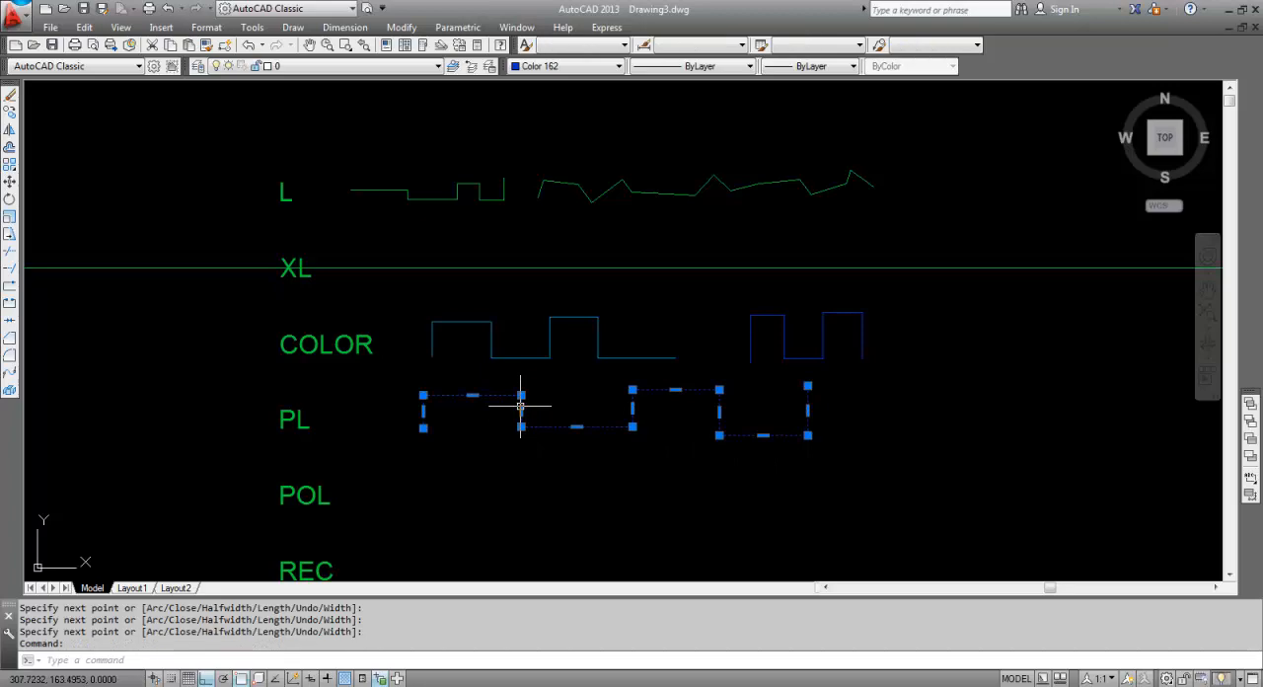
text(LI)
key(Return)
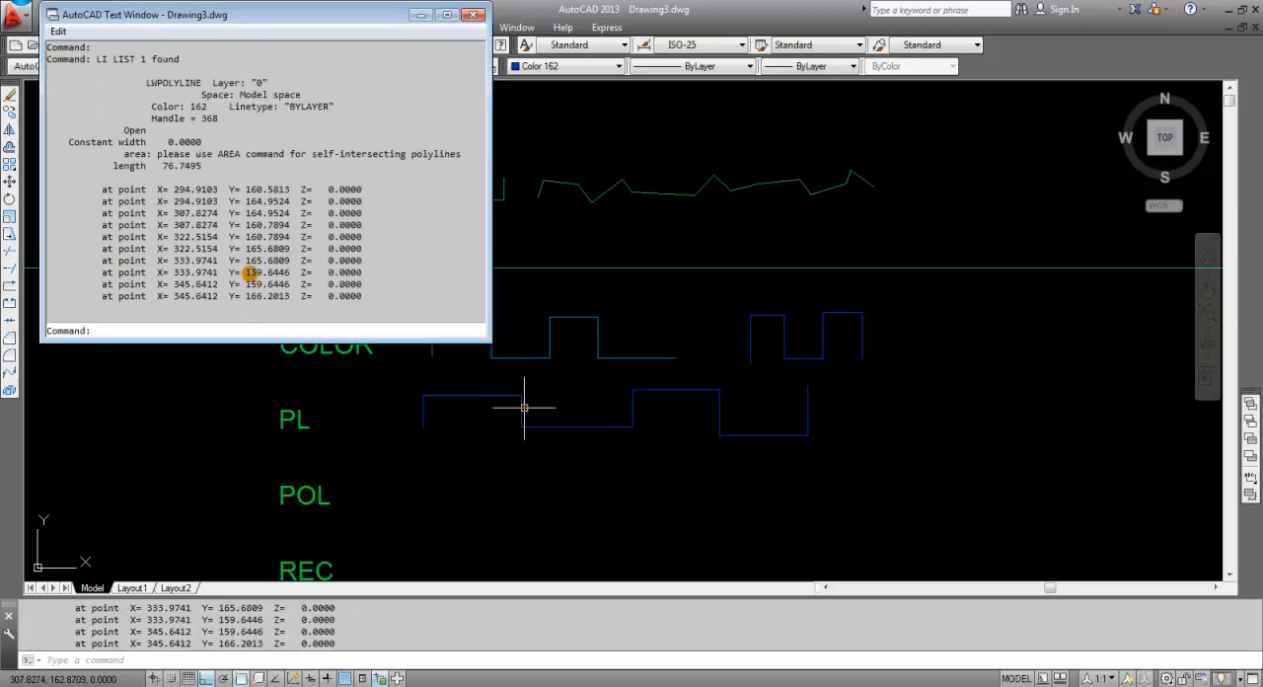
drag(181, 185, 316, 302)
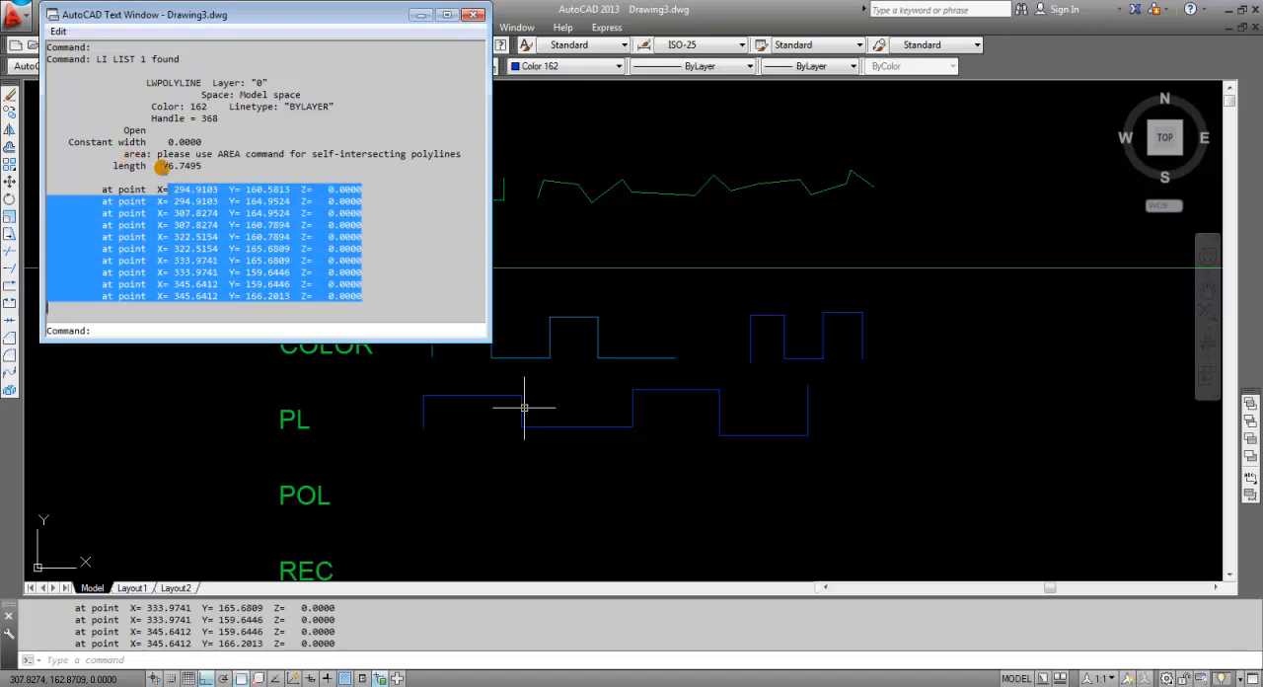
drag(162, 166, 191, 165)
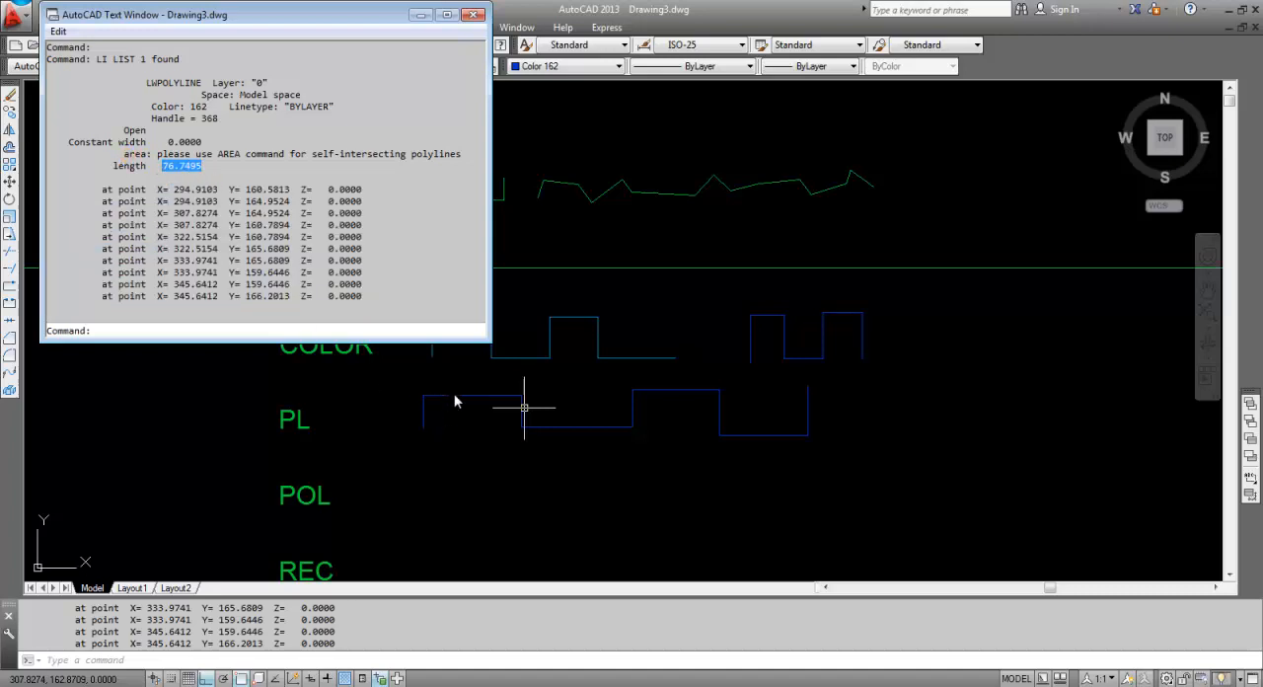
click(475, 14)
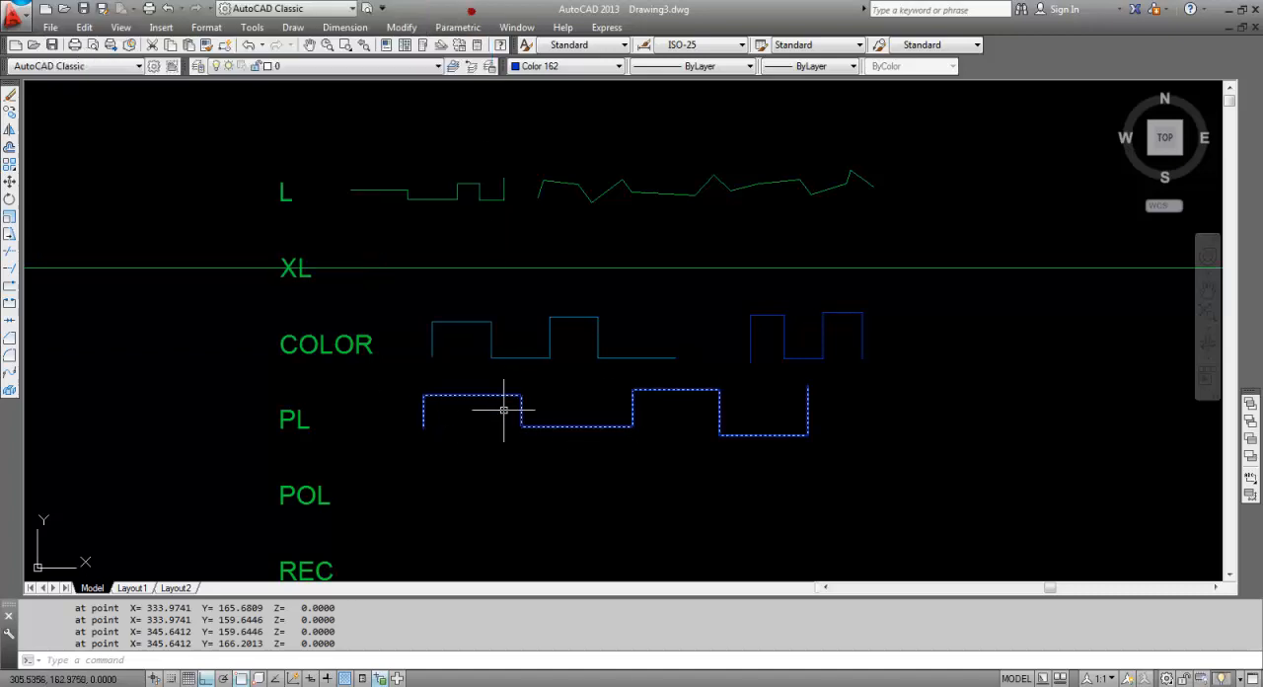
key(Escape)
Draw a circle of radius 4 beside the C label.
middle_drag(465, 465, 462, 318)
key(Escape)
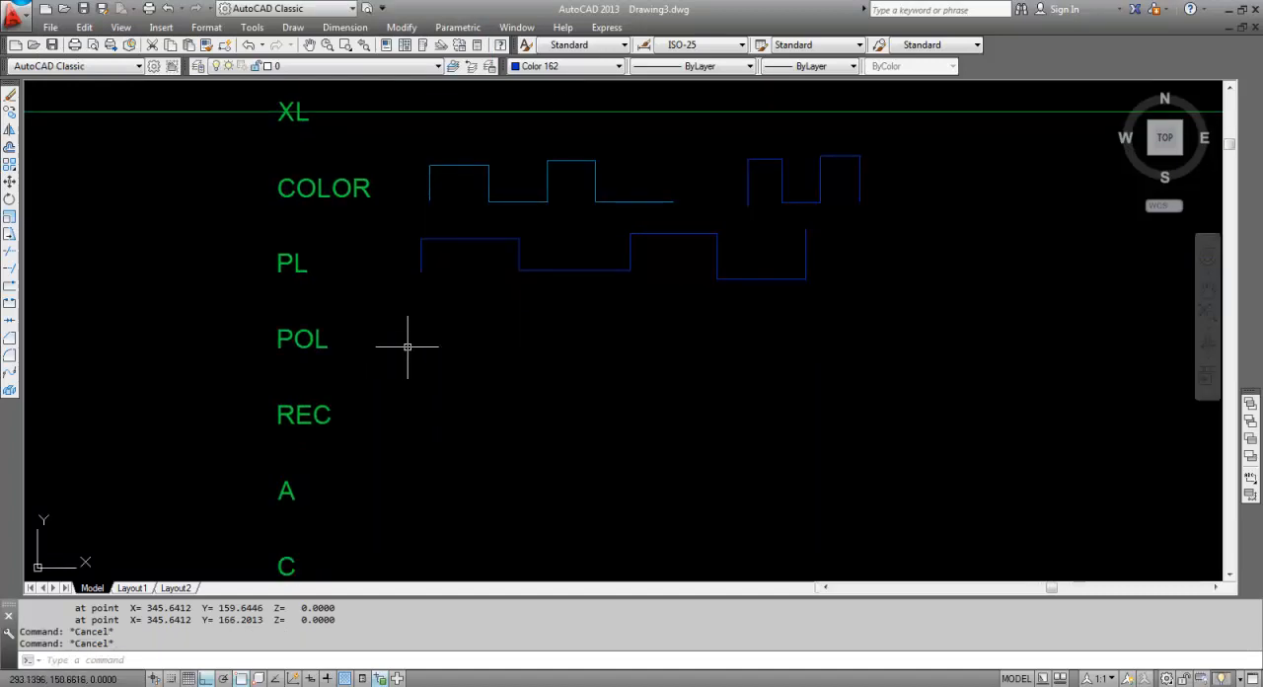
middle_drag(428, 381, 419, 315)
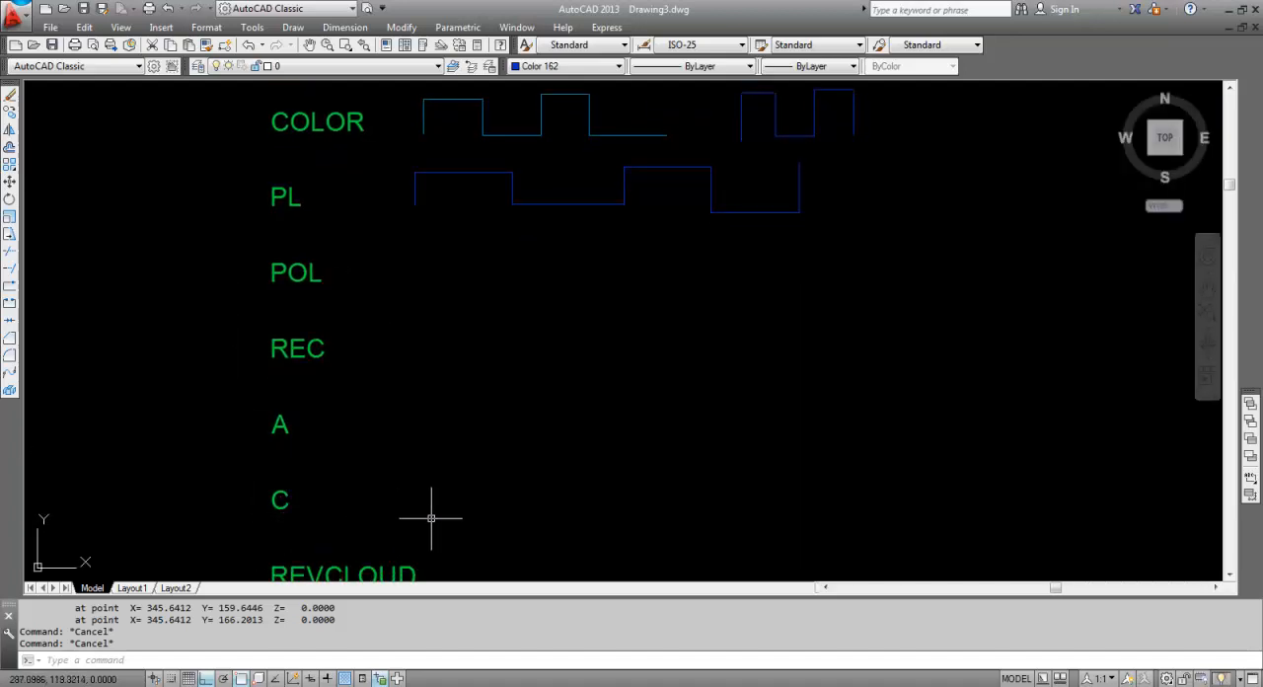
text(c)
key(Return)
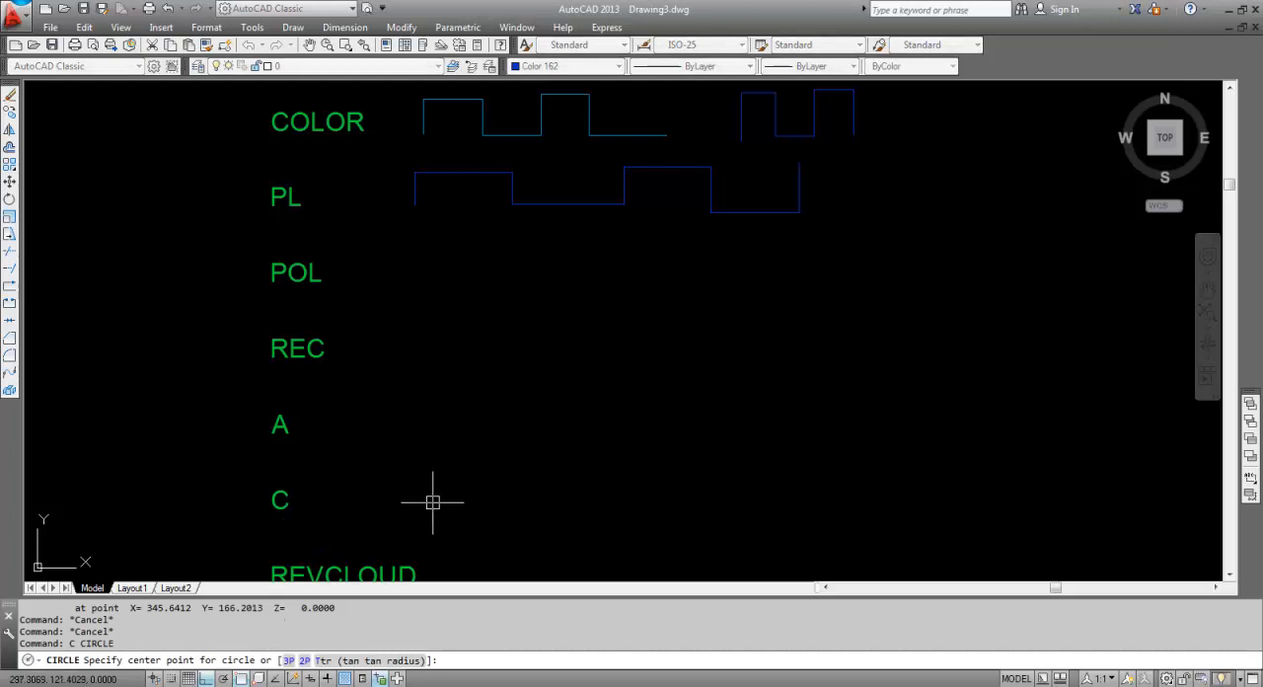
click(435, 501)
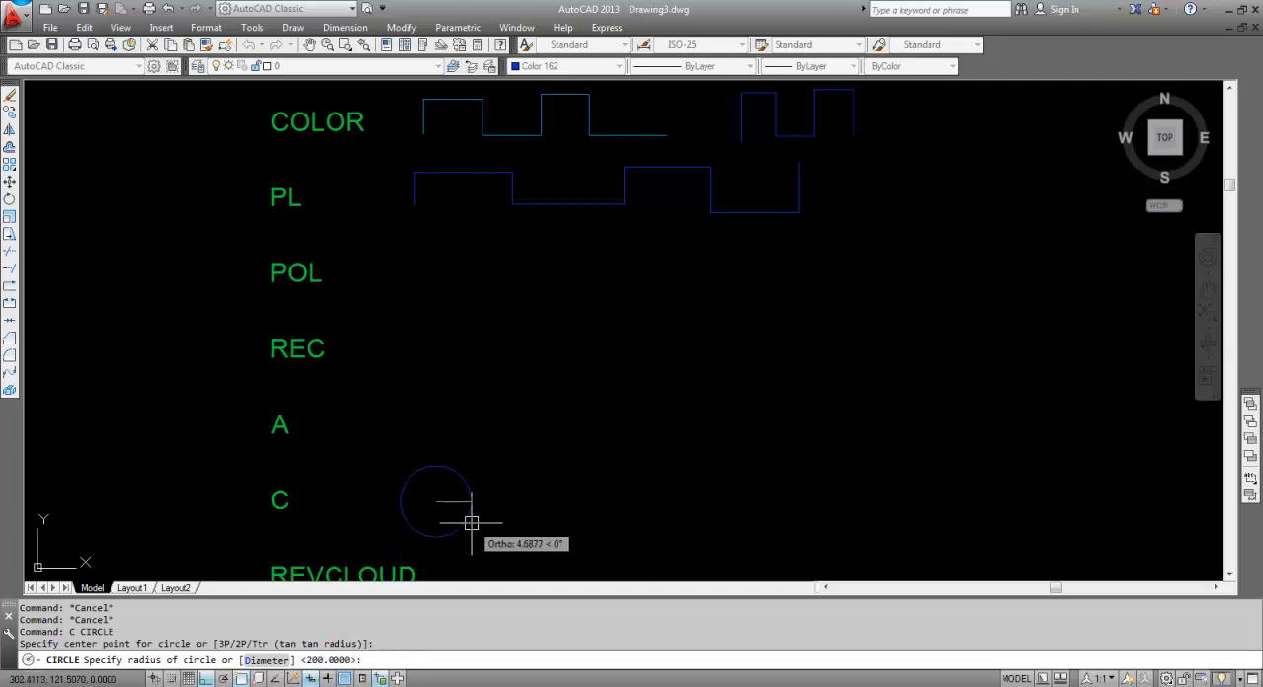
text(4)
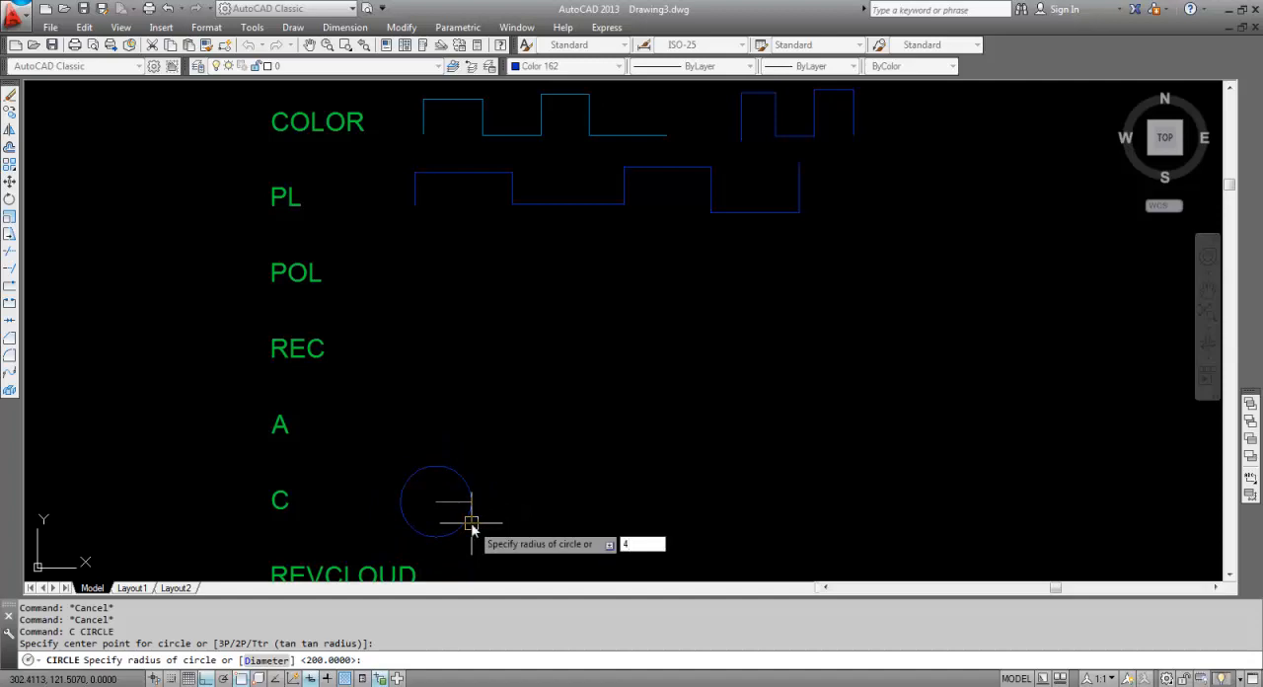
key(Return)
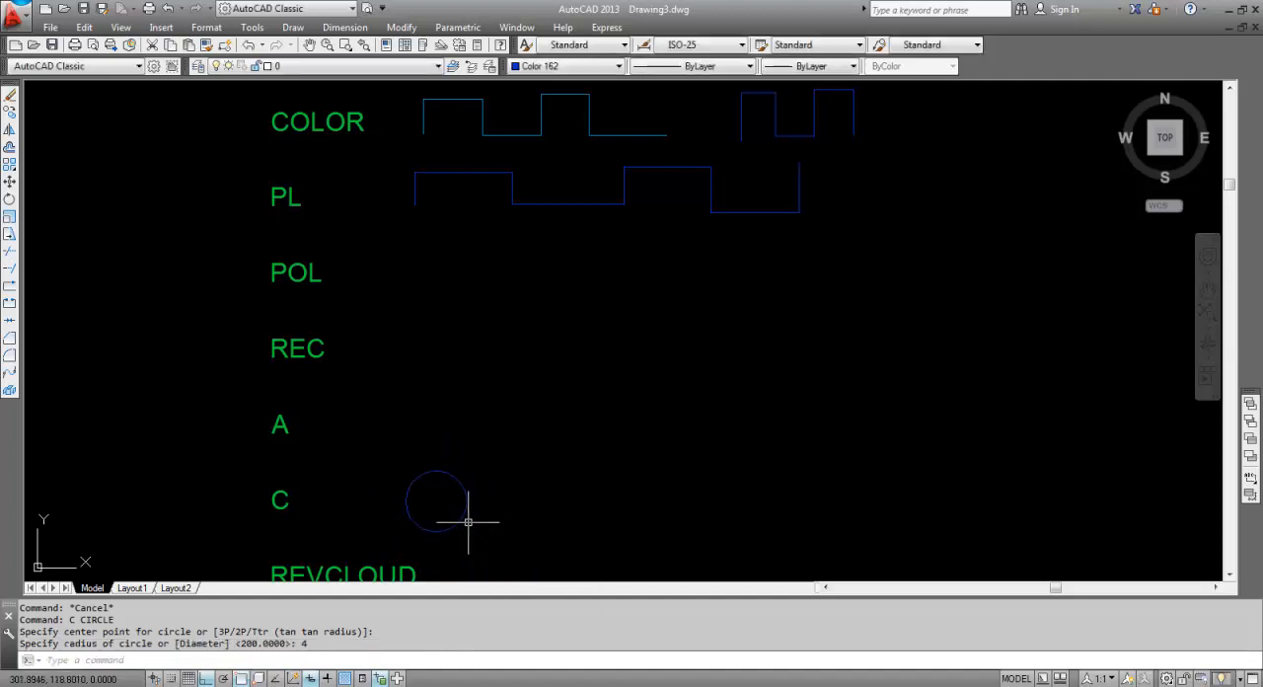
Draw a smaller circle of radius 2 to the right of the first circle in the C row.
text(c)
key(Return)
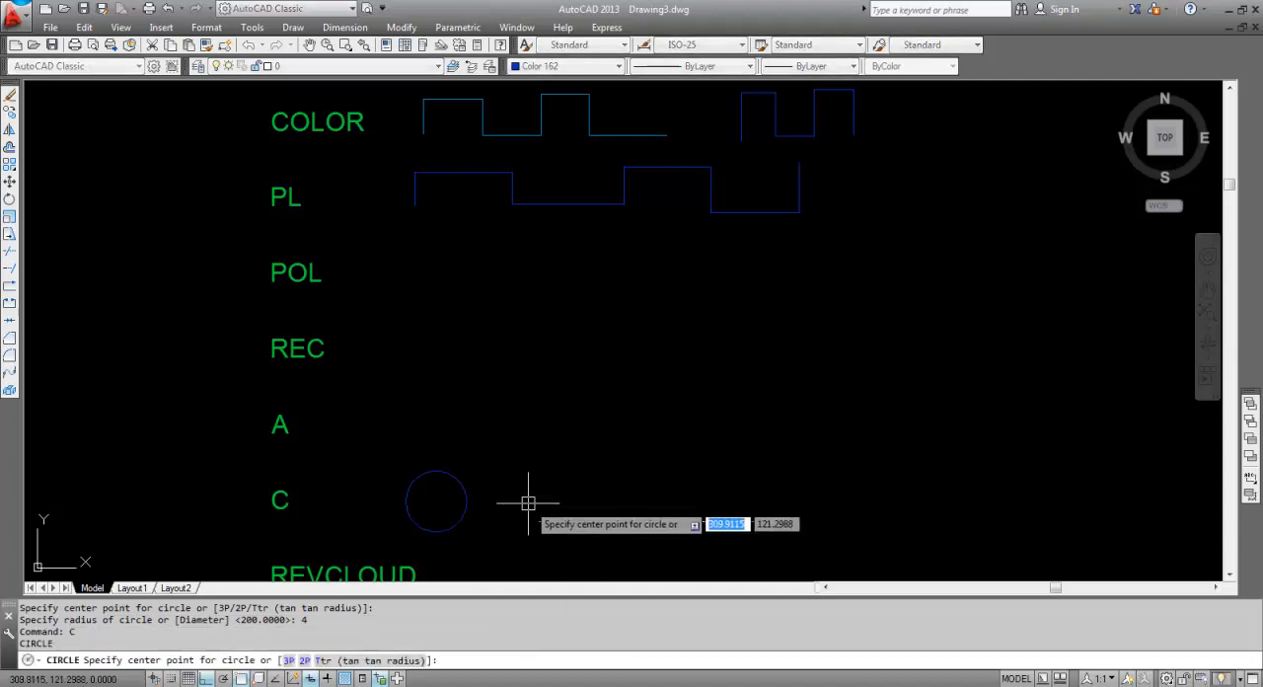
click(532, 508)
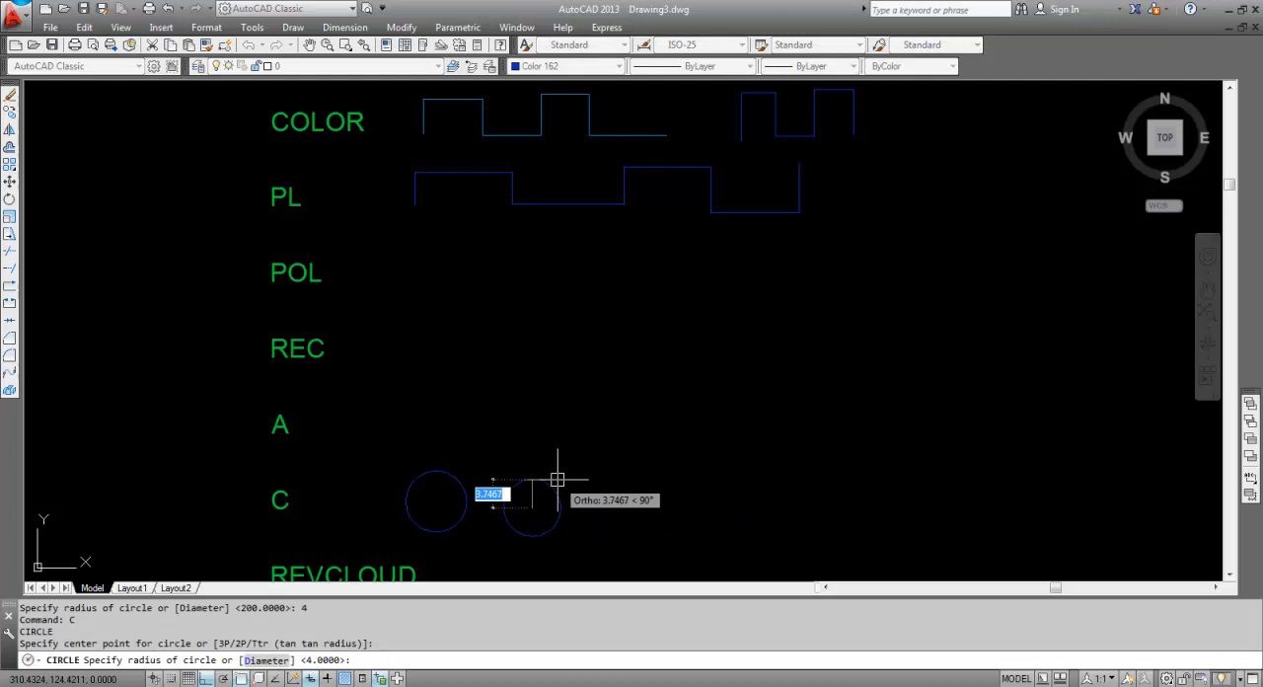
text(2)
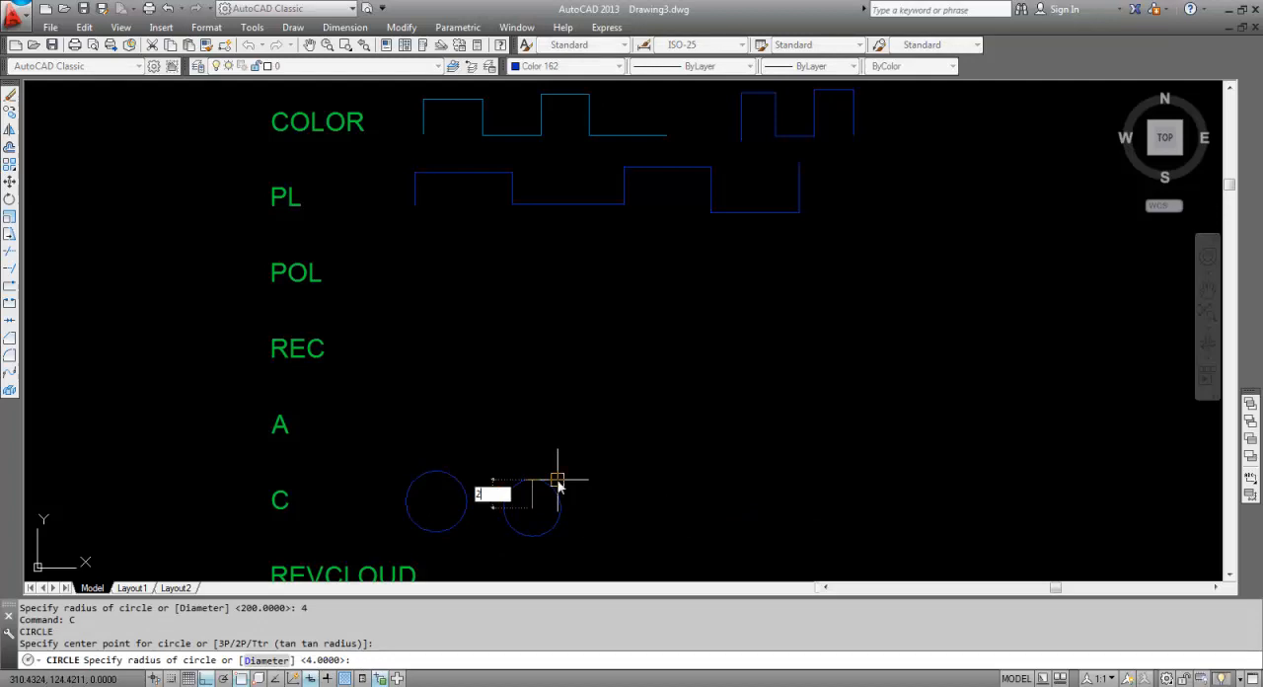
key(Return)
Draw a circle of radius 4 beside the POL label.
scroll(528, 518, up, 2)
middle_drag(531, 501, 523, 423)
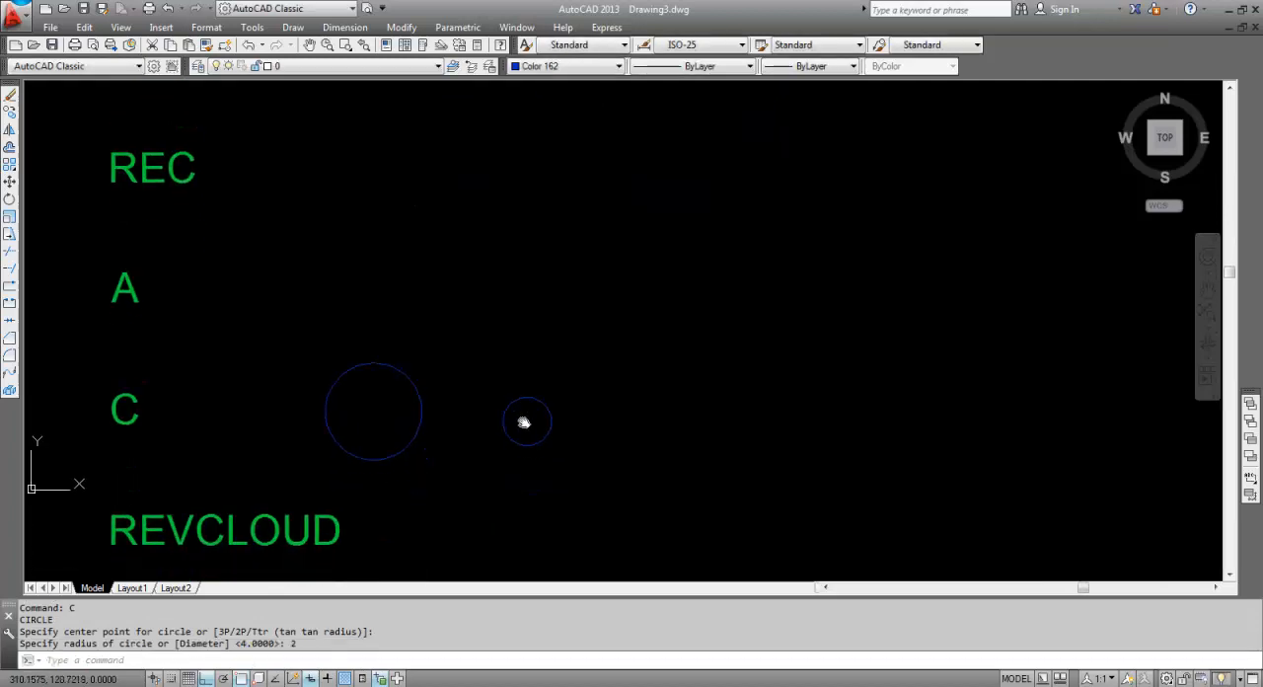
right_click(524, 424)
scroll(418, 406, down, 2)
middle_drag(418, 407, 580, 469)
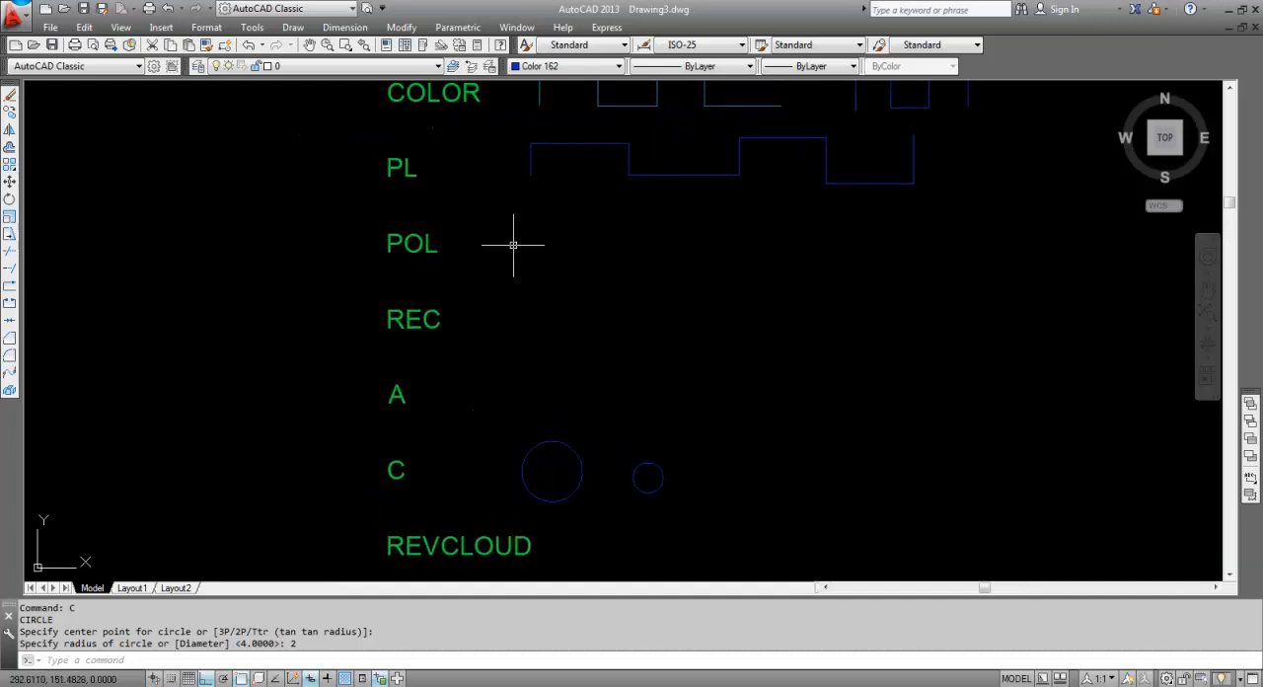
mouse_move(510, 243)
middle_down()
mouse_move(518, 281)
mouse_move(553, 294)
middle_up()
scroll(518, 281, up, 2)
text(c)
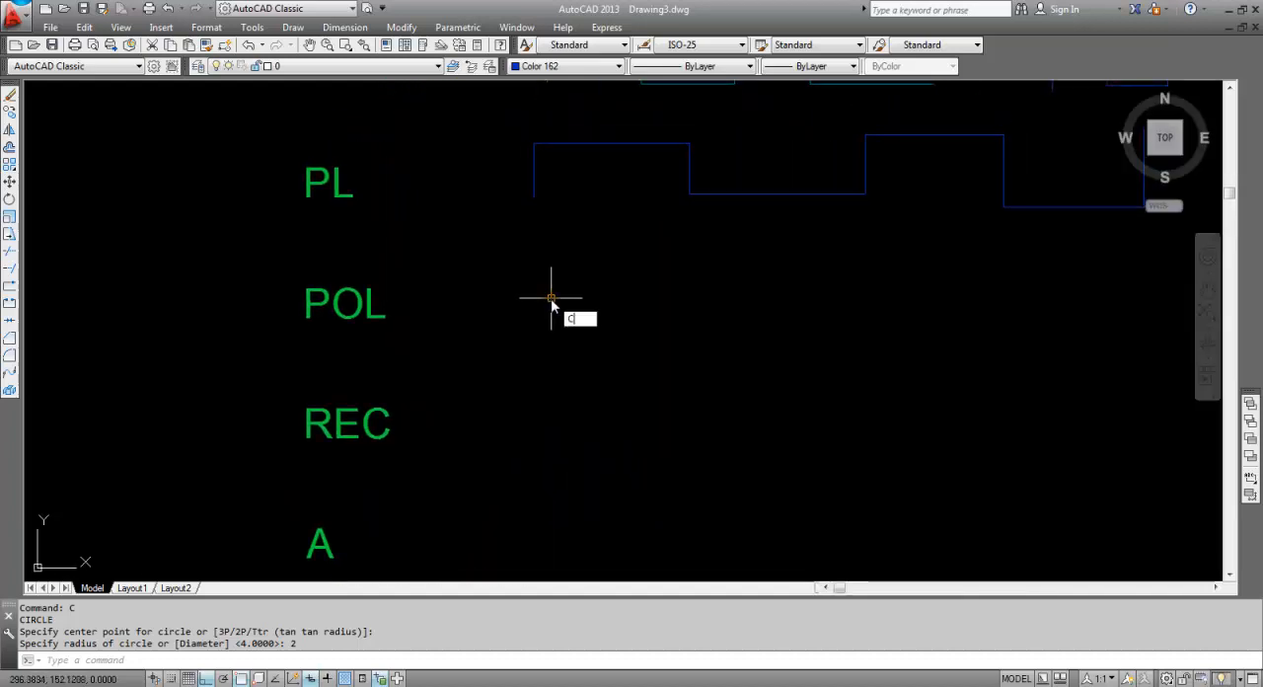
key(Return)
click(568, 307)
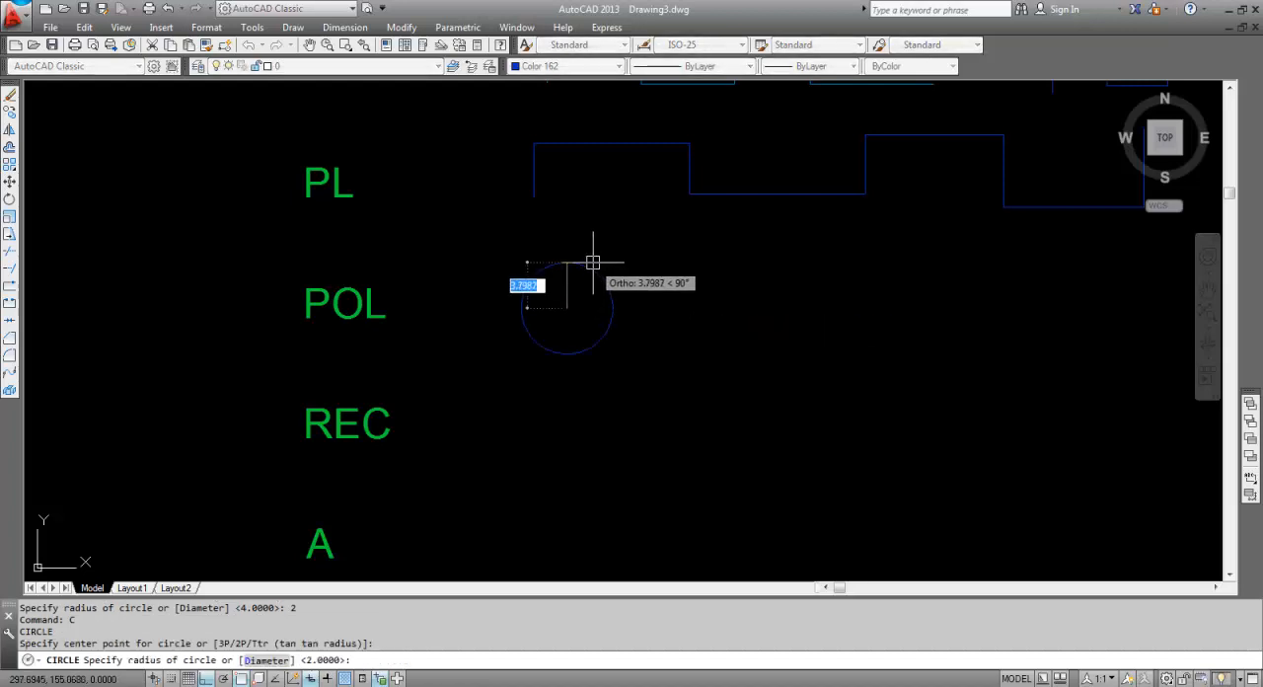
text(4)
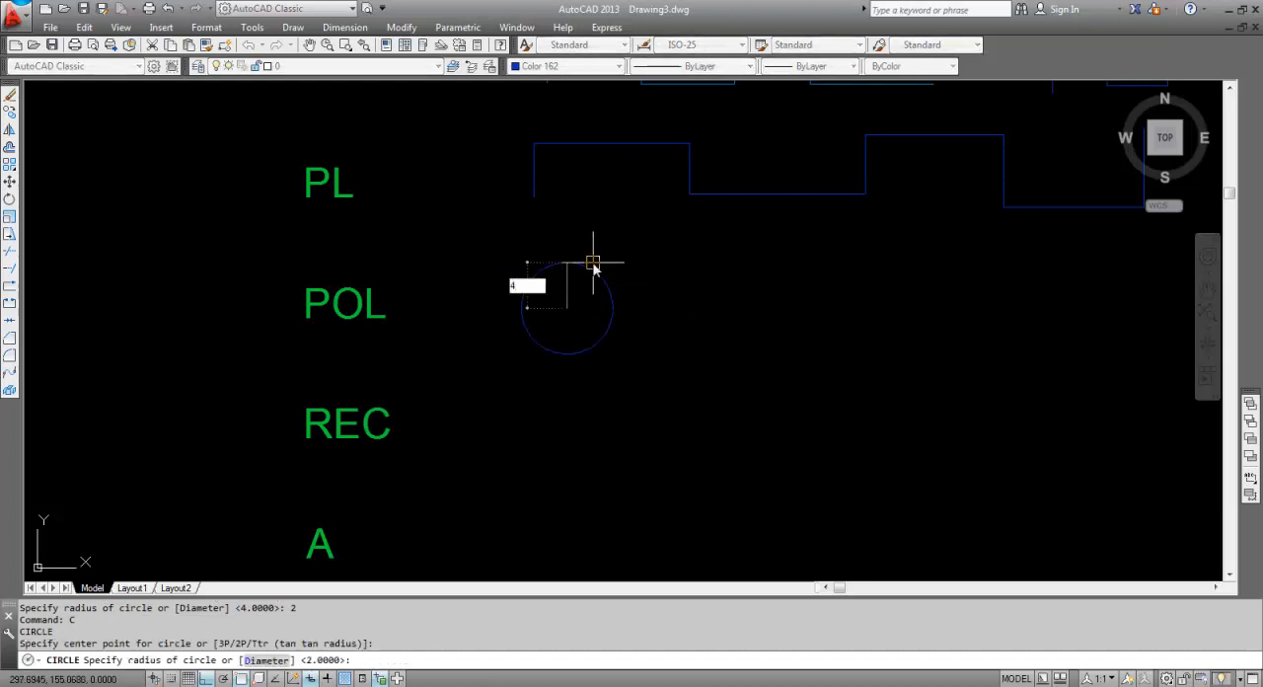
key(Return)
key(Escape)
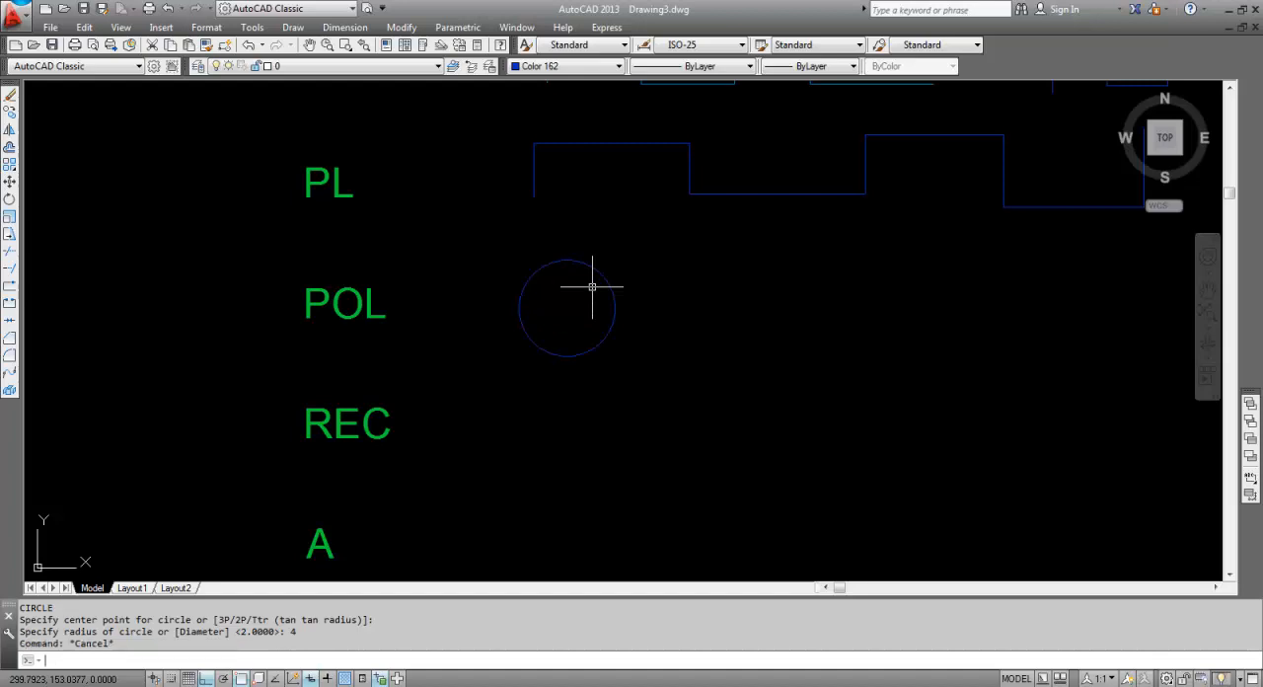
Draw a six-sided polygon inscribed in the circle beside the POL label, with one vertex at the circle's upper quadrant.
text(pol)
key(Return)
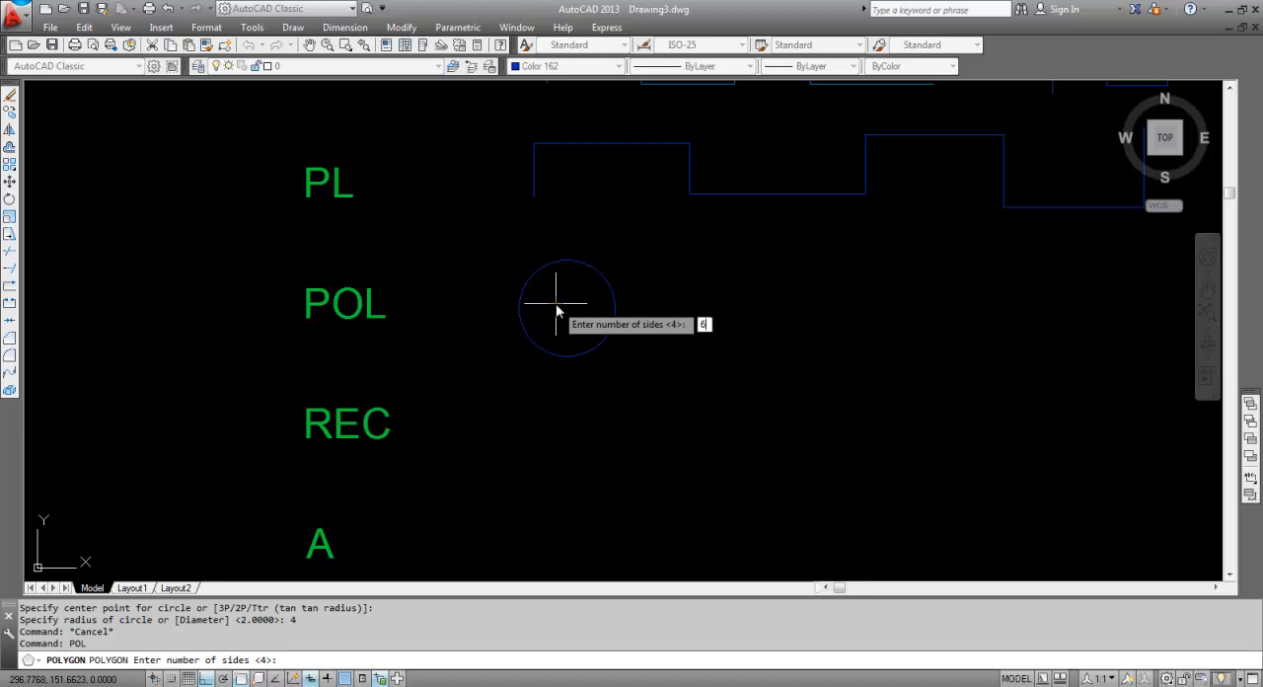
key(Return)
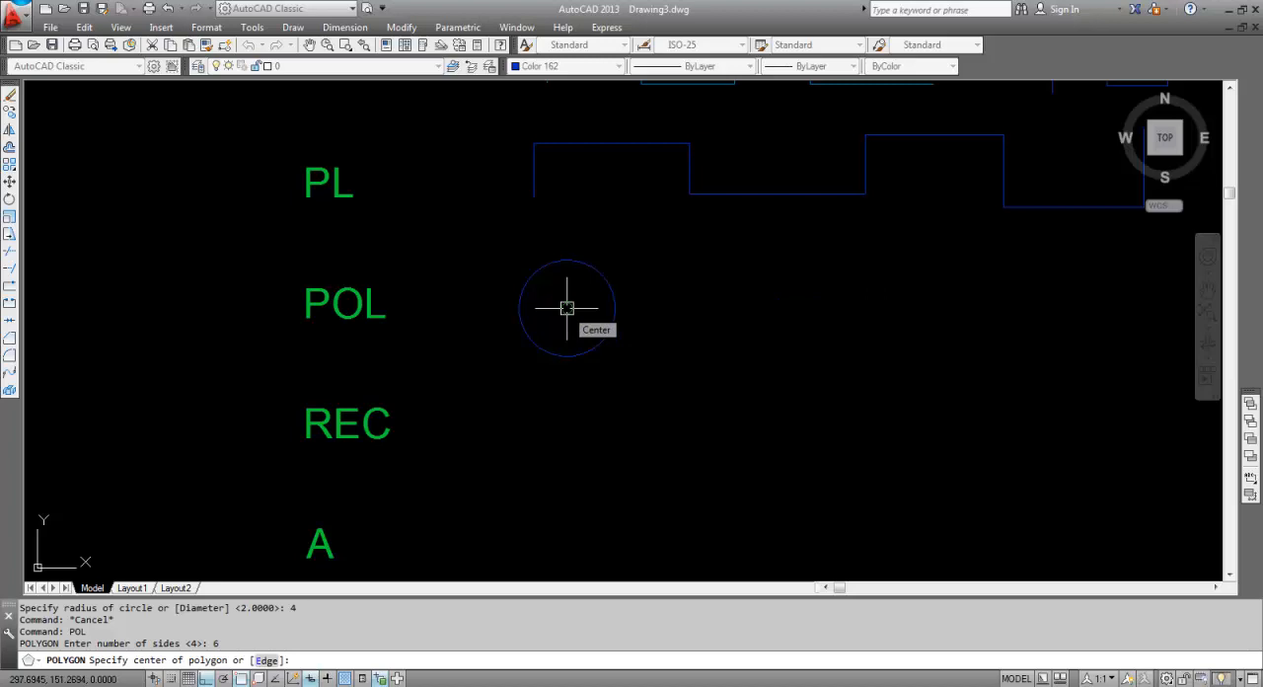
click(567, 308)
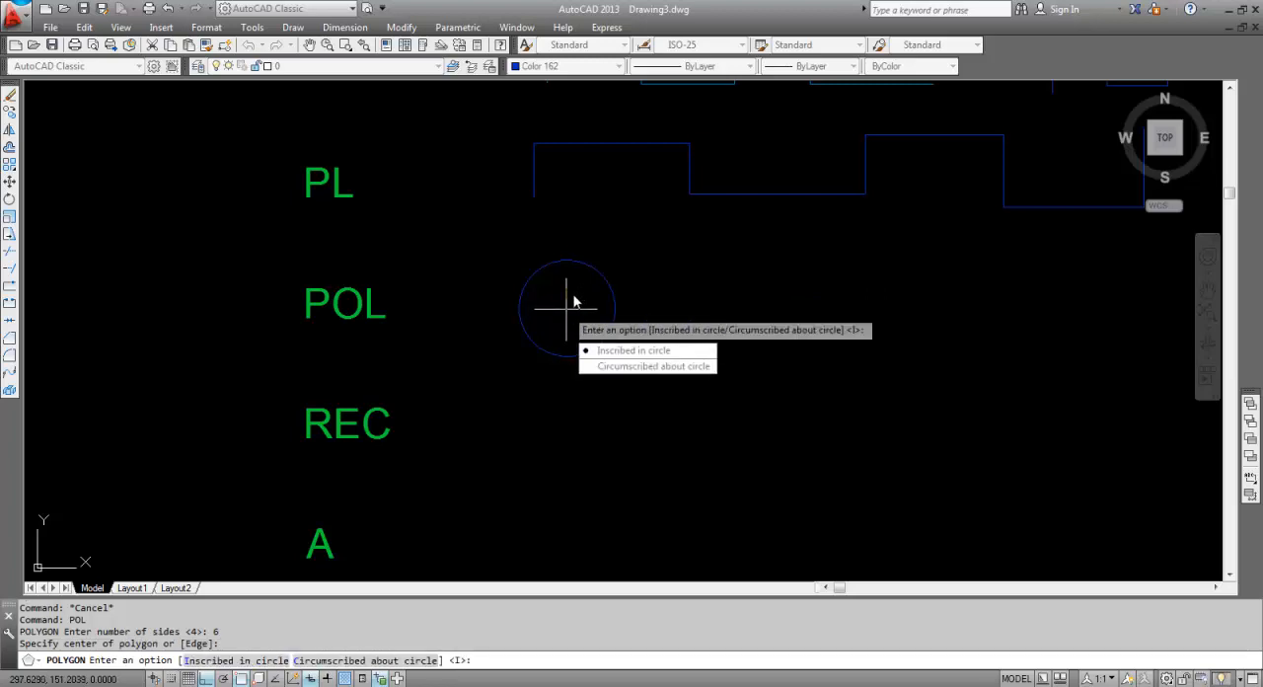
click(643, 351)
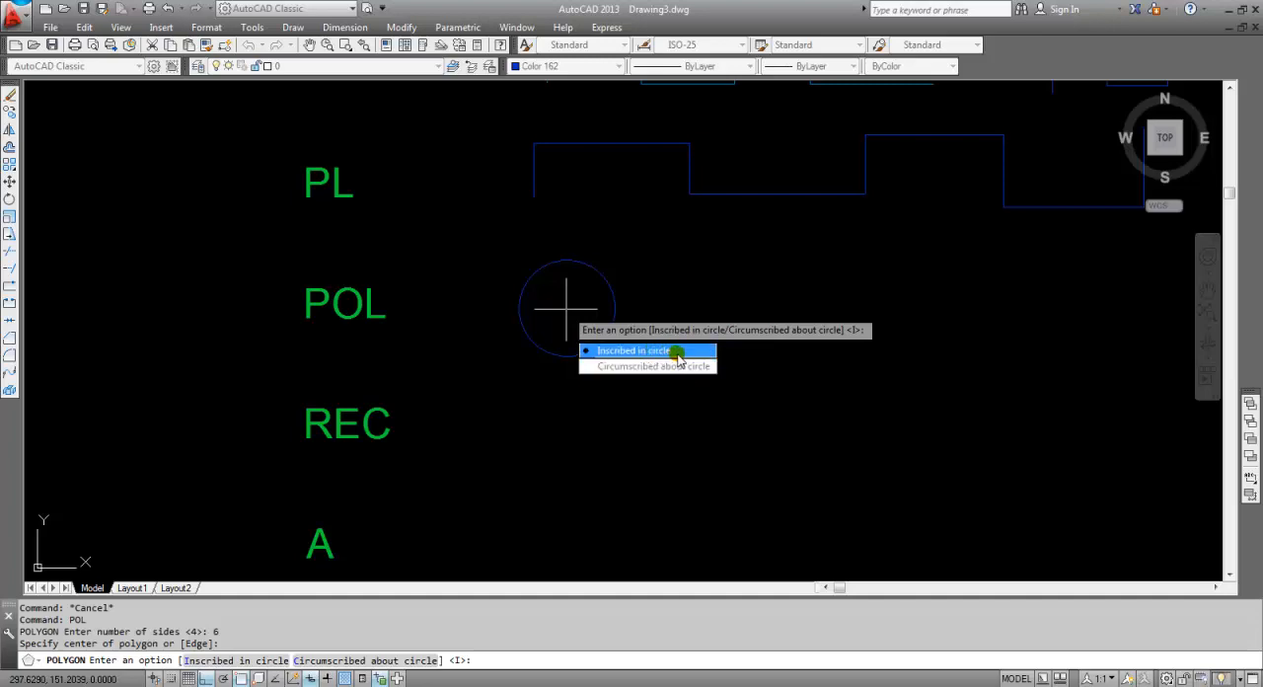
click(677, 351)
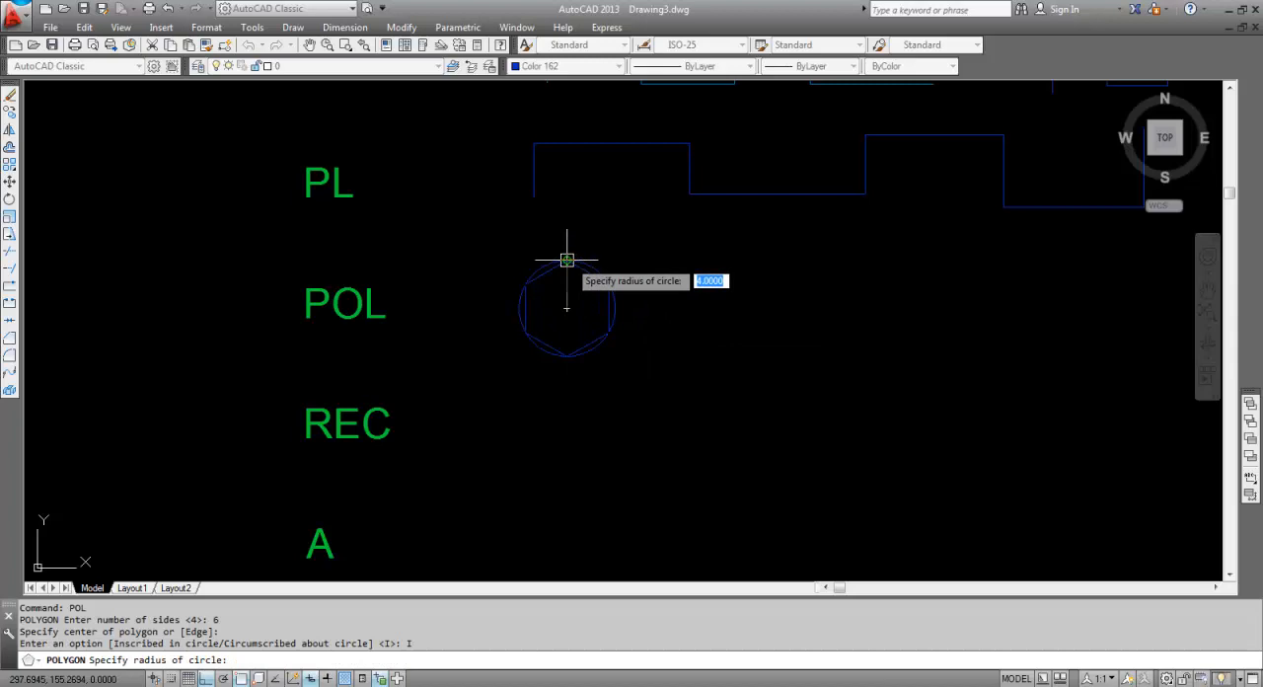
click(567, 263)
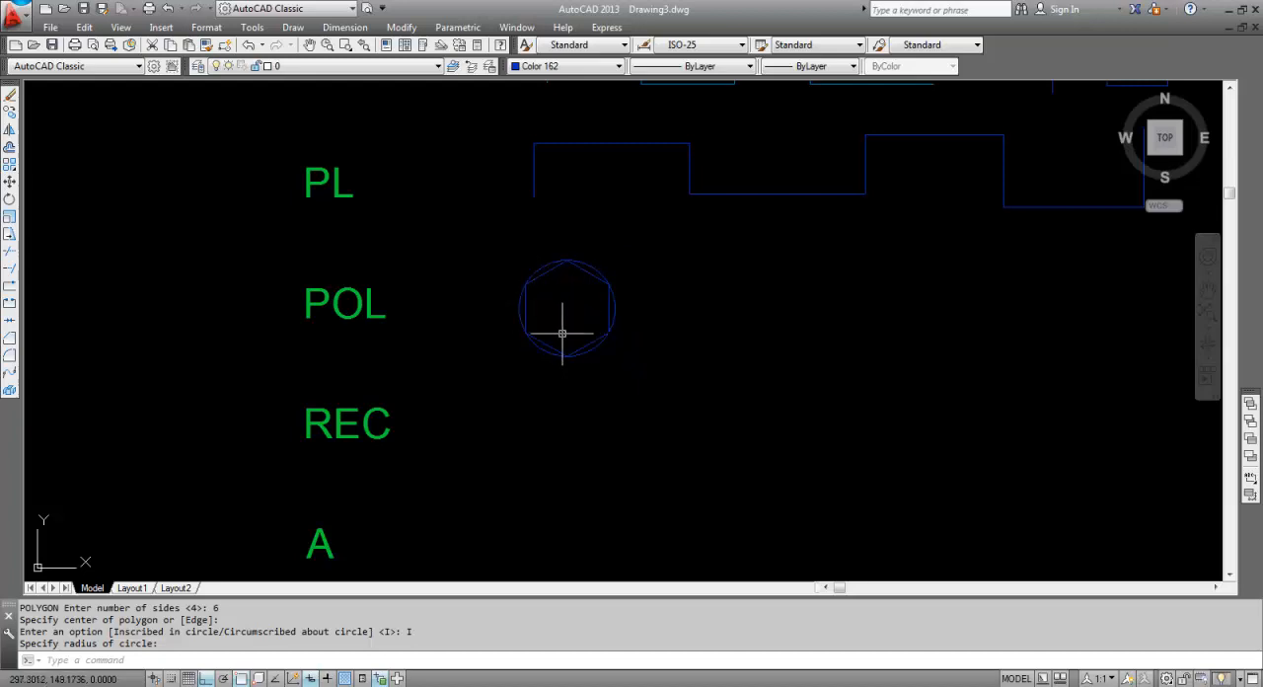
Draw a second six-sided polygon circumscribed about the same POL circle, and compare the circle with both hexagons.
click(562, 334)
text(POL)
key(Return)
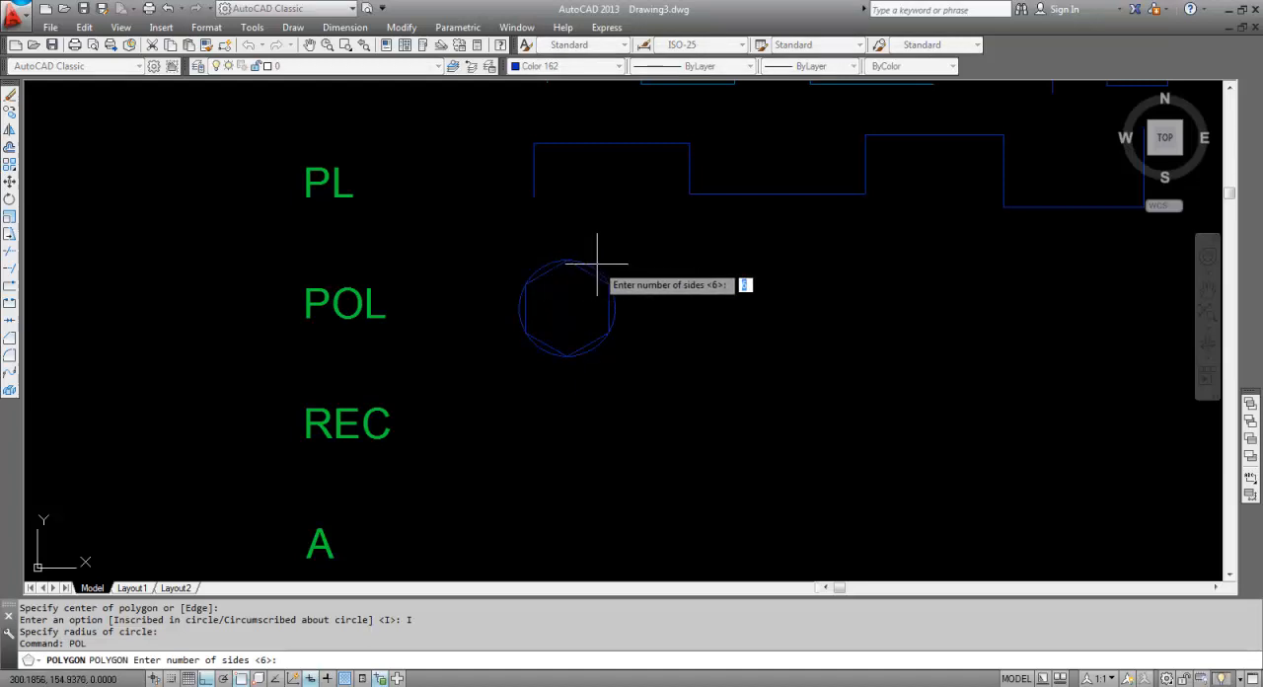
key(Return)
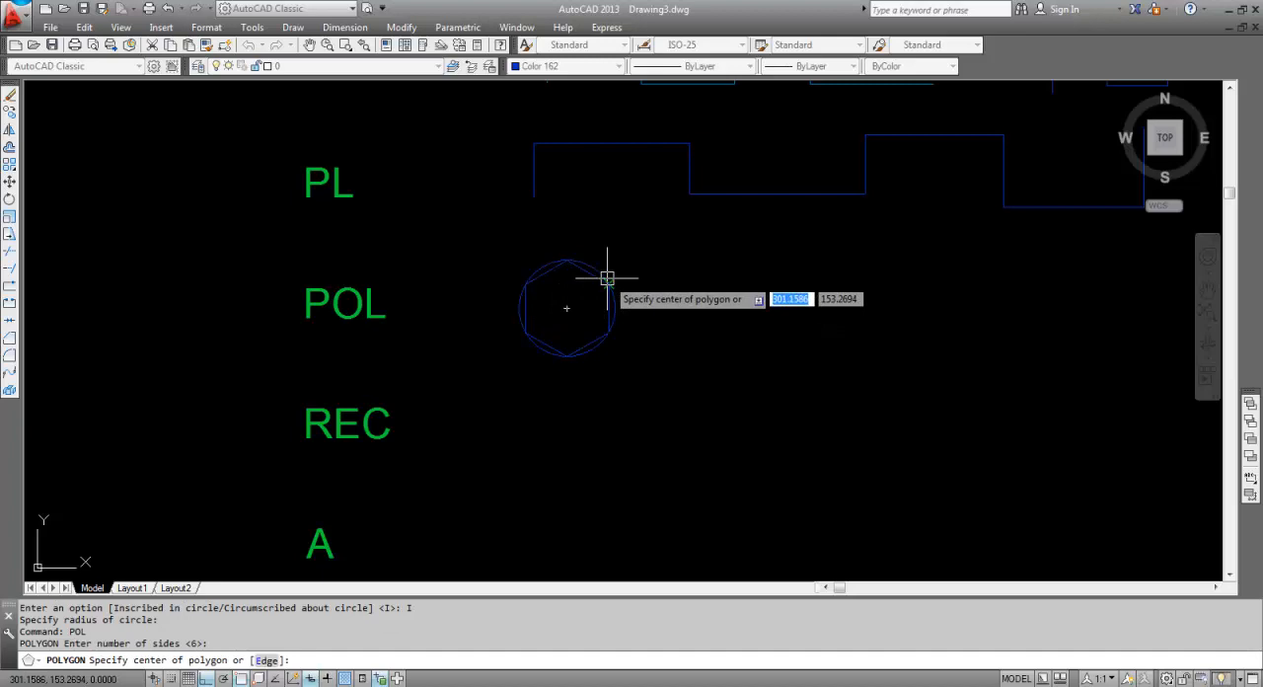
click(565, 308)
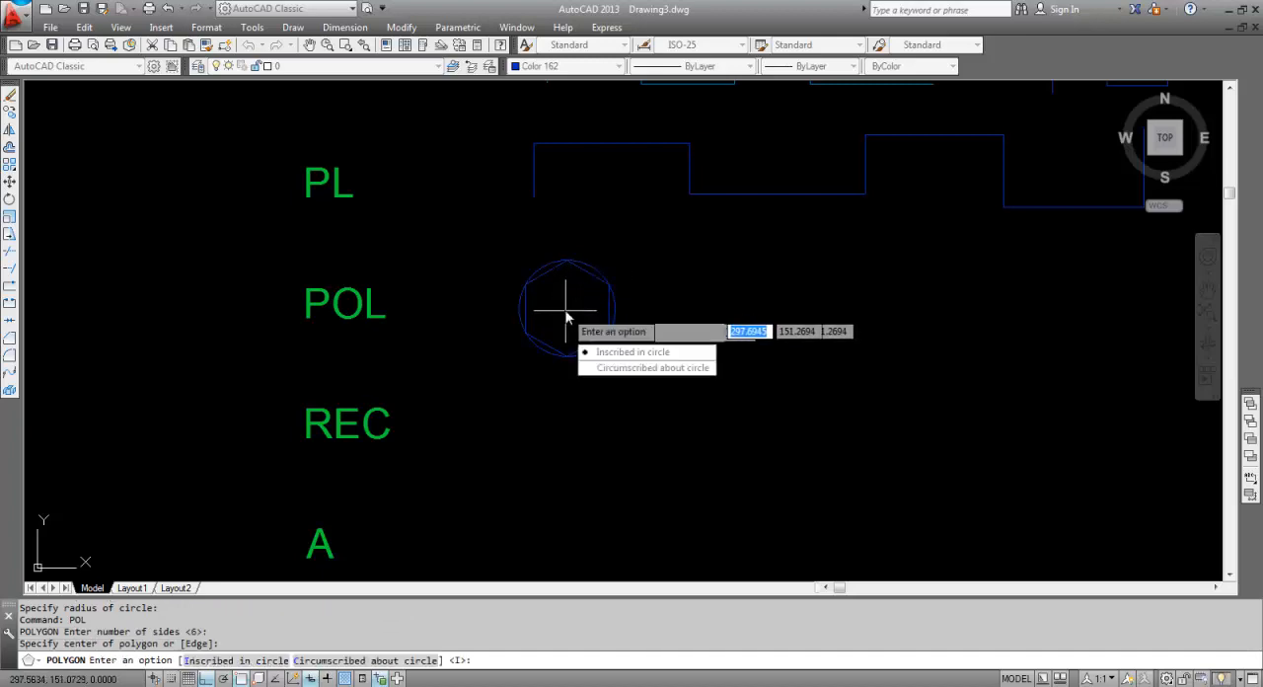
click(615, 368)
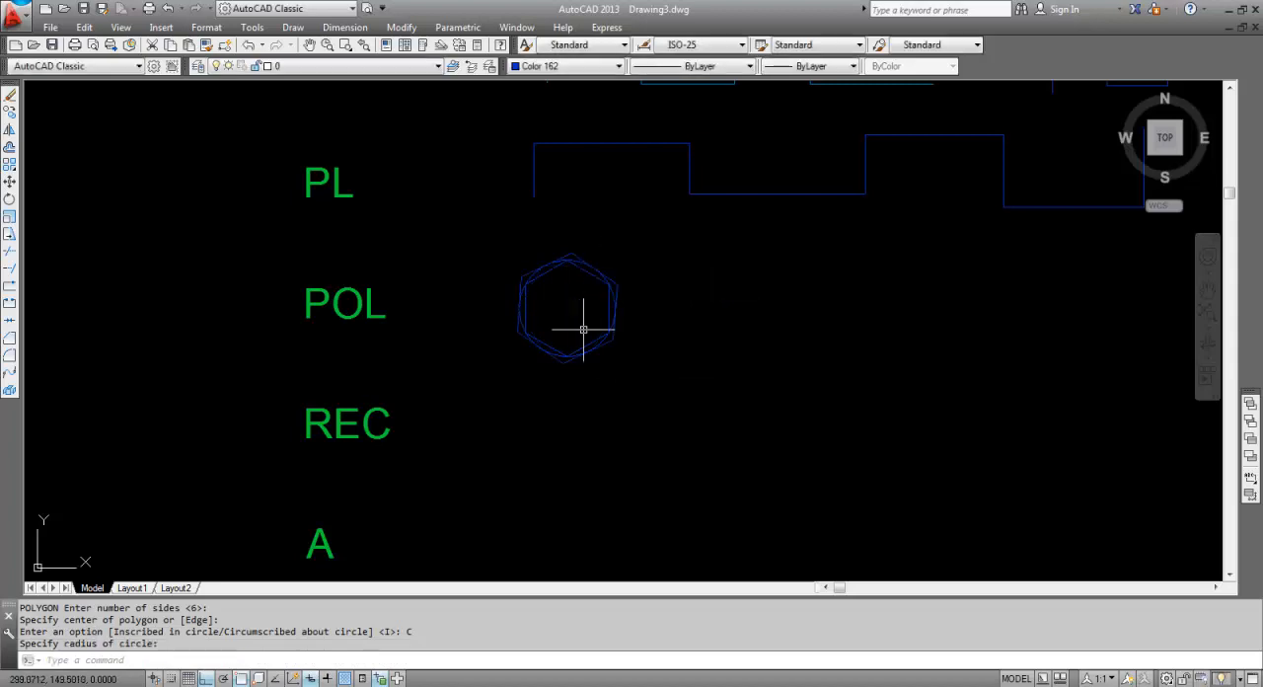
scroll(580, 284, up, 6)
key(Escape)
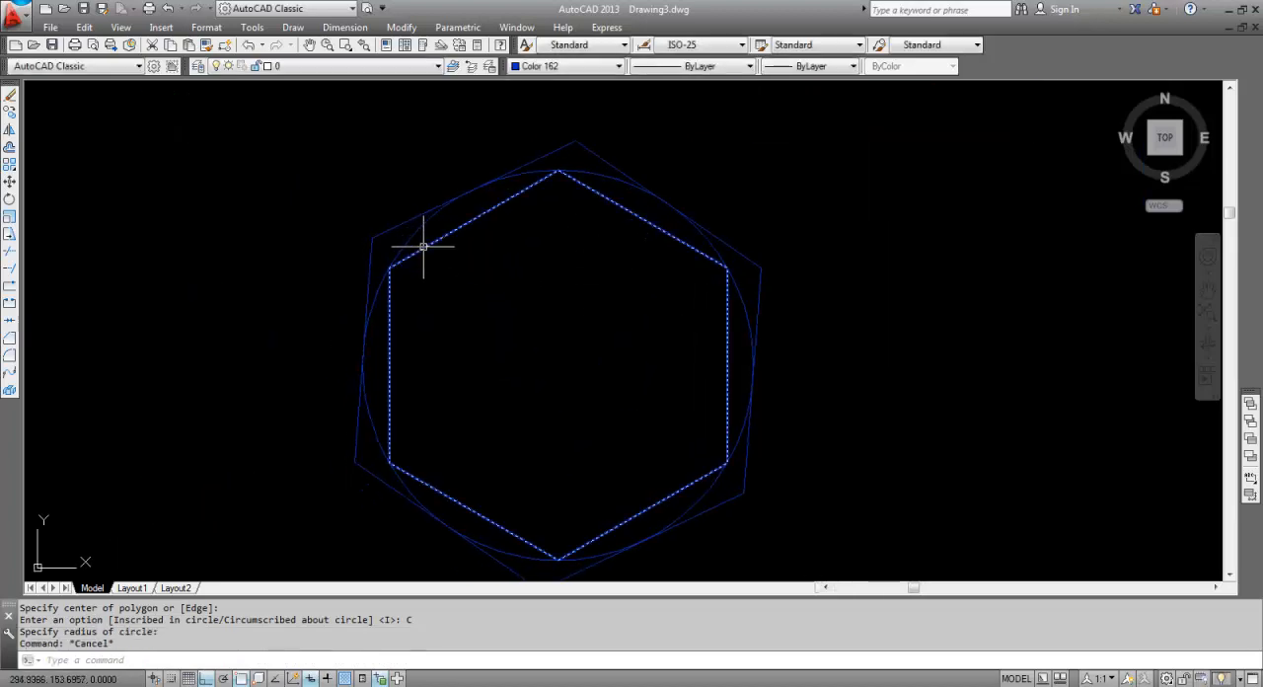
click(411, 235)
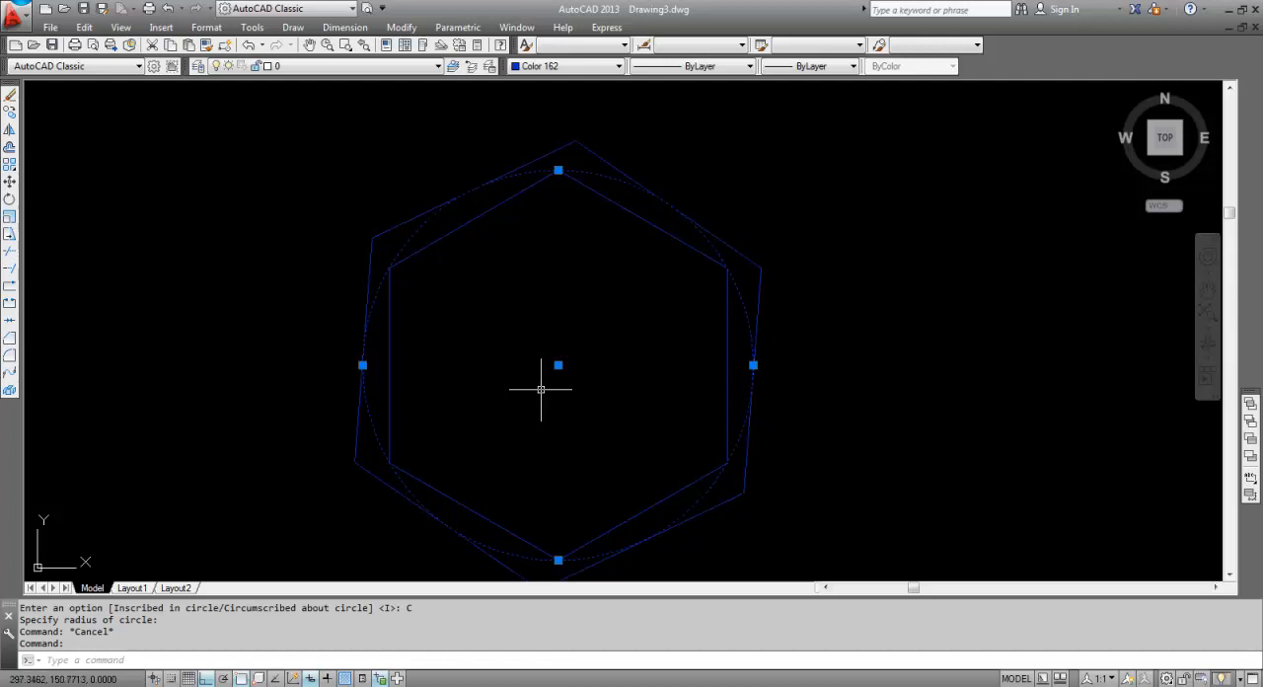
key(Escape)
Draw a rectangle beside the REC label using the Dimensions option, with length 2 and width 2.
scroll(501, 242, down, 5)
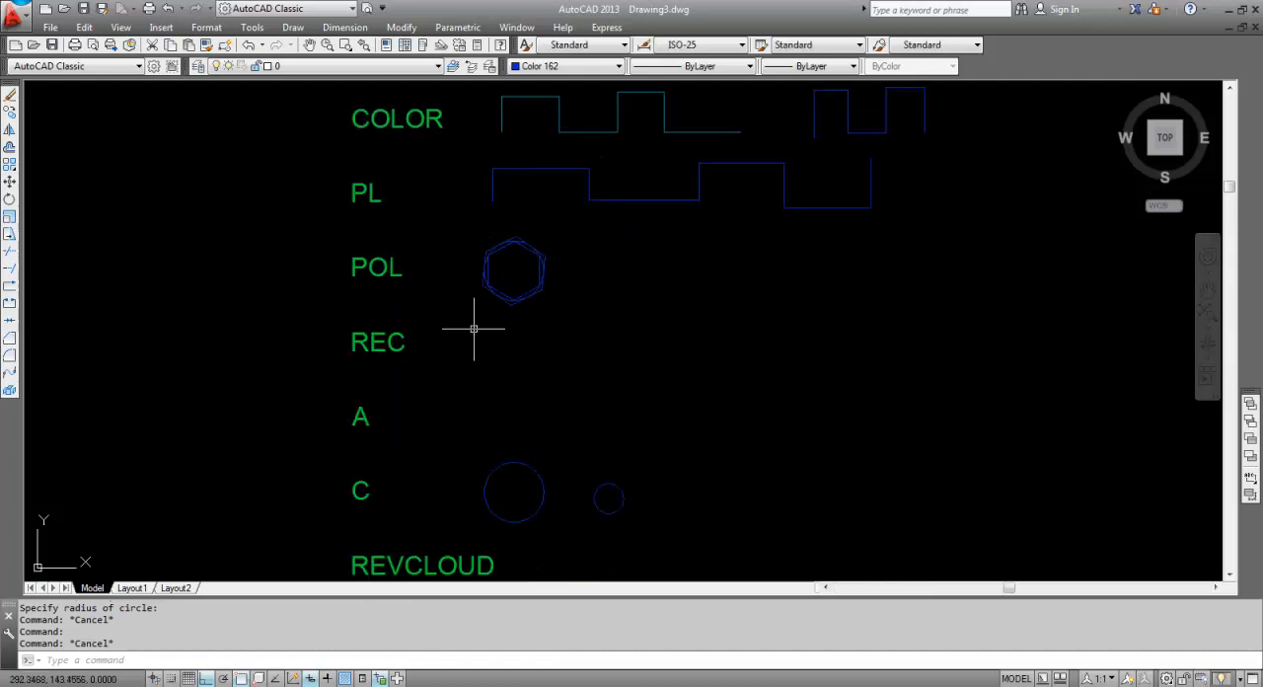
middle_drag(479, 332, 469, 284)
scroll(468, 284, up, 2)
key(Escape)
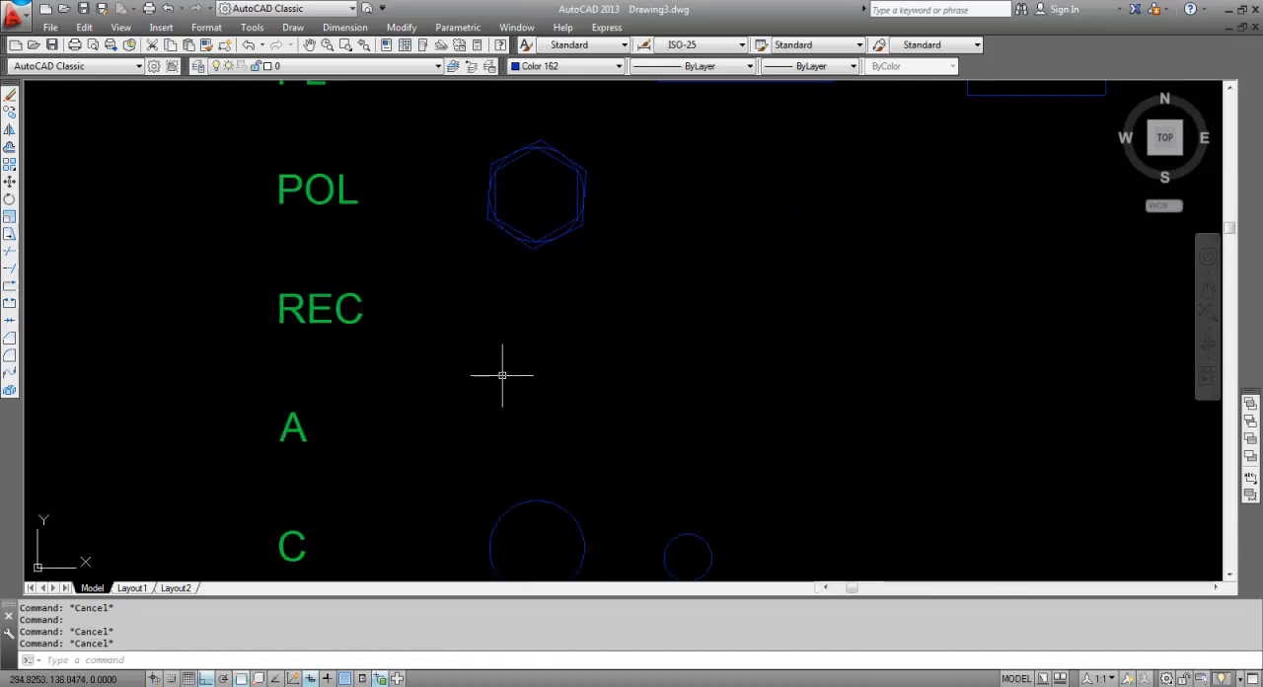
text(REC)
key(Return)
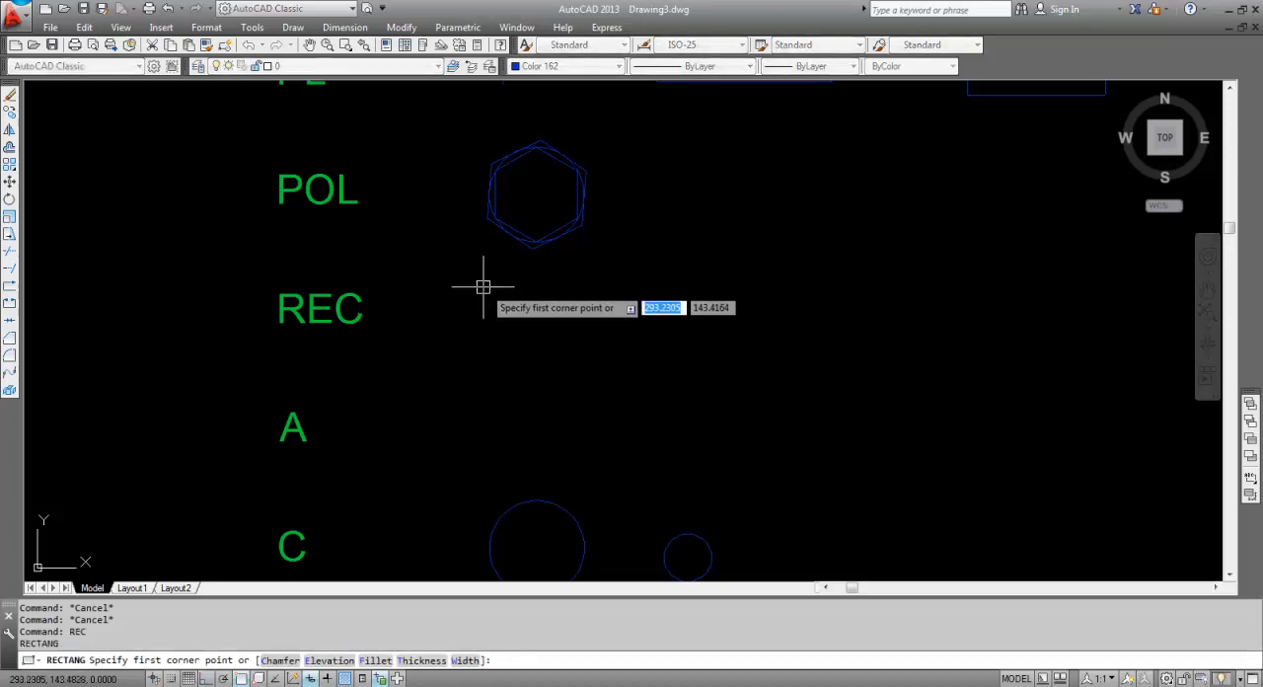
click(490, 289)
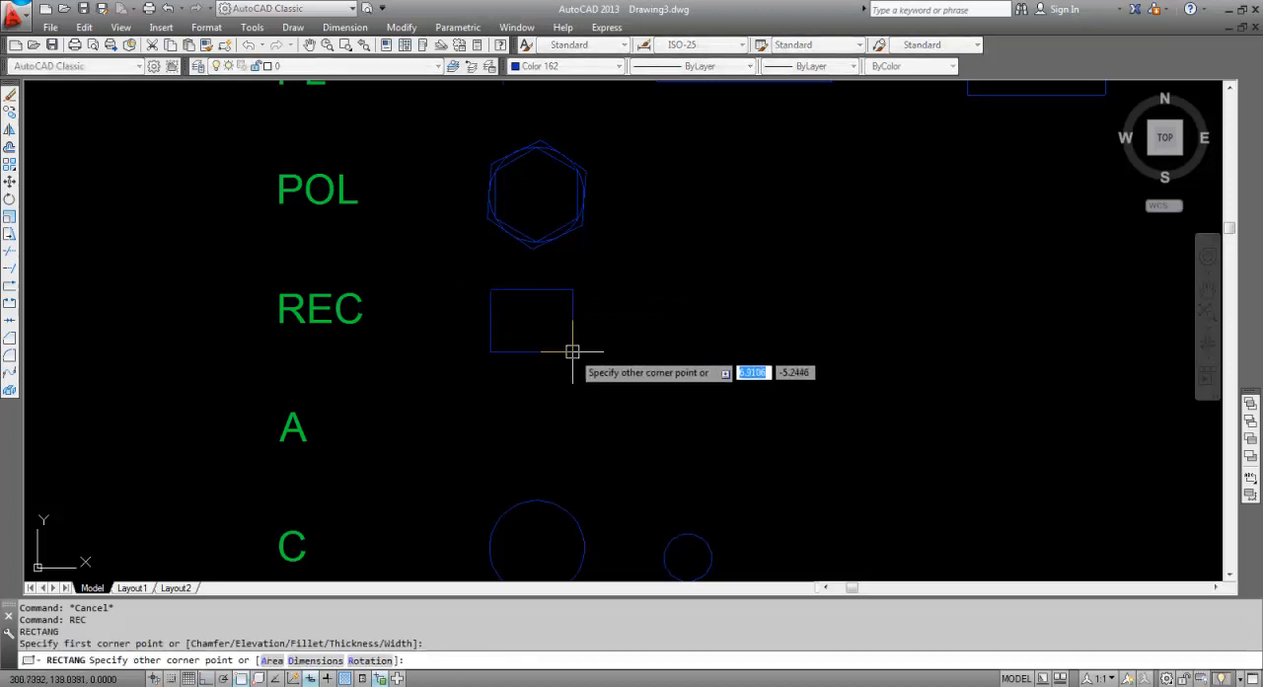
click(318, 660)
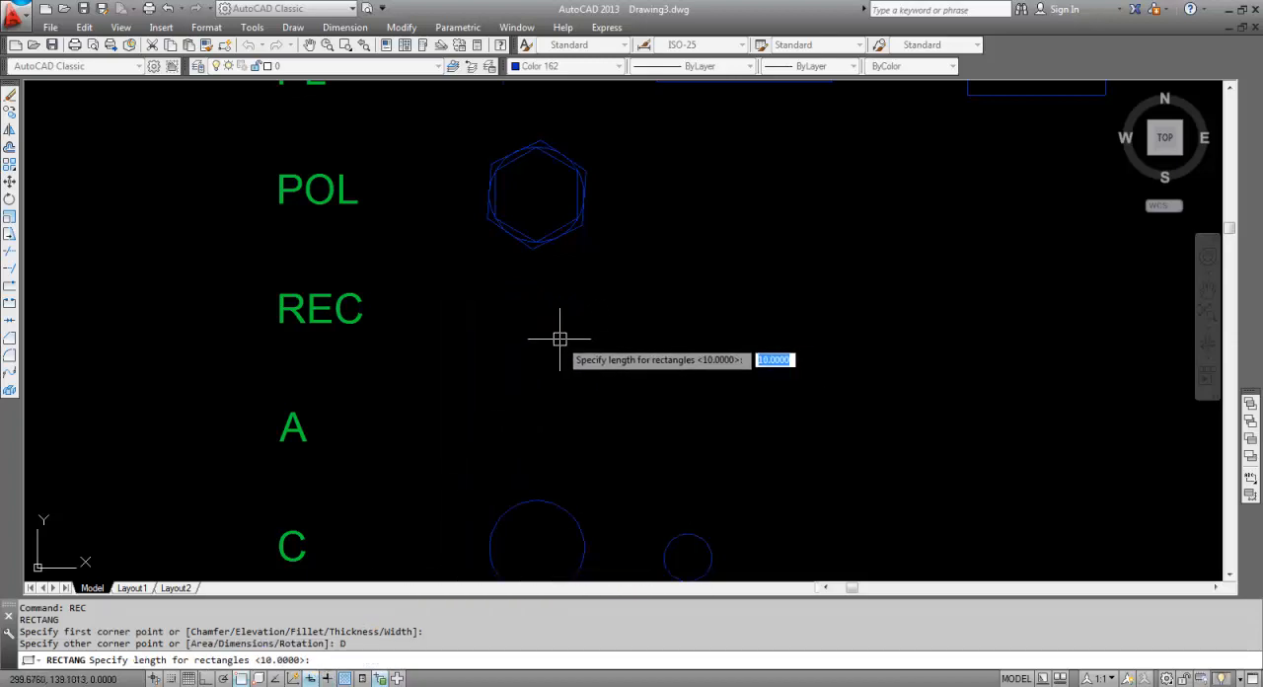
text(2)
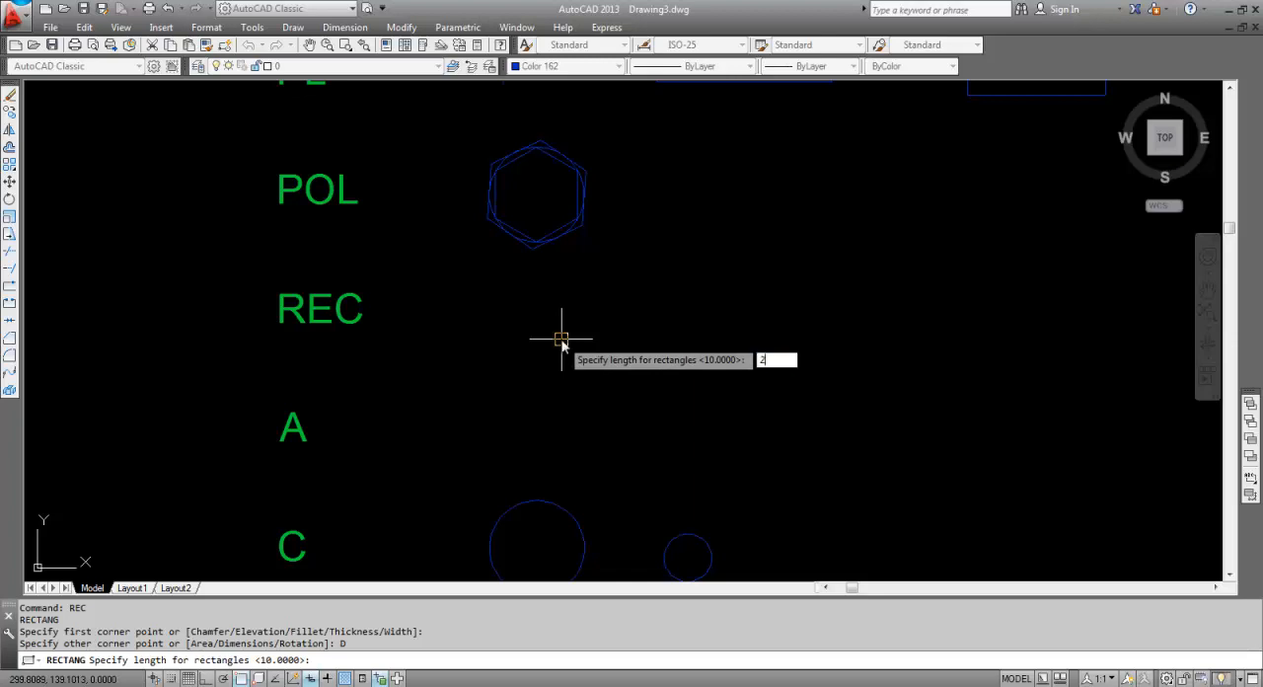
key(Return)
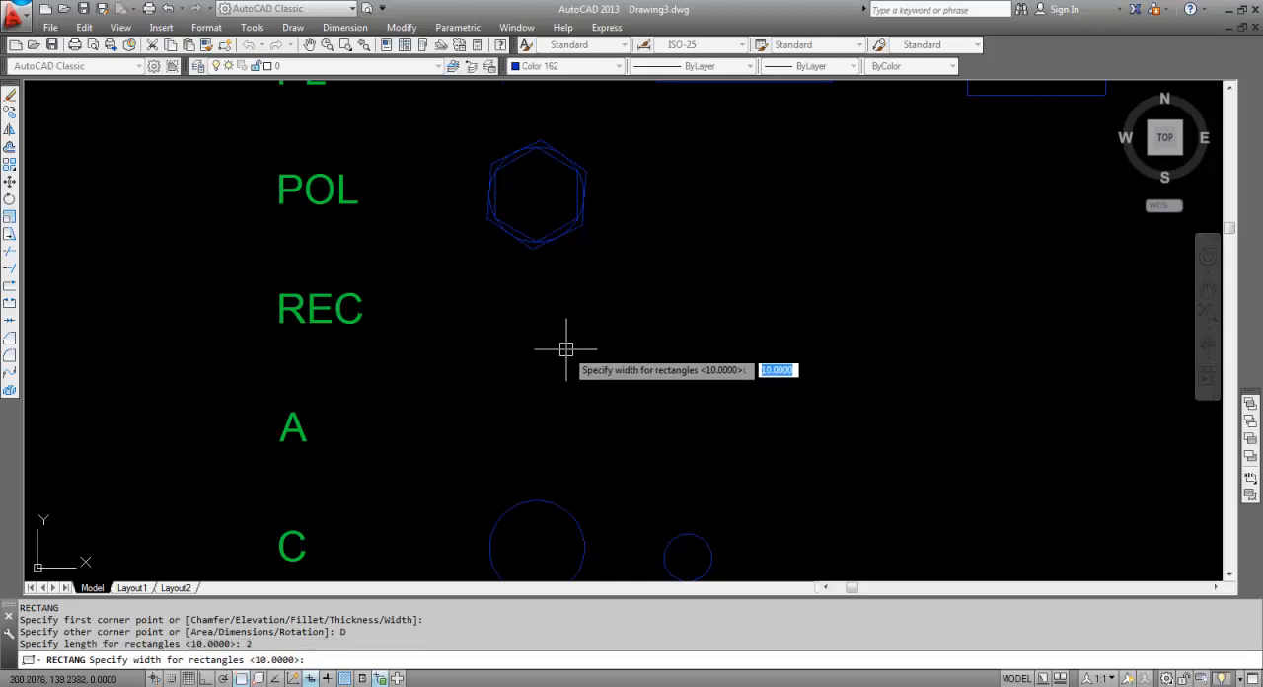
text(2)
key(Return)
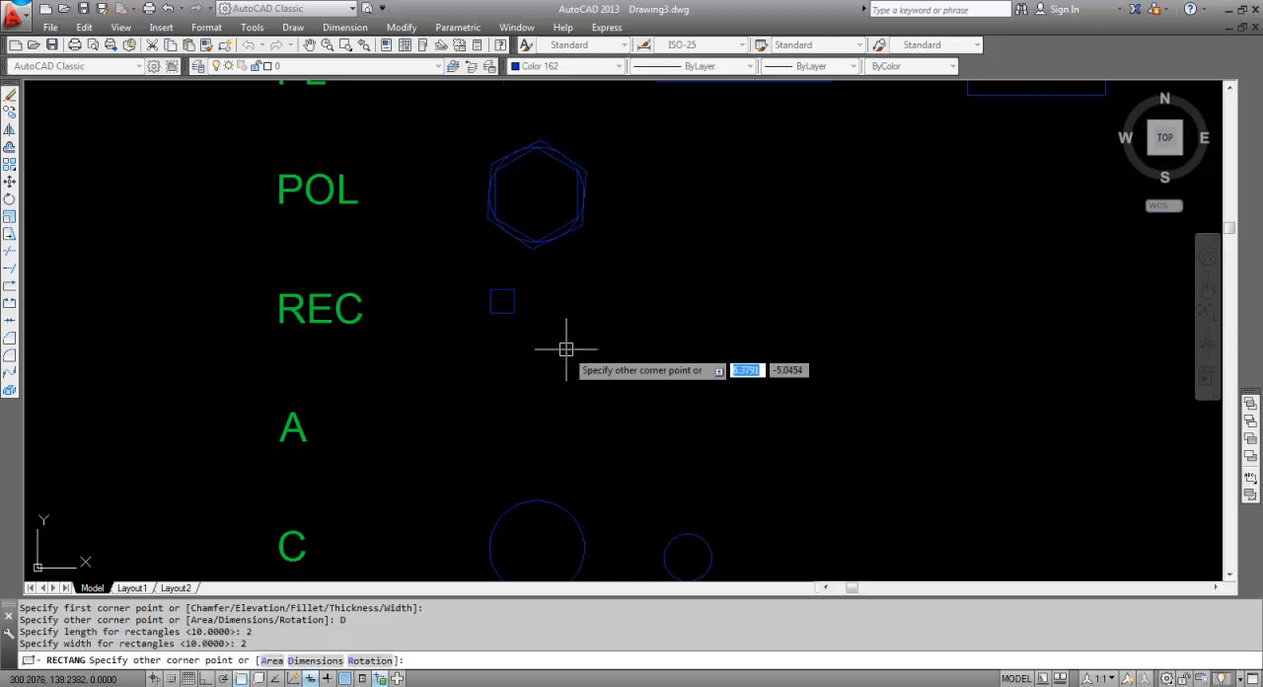
click(541, 336)
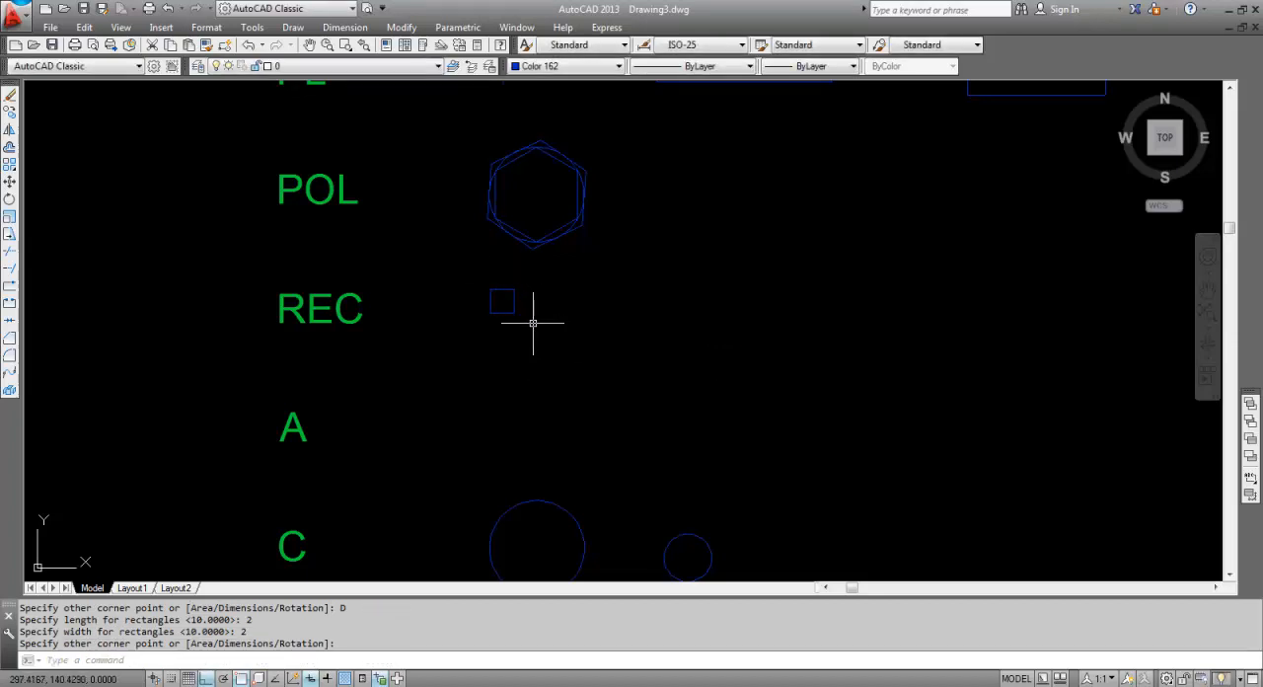
Draw a freehand rectangle about 13 by 3 units to the right of the small square in the REC row.
text(REC)
key(Return)
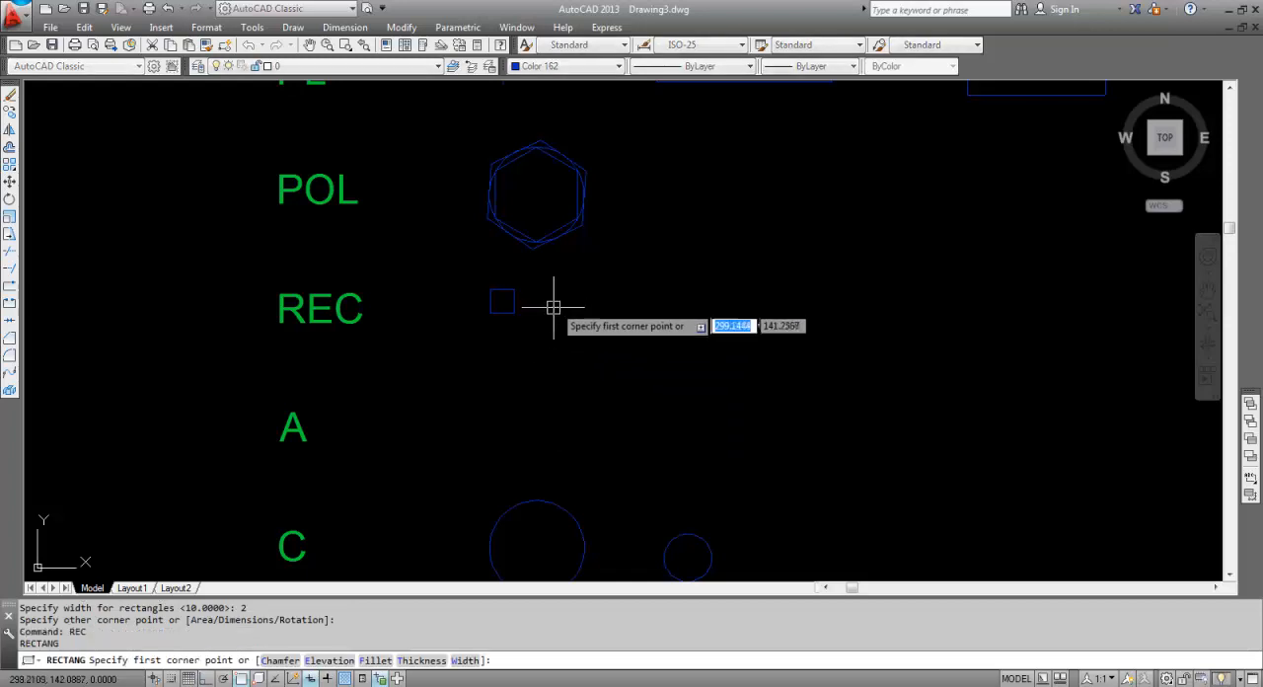
click(565, 290)
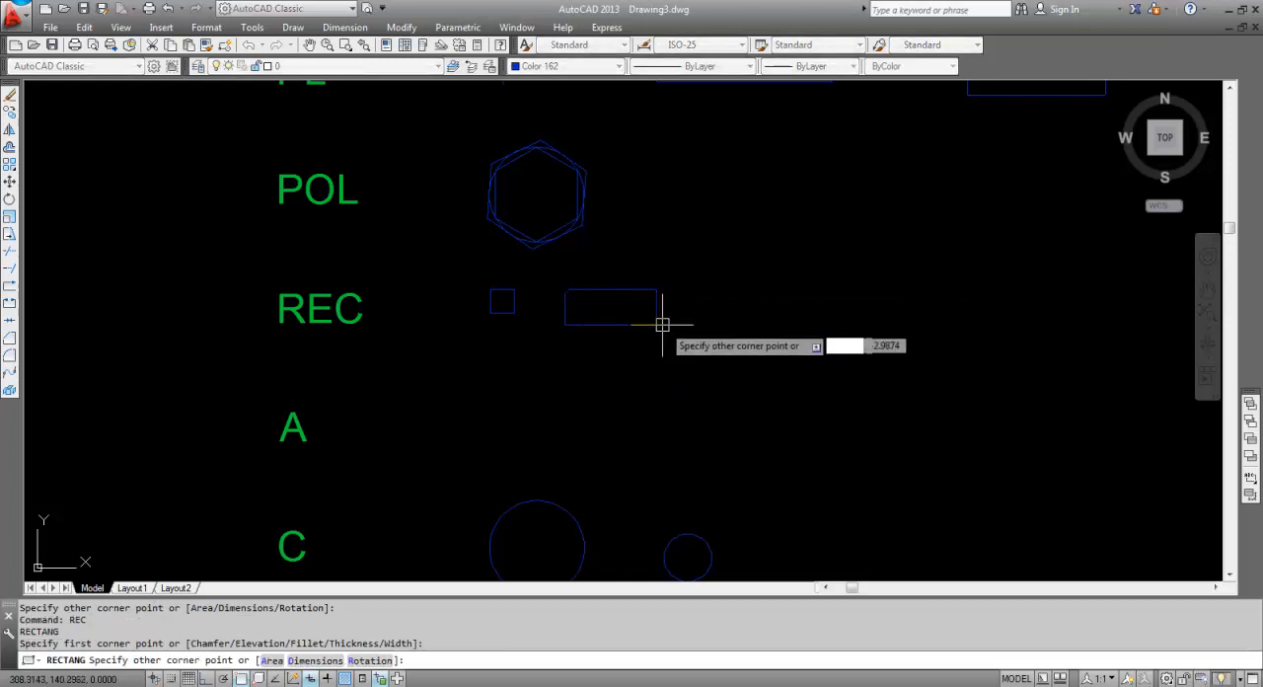
click(719, 321)
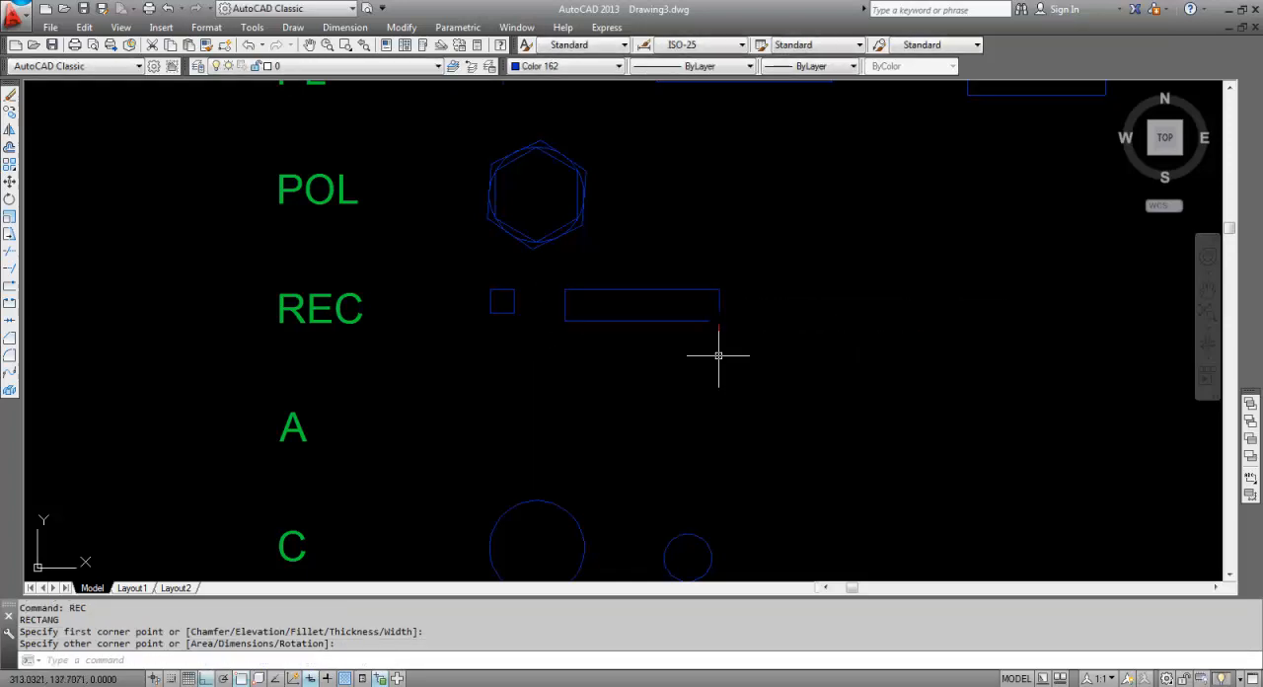
Draw a shallow three-point arc beside the A label with Ortho off, and examine its start, second and end points.
mouse_move(496, 408)
middle_down()
mouse_move(542, 296)
mouse_move(522, 297)
middle_up()
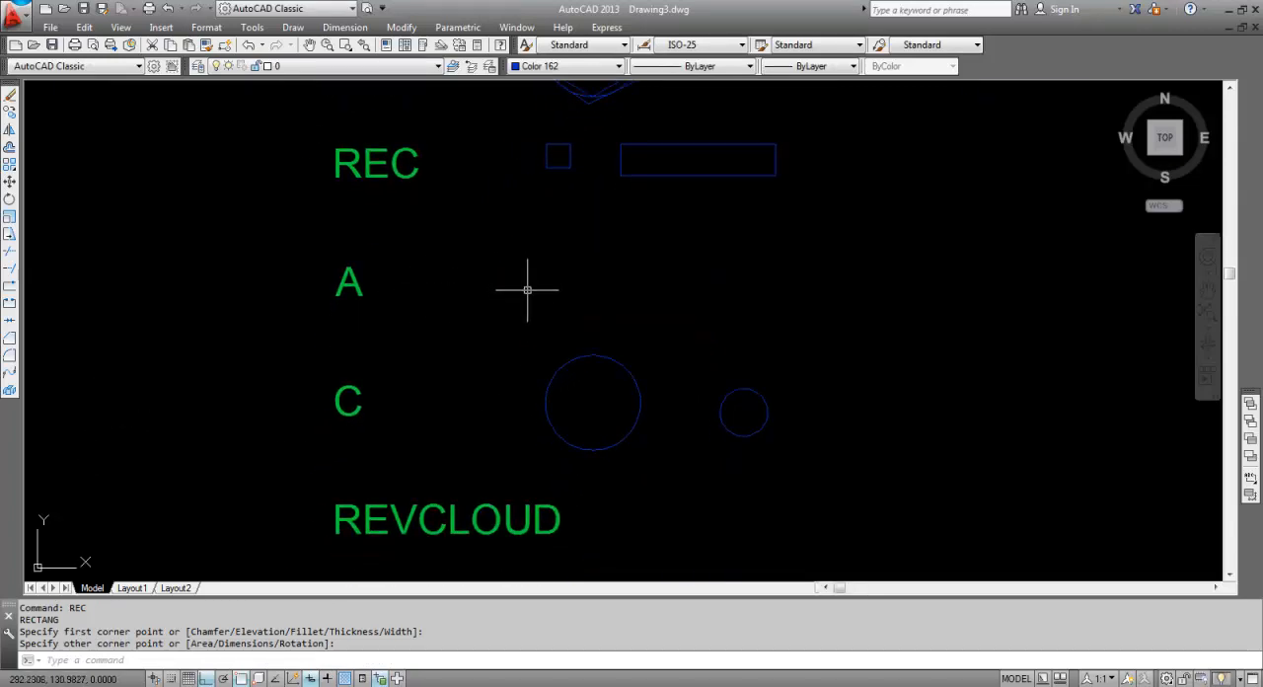
text(a)
key(Return)
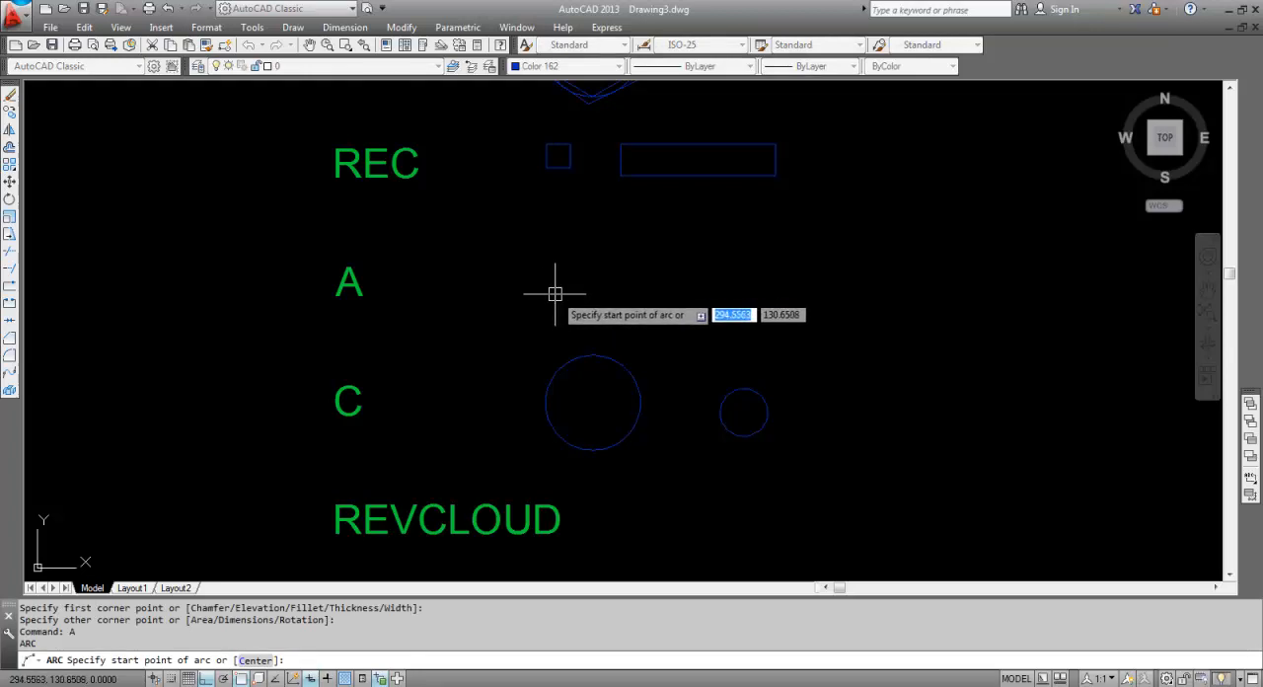
click(555, 293)
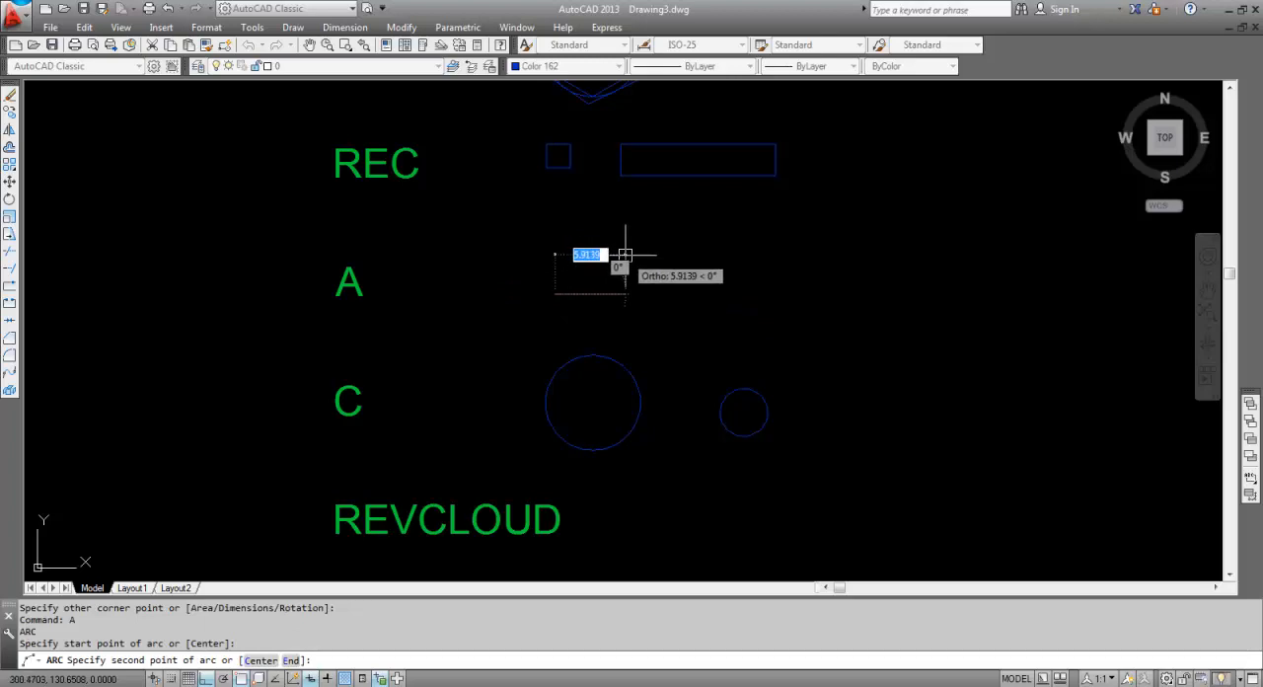
key(F8)
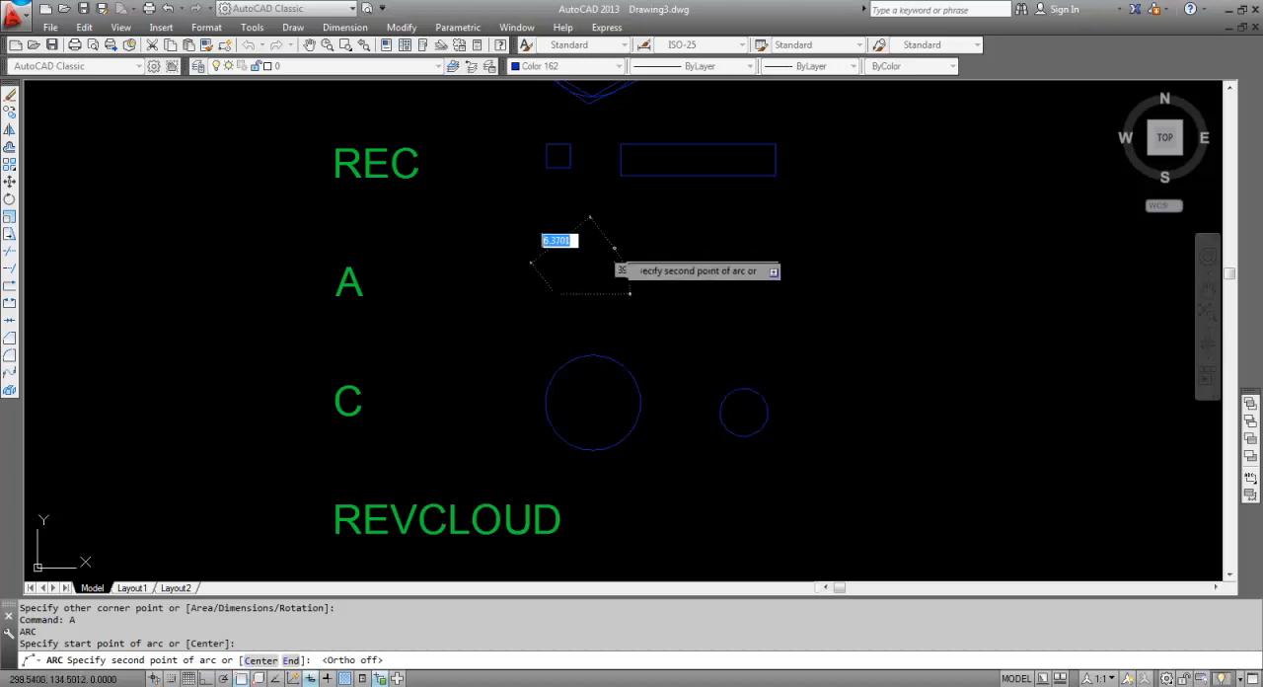
click(615, 252)
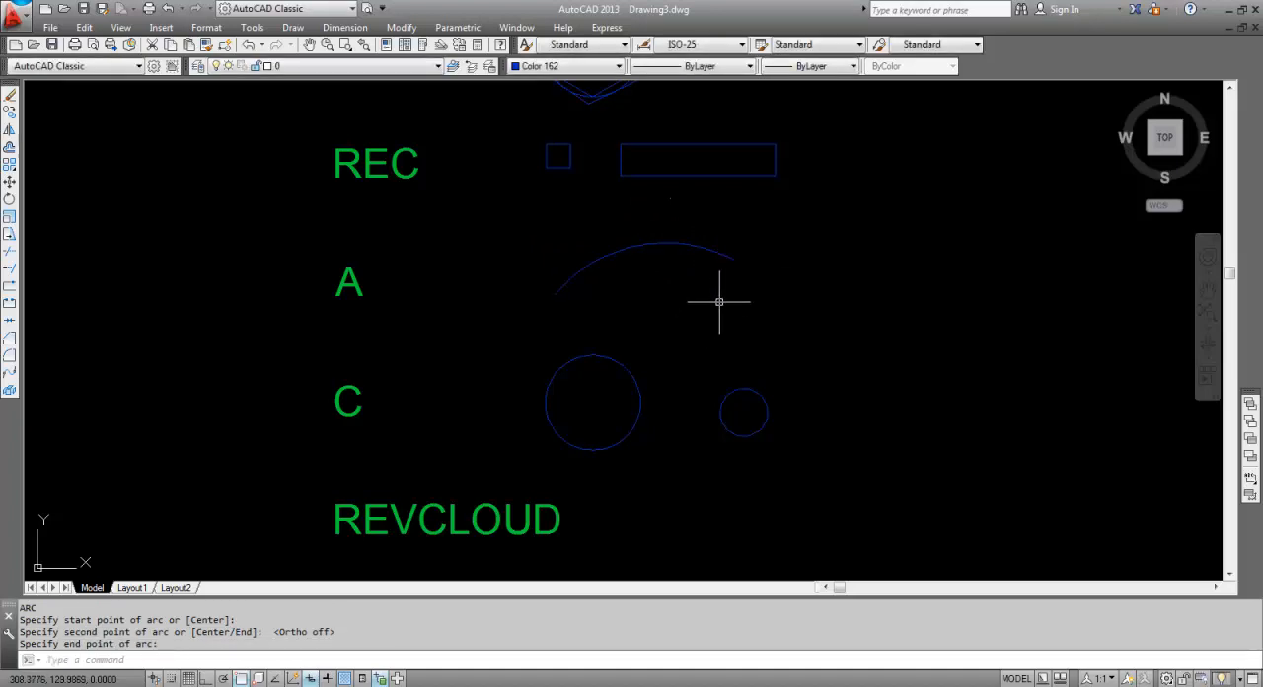
click(605, 284)
click(554, 259)
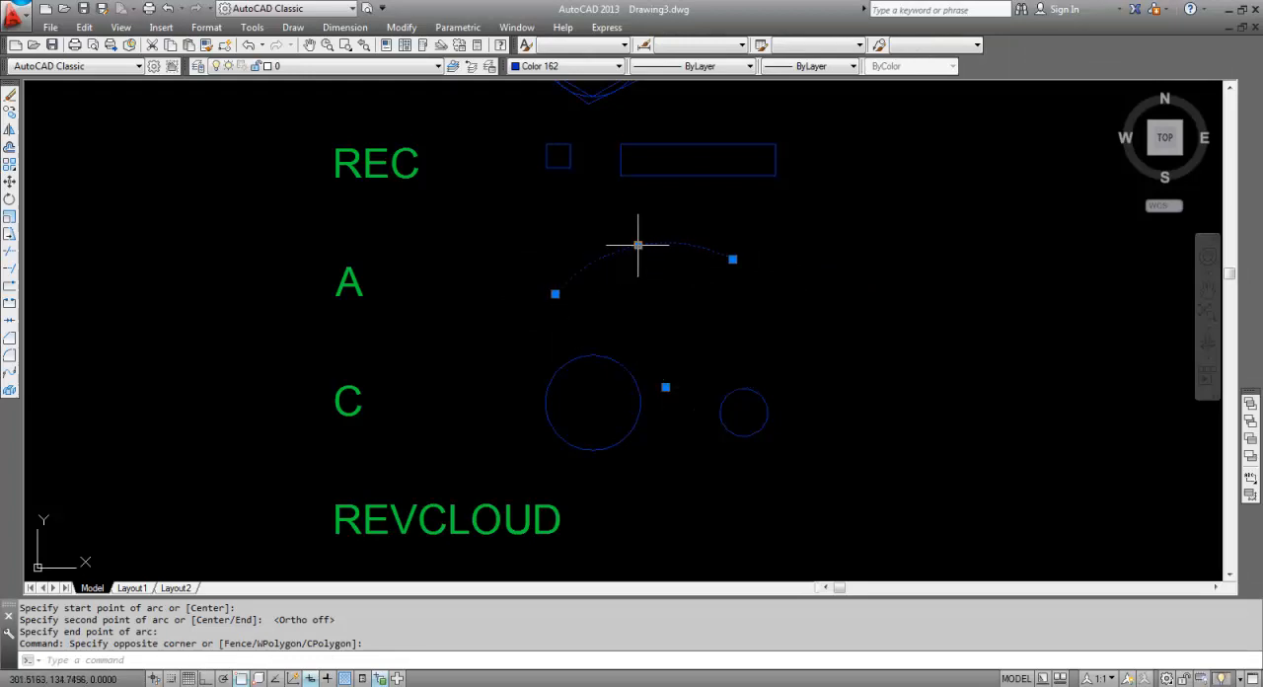
mouse_move(637, 247)
mouse_move(732, 260)
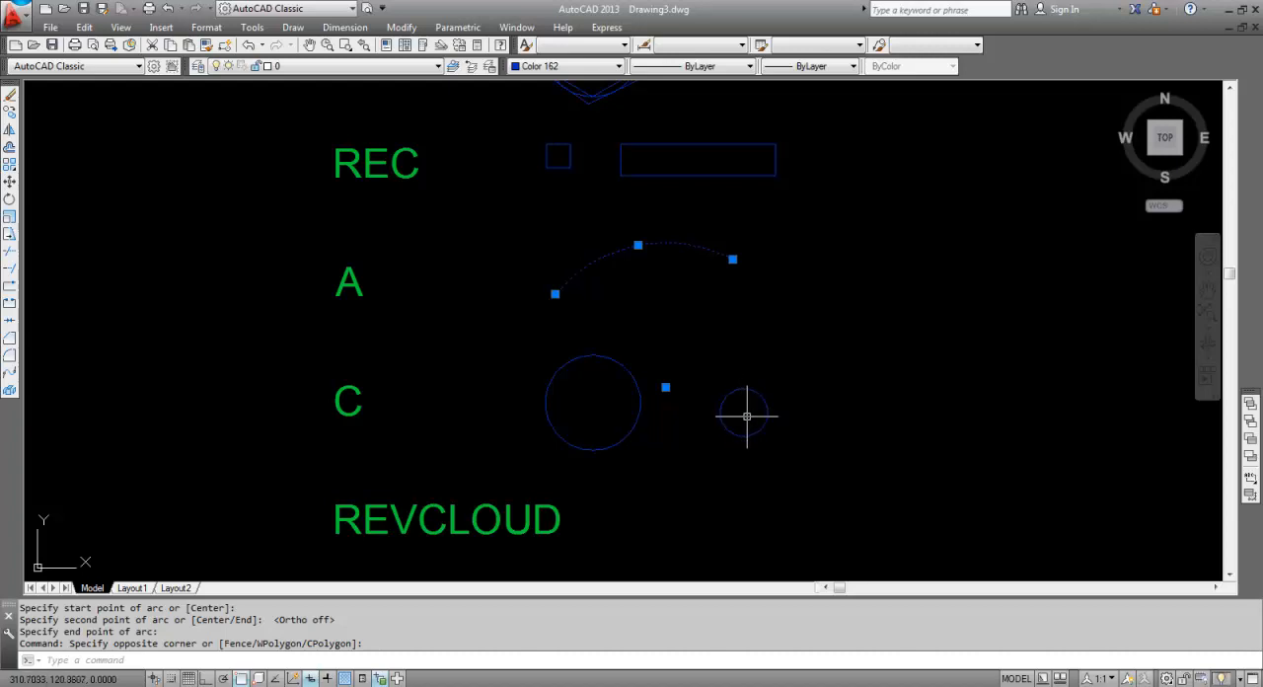
key(Escape)
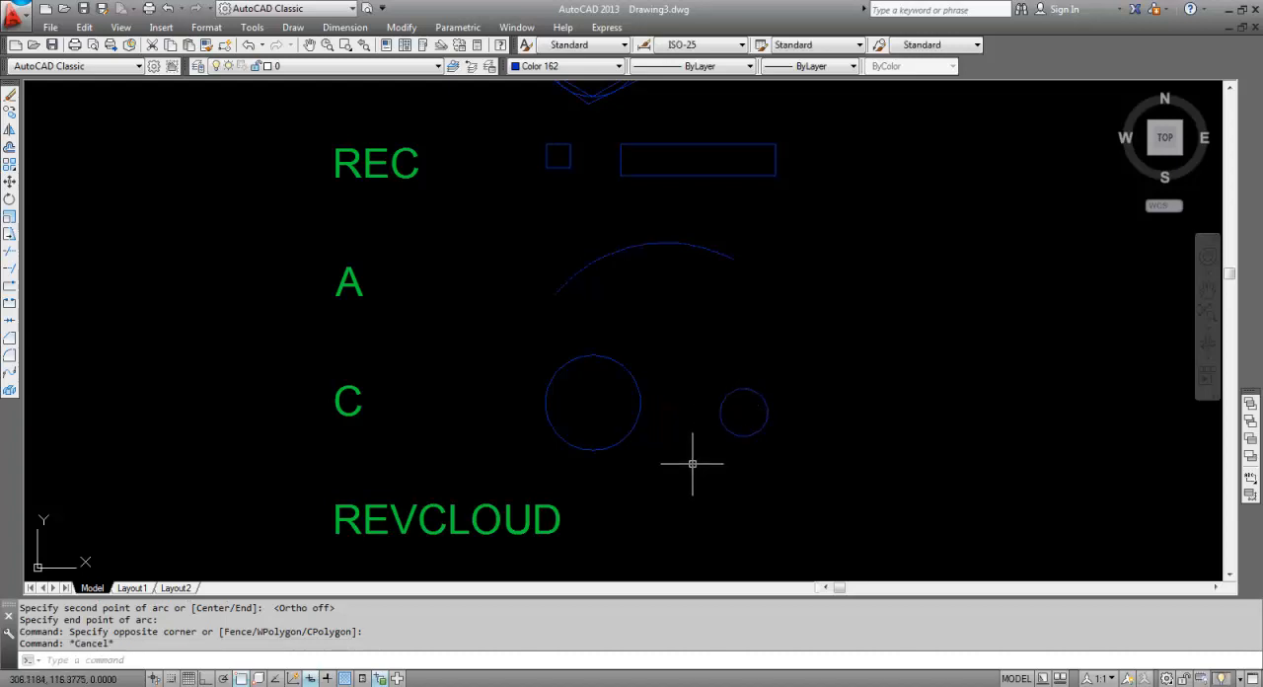
Draw a freehand closed revision cloud beside the REVCLOUD label with the REVCLOUD command.
middle_drag(675, 476, 534, 312)
key(Escape)
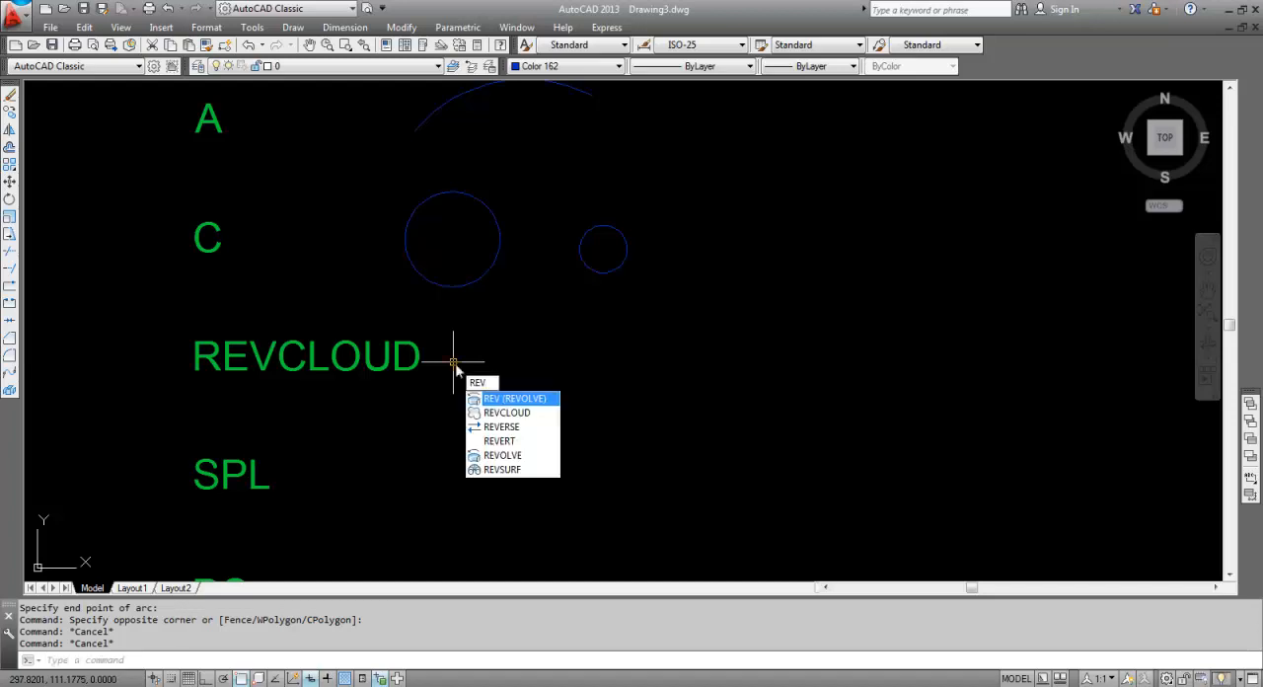
text(CLOUD)
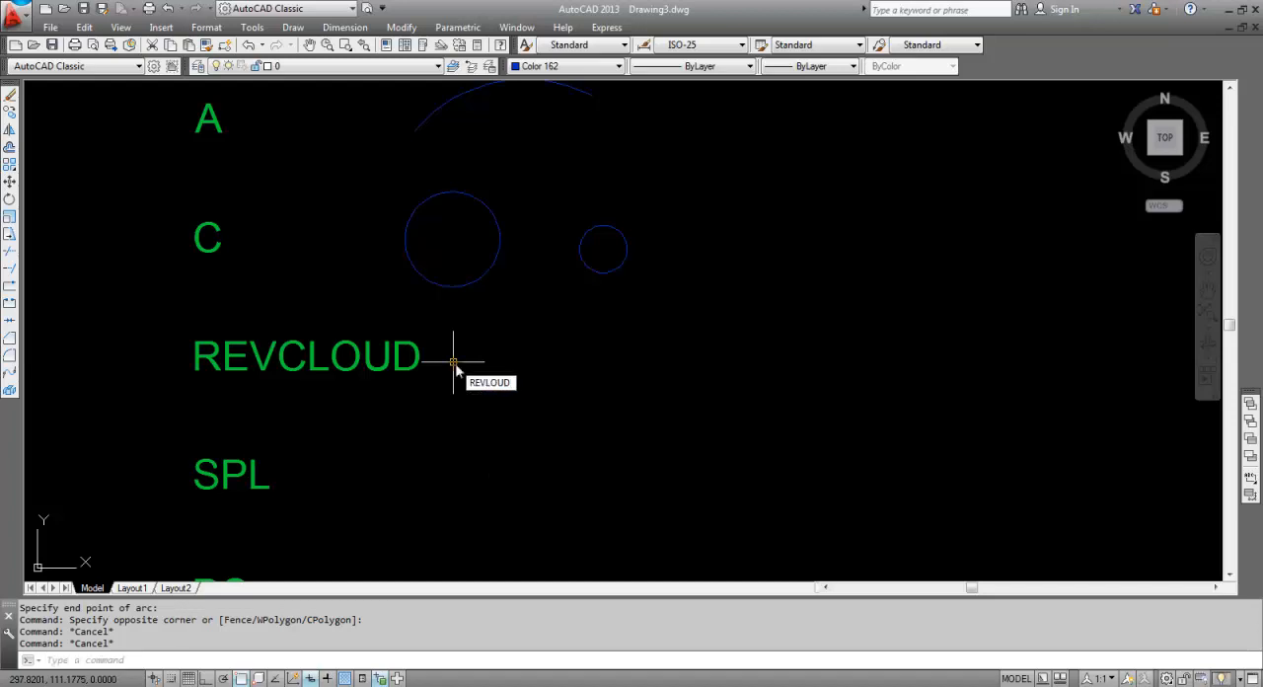
text(CLOUD)
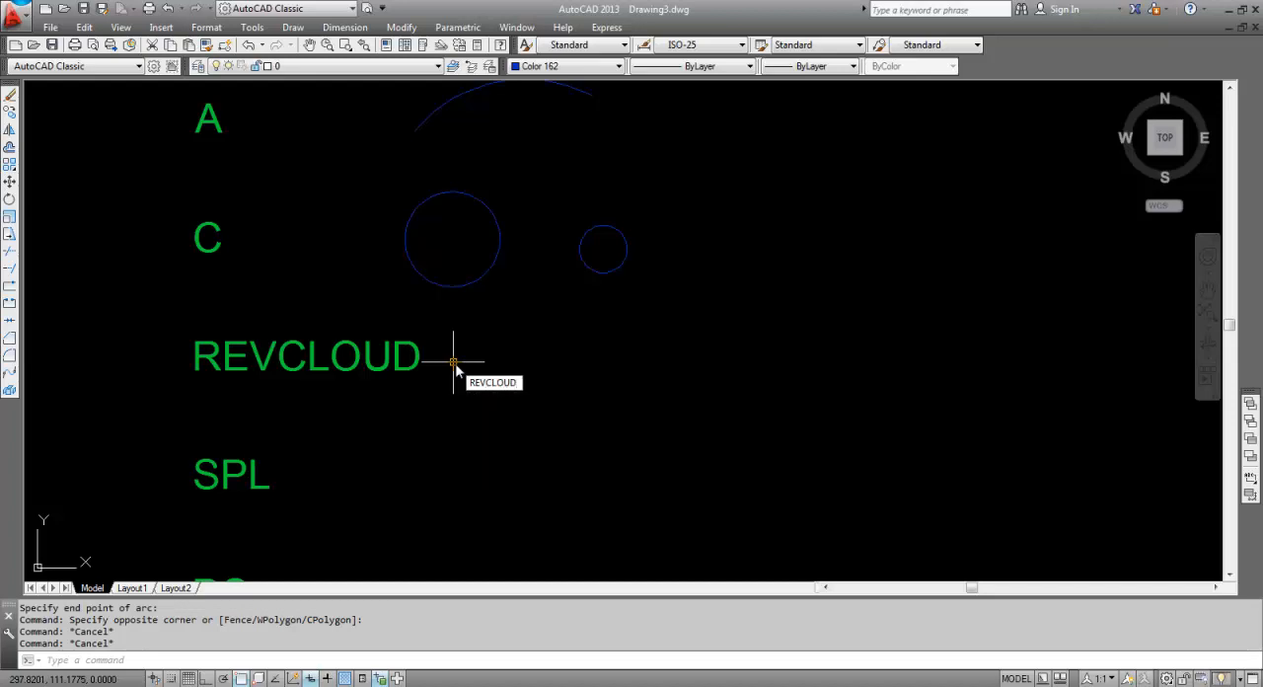
key(Return)
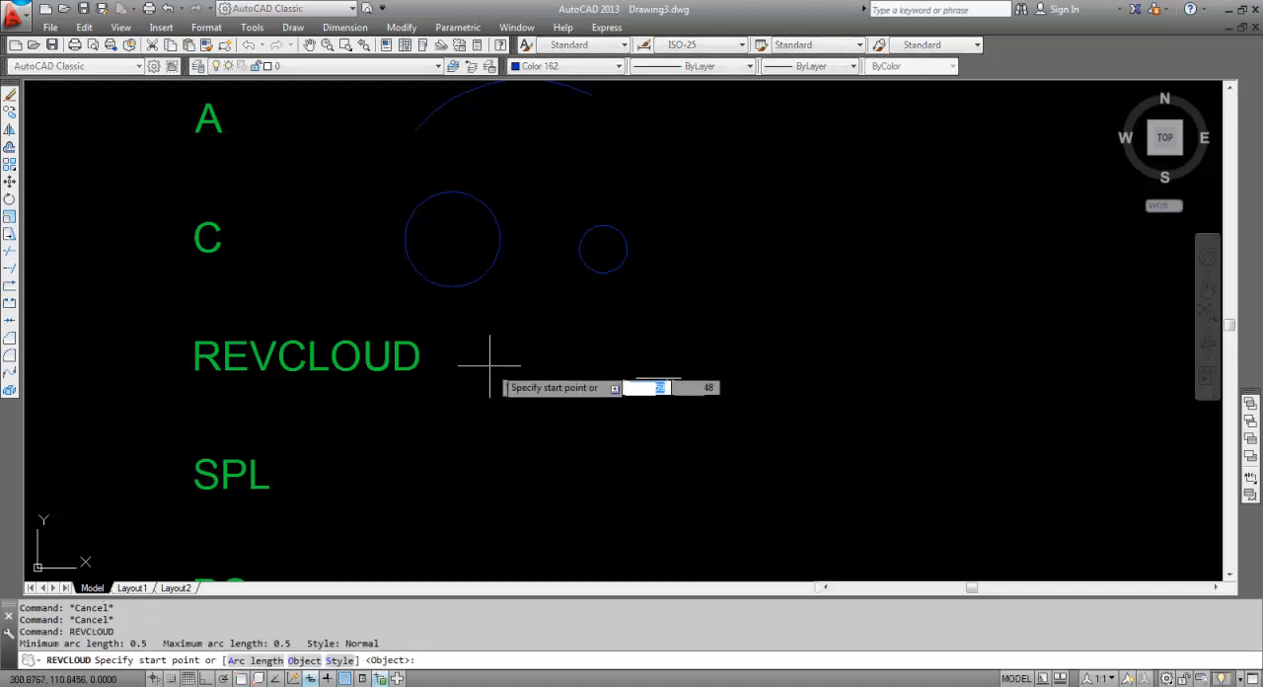
click(555, 345)
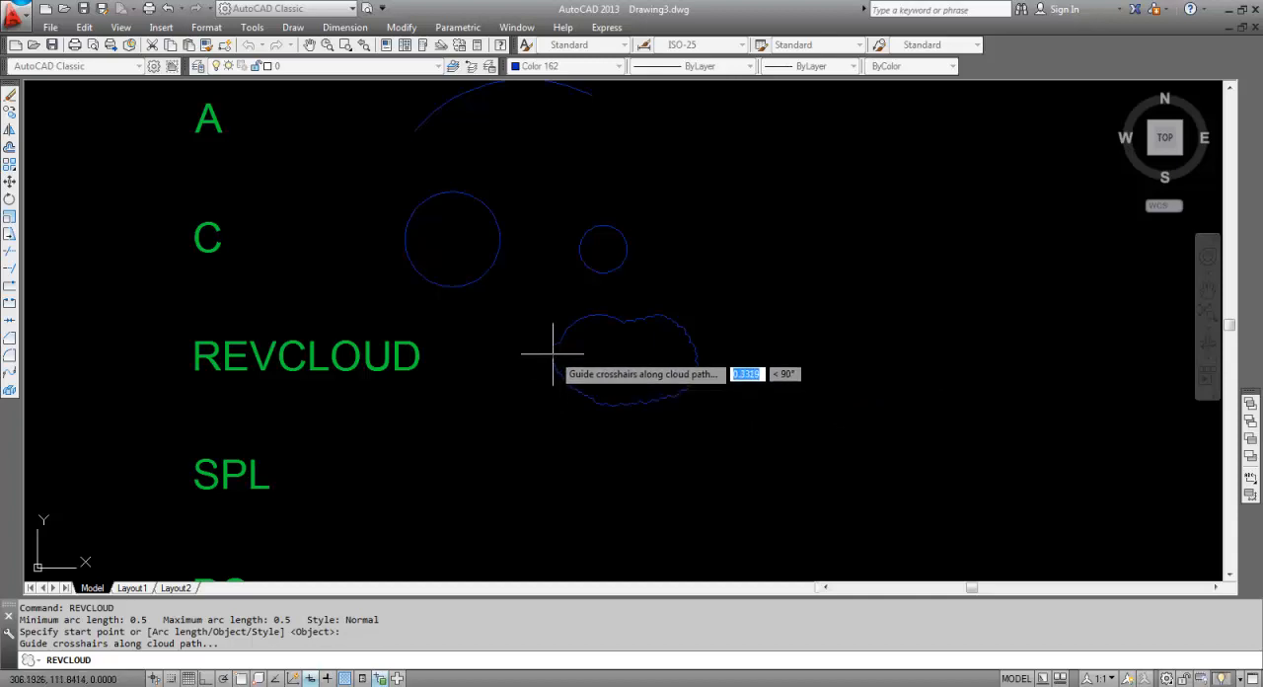
key(Return)
key(Return)
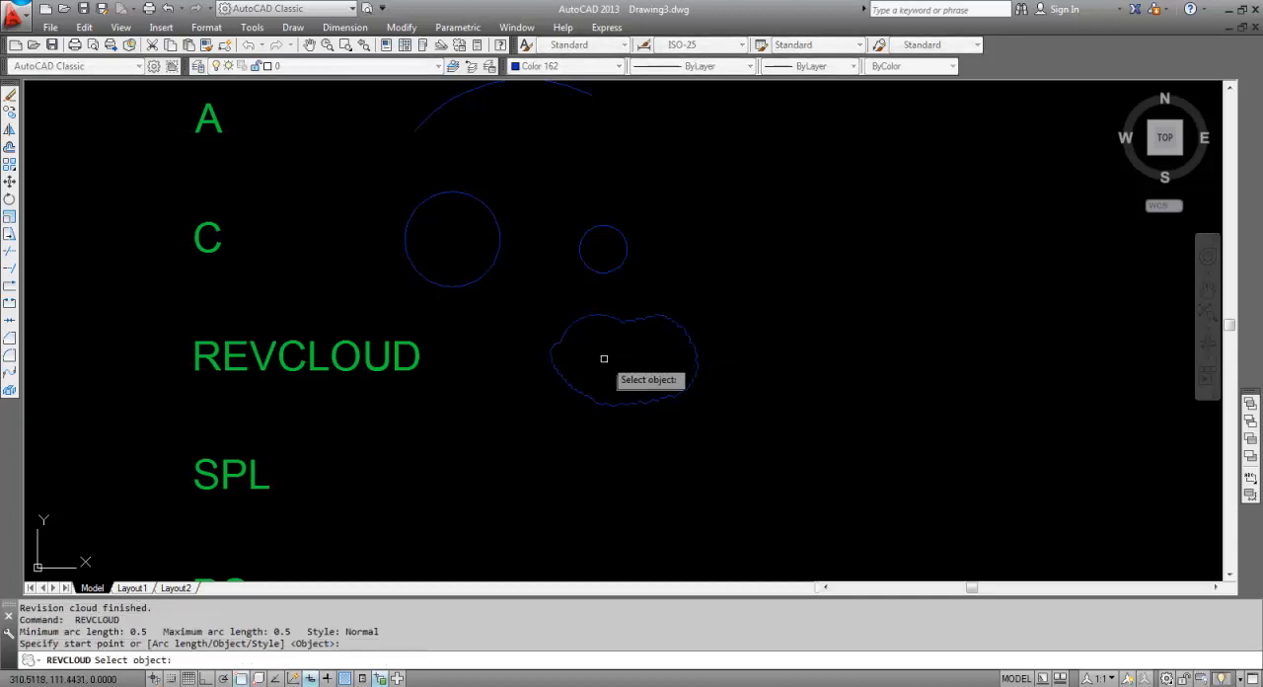
scroll(600, 355, down, 4)
key(Escape)
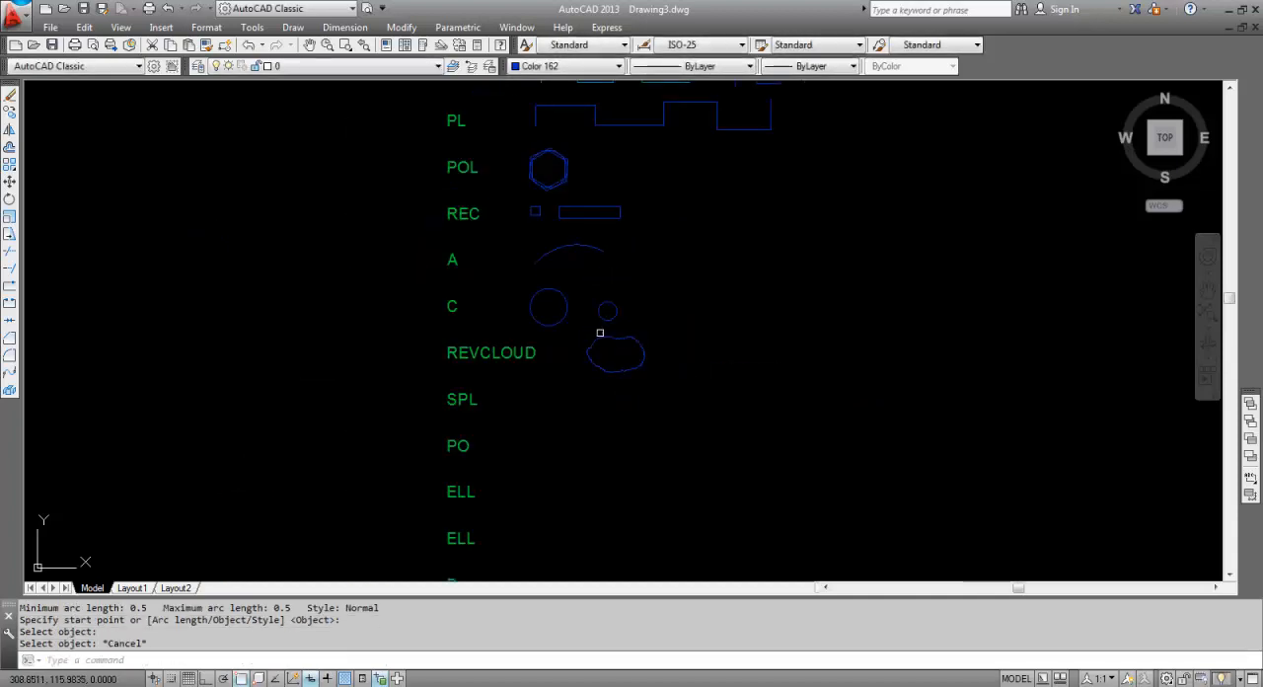
text(L)
key(Return)
scroll(578, 273, up, 5)
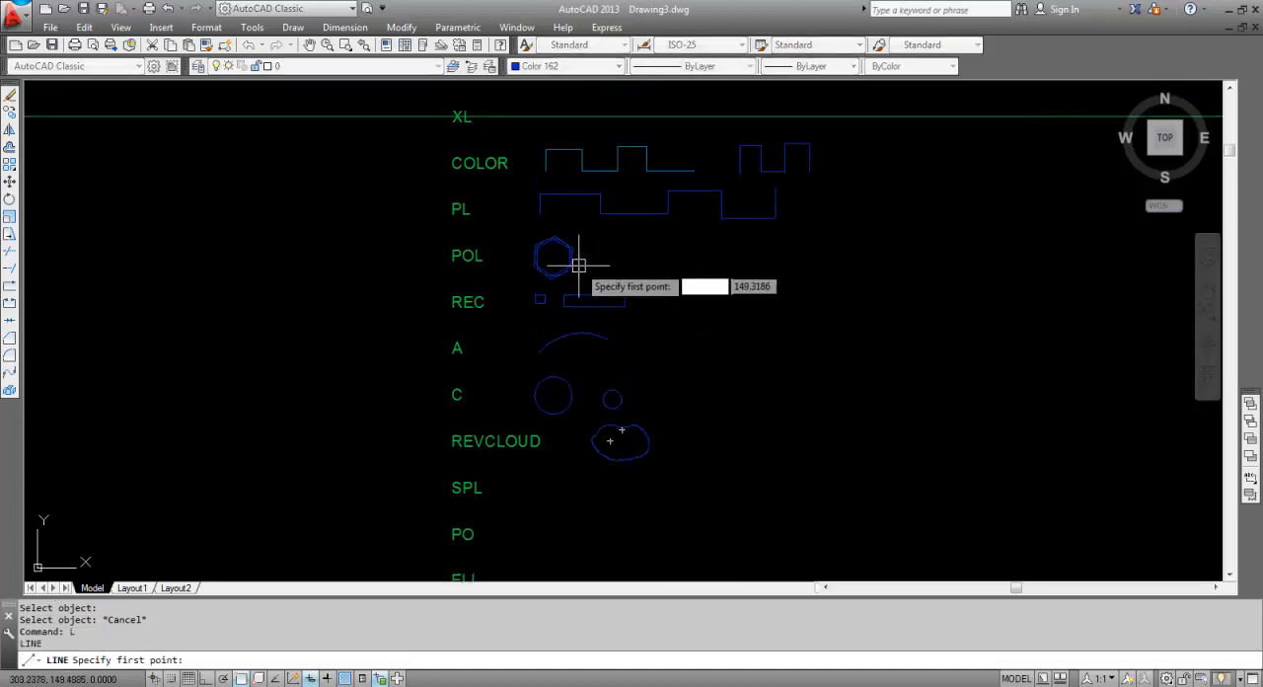
scroll(560, 298, up, 4)
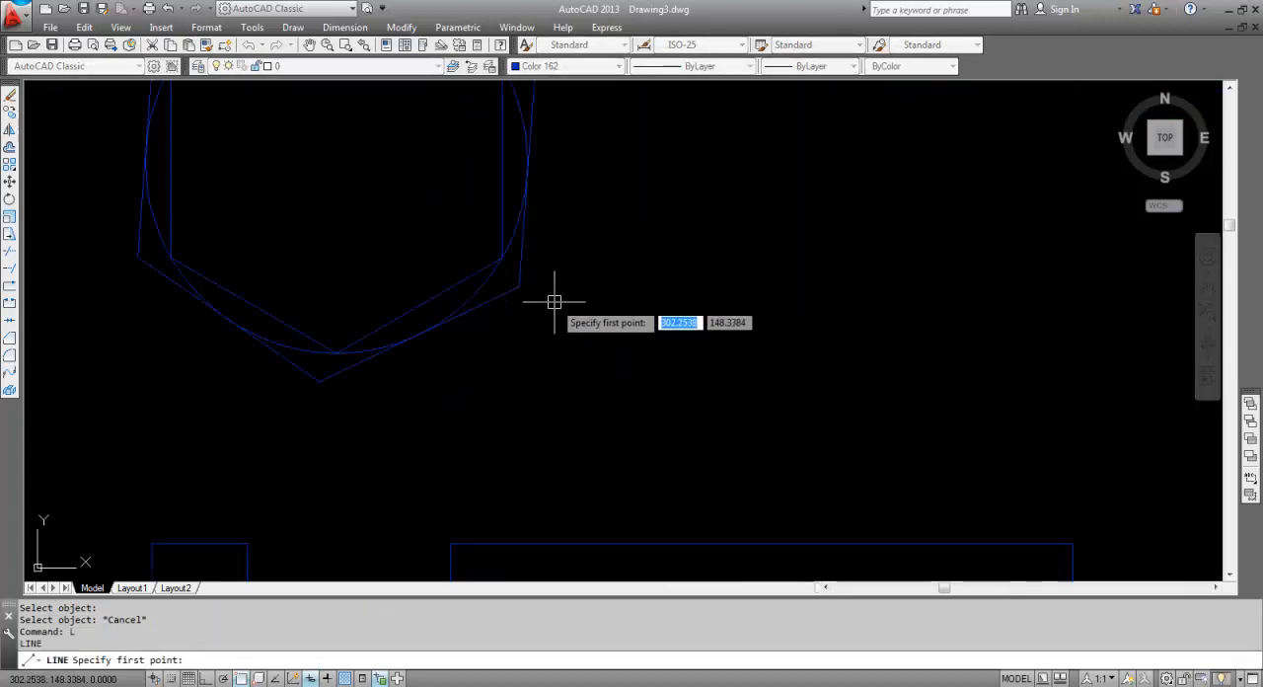
click(547, 334)
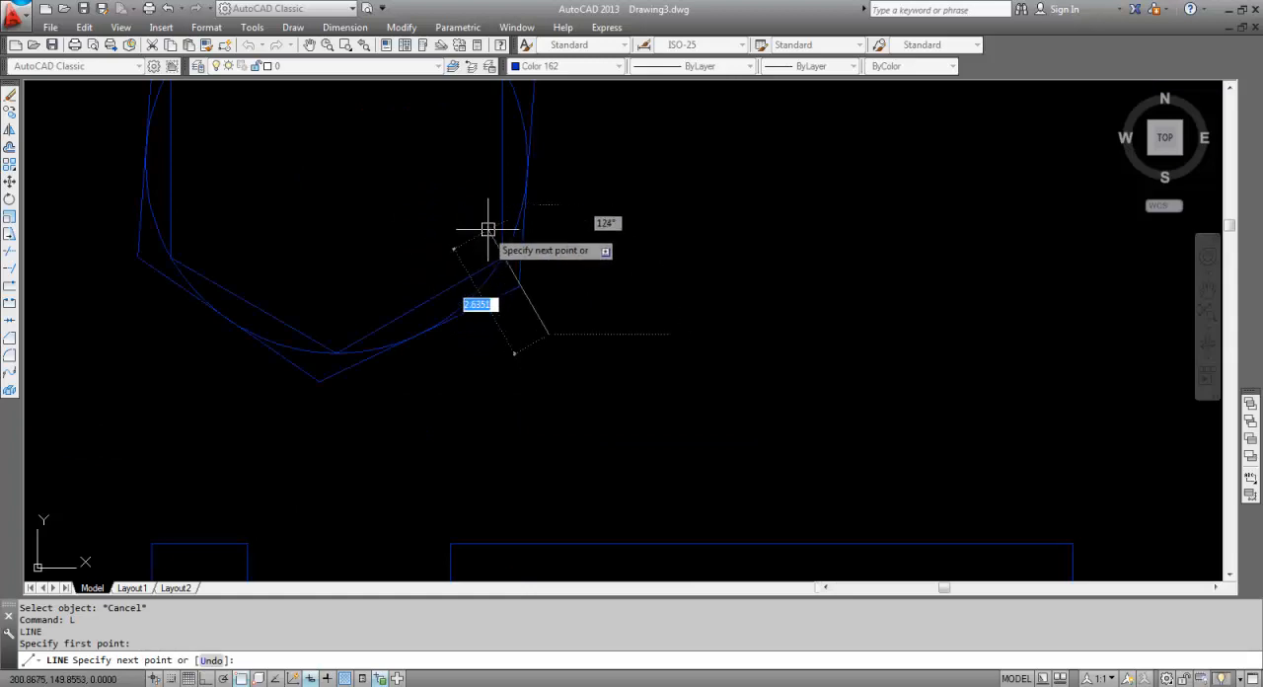
key(Escape)
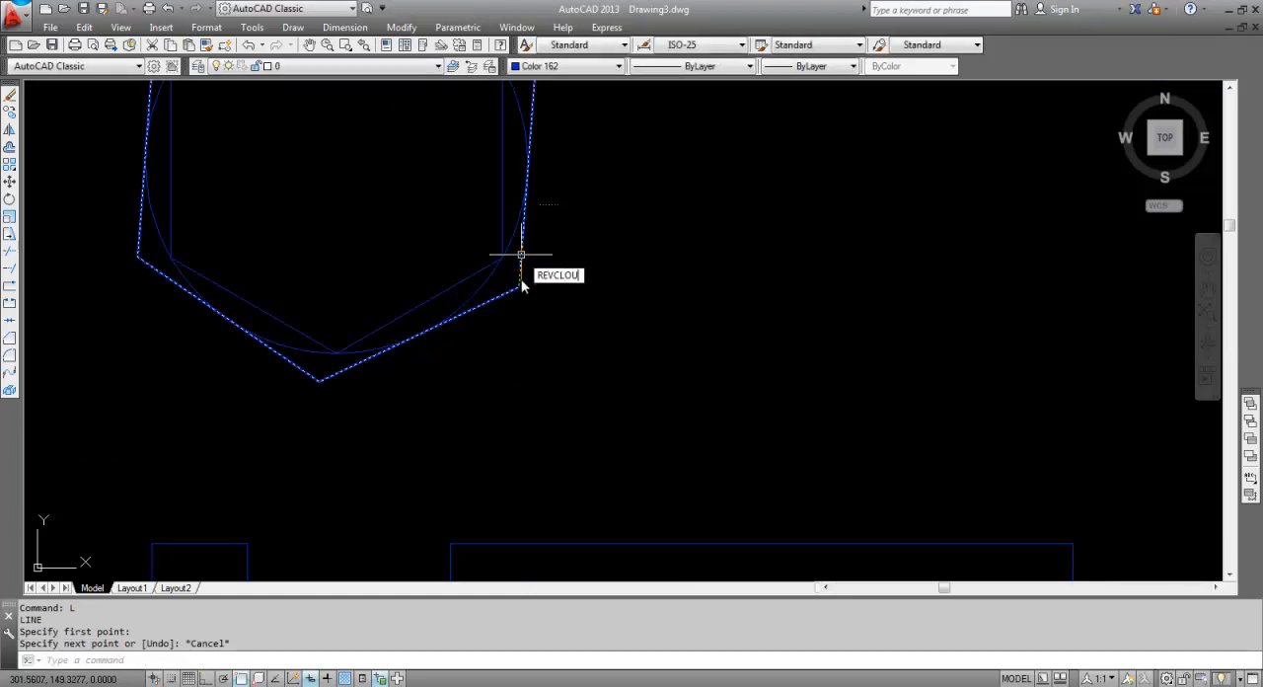
Draw a small closed revision cloud around the lower-right corner of the hexagons in the POL row.
key(Return)
click(515, 343)
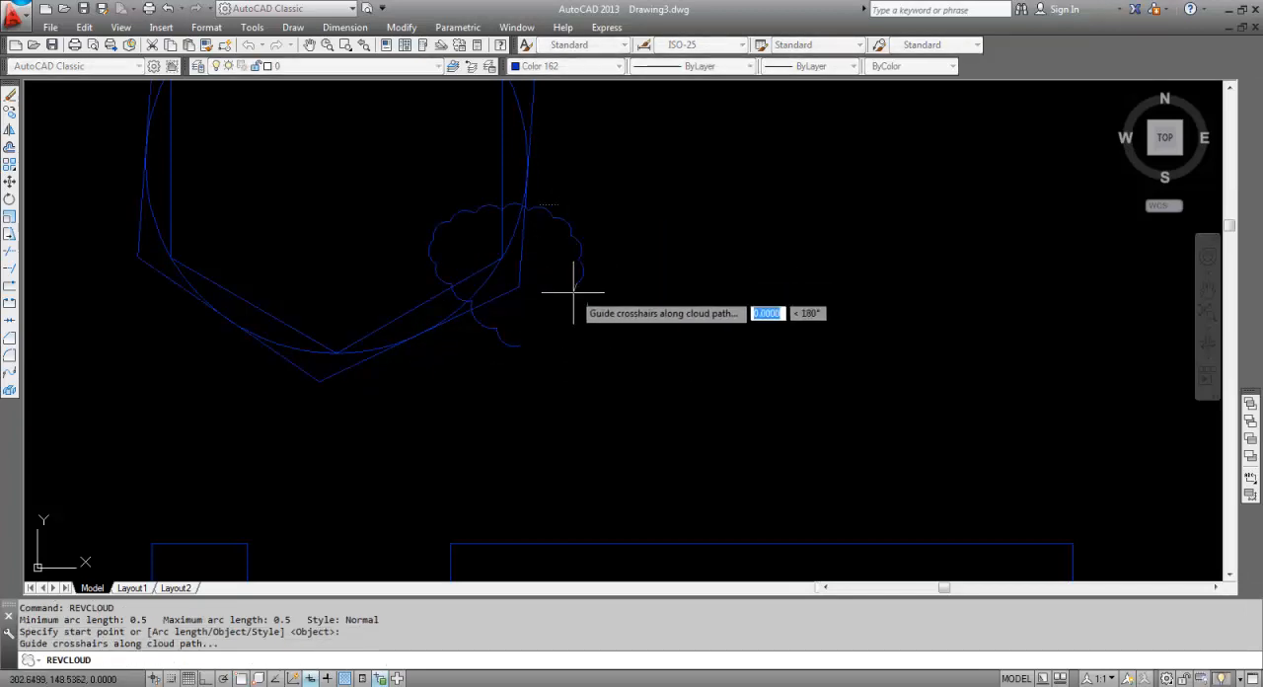
key(Return)
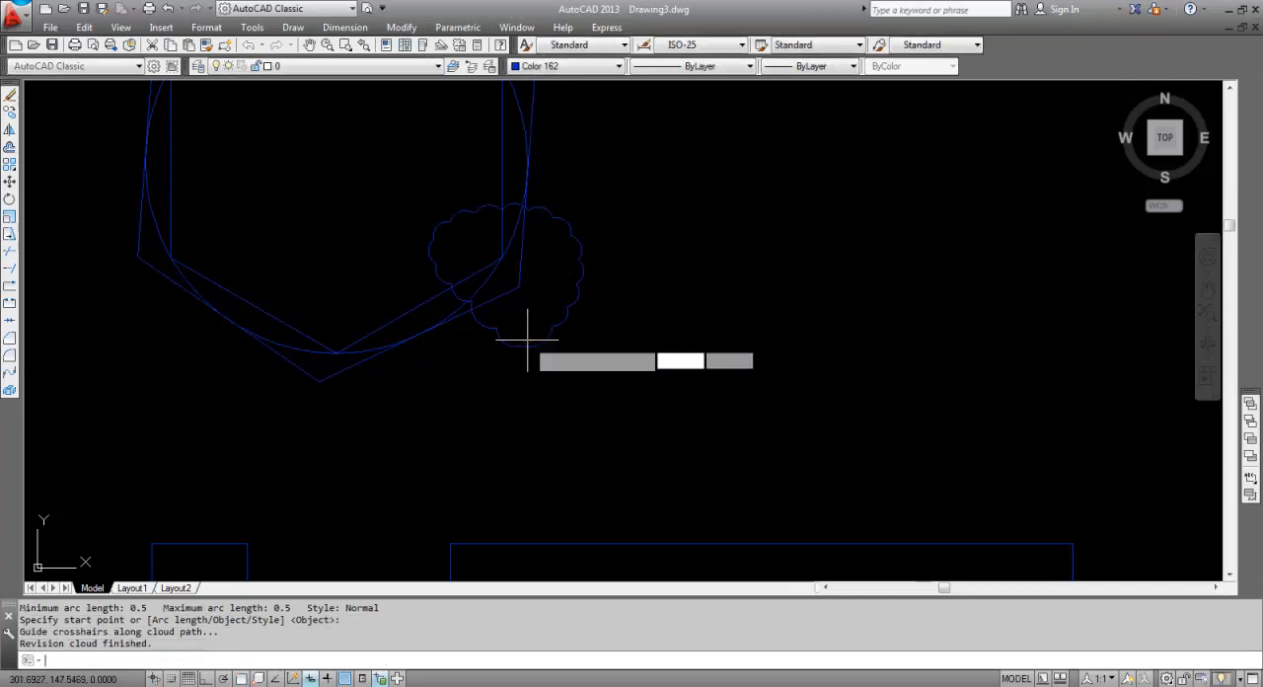
key(Return)
key(Escape)
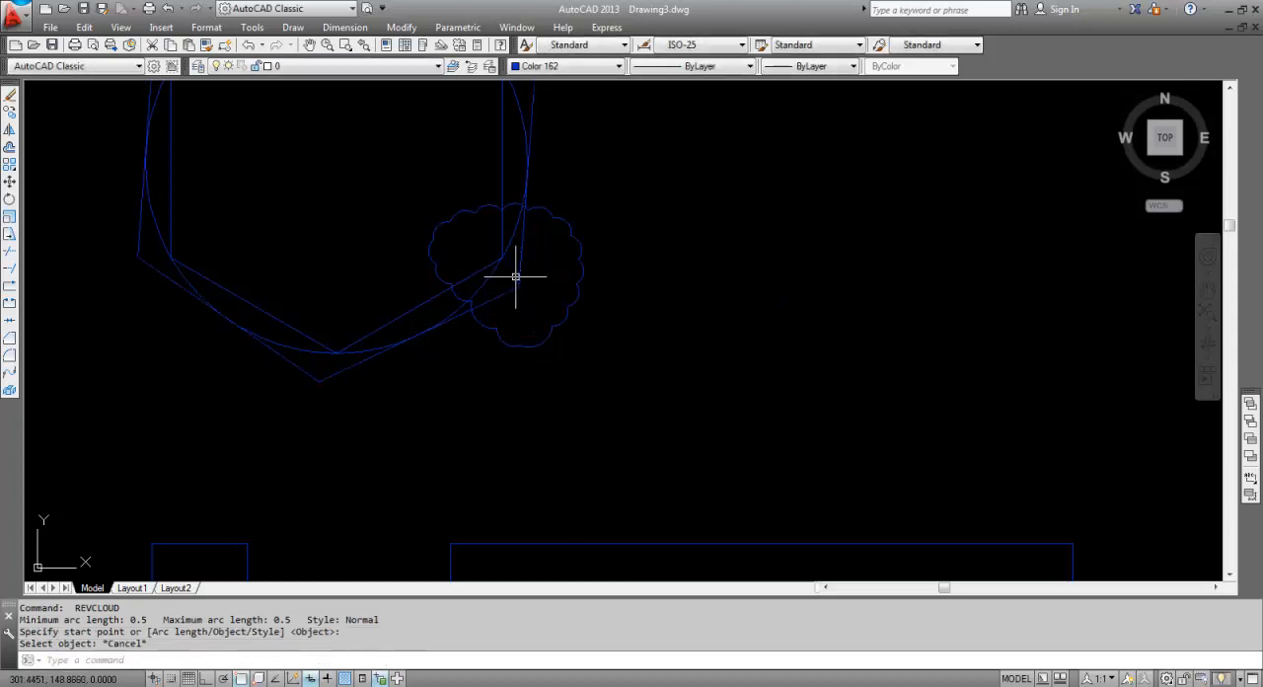
Change the color of the small revision cloud on the hexagon corner to Red in its properties (PR).
scroll(574, 289, down, 4)
middle_drag(564, 310, 594, 306)
scroll(595, 304, up, 2)
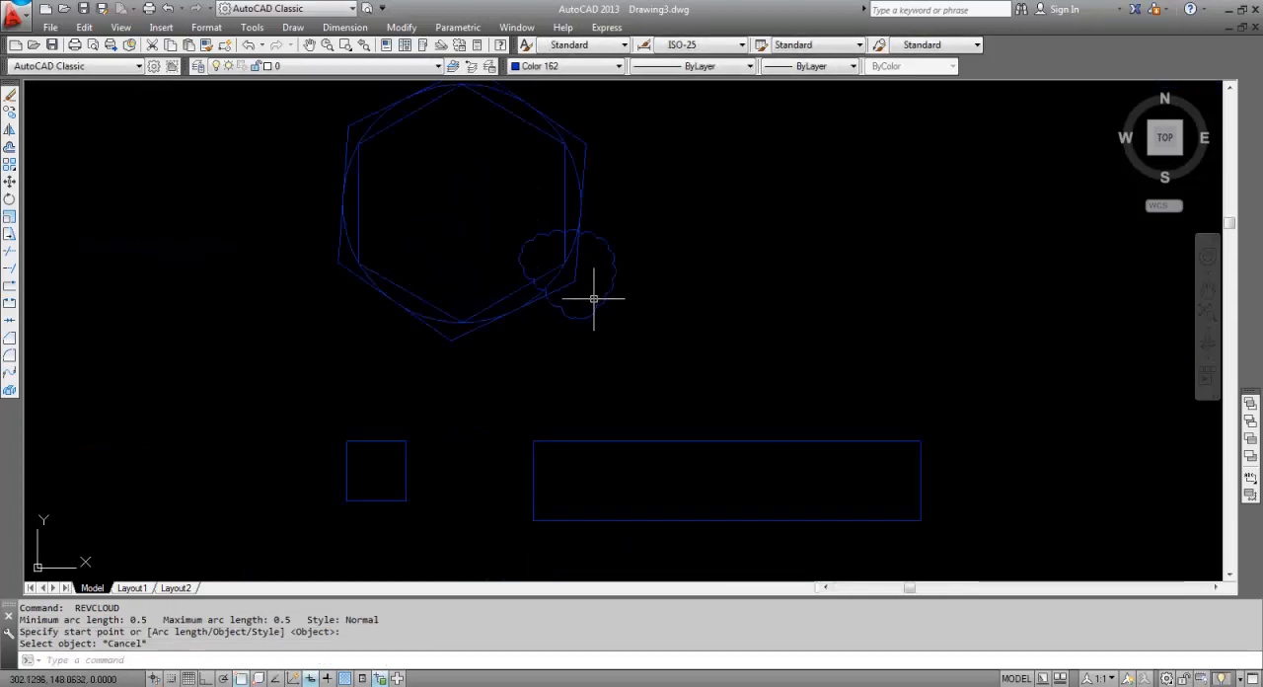
key(Escape)
key(Escape)
click(608, 302)
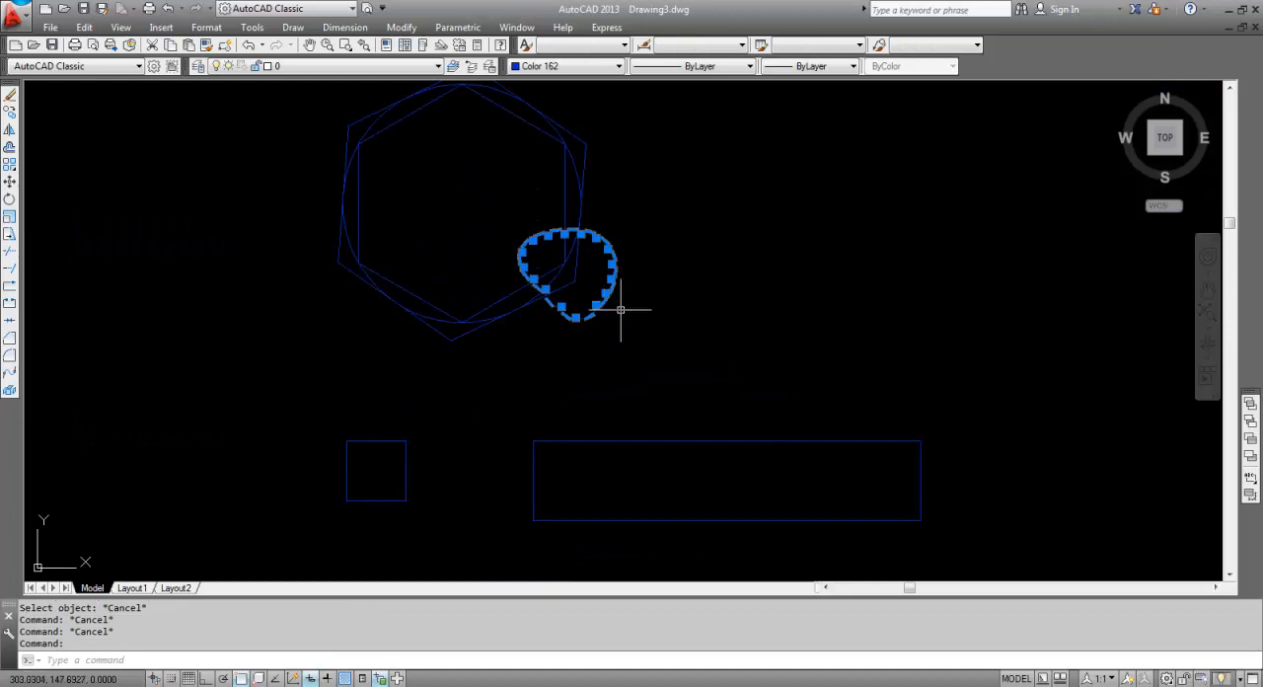
mouse_move(602, 302)
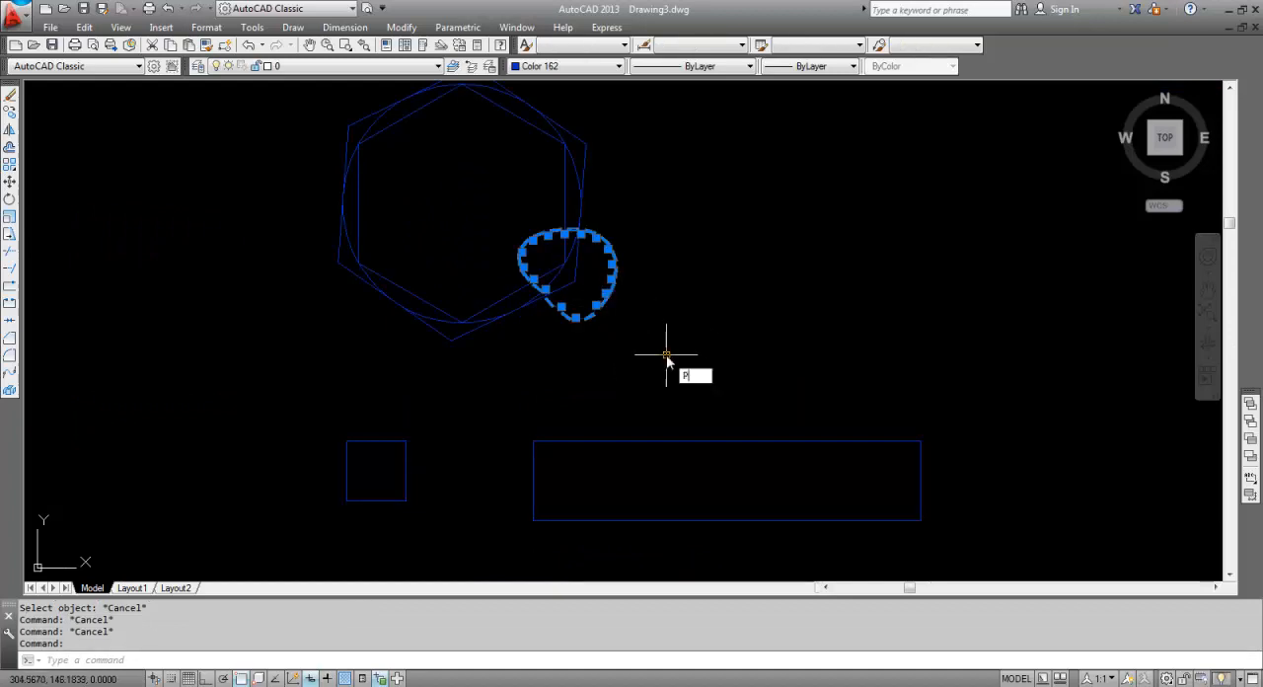
text(r)
key(Return)
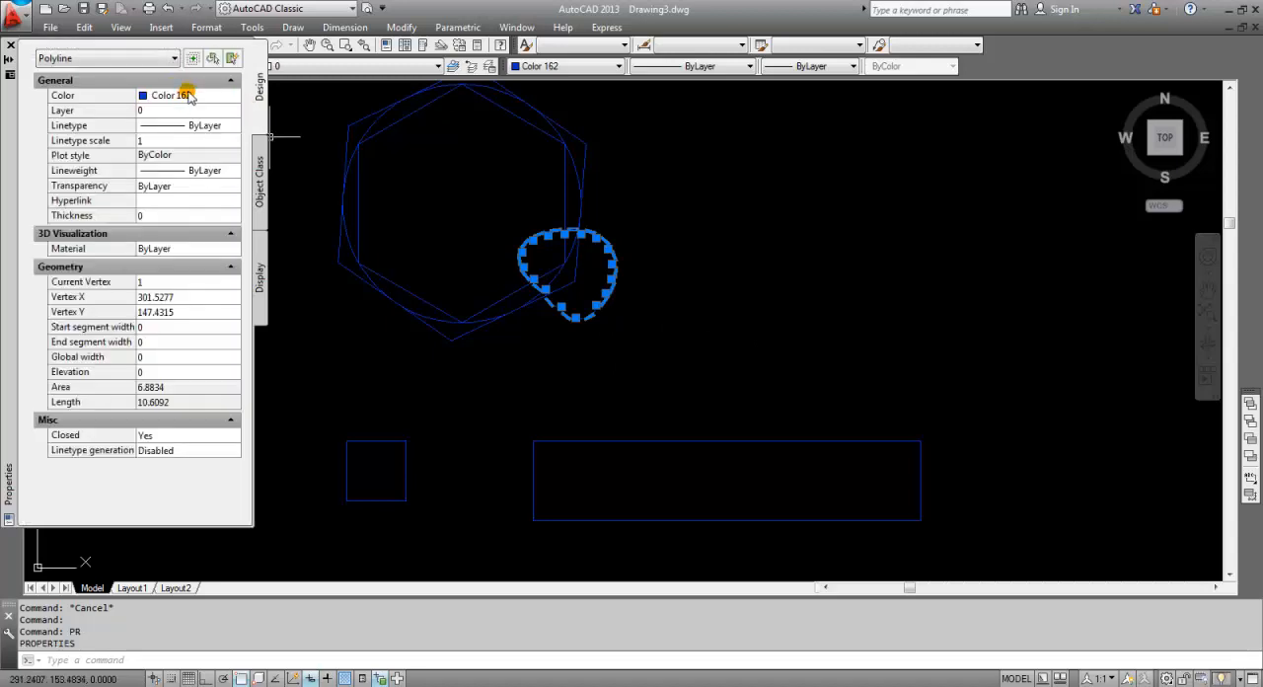
click(189, 96)
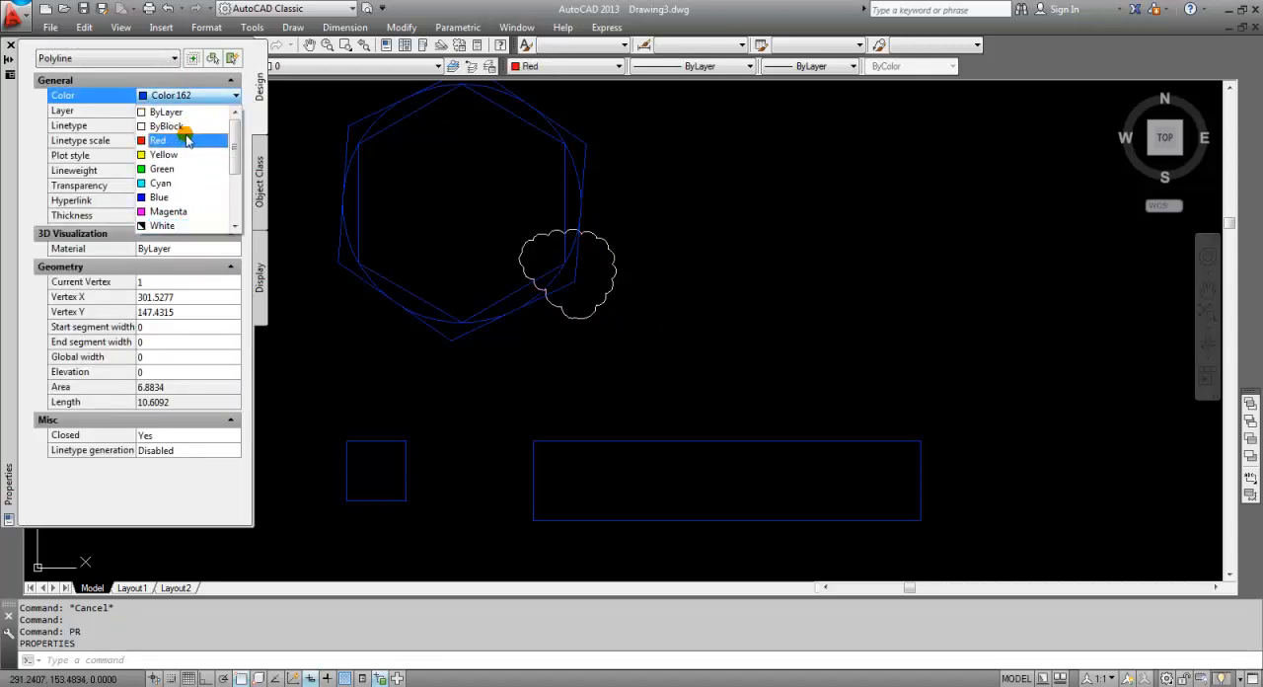
click(183, 142)
click(10, 46)
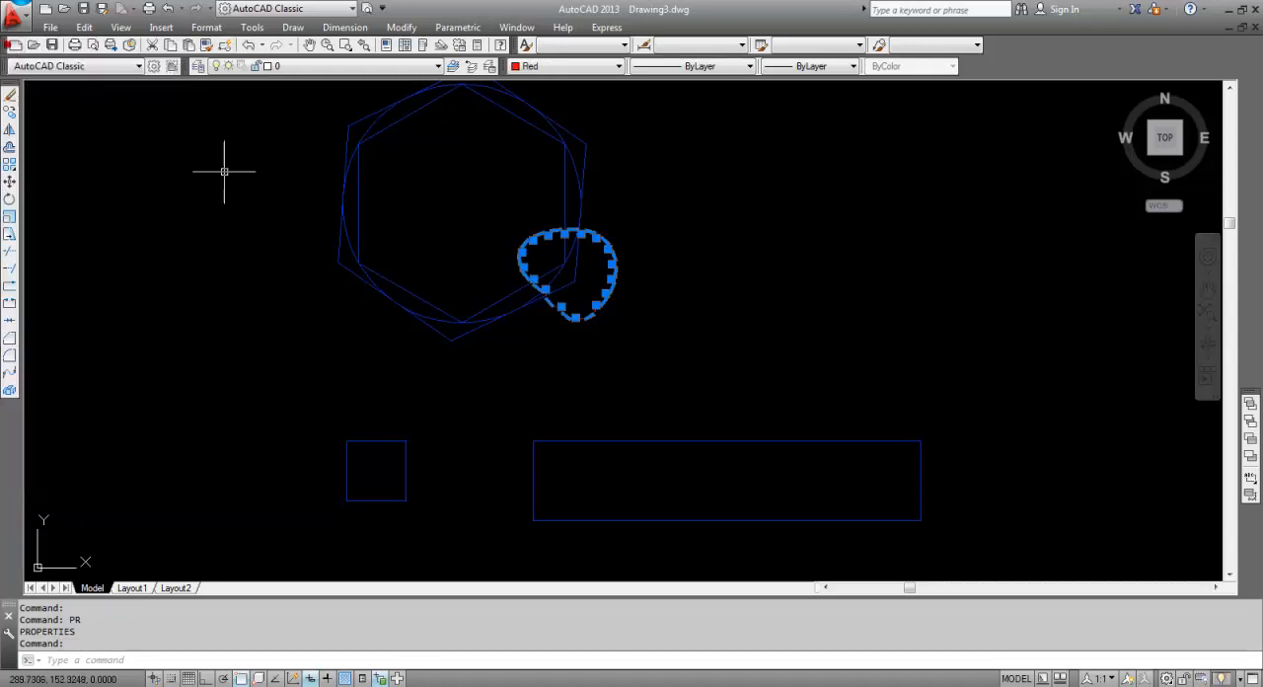
key(Escape)
Place eight points in a zigzag row beside the PO label, repeating the Point command (PO).
scroll(640, 277, down, 8)
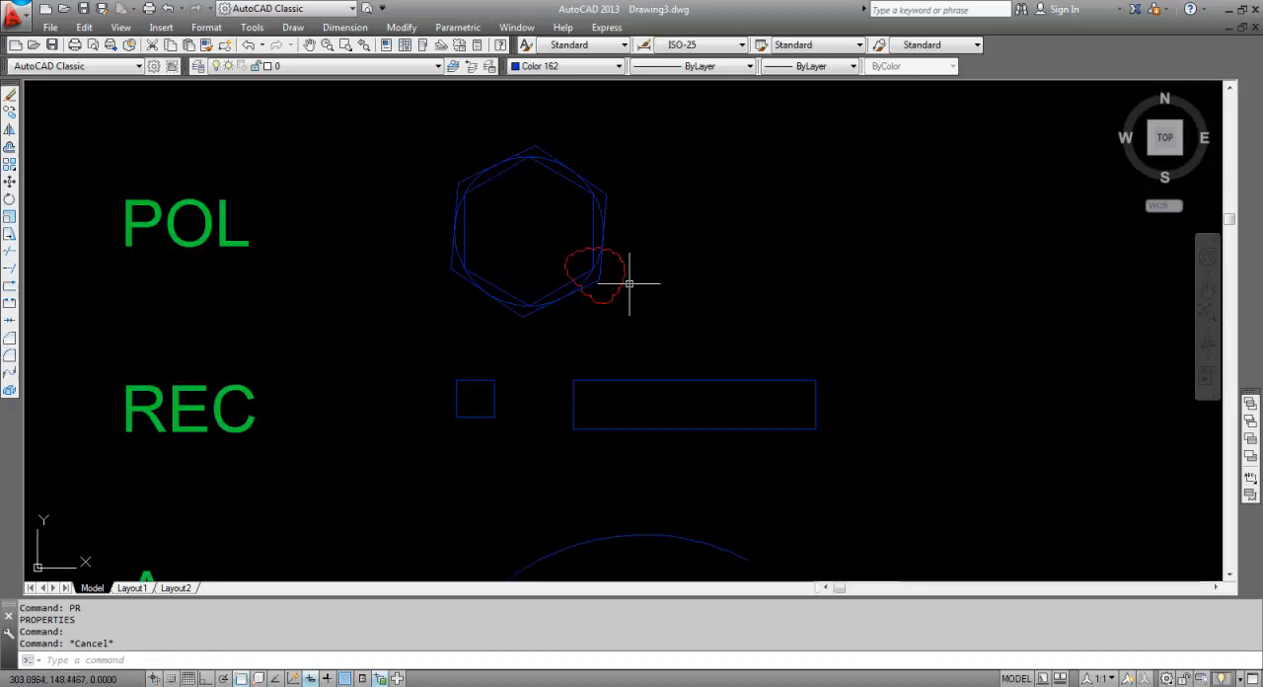
middle_drag(572, 416, 566, 309)
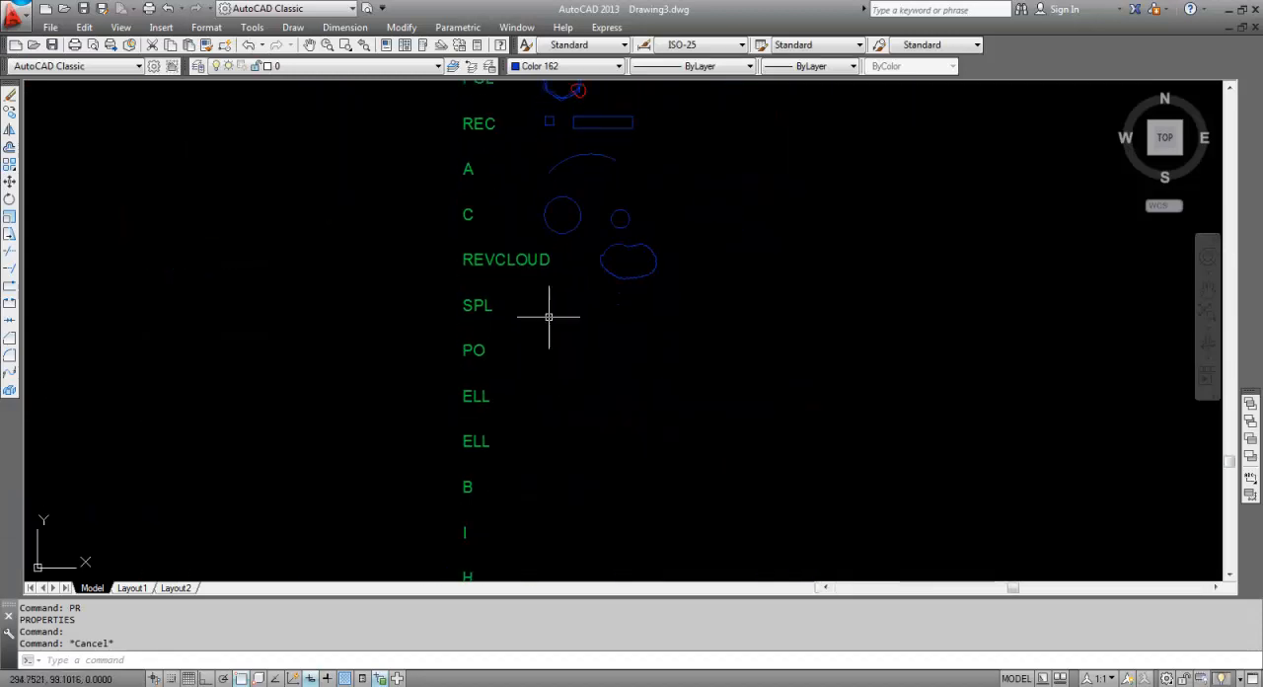
scroll(552, 308, up, 4)
scroll(404, 316, down, 4)
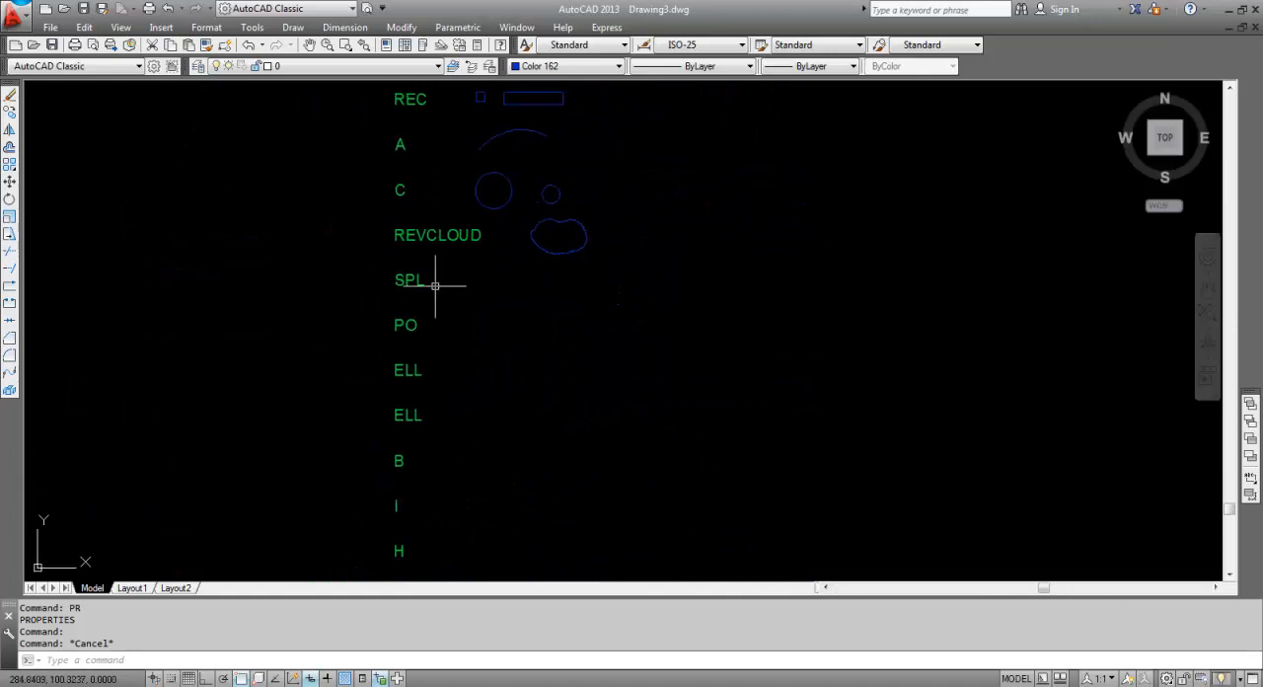
scroll(434, 285, up, 2)
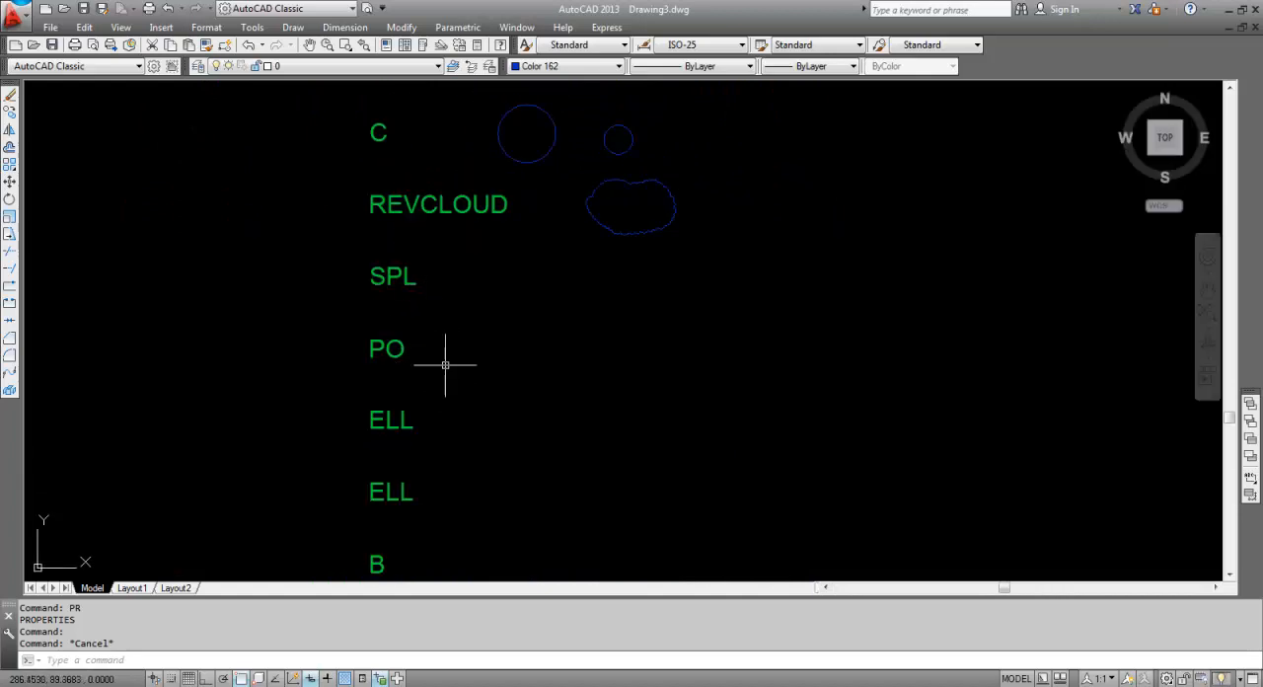
text(O)
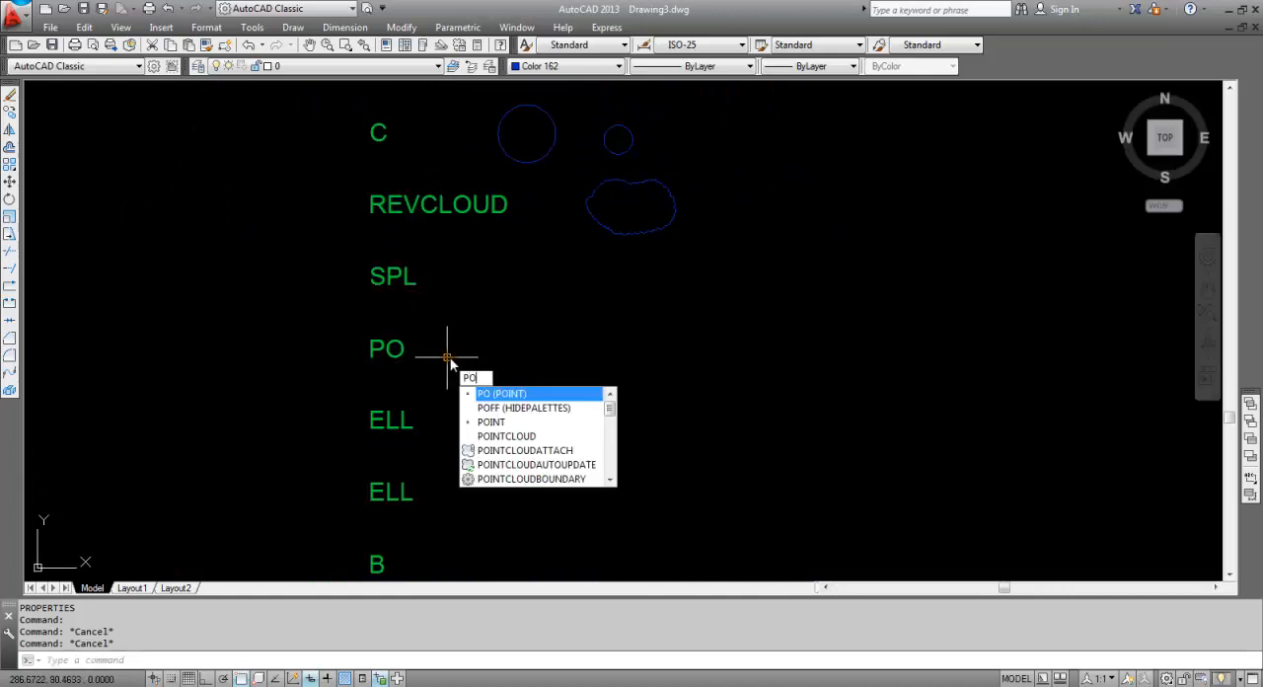
key(Return)
click(458, 364)
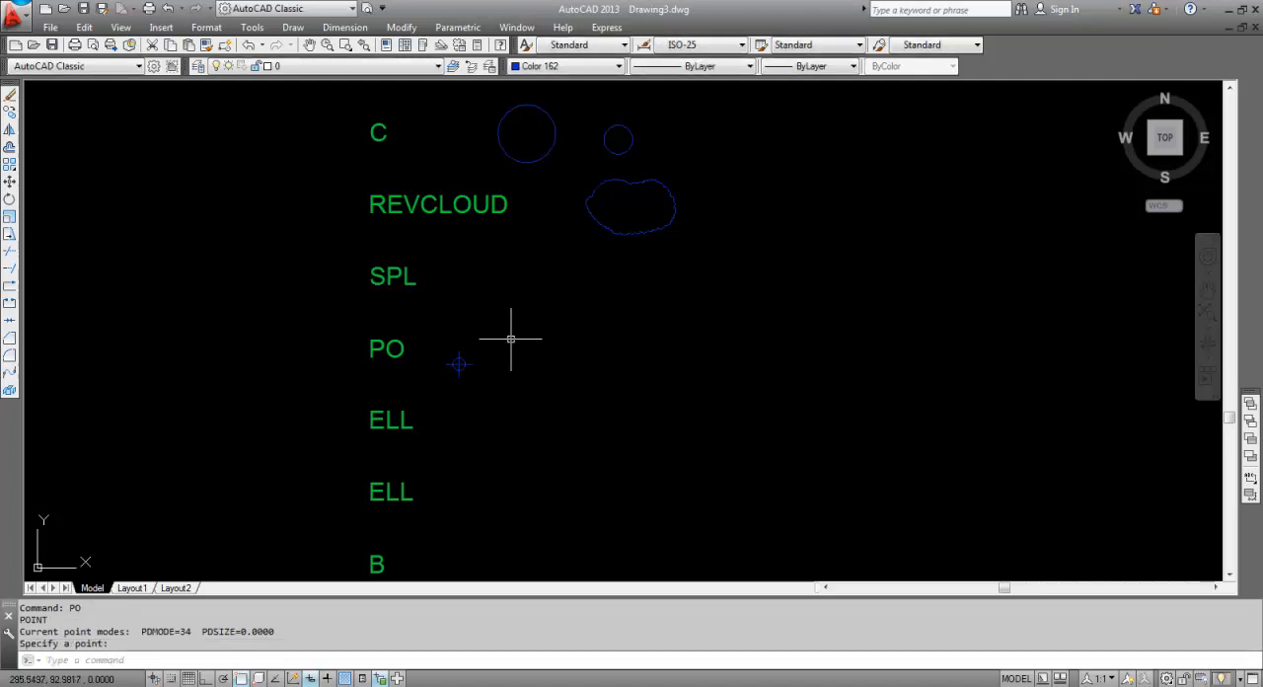
key(Return)
click(511, 336)
click(555, 366)
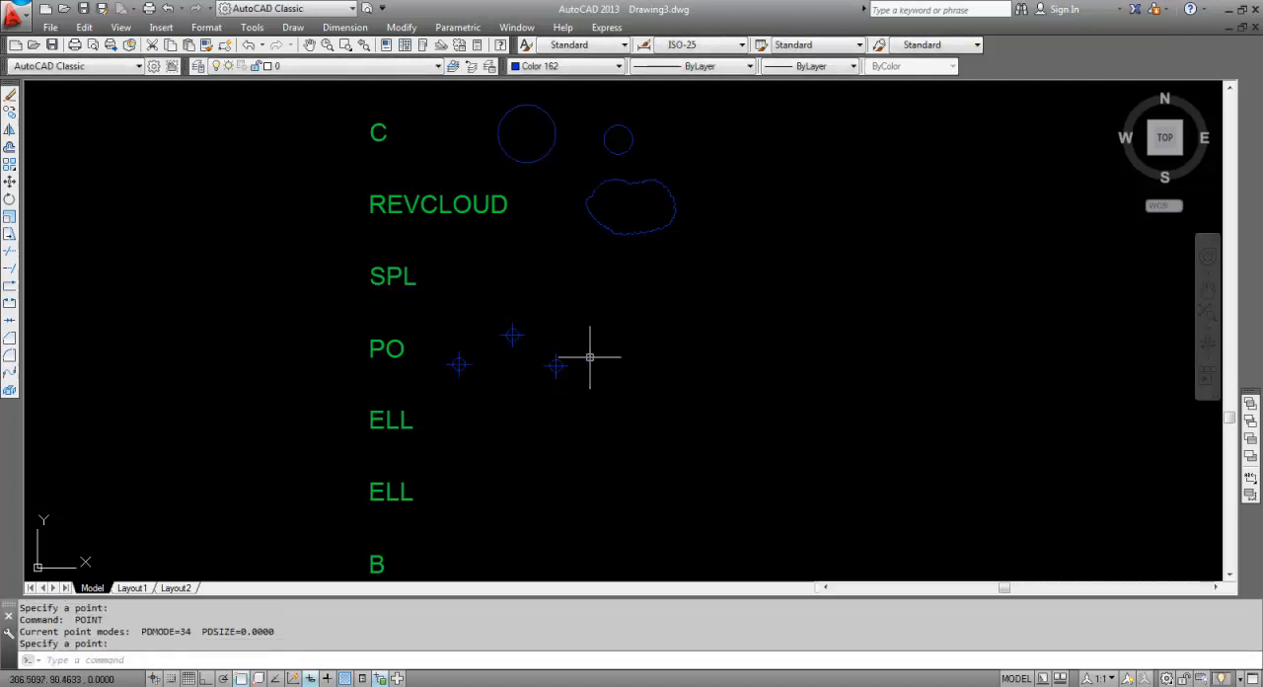
key(Return)
click(655, 339)
key(Return)
click(742, 380)
key(Return)
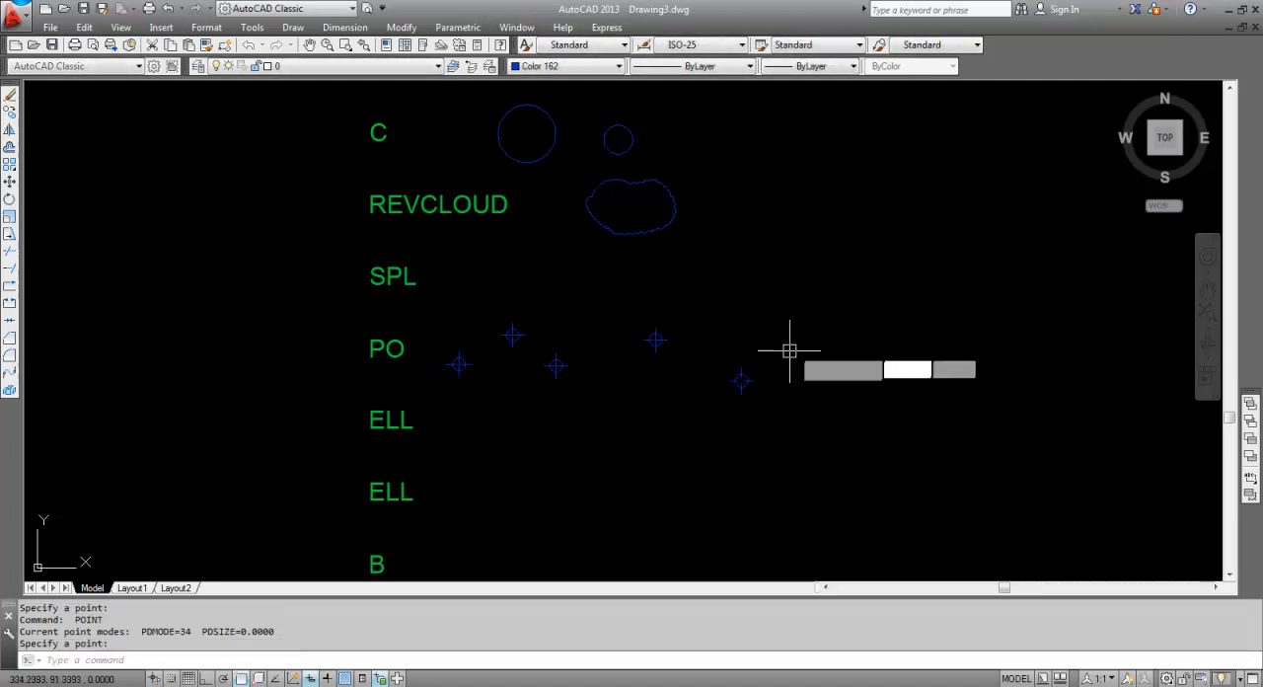
click(808, 335)
key(Return)
click(866, 379)
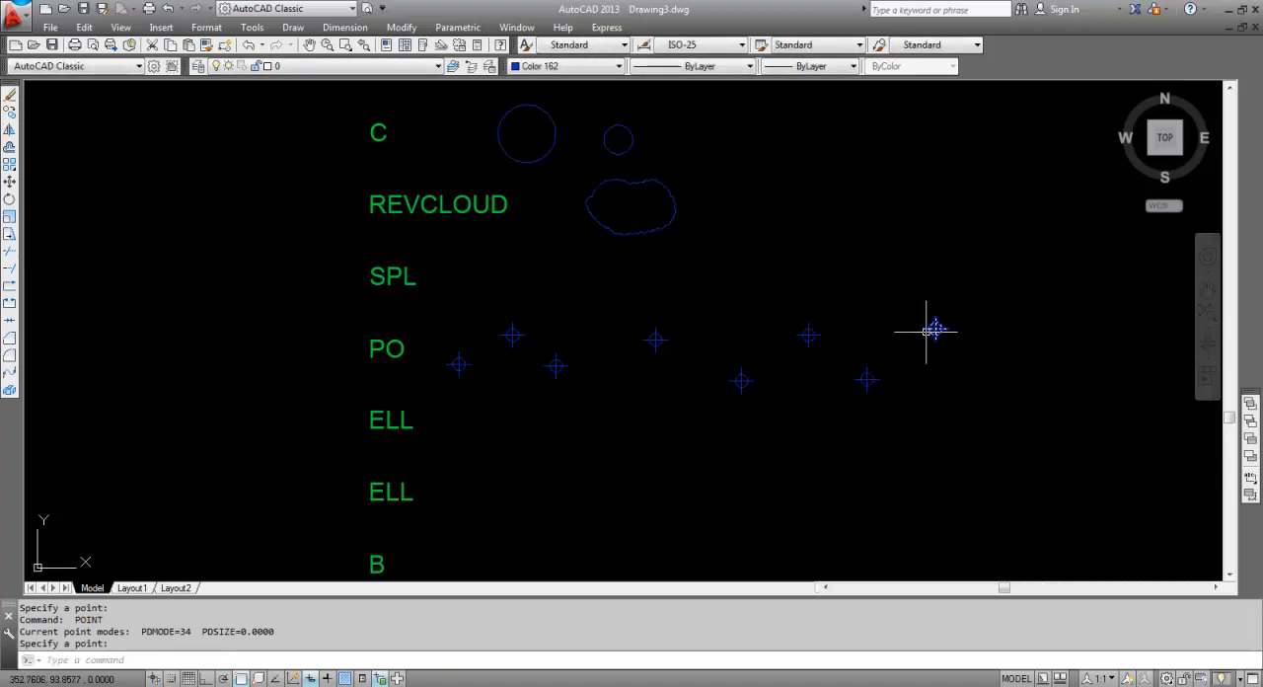
key(Escape)
Set the point style (DDPTYPE) to the cross with circle and square symbol and the point size to 1.
scroll(699, 339, down, 2)
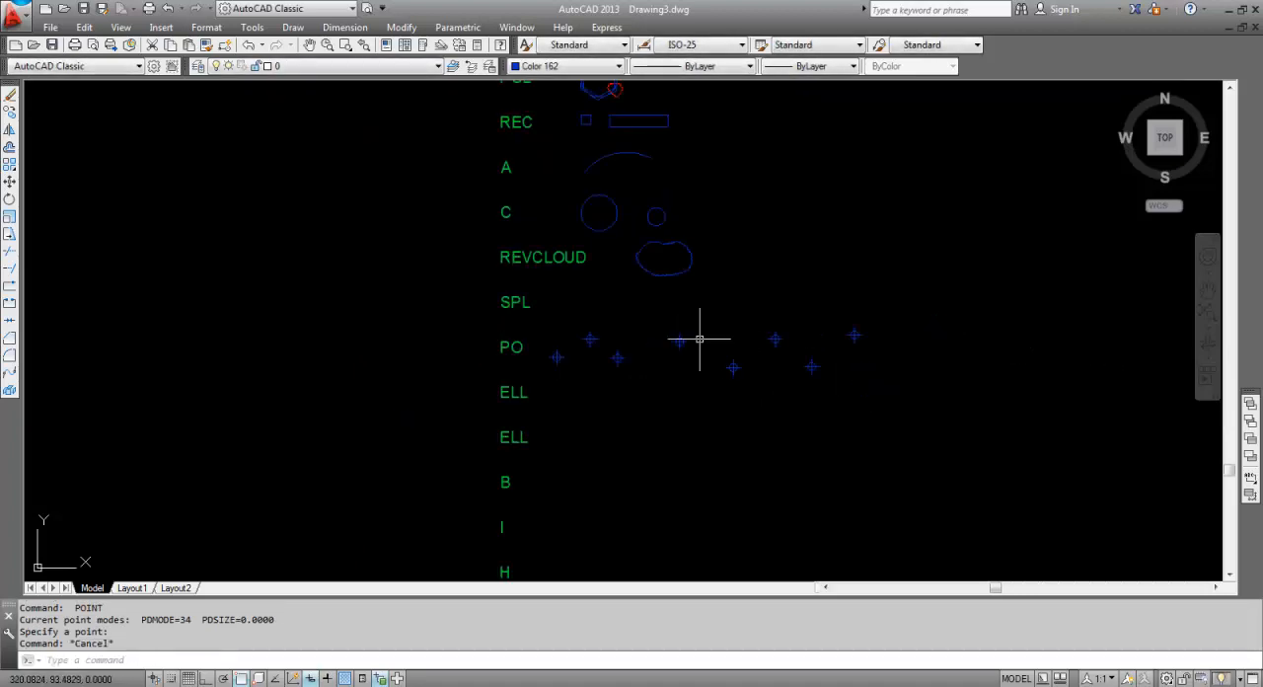
scroll(602, 350, up, 2)
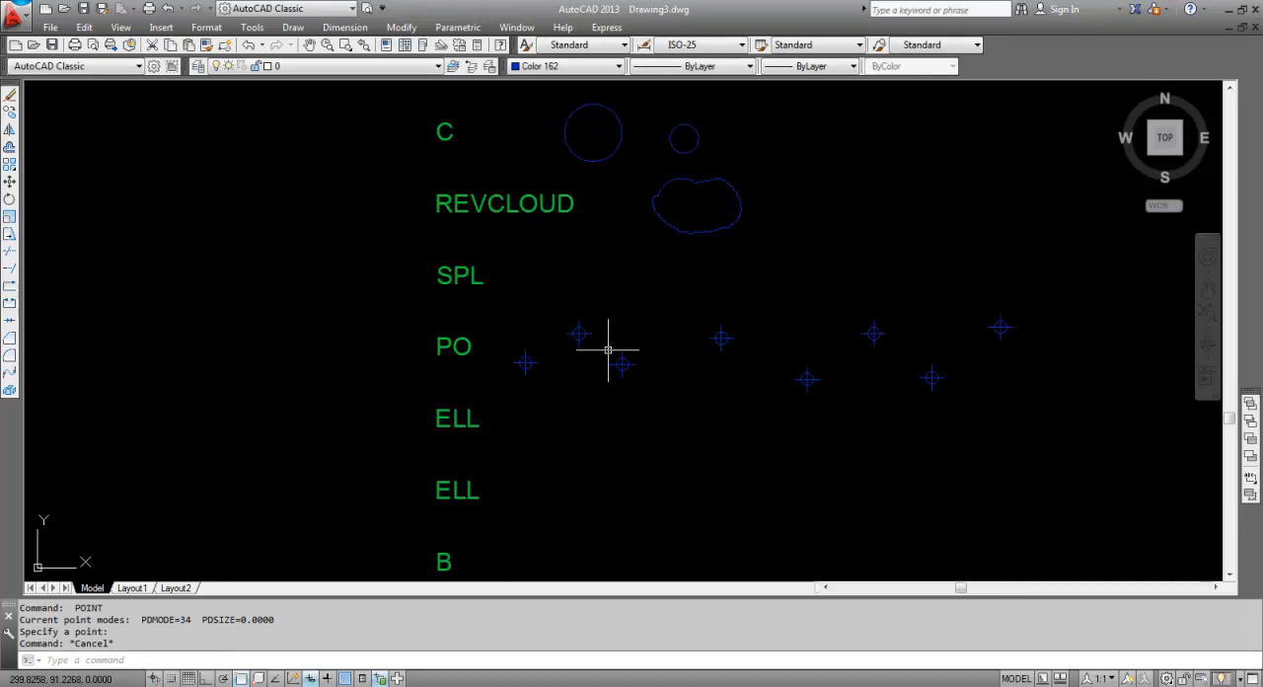
text(DDPTYPE)
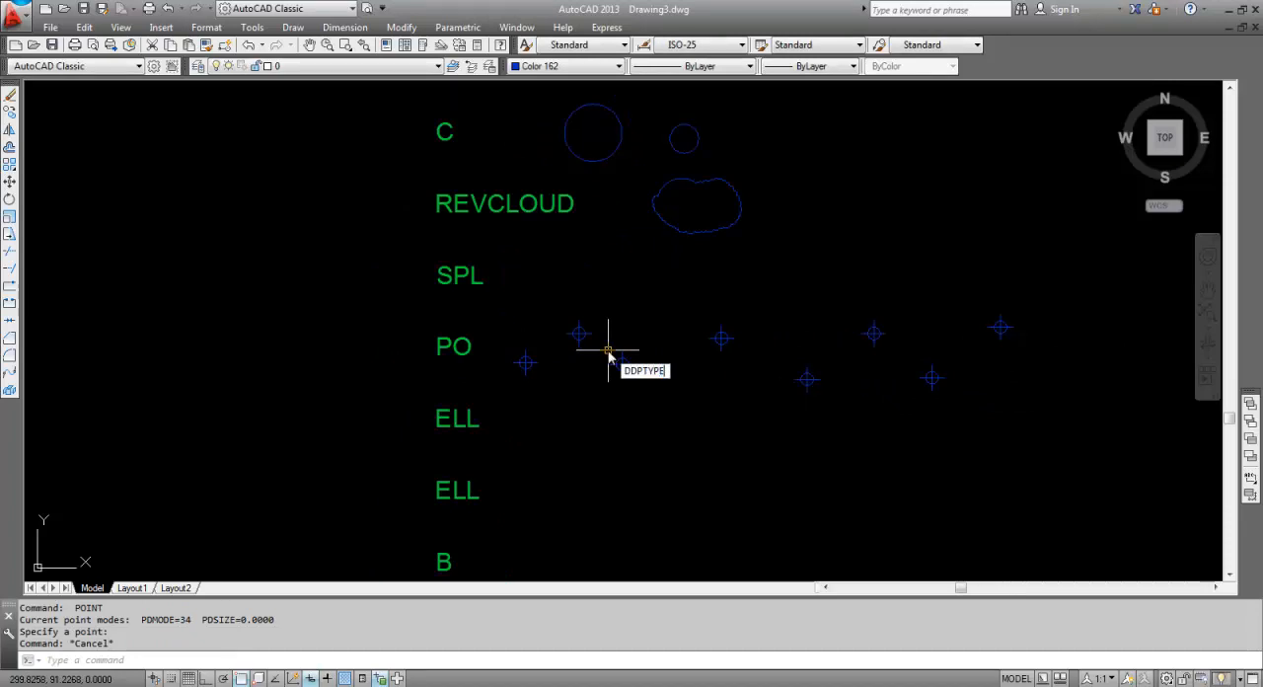
key(Return)
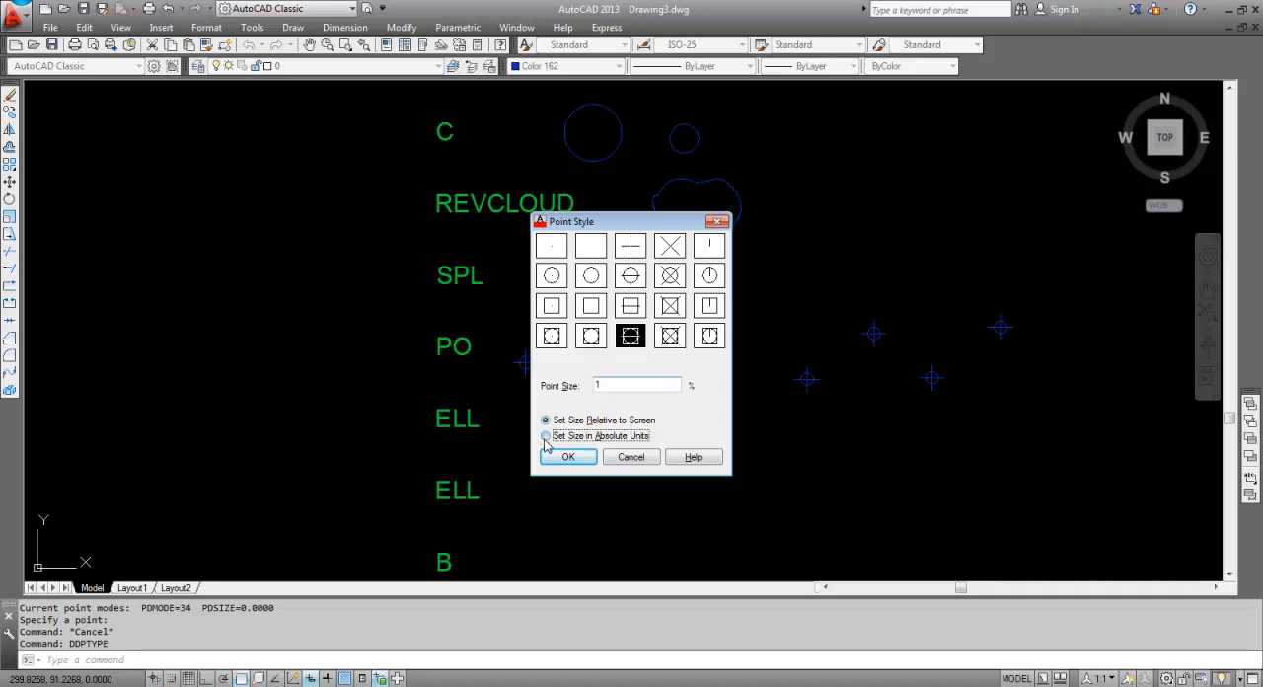
click(569, 457)
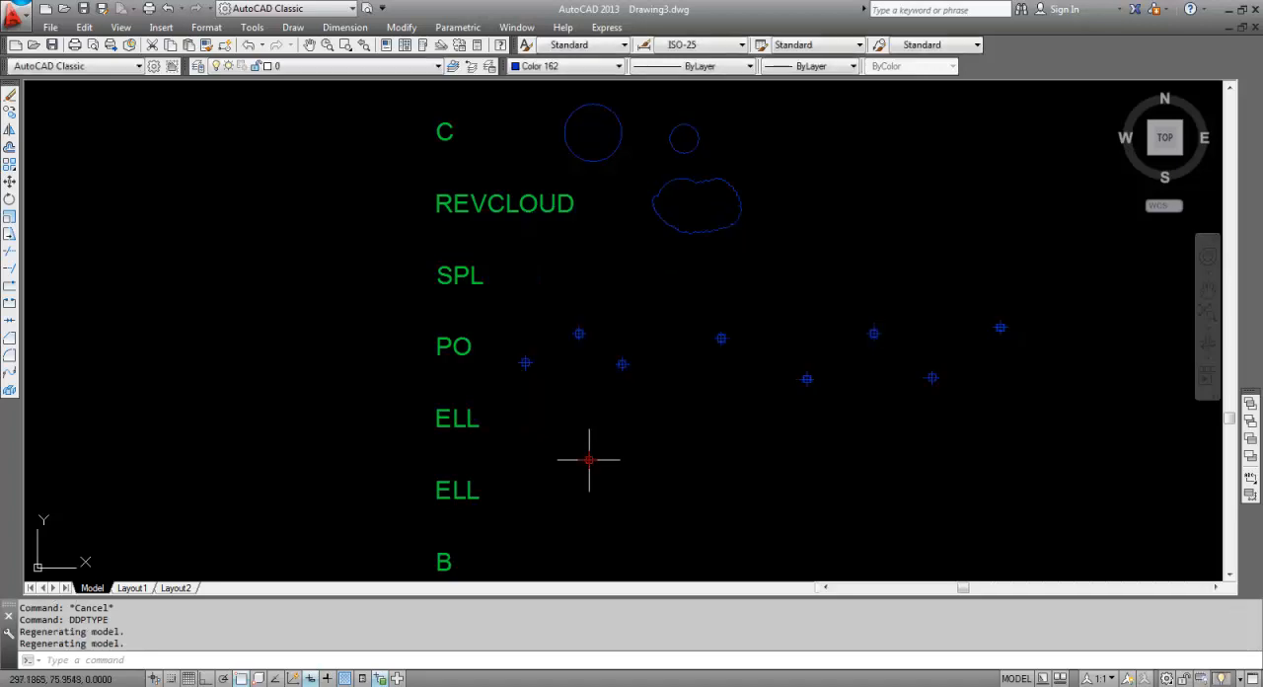
scroll(569, 359, up, 5)
middle_drag(561, 362, 505, 366)
scroll(507, 369, down, 14)
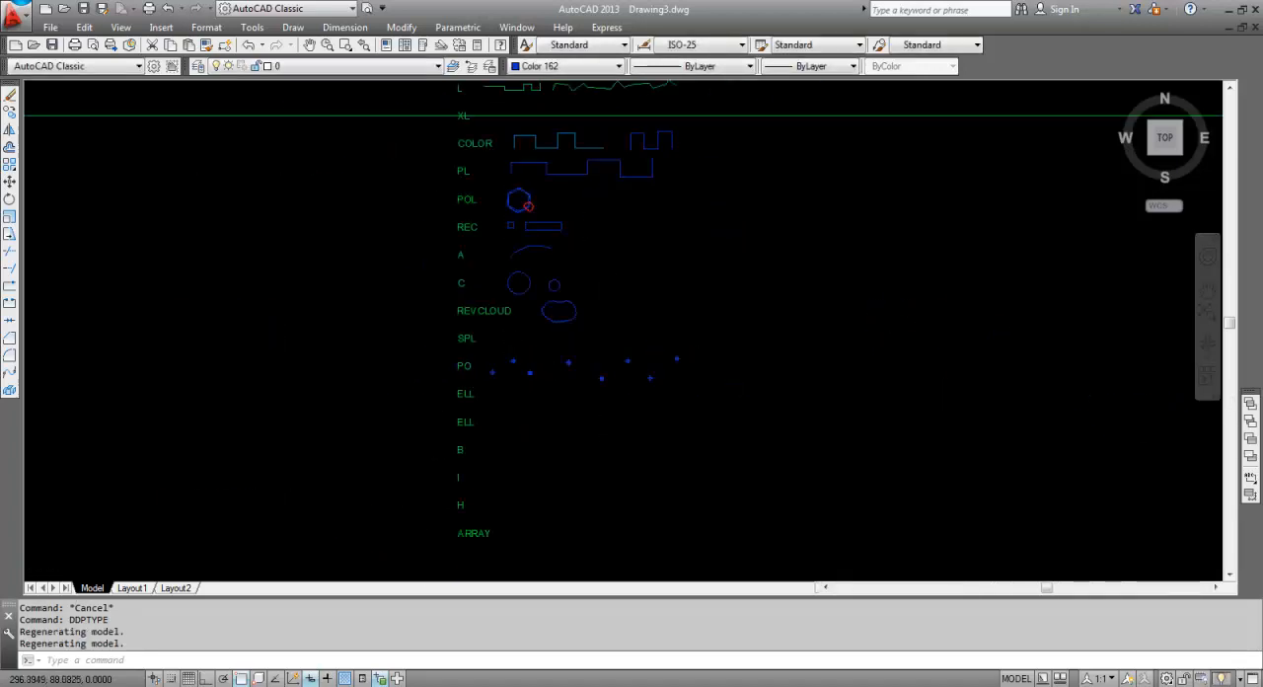
Set the point style (DDPTYPE) to the circle-with-cross symbol with a point size of 5% relative to the screen.
scroll(253, 459, up, 5)
scroll(503, 389, up, 2)
scroll(533, 366, down, 4)
scroll(839, 249, up, 8)
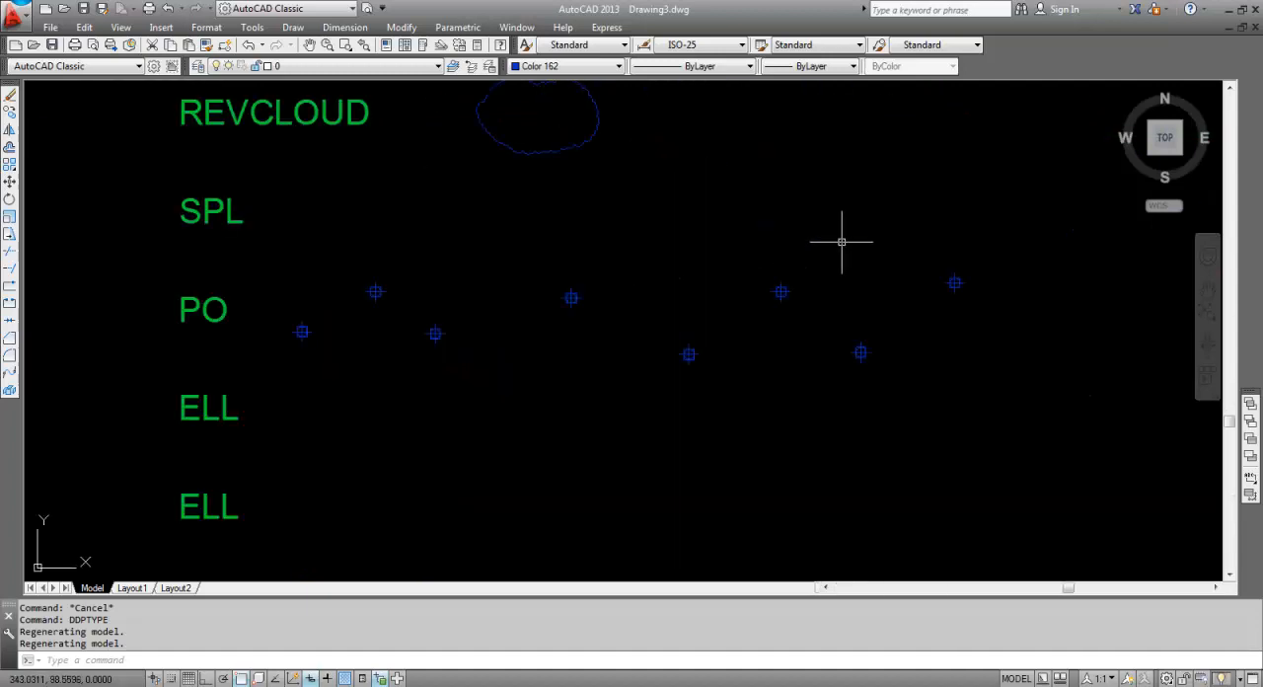
scroll(839, 242, down, 4)
scroll(834, 262, up, 6)
scroll(731, 268, down, 2)
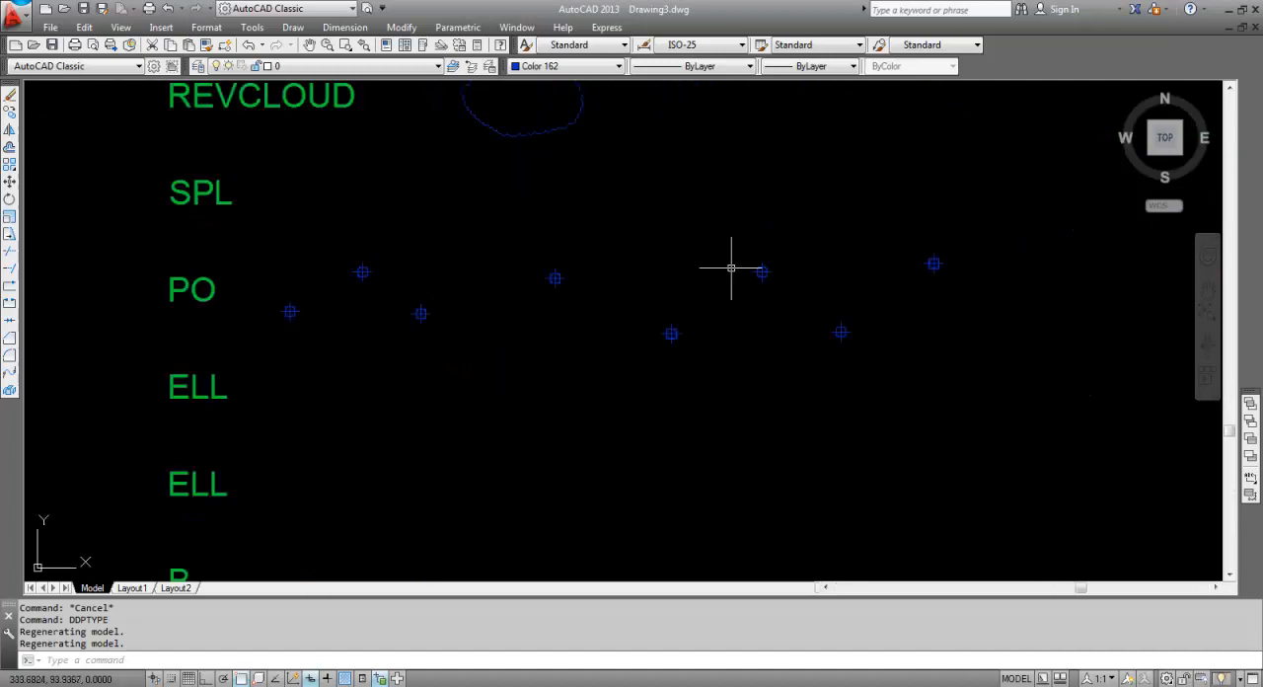
key(Return)
click(579, 440)
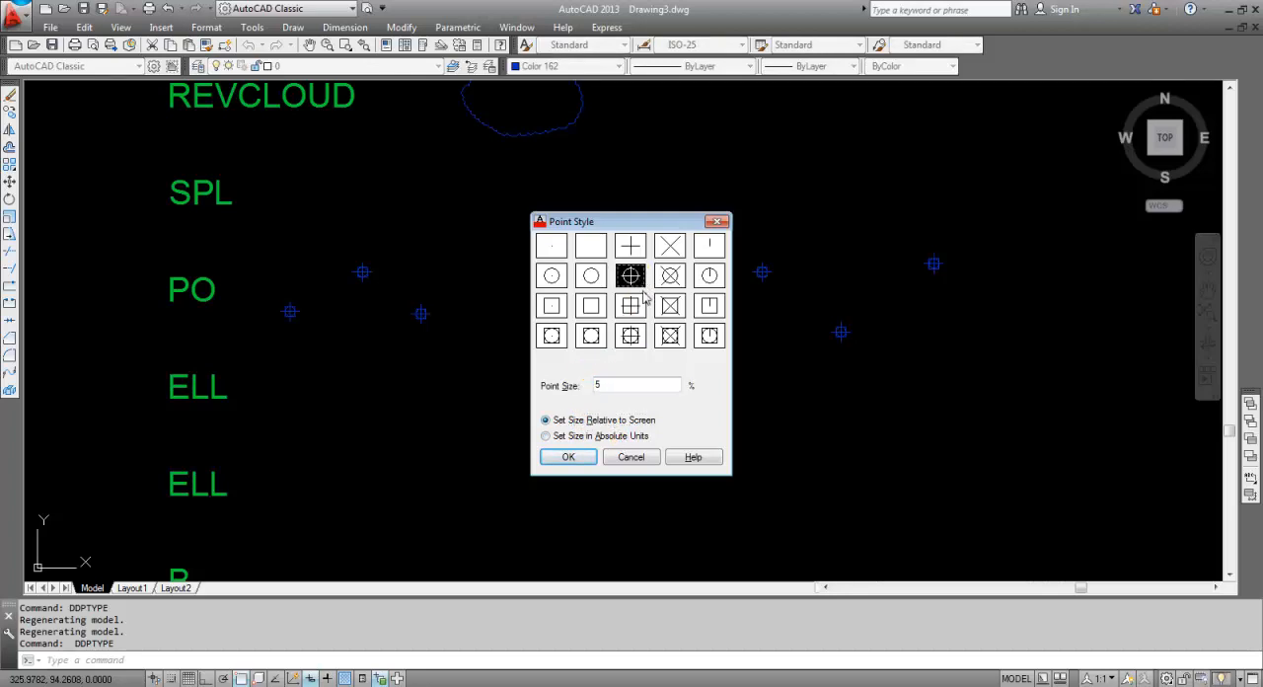
click(567, 458)
Zoom in on the points in the PO row and regenerate the drawing (RE) to refresh their display size.
scroll(631, 394, down, 6)
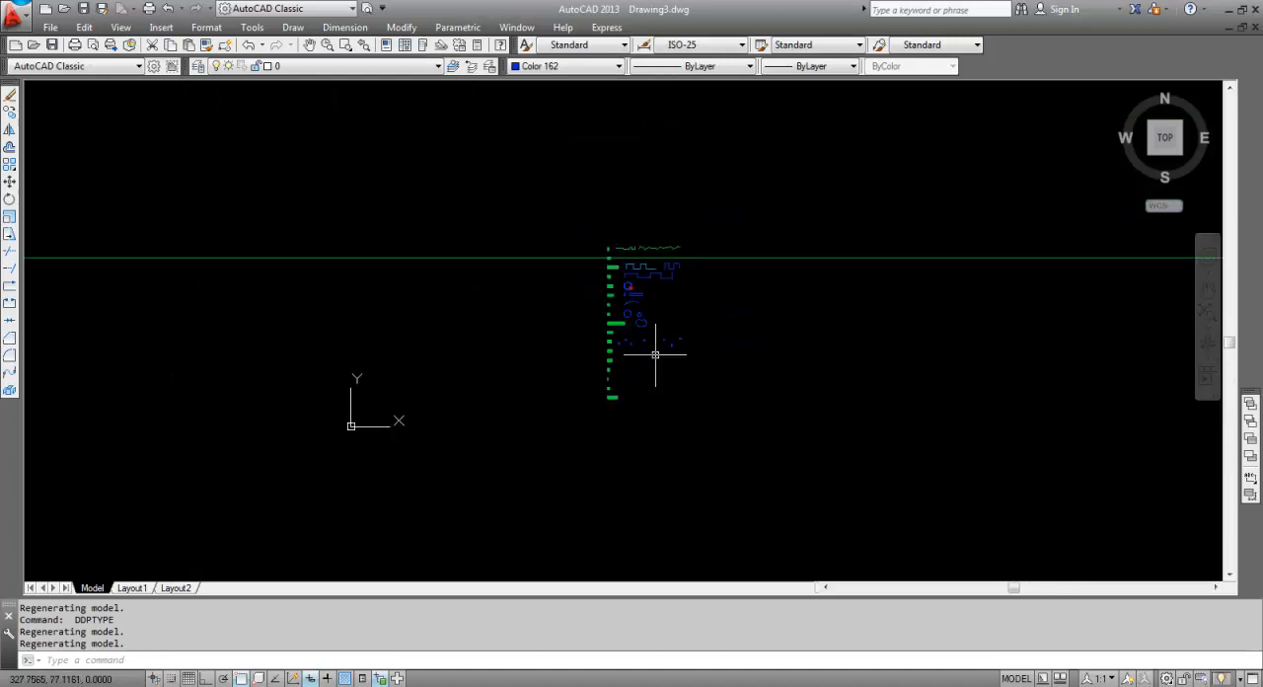
scroll(598, 364, up, 10)
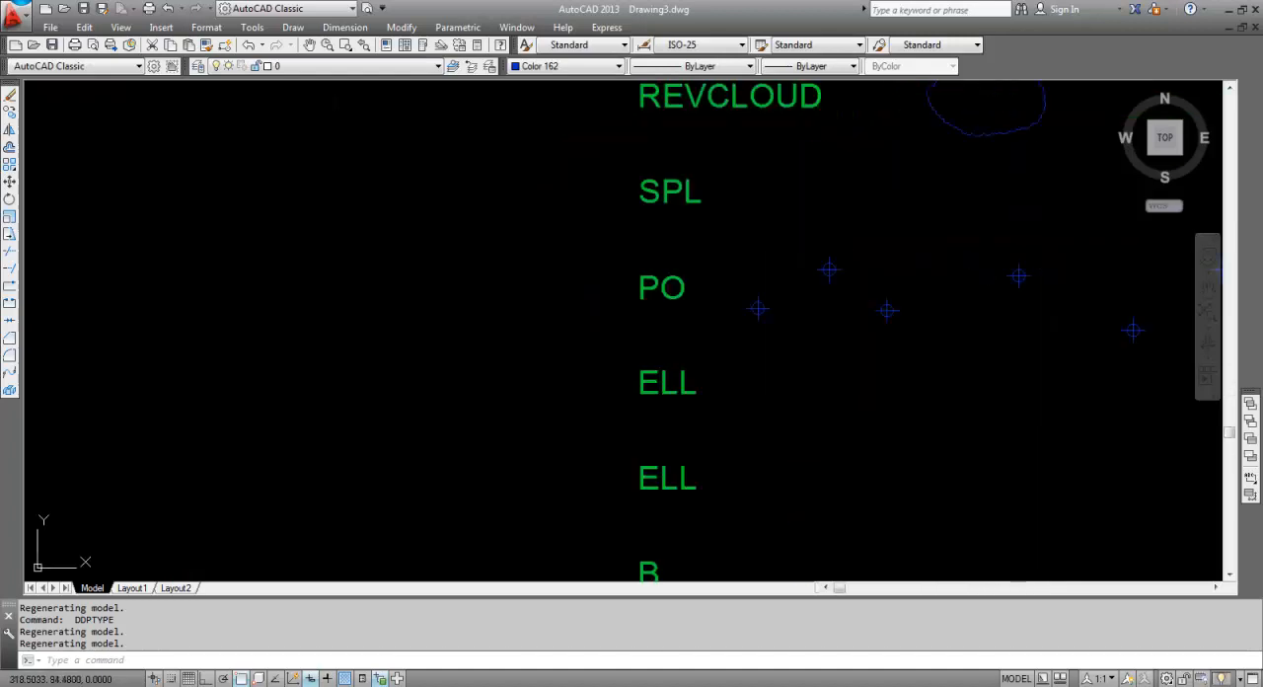
key(Escape)
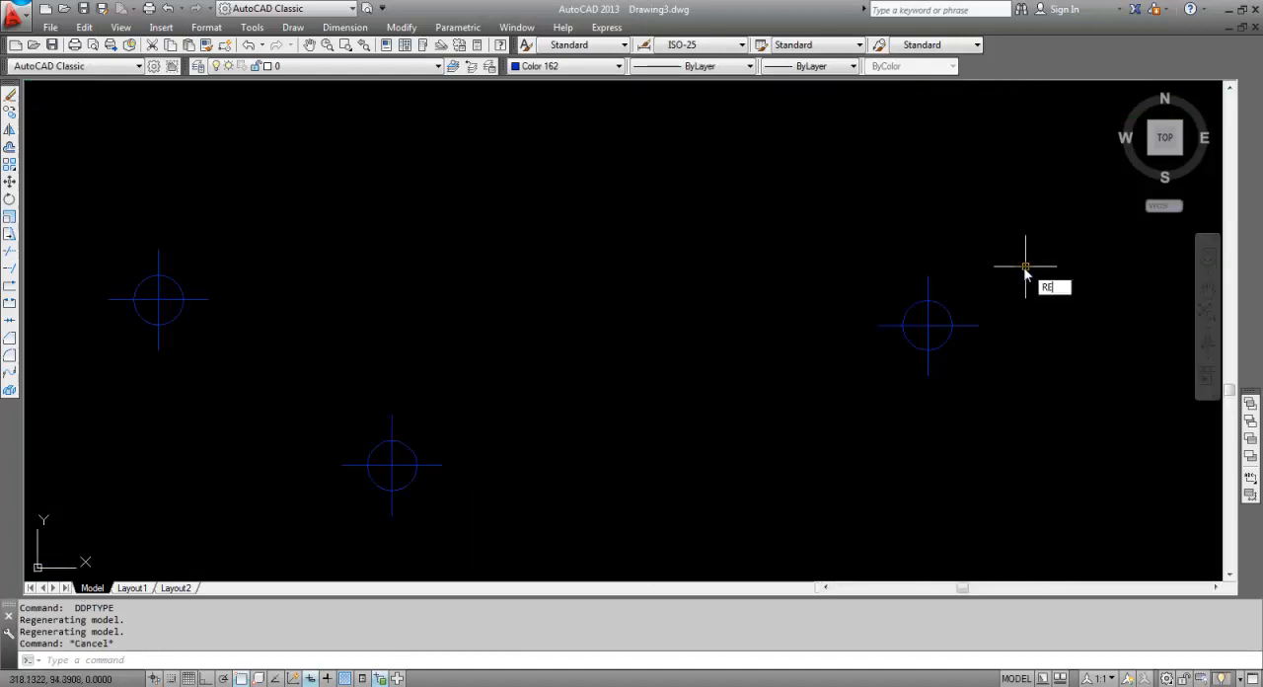
key(Return)
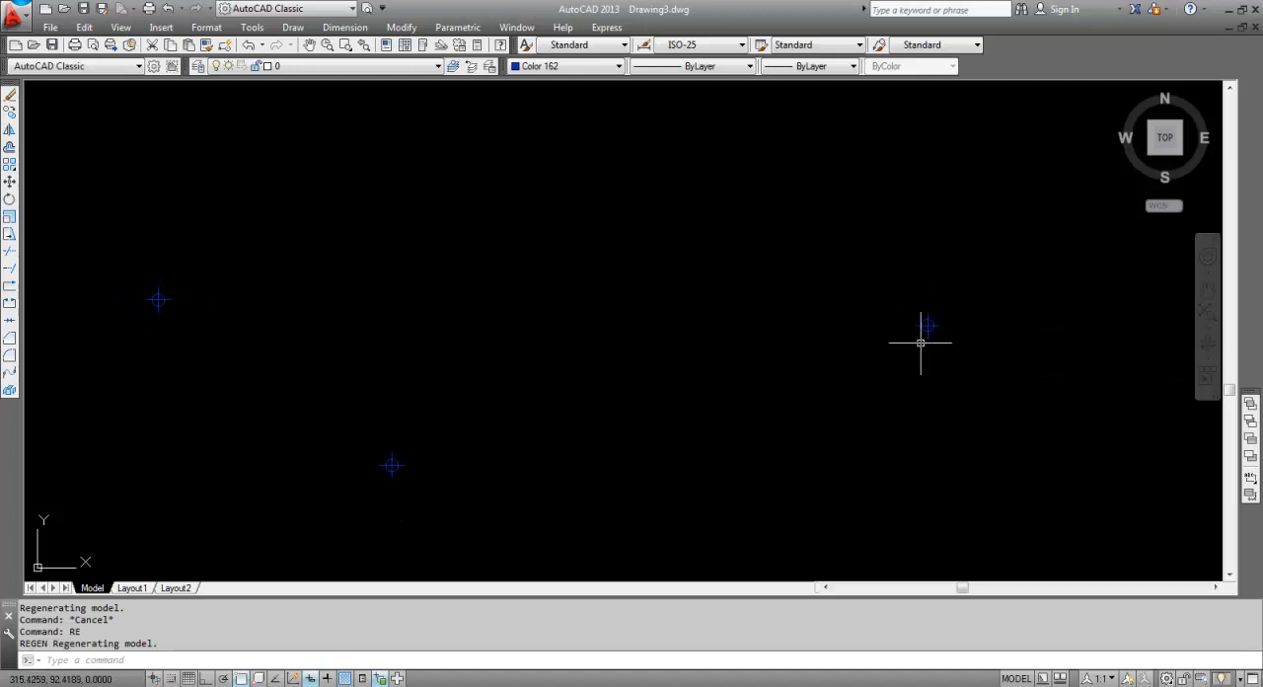
scroll(920, 342, down, 5)
middle_drag(914, 362, 715, 361)
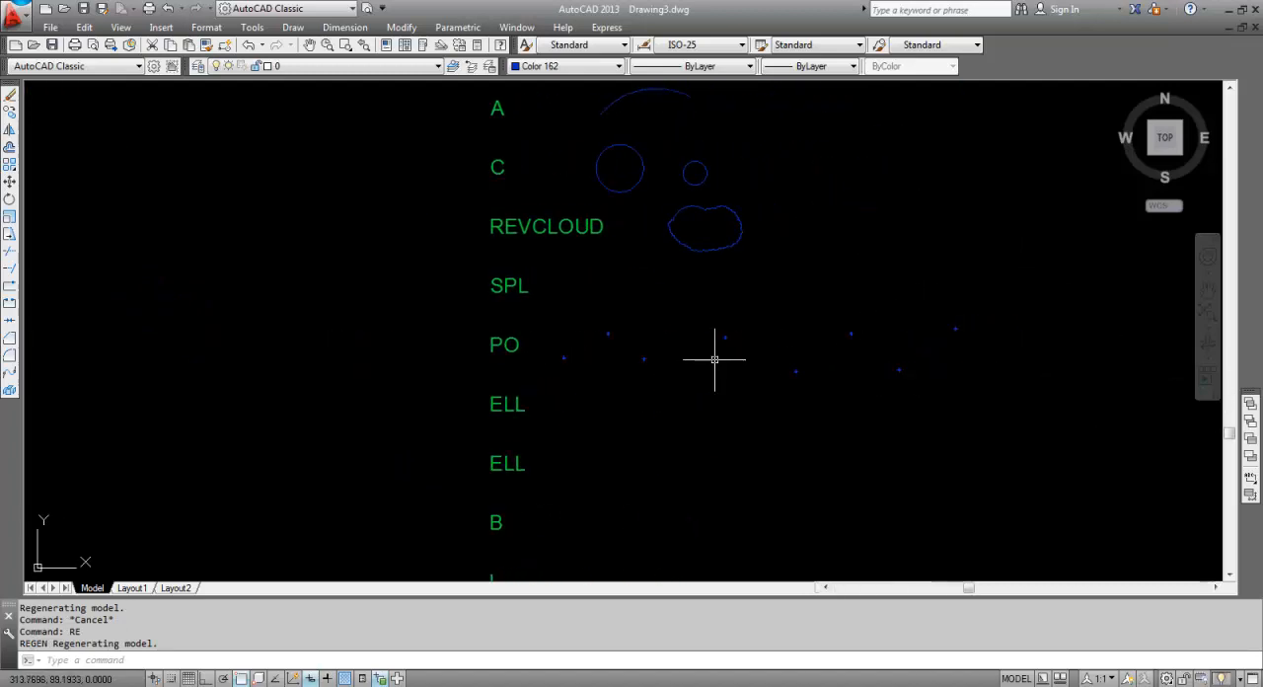
Copy (CO) all eight points of the PO row about 9 units straight up into the SPL row.
key(Escape)
scroll(727, 358, up, 3)
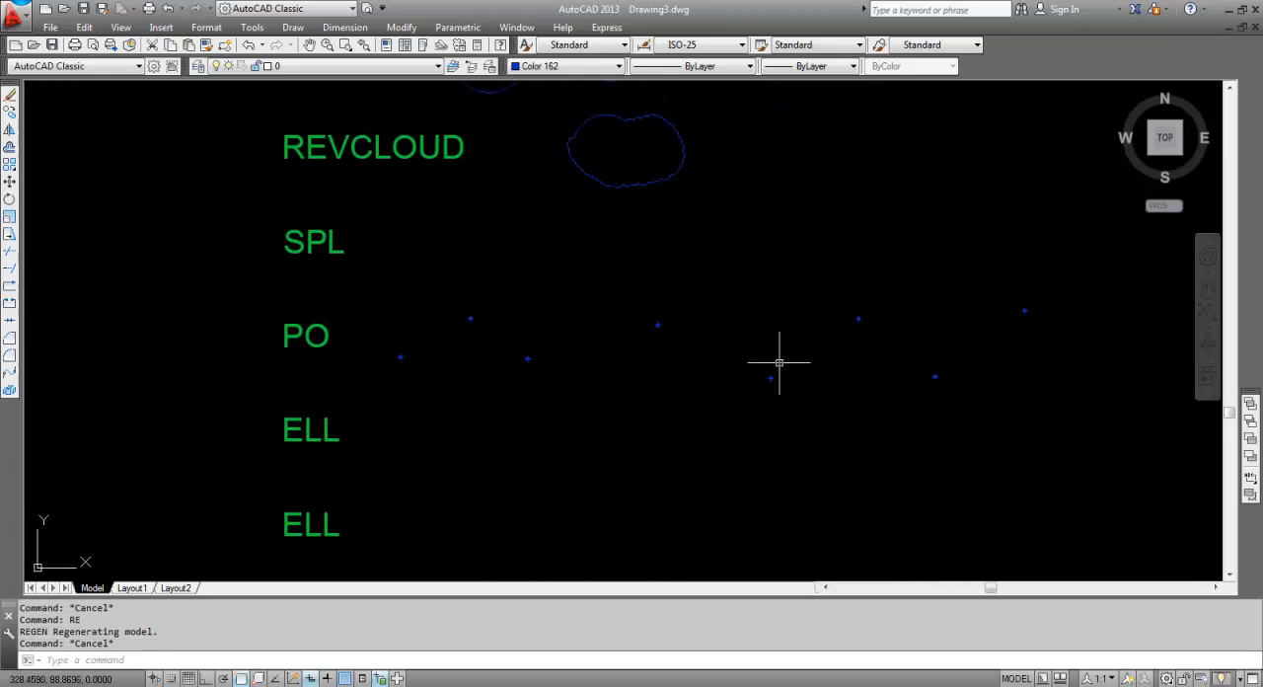
key(Escape)
click(1085, 393)
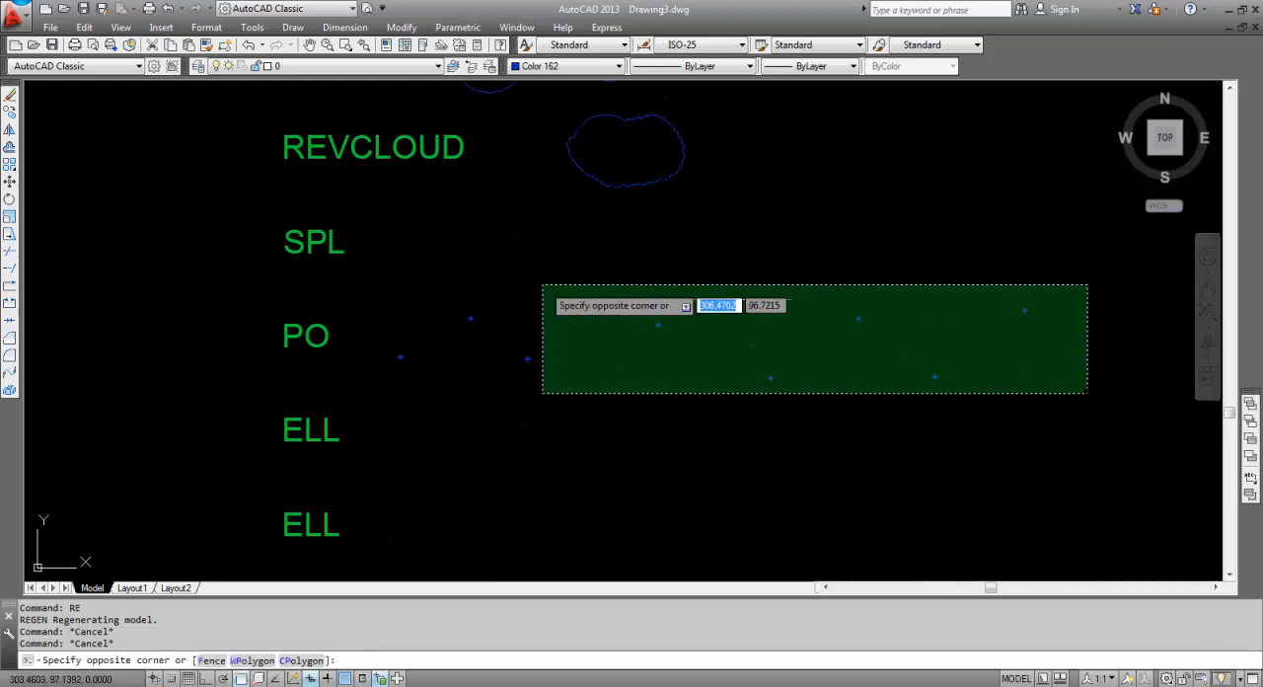
click(401, 274)
text(c)
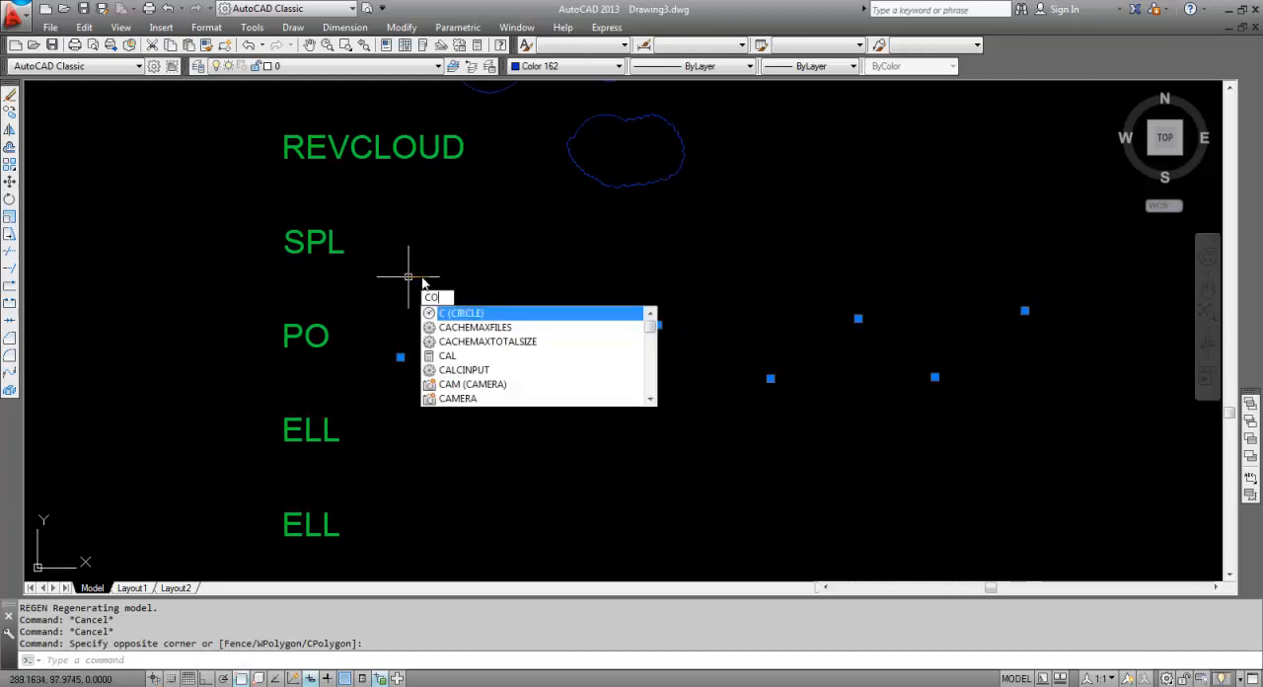
text(o)
key(Return)
click(761, 498)
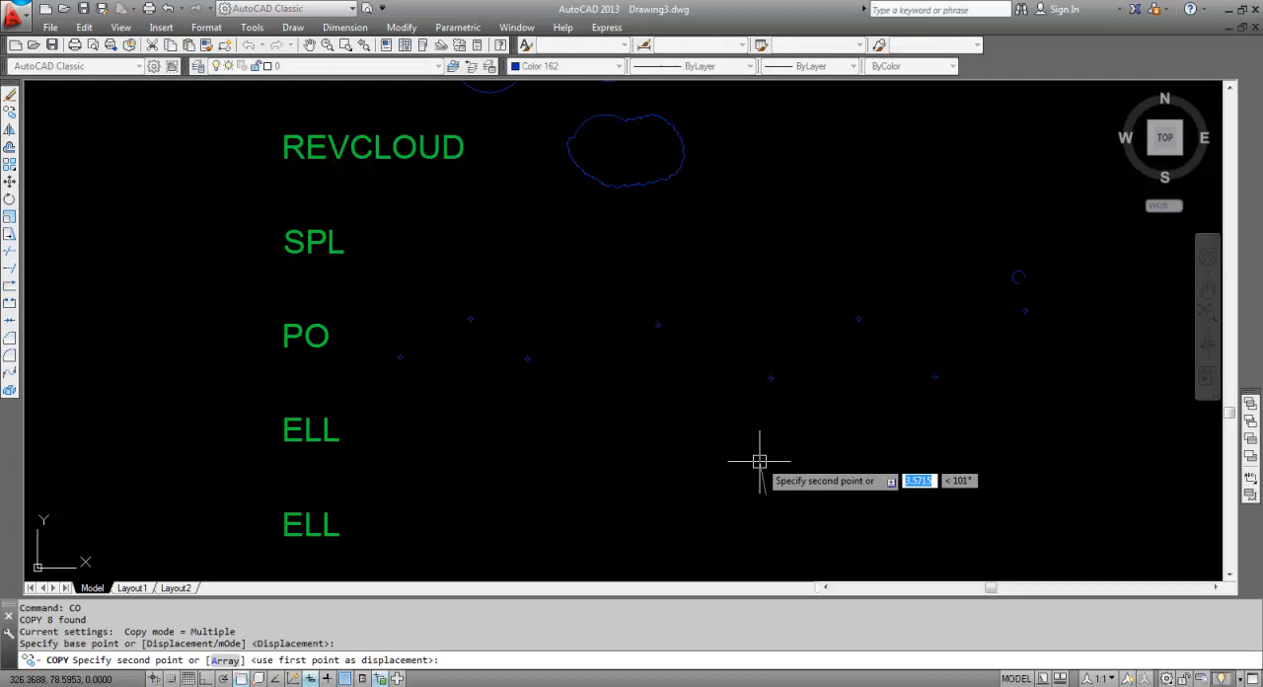
click(760, 403)
key(Escape)
key(Escape)
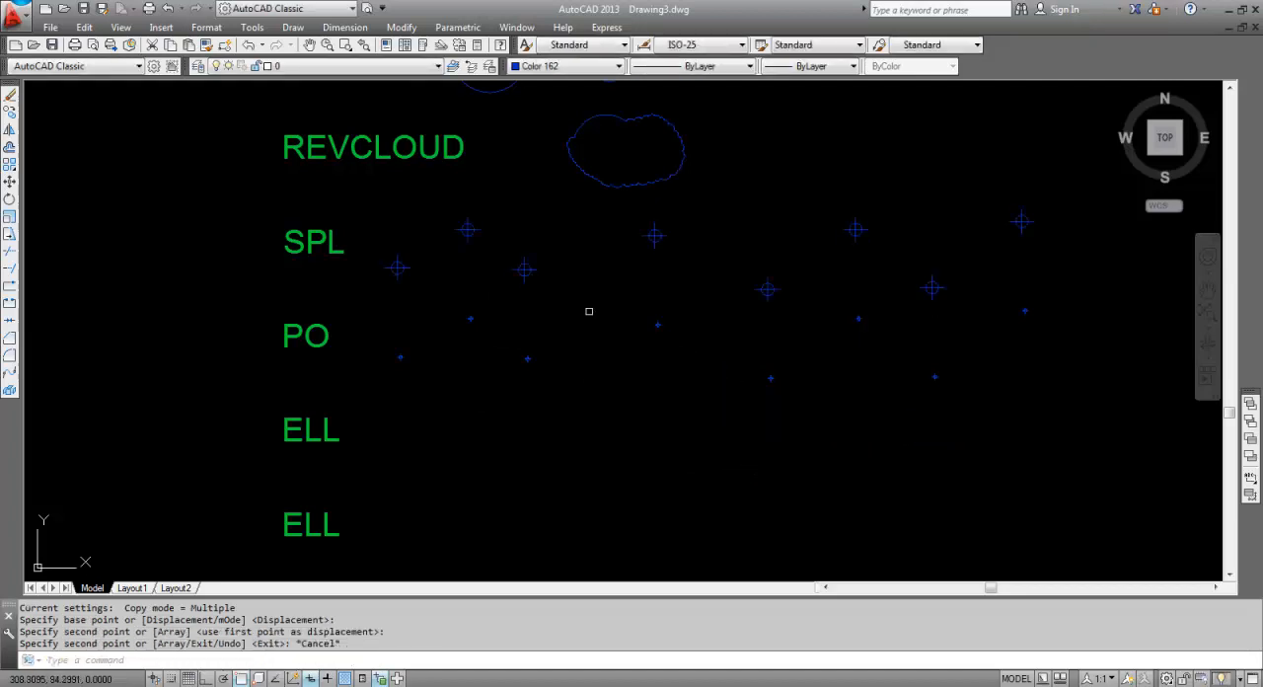
Draw a spline (SPL) with the Fit method through the eight copied points in the SPL row, from left to right.
text(SPL)
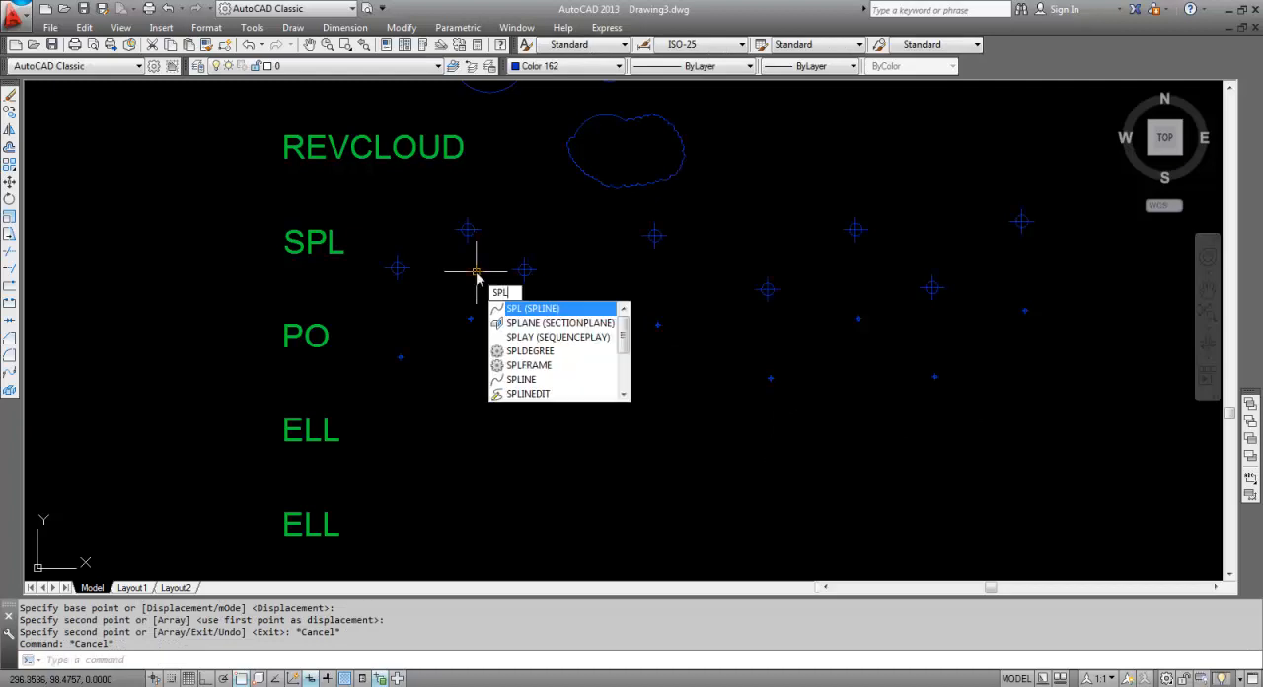
key(Return)
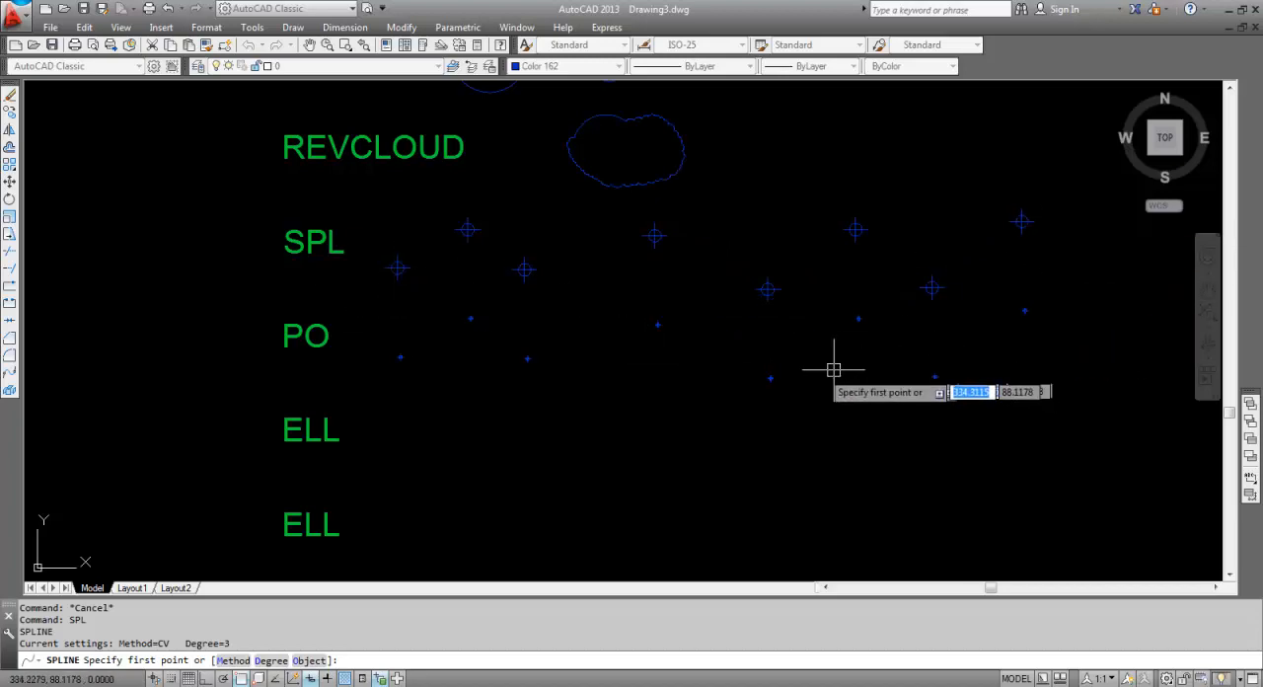
click(235, 660)
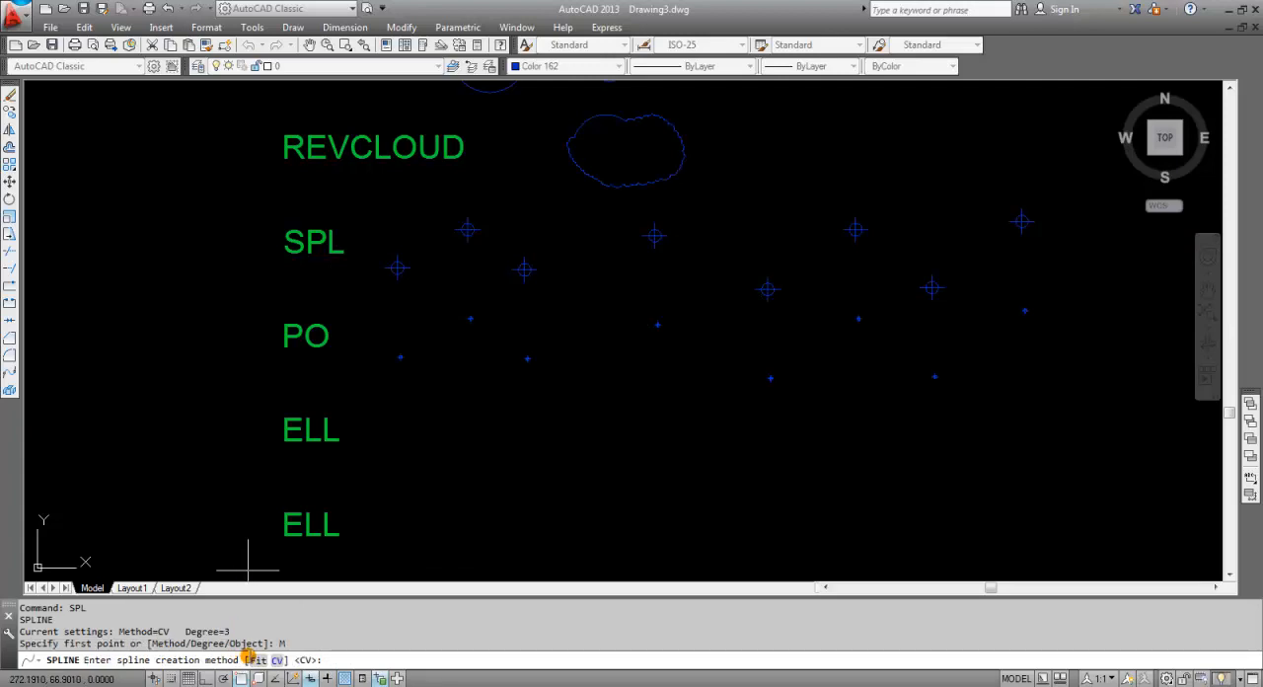
click(257, 660)
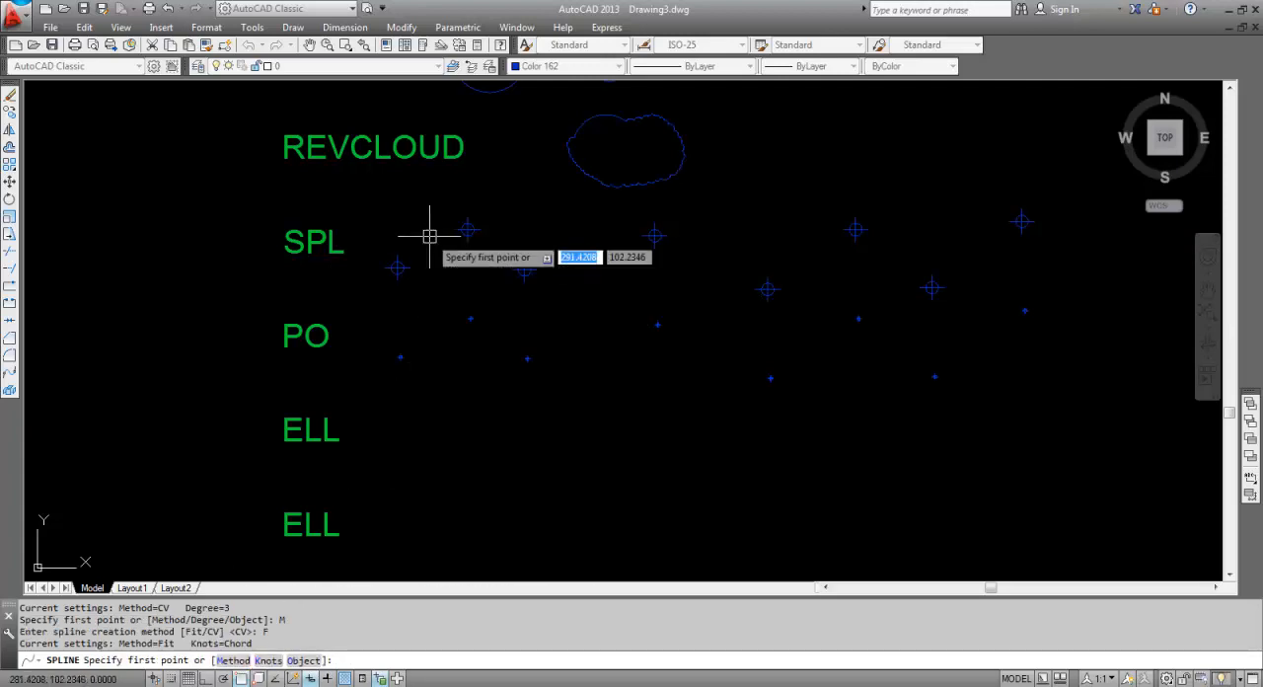
click(398, 267)
click(471, 230)
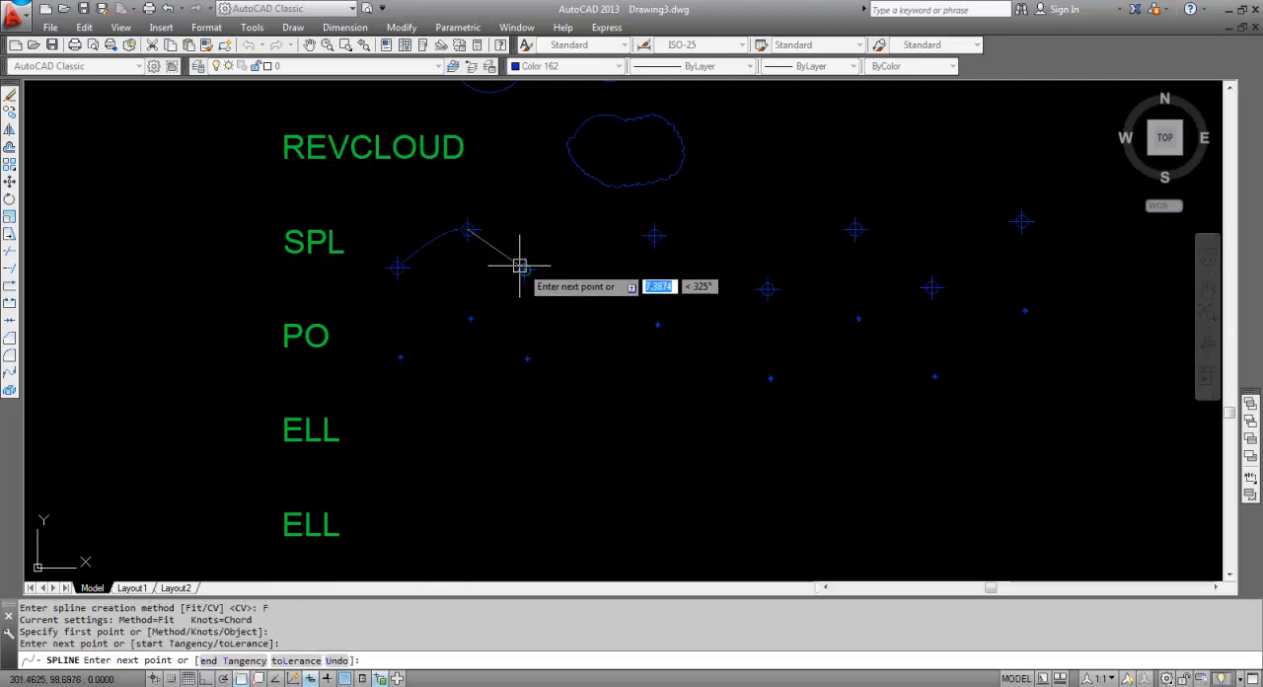
click(524, 270)
click(659, 234)
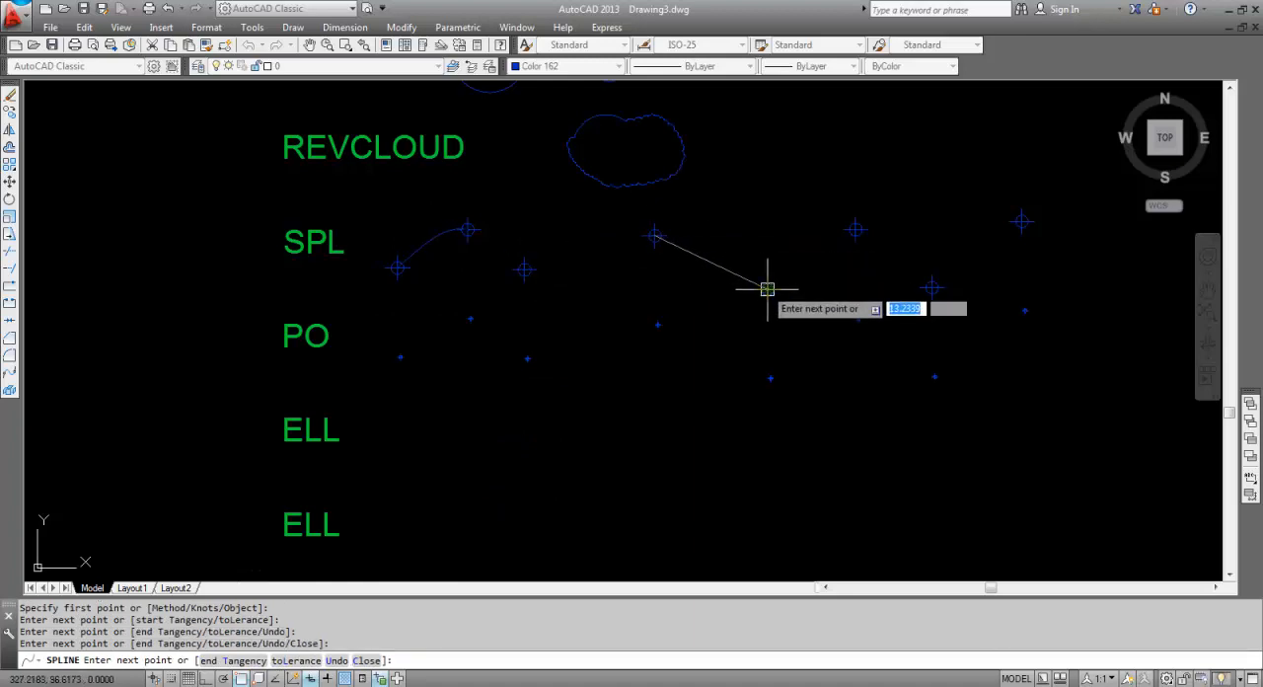
click(768, 287)
click(859, 231)
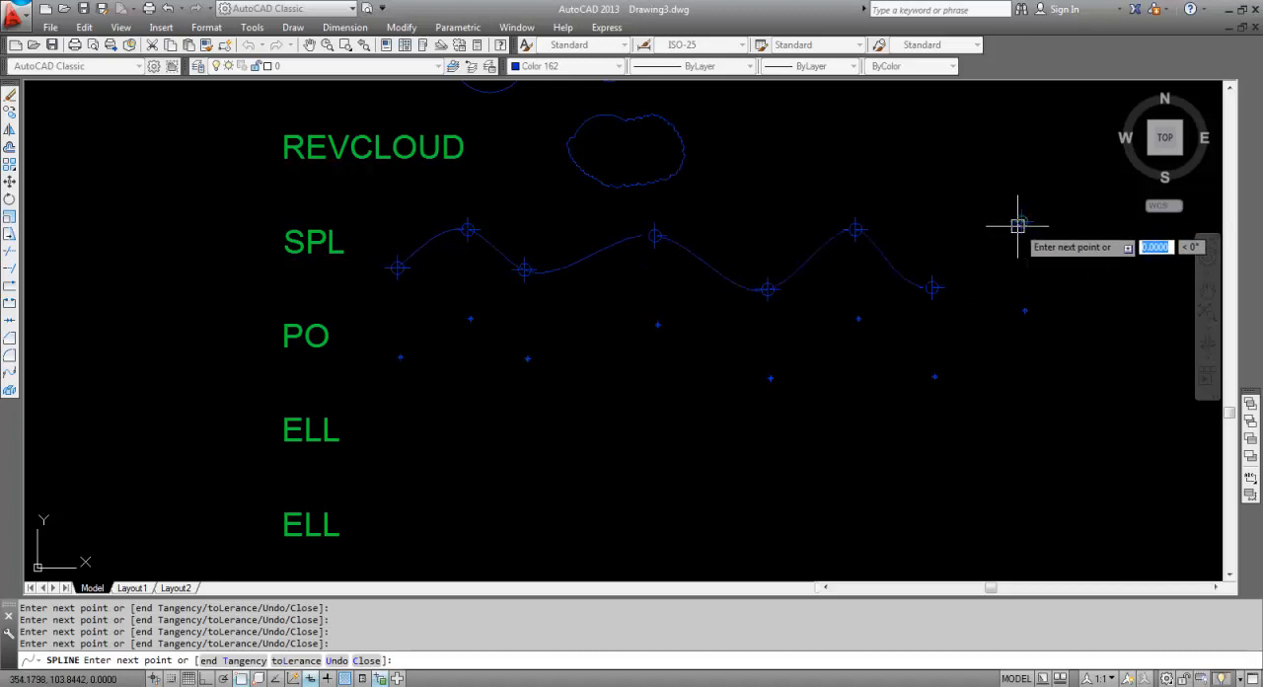
key(Return)
key(Return)
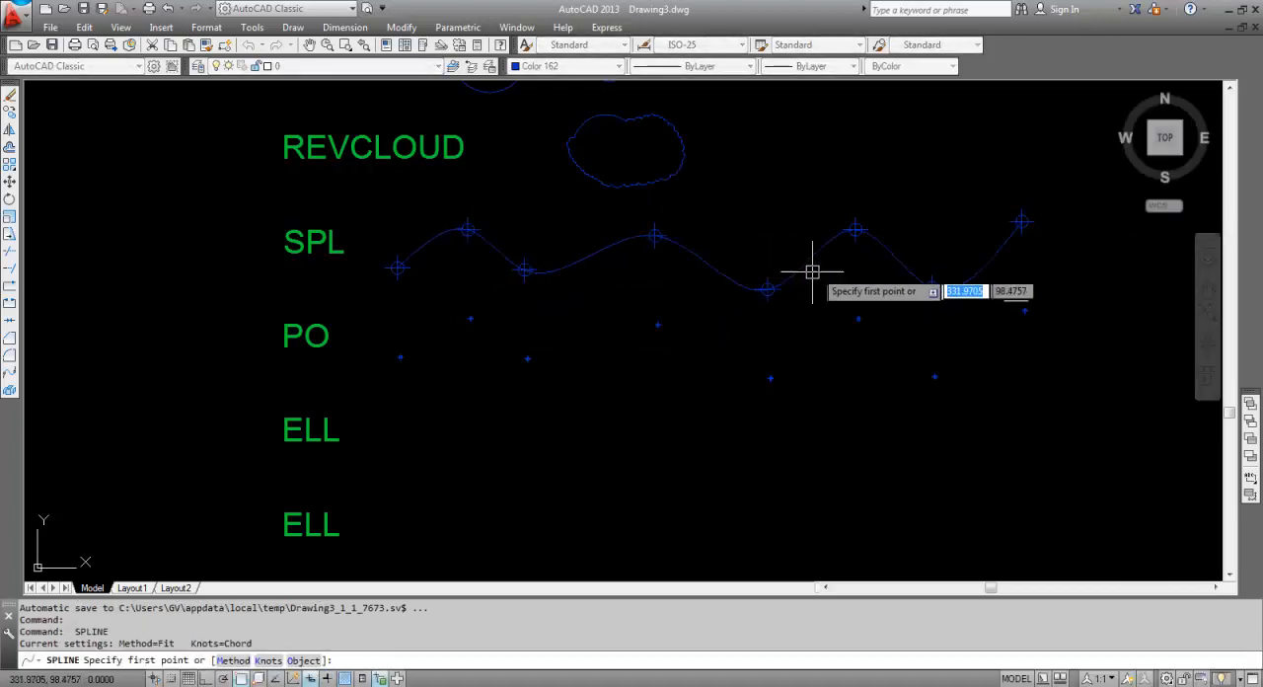
key(Escape)
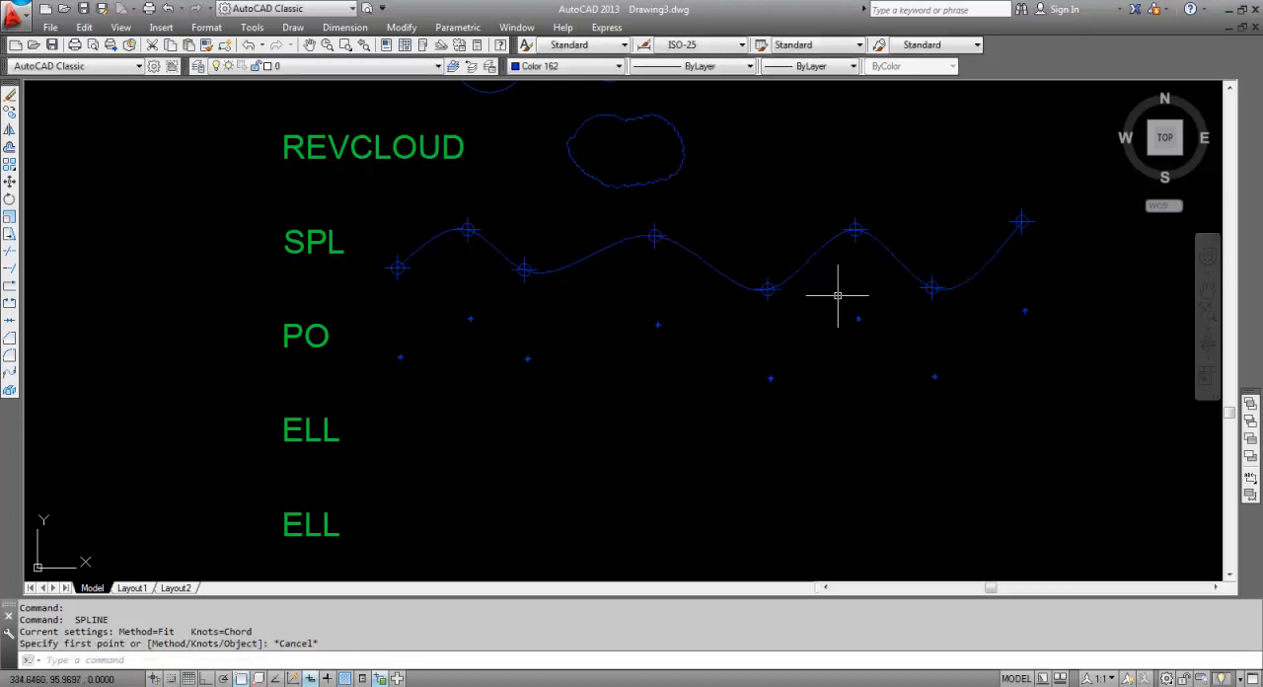
Draw a second spline (SPL) with the CV method, using the same eight points in the SPL row as control vertices.
text(SPL)
key(Return)
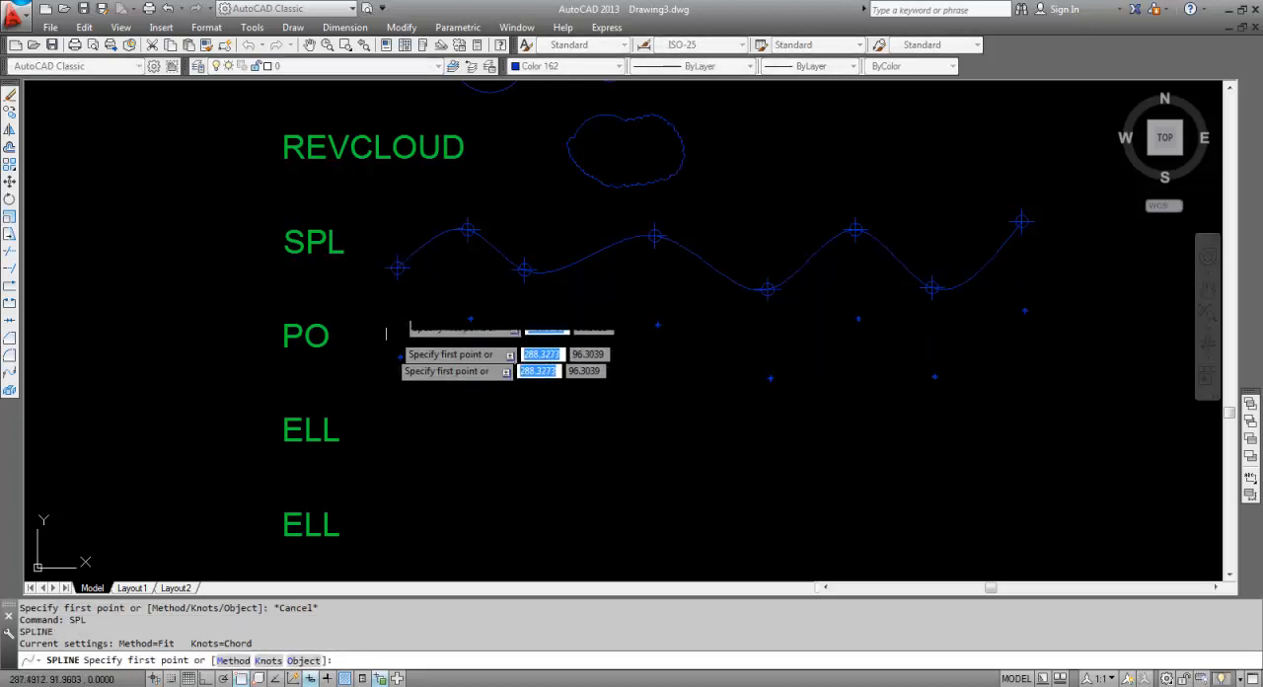
click(237, 658)
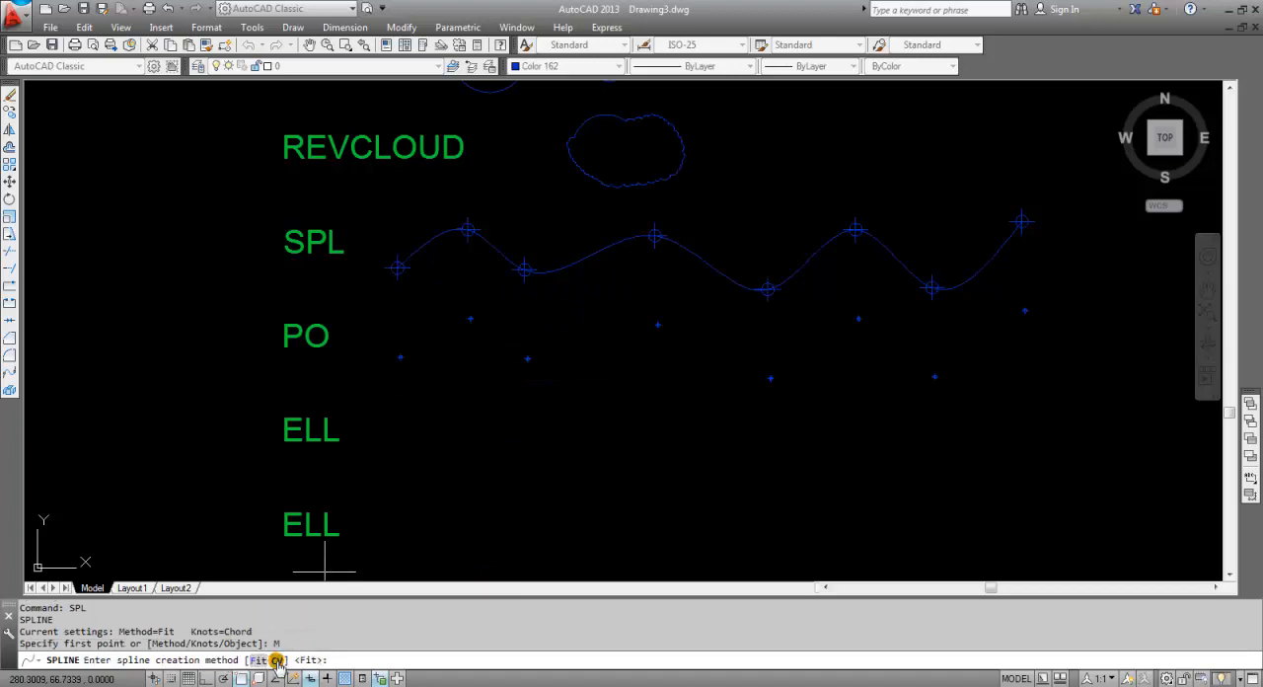
click(279, 659)
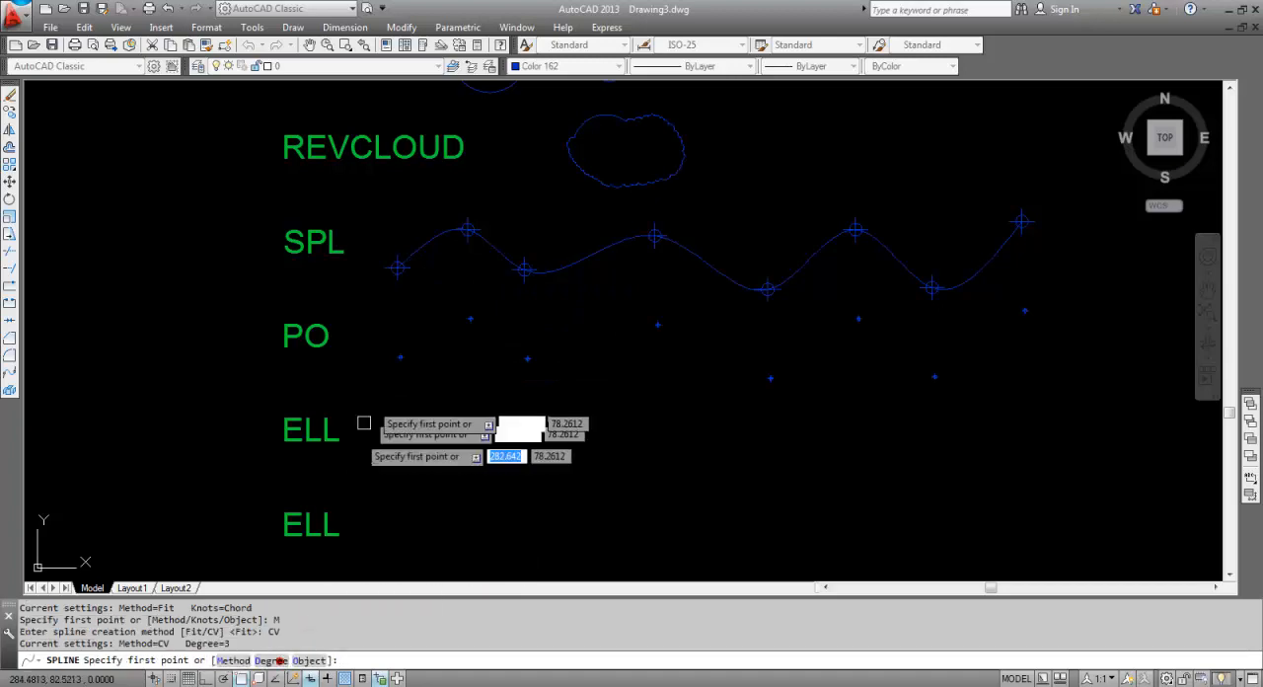
click(397, 266)
click(468, 229)
click(524, 269)
click(654, 235)
click(767, 288)
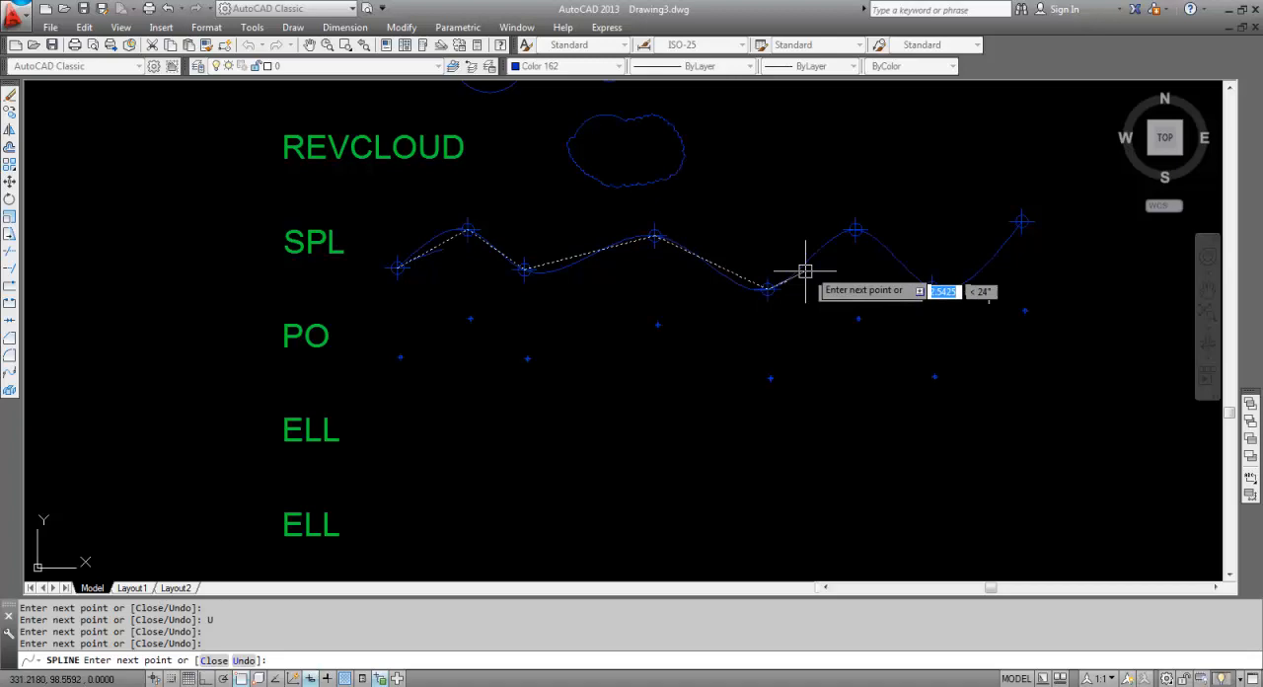
click(854, 229)
click(932, 287)
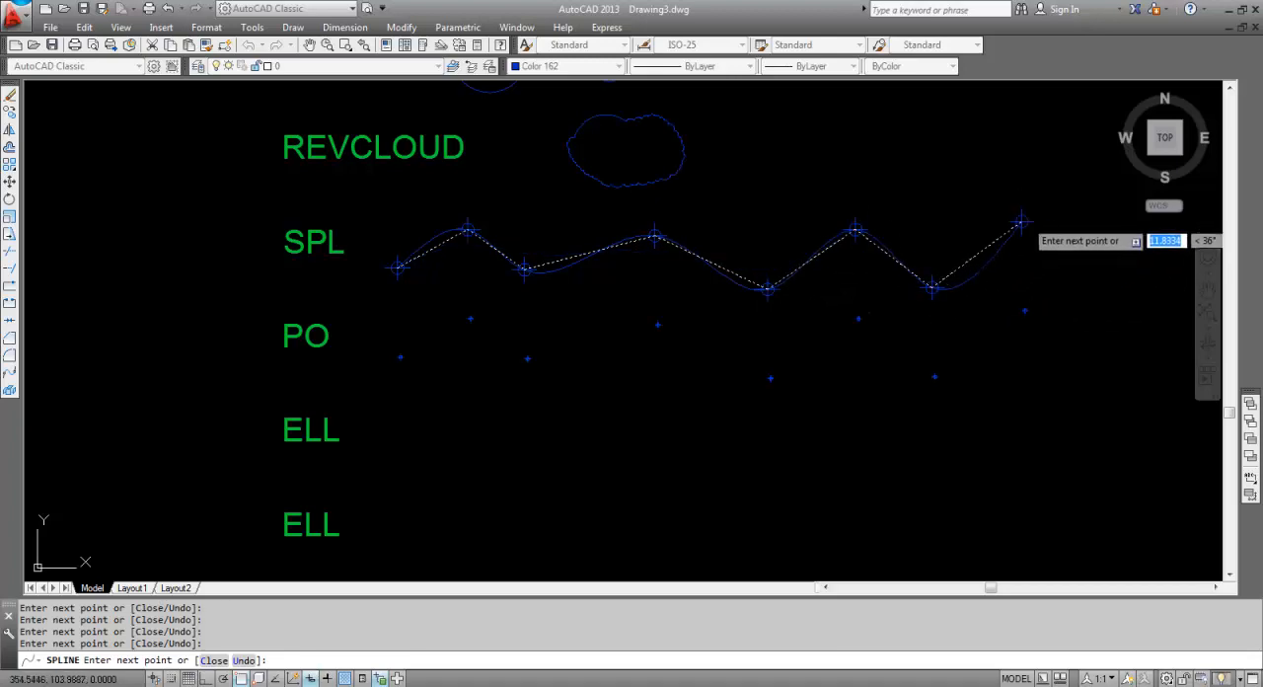
click(1016, 227)
key(Return)
key(Return)
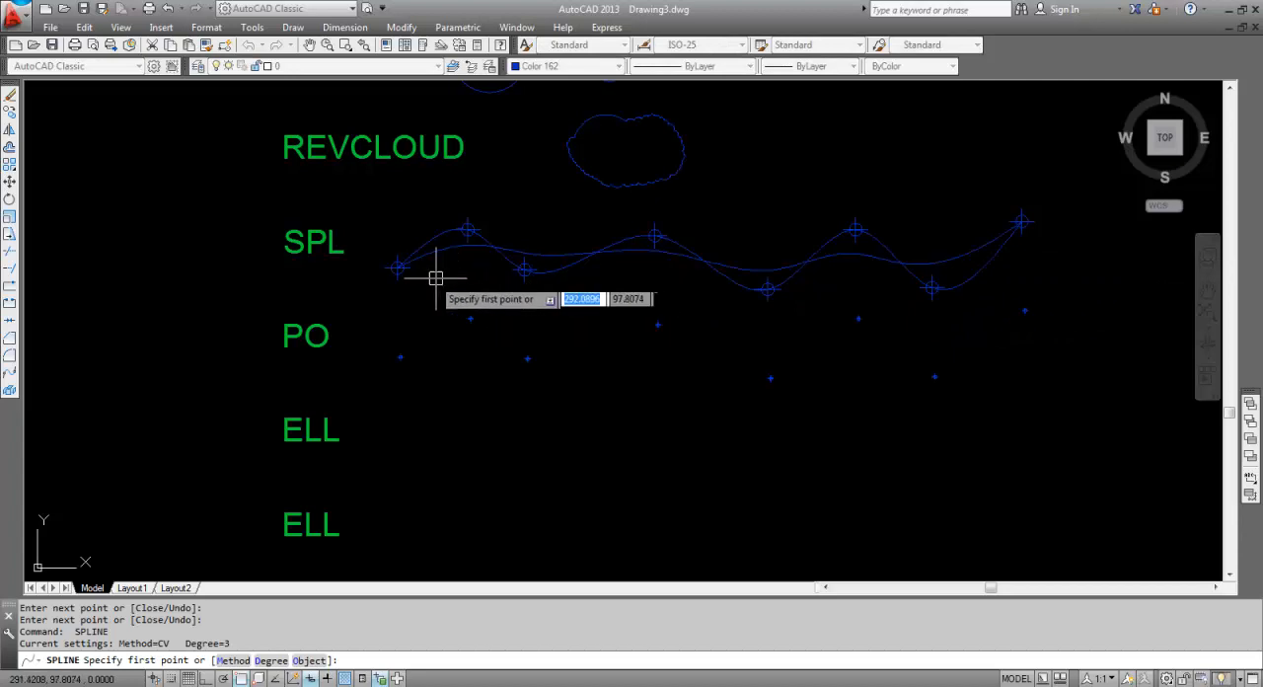
Examine the Fit and CV splines in the SPL row up close, comparing how each runs relative to the points.
scroll(407, 278, up, 2)
scroll(846, 259, down, 3)
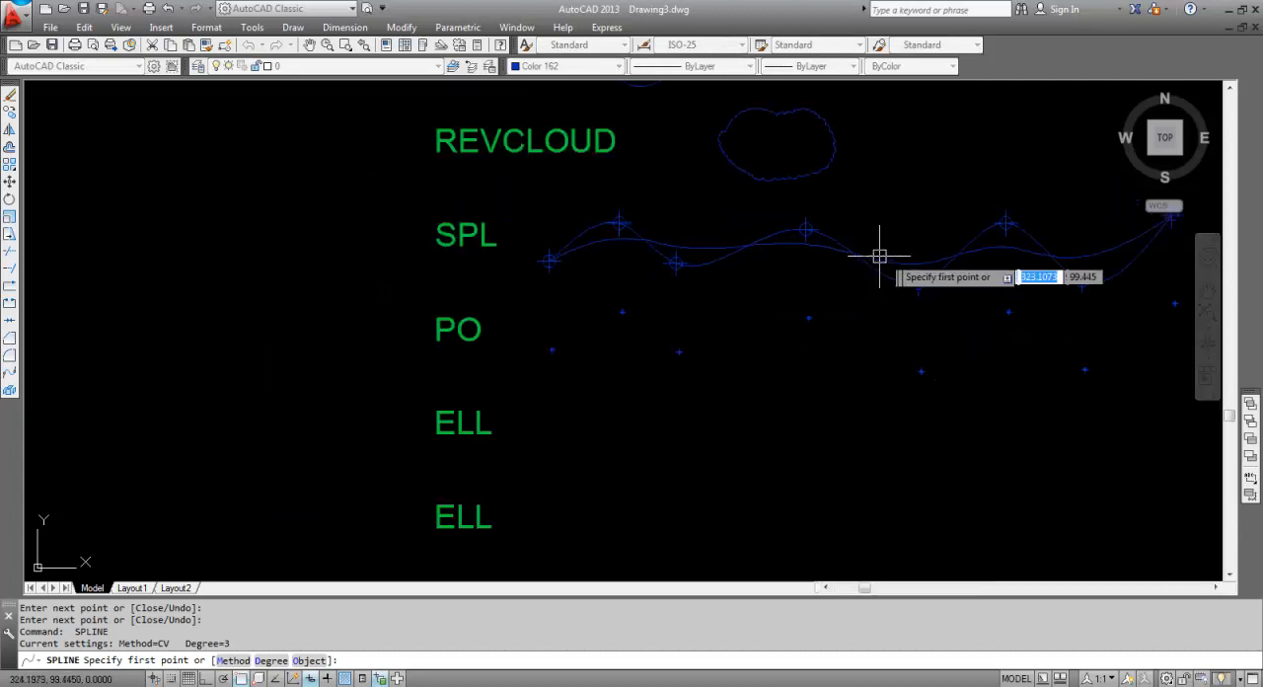
scroll(882, 260, up, 2)
key(Escape)
scroll(408, 261, up, 2)
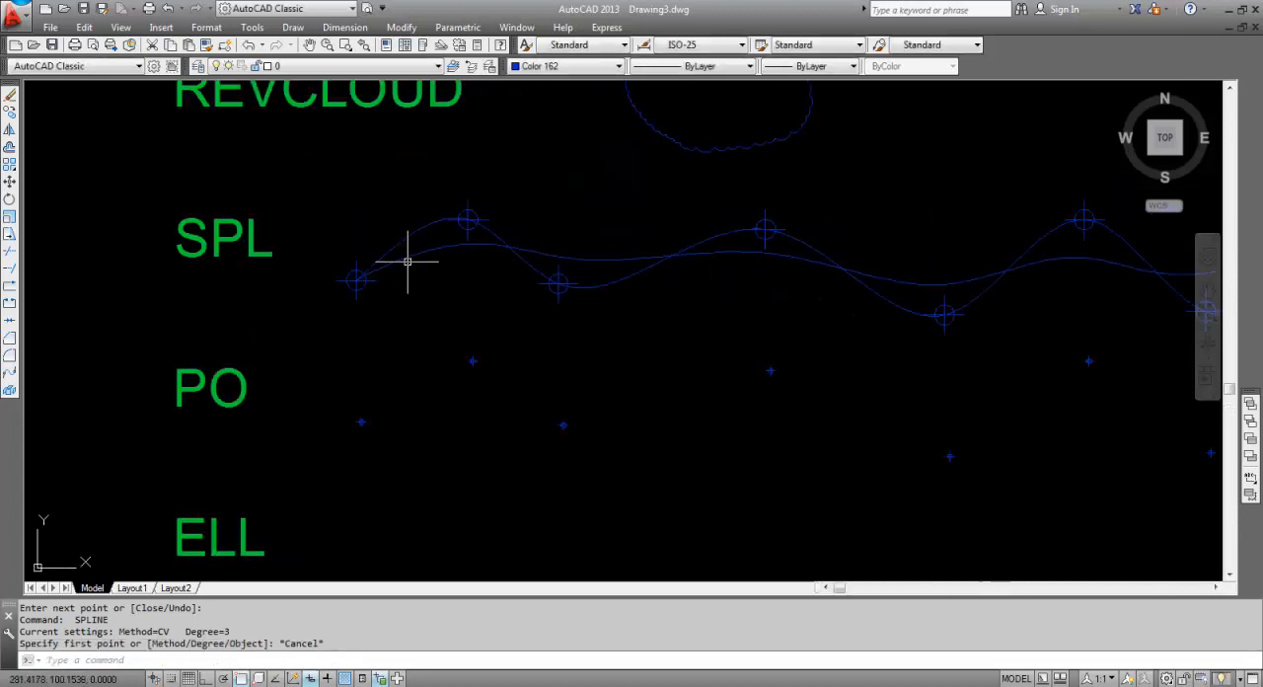
key(Escape)
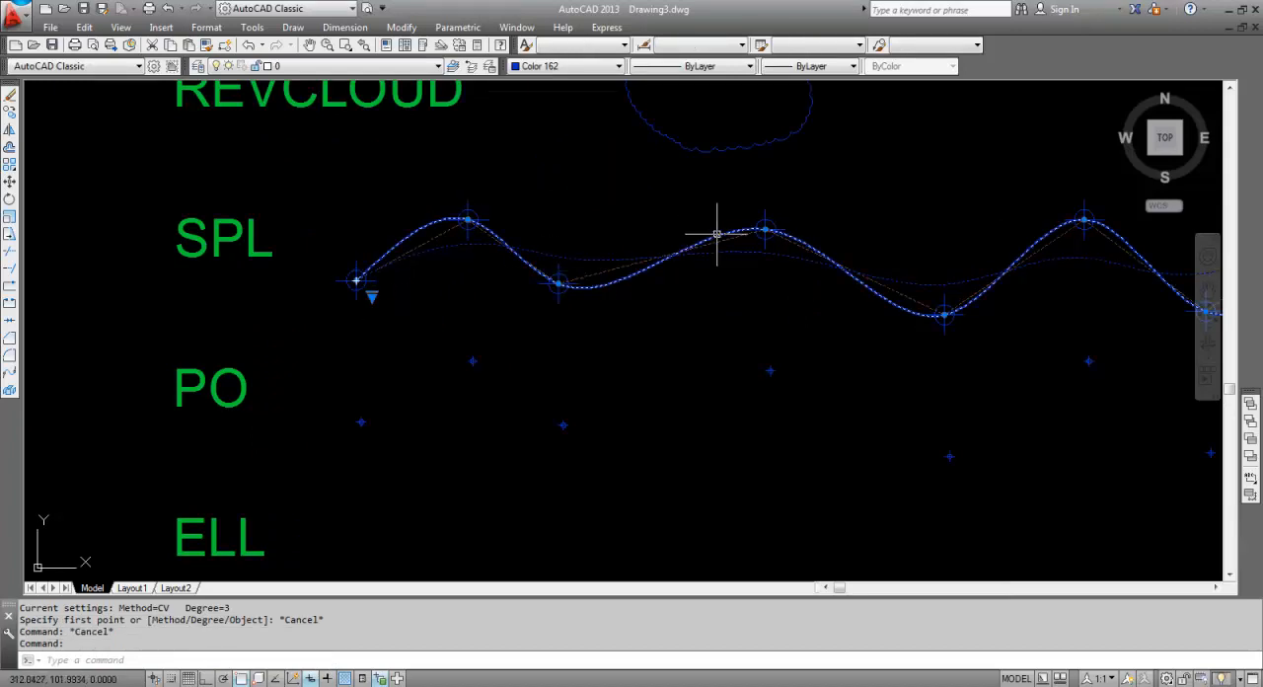
mouse_move(1084, 221)
middle_down()
mouse_move(780, 207)
mouse_move(806, 212)
middle_up()
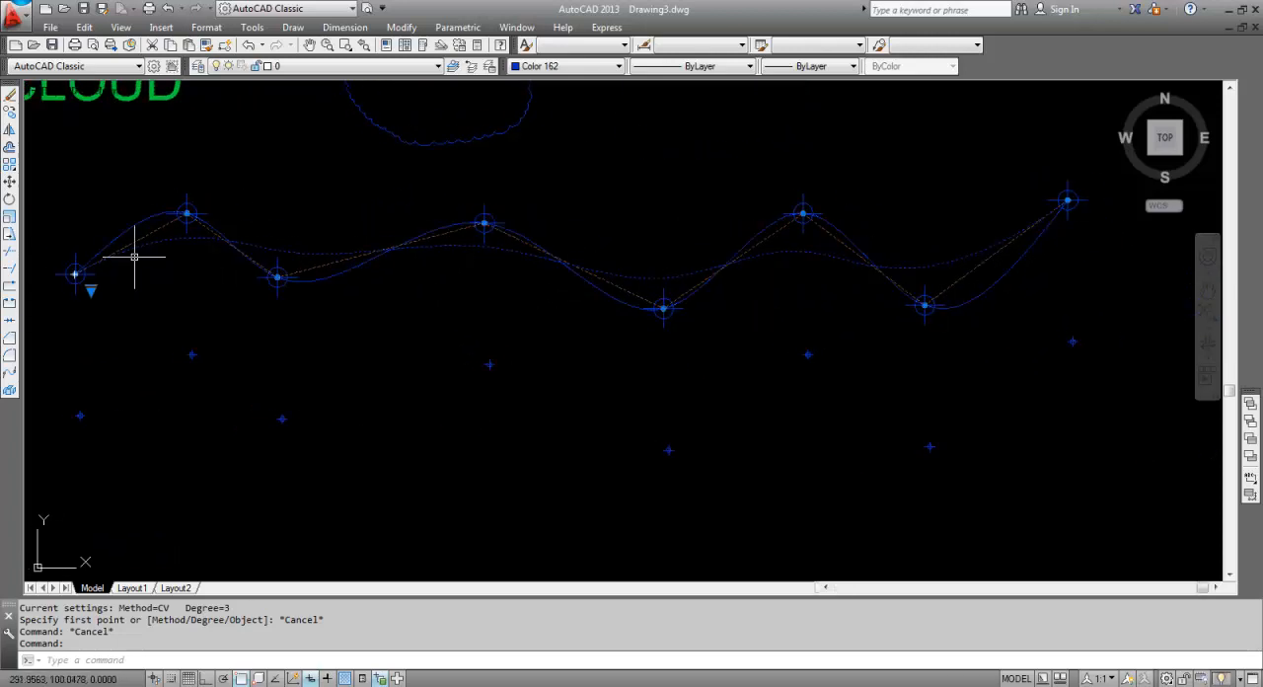
middle_drag(135, 259, 254, 262)
scroll(329, 260, up, 2)
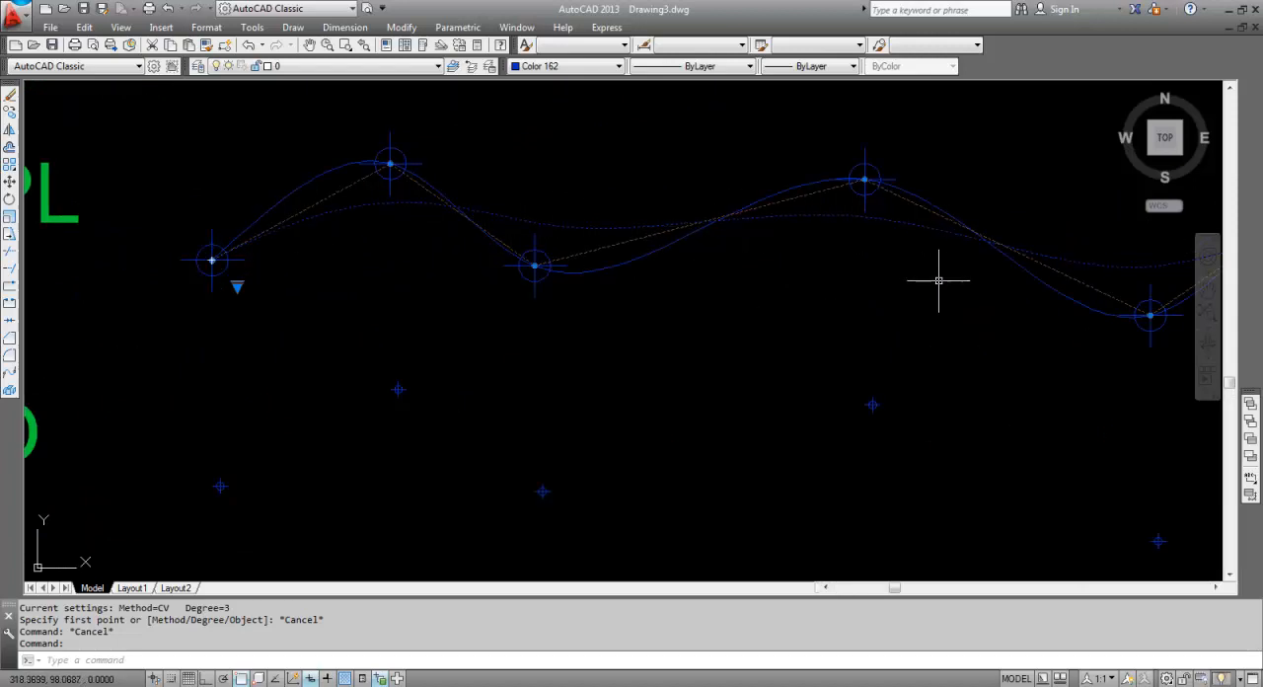
middle_drag(1071, 259, 674, 301)
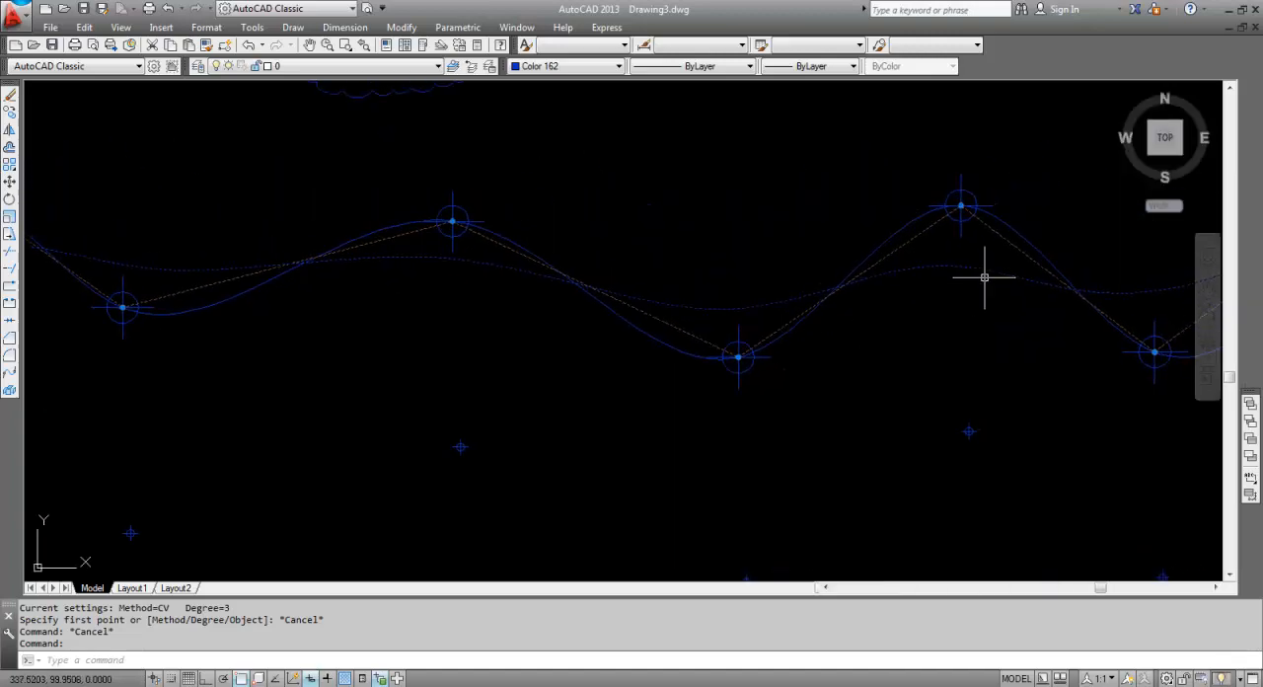
mouse_move(983, 279)
middle_down()
mouse_move(798, 271)
mouse_move(564, 329)
middle_up()
key(Escape)
scroll(973, 260, down, 2)
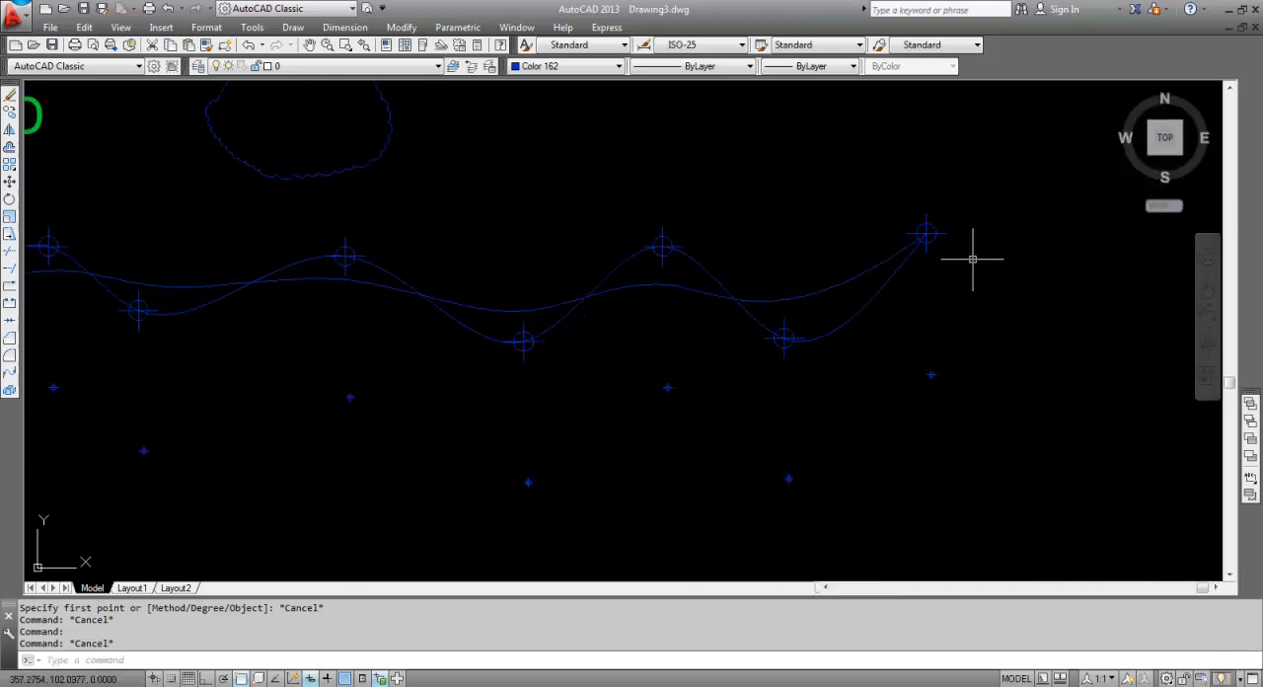
Draw an ellipse (ELL) in the first ELL row with Ortho on, its vertical axis about 6 units and much wider horizontally.
scroll(626, 344, down, 2)
scroll(539, 237, down, 1)
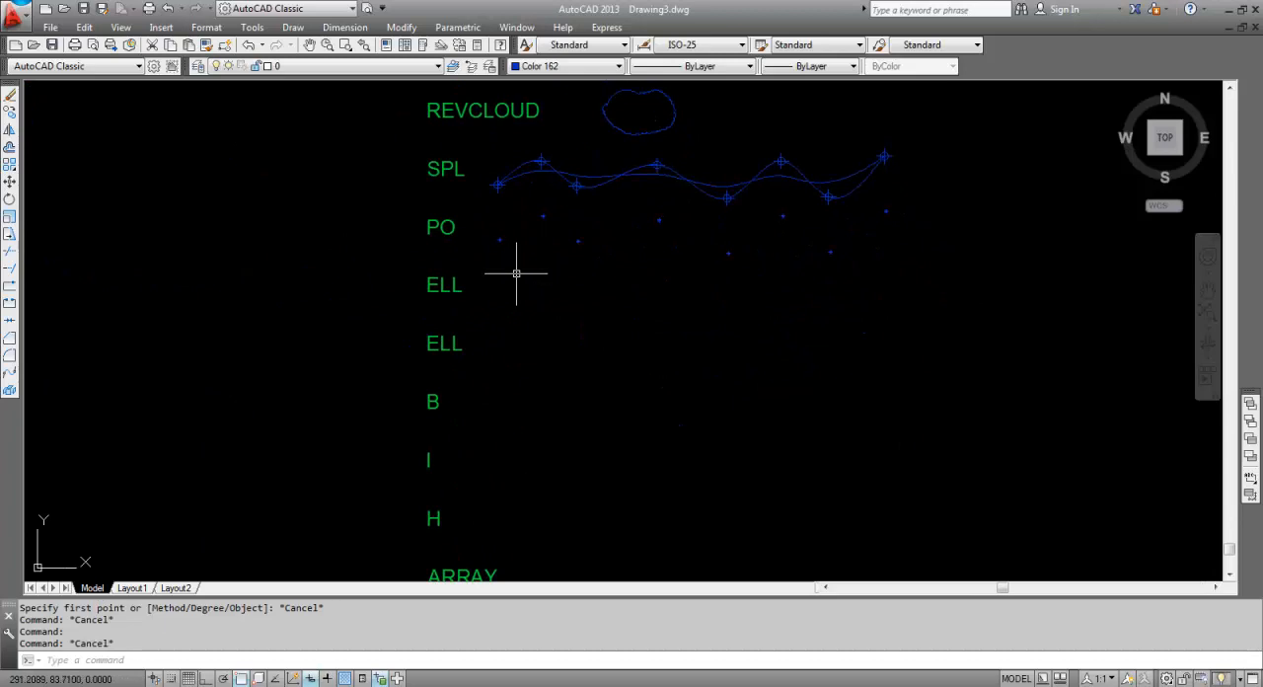
key(Escape)
scroll(489, 291, up, 2)
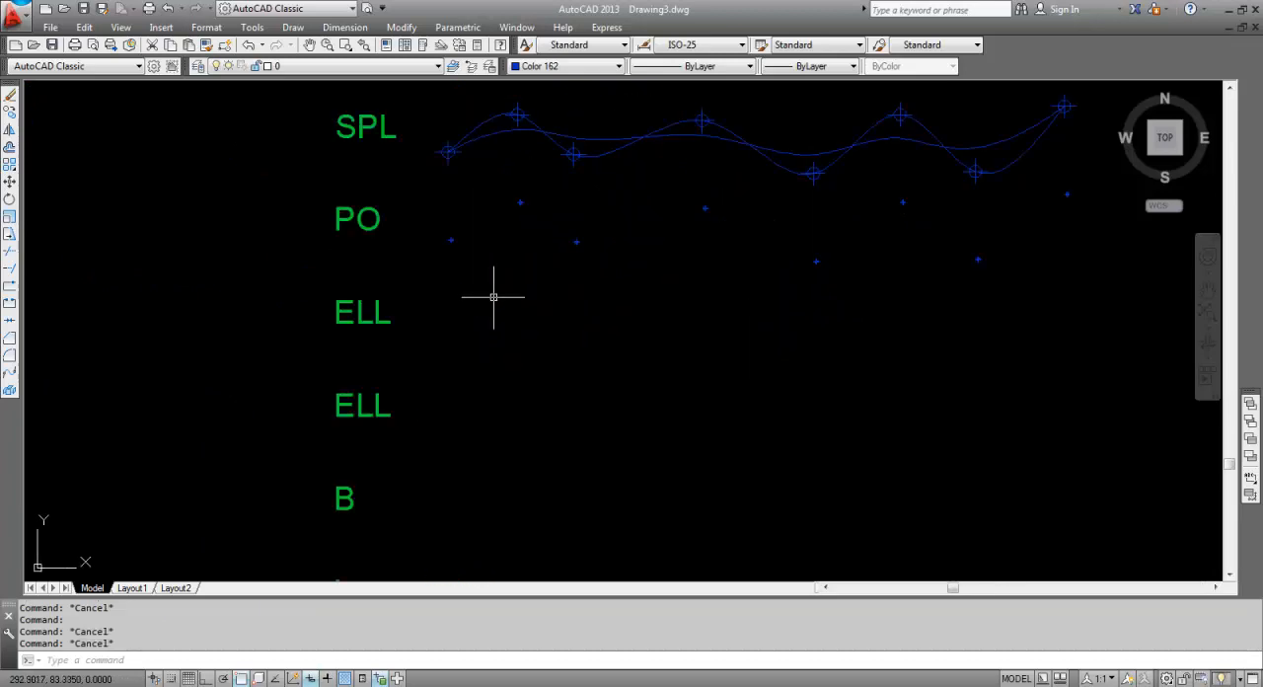
key(Return)
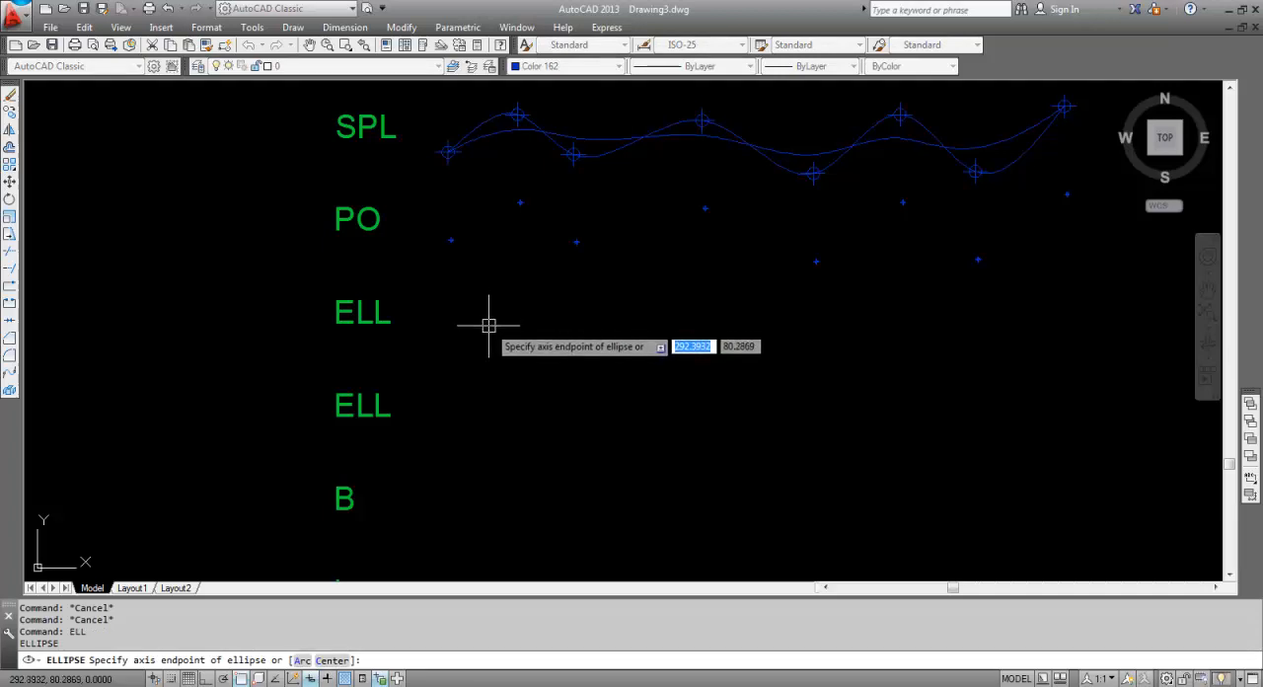
click(633, 328)
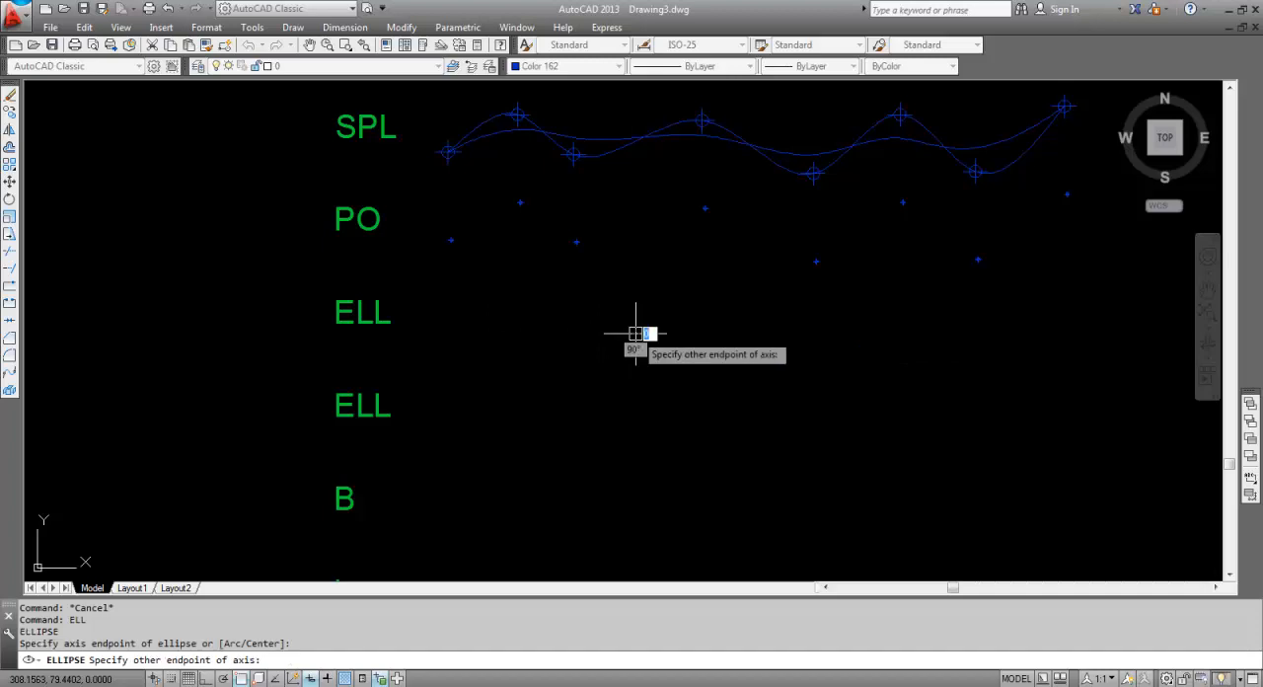
key(F8)
click(625, 277)
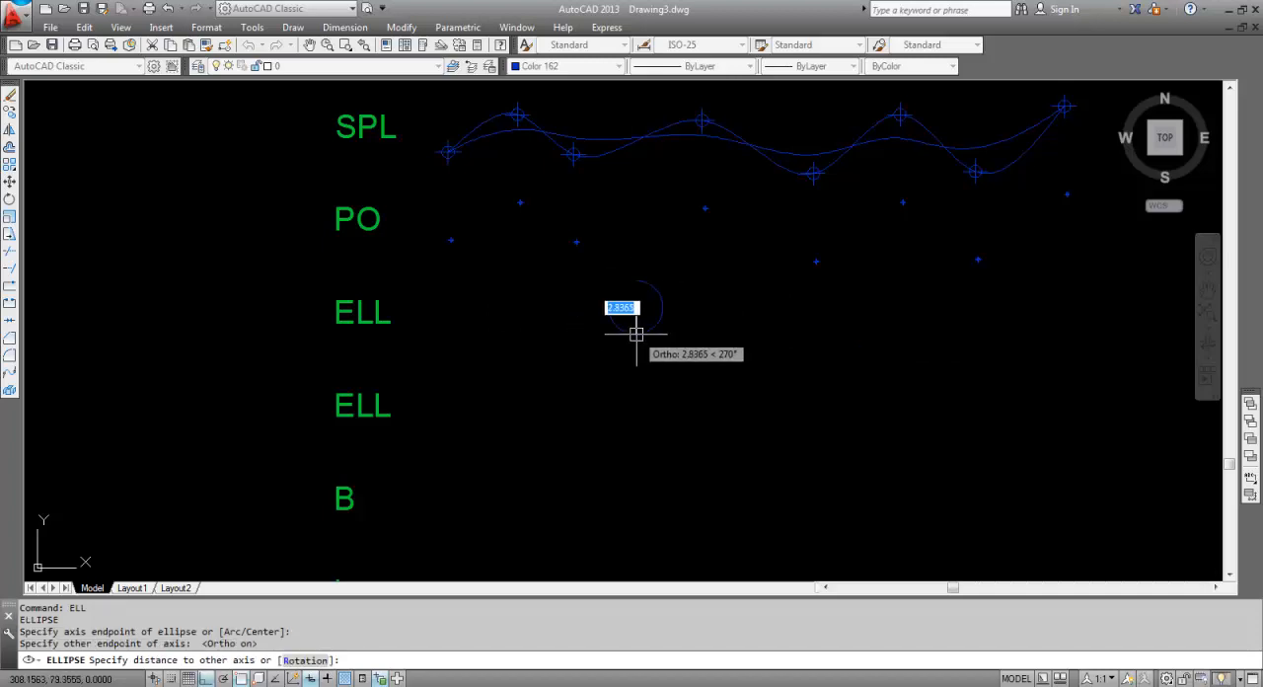
click(805, 312)
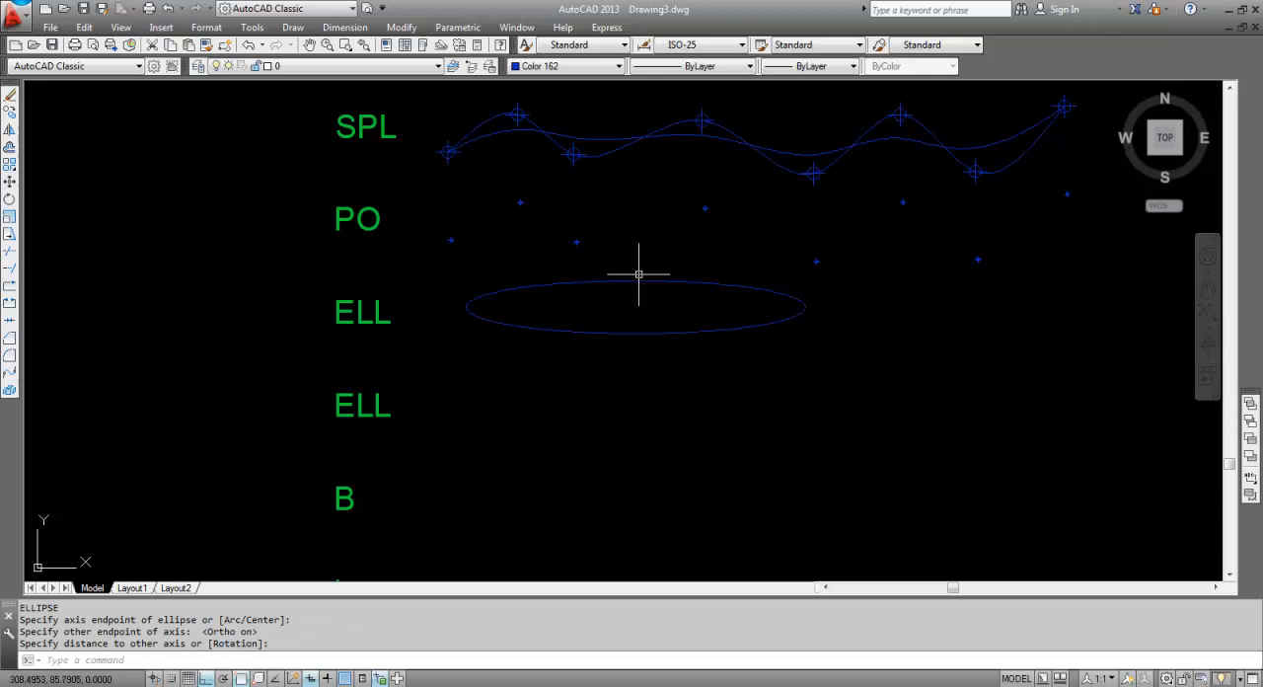
key(Escape)
Draw the lower-left quarter of an ellipse in the second ELL row, using the Arc option and a vertical axis about 4 units long.
middle_drag(509, 396, 519, 357)
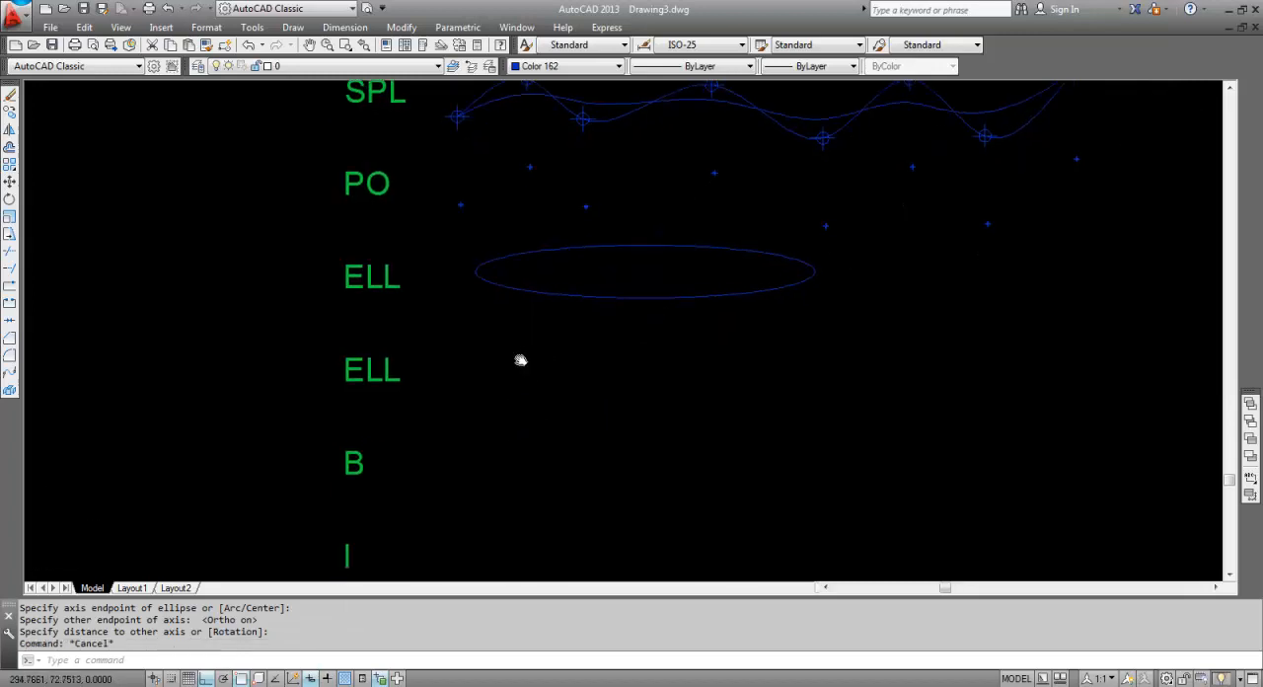
key(Escape)
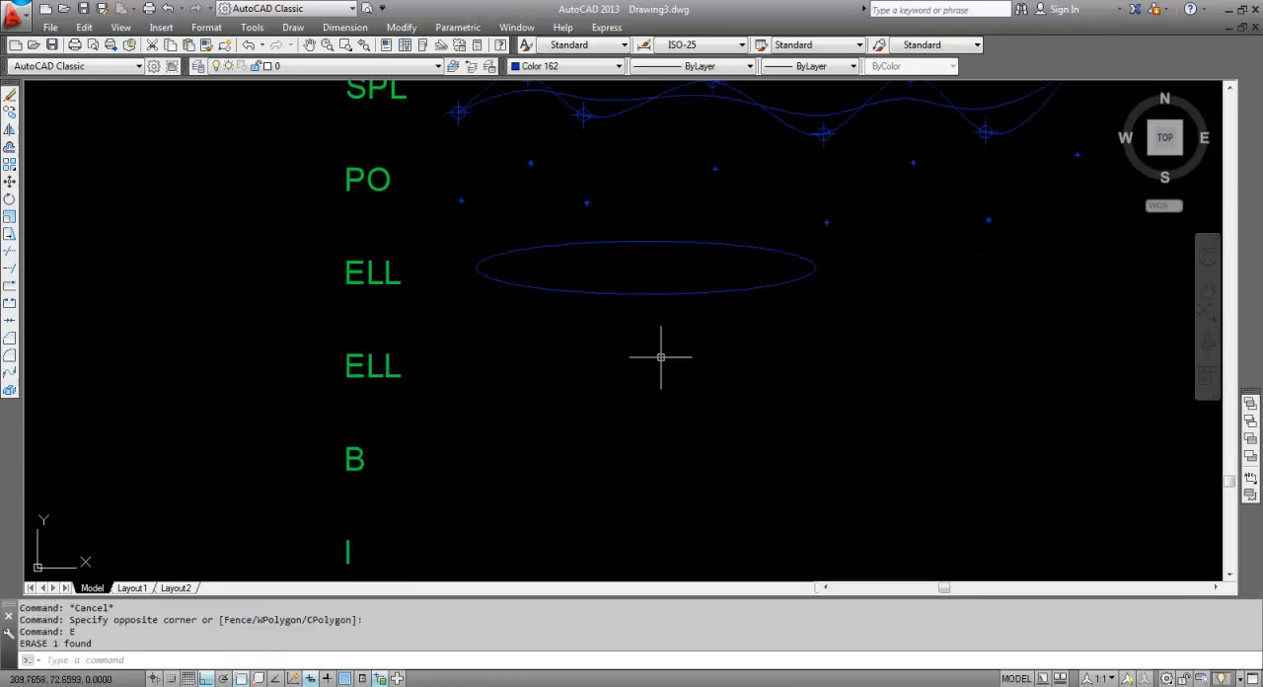
text(LL)
key(Return)
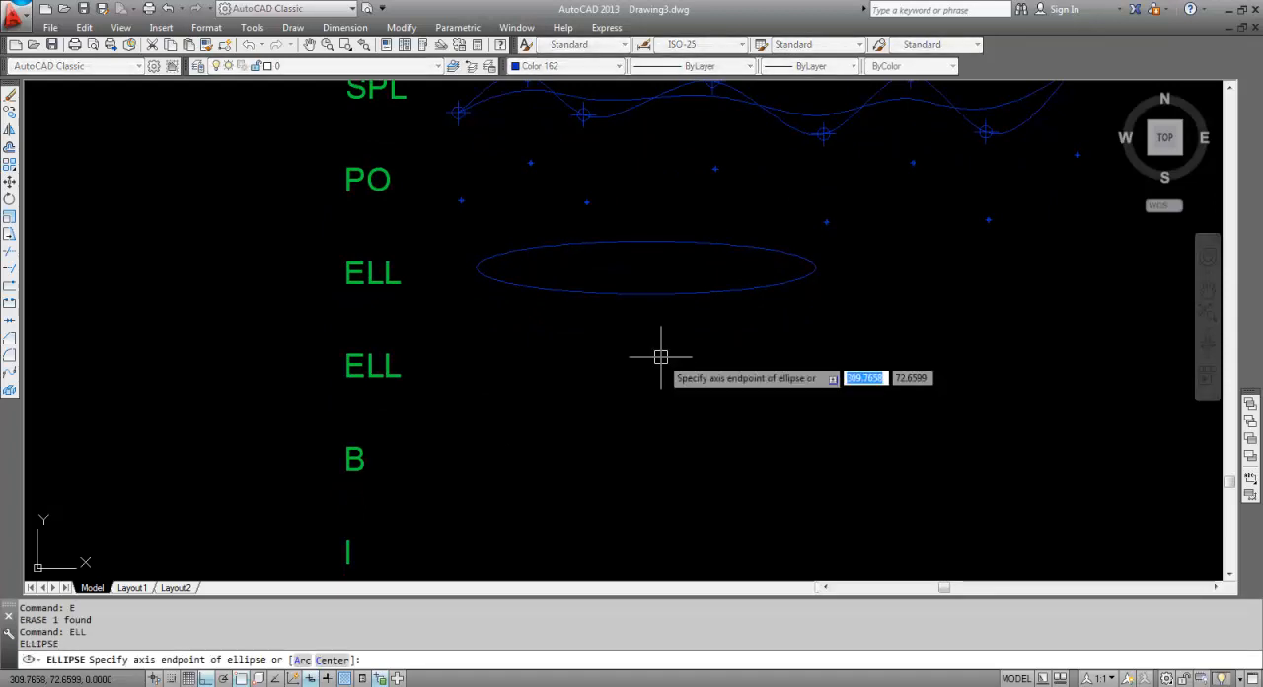
click(302, 660)
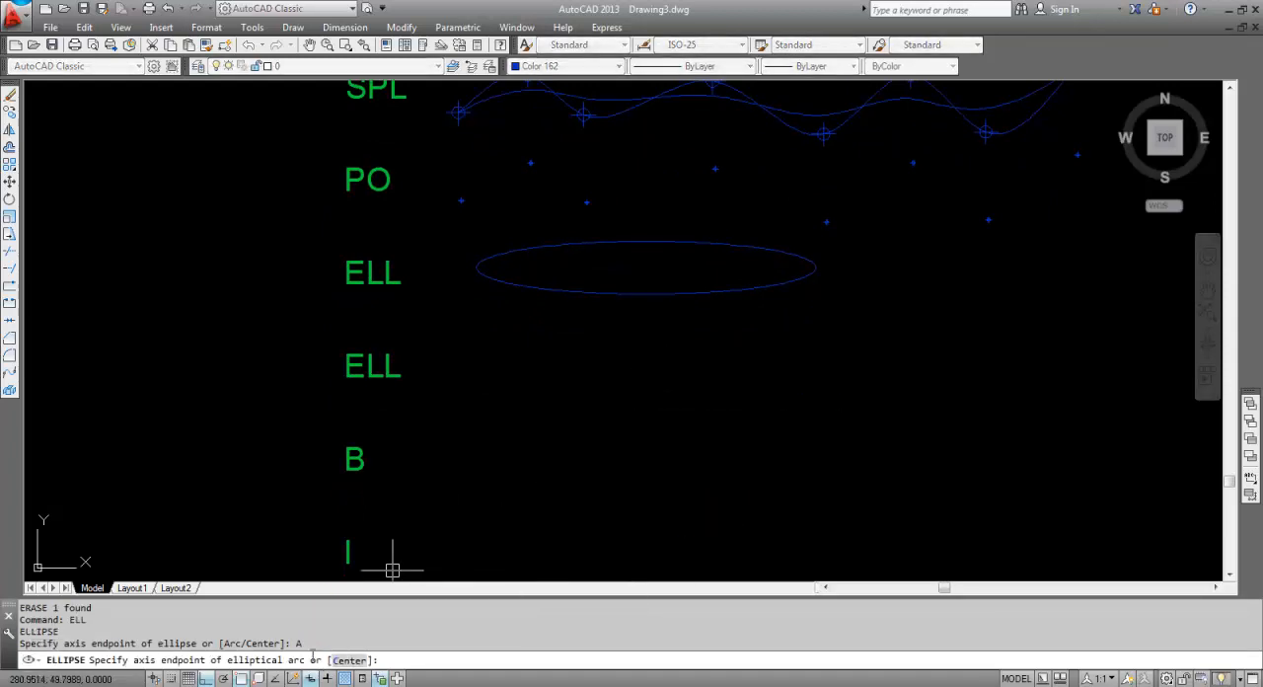
click(673, 369)
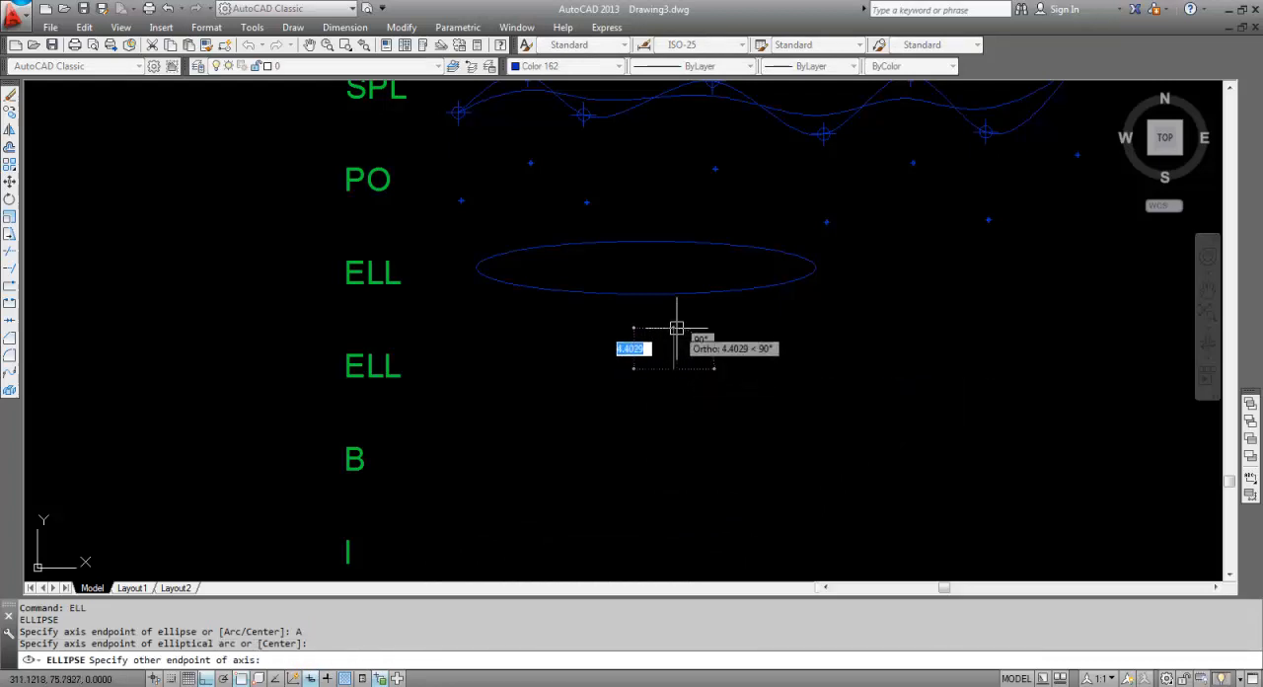
click(675, 332)
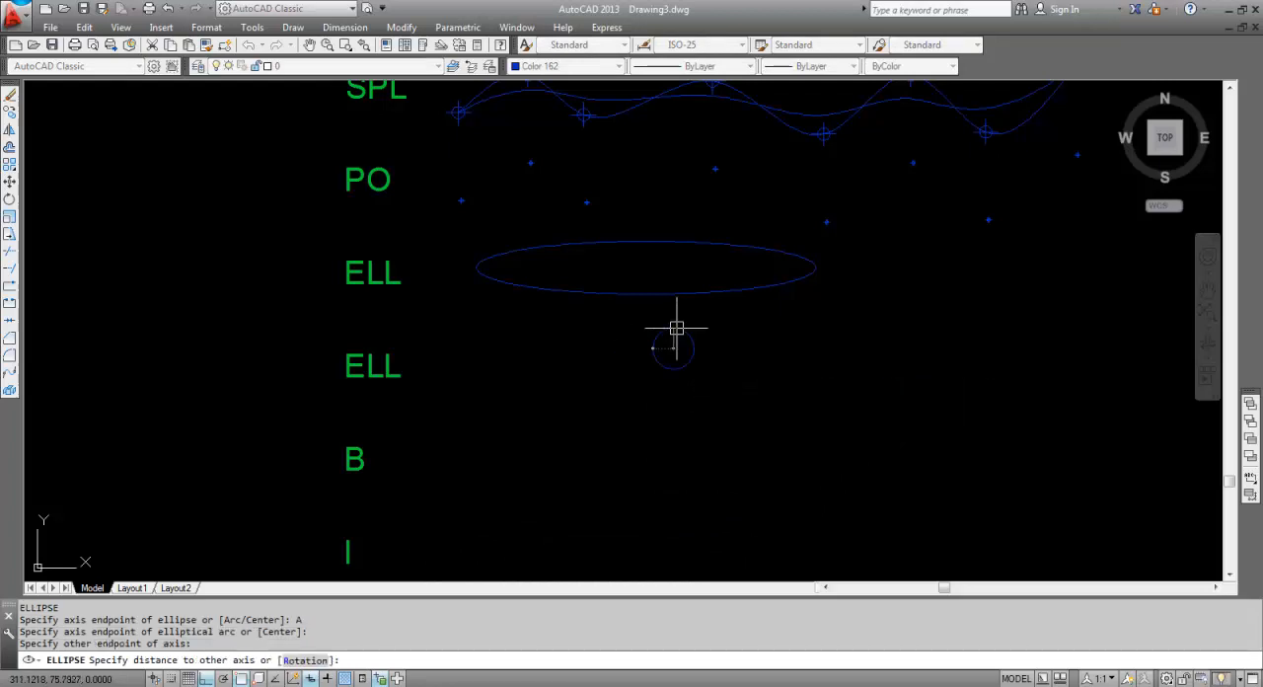
click(560, 349)
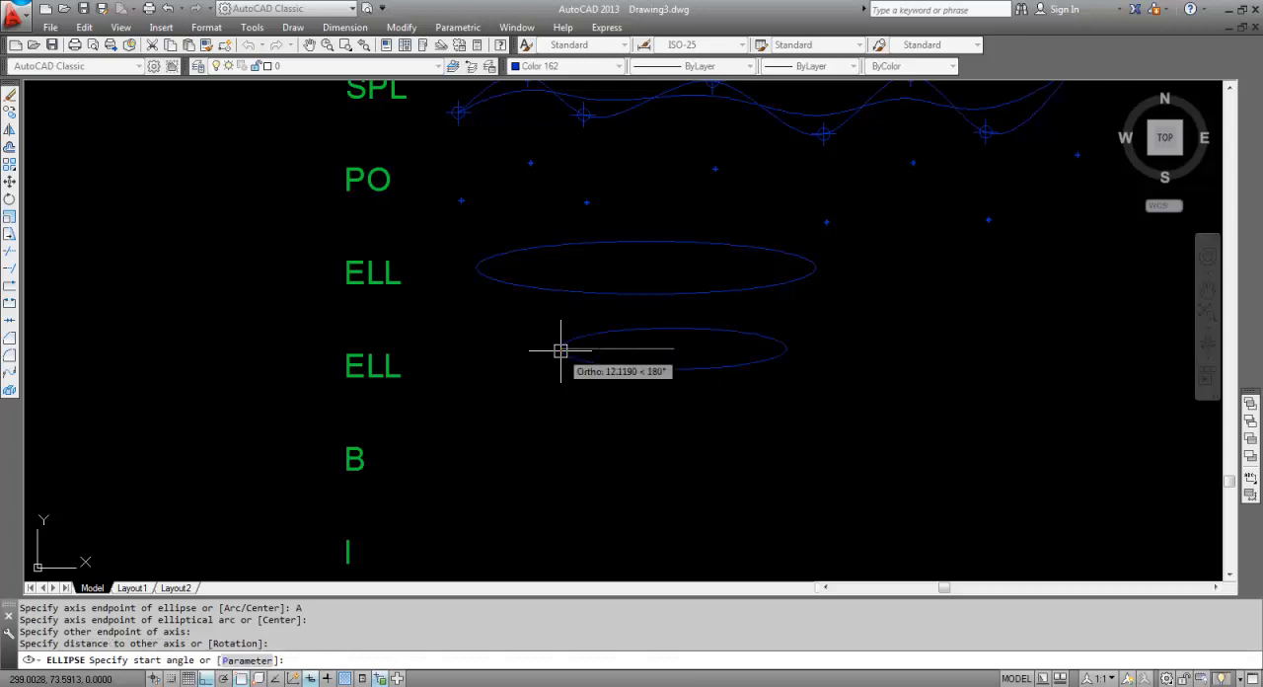
click(624, 376)
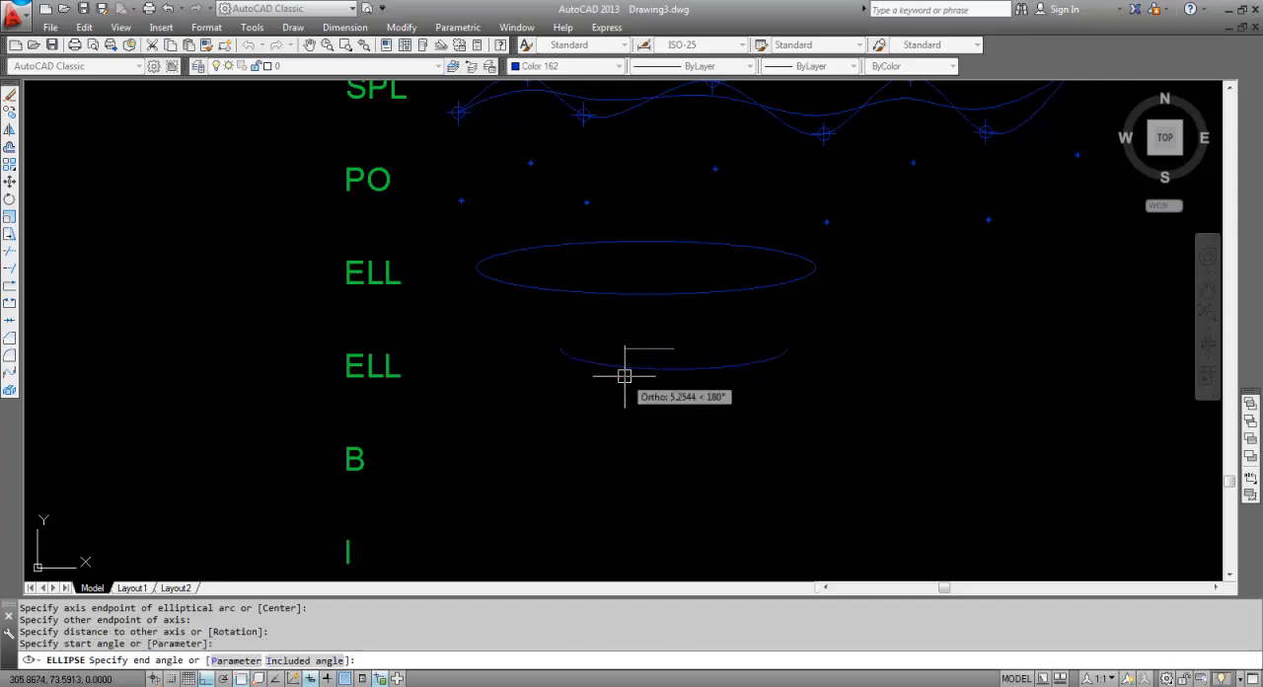
click(623, 375)
click(674, 370)
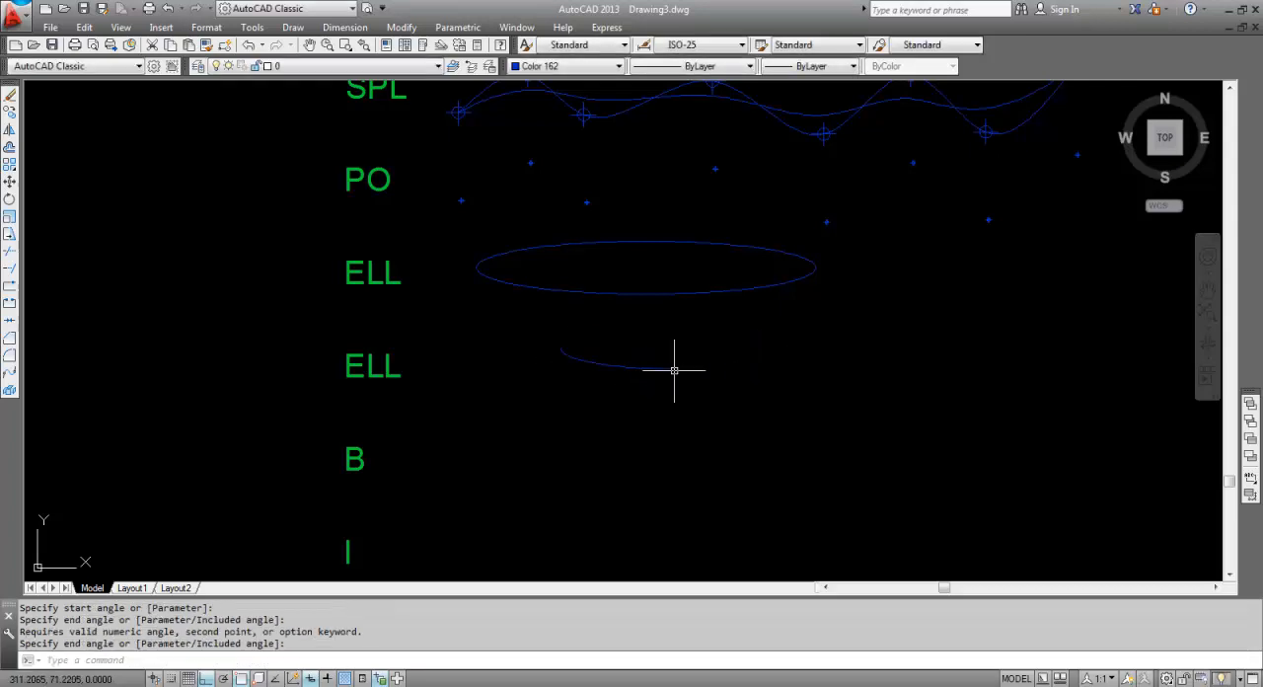
Look over the ellipse and elliptical arc and the B, I, H and ARRAY labels below them.
scroll(680, 366, up, 2)
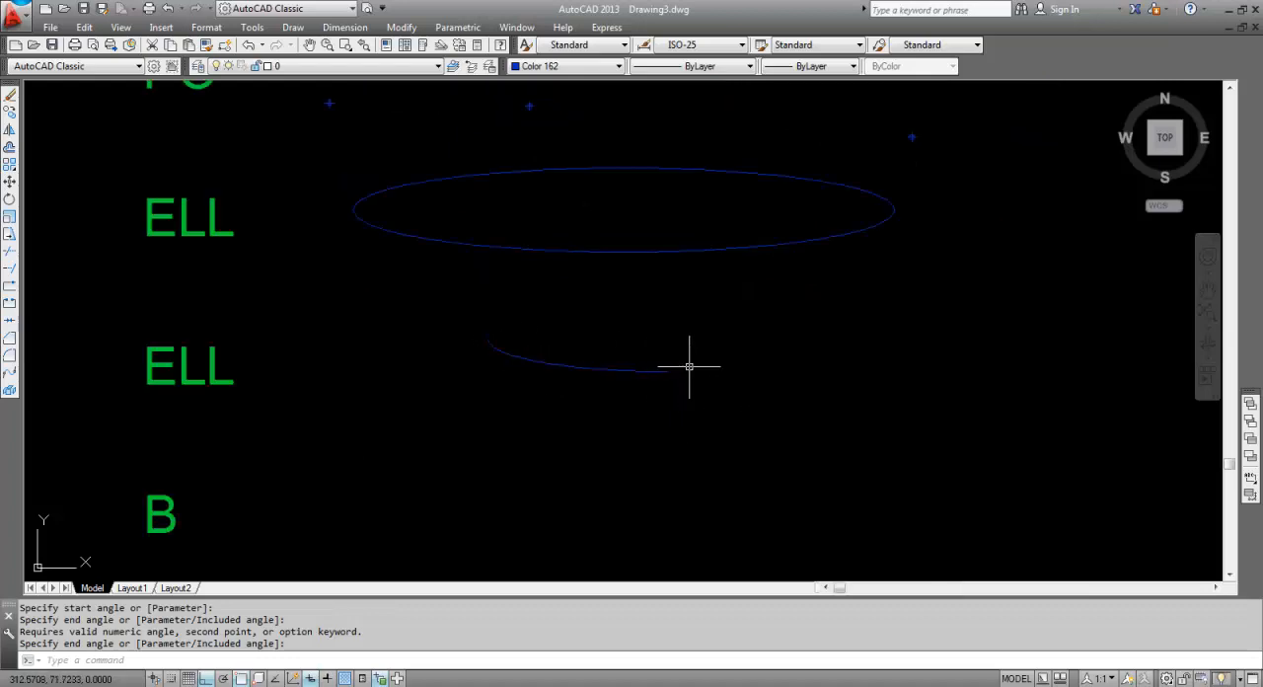
scroll(686, 345, down, 4)
middle_drag(712, 363, 639, 353)
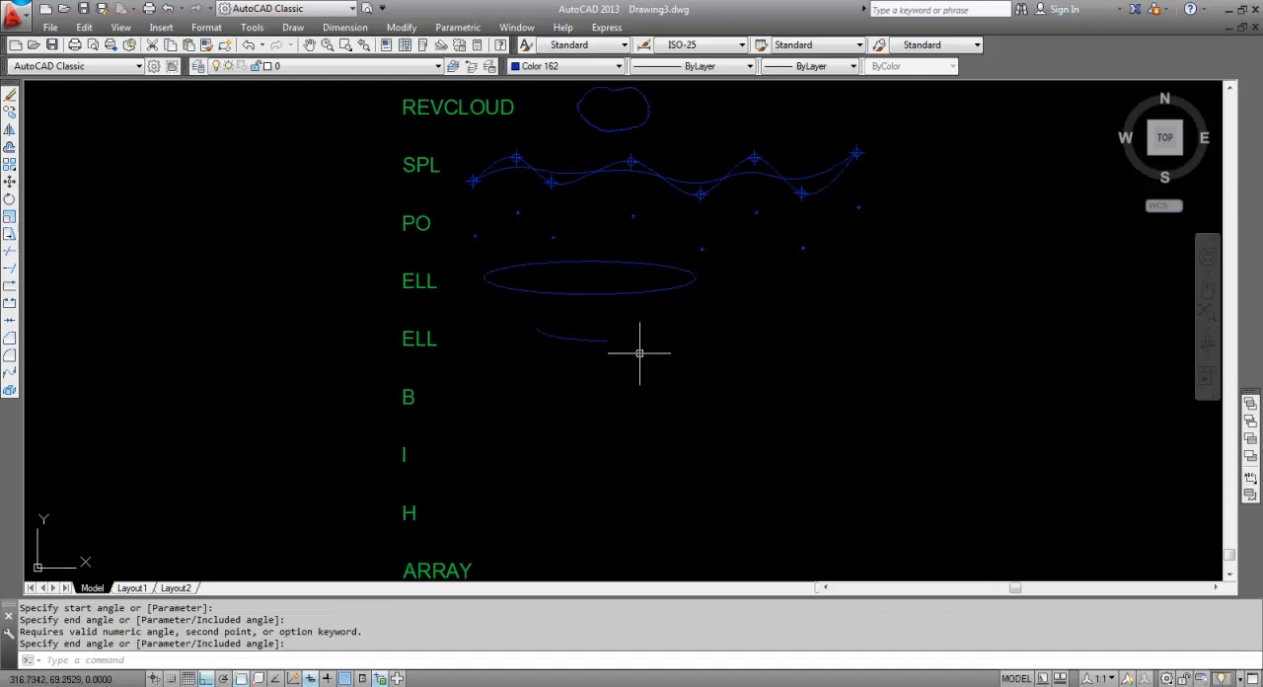
scroll(586, 363, up, 2)
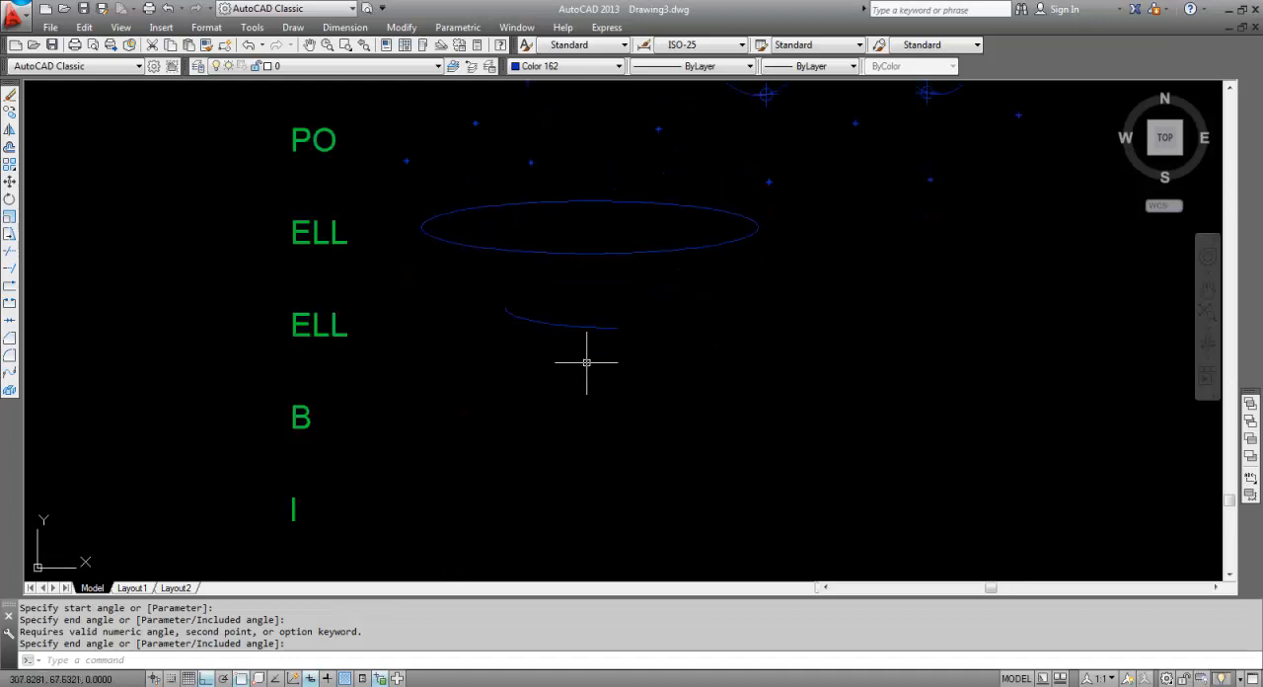
key(Escape)
scroll(586, 363, down, 2)
middle_drag(595, 386, 589, 332)
key(Escape)
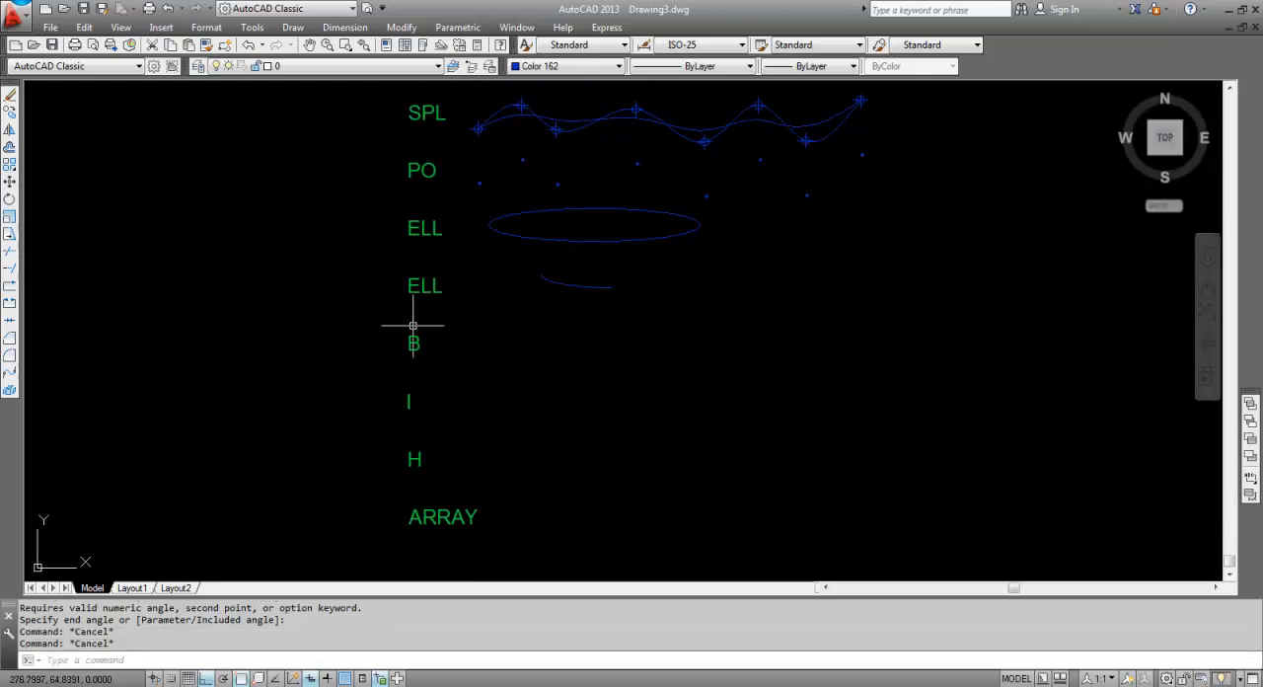
scroll(459, 340, down, 2)
middle_drag(484, 329, 479, 349)
scroll(650, 232, up, 2)
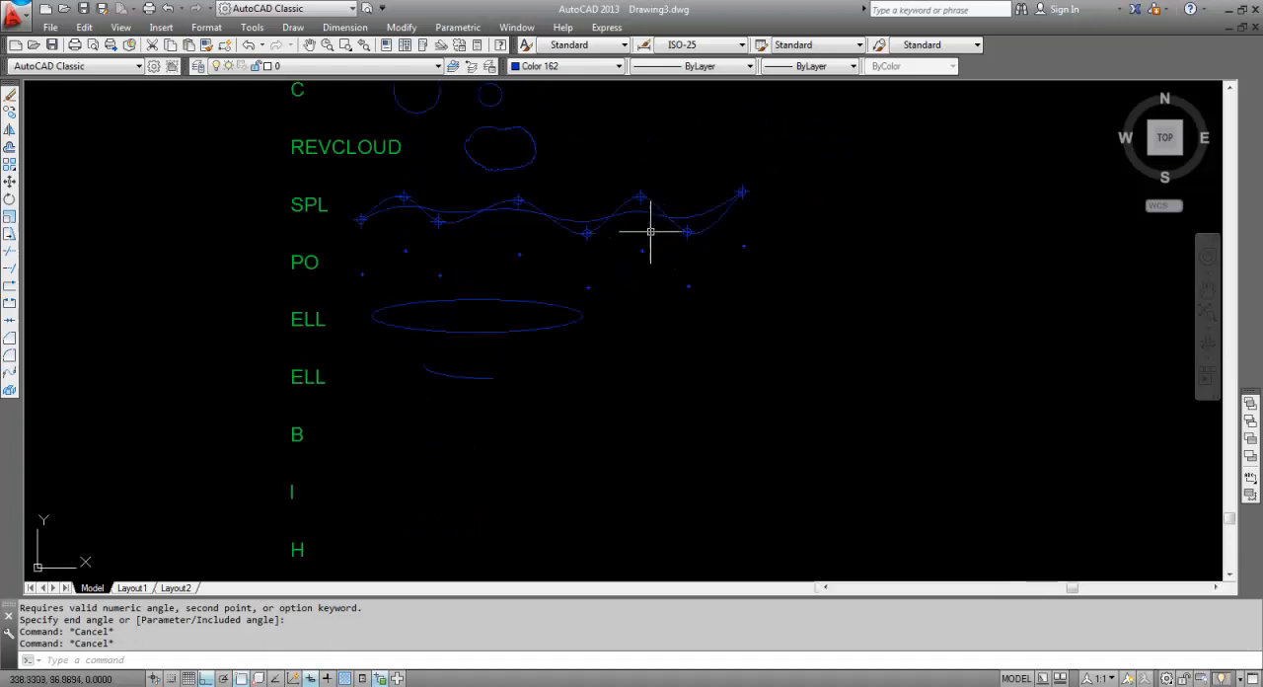
Copy (CO) both splines and their points, except the second from the left, about 37 units straight down from the SPL row into the B row.
click(846, 230)
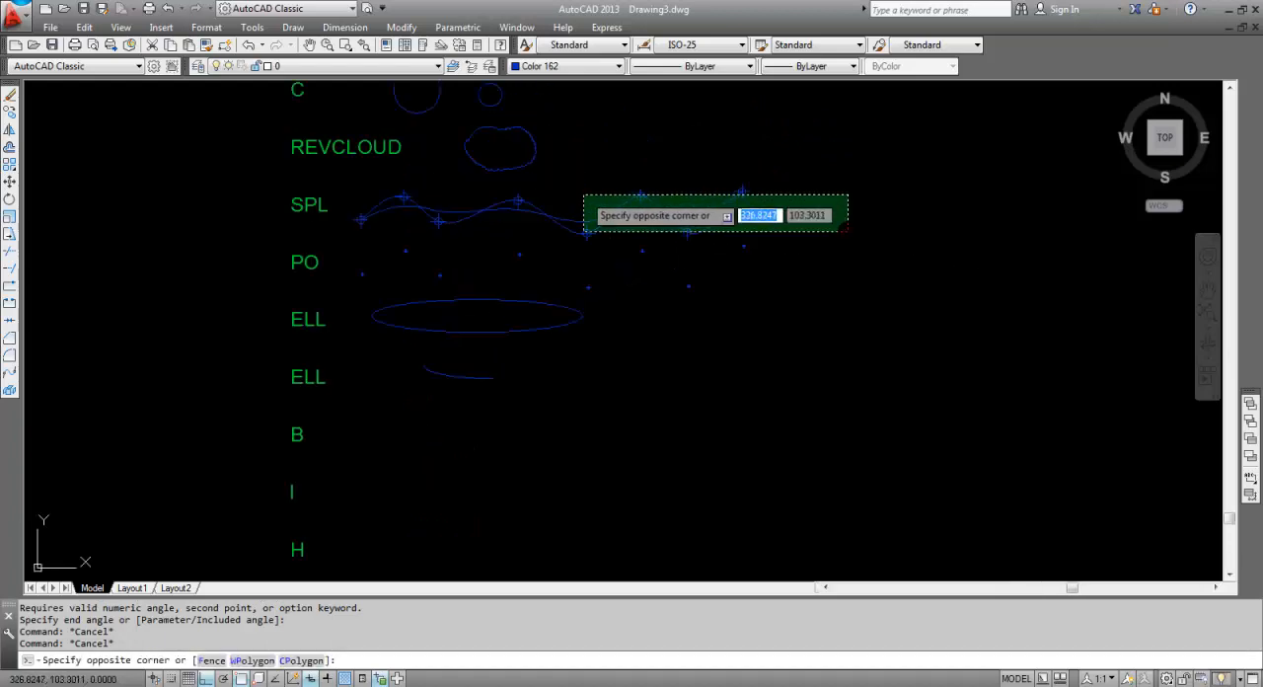
click(611, 186)
click(620, 230)
click(559, 219)
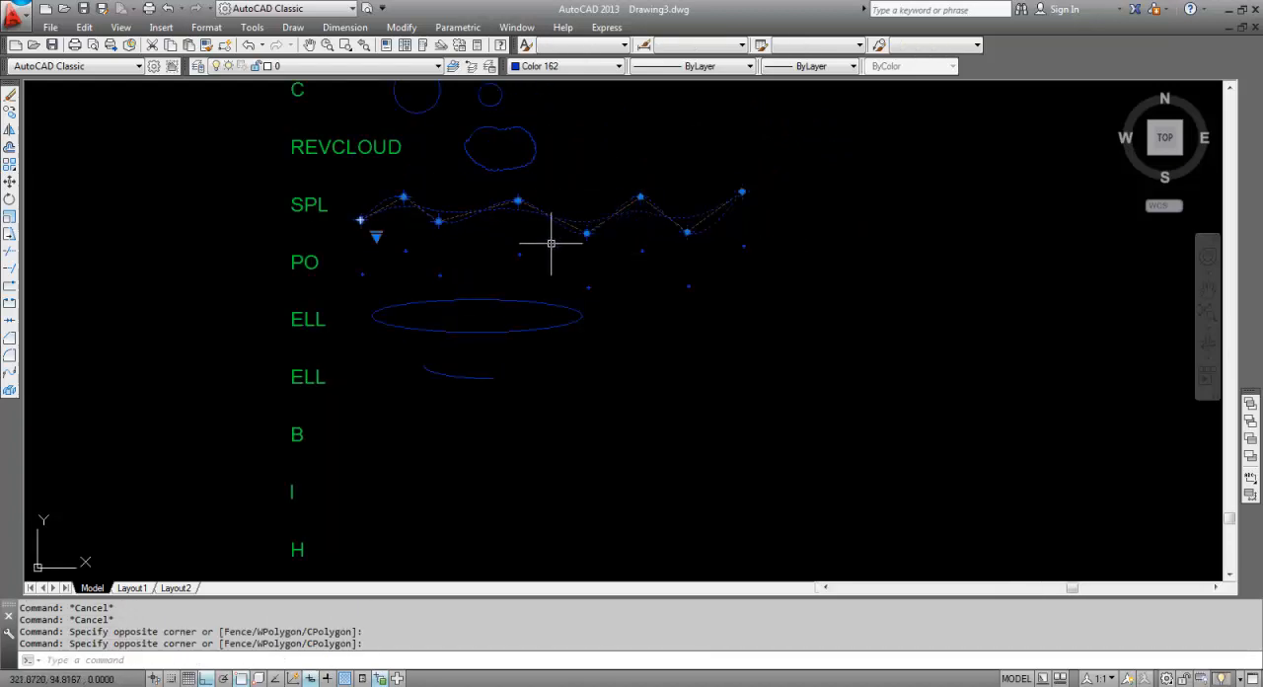
click(549, 241)
click(498, 195)
click(482, 237)
click(416, 209)
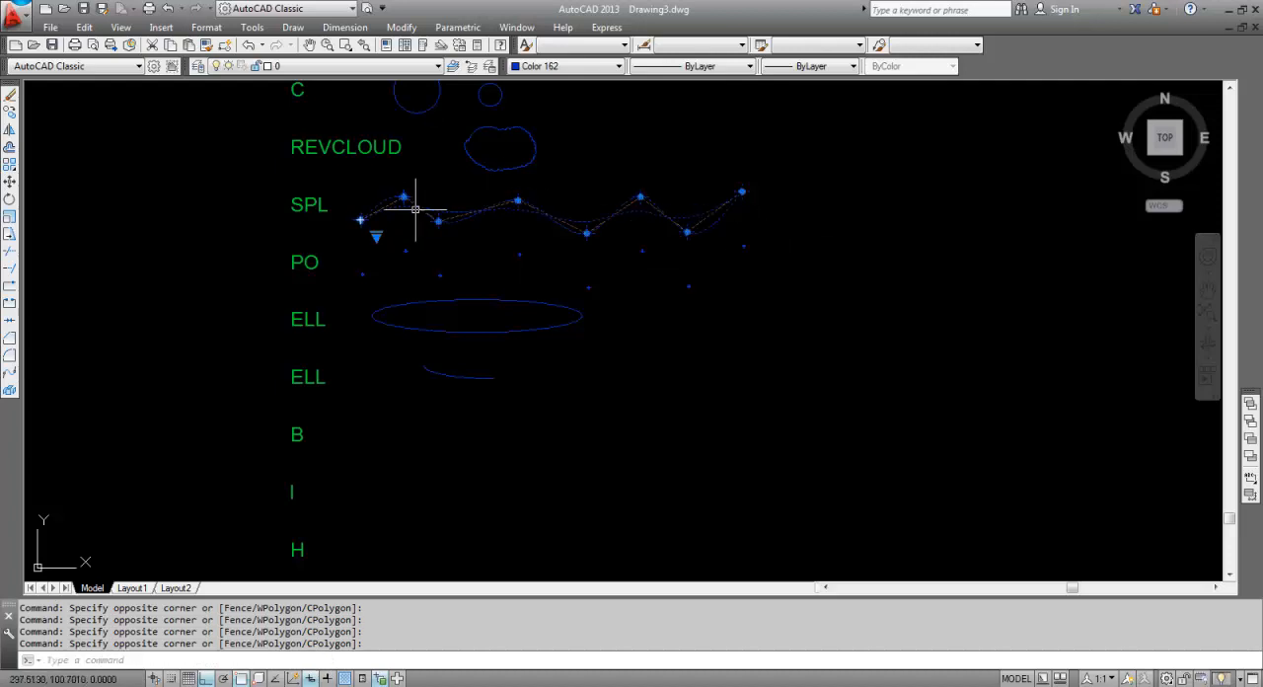
click(402, 213)
click(351, 206)
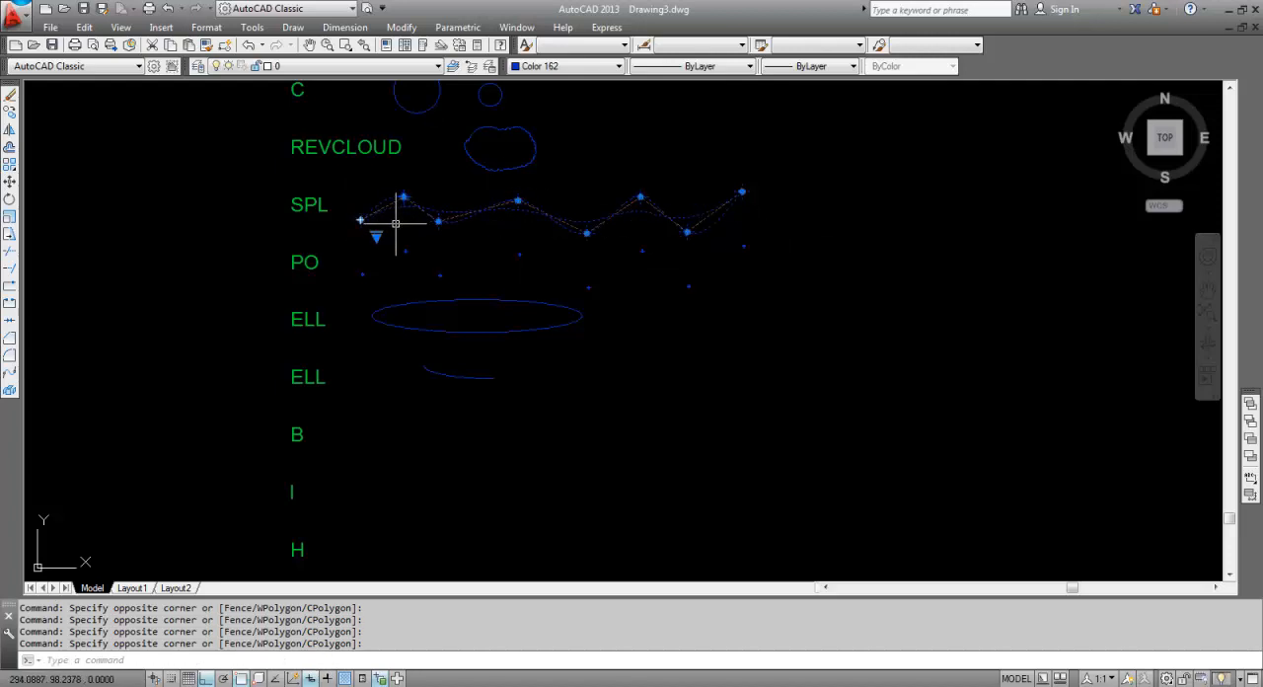
text(o)
key(Return)
click(865, 208)
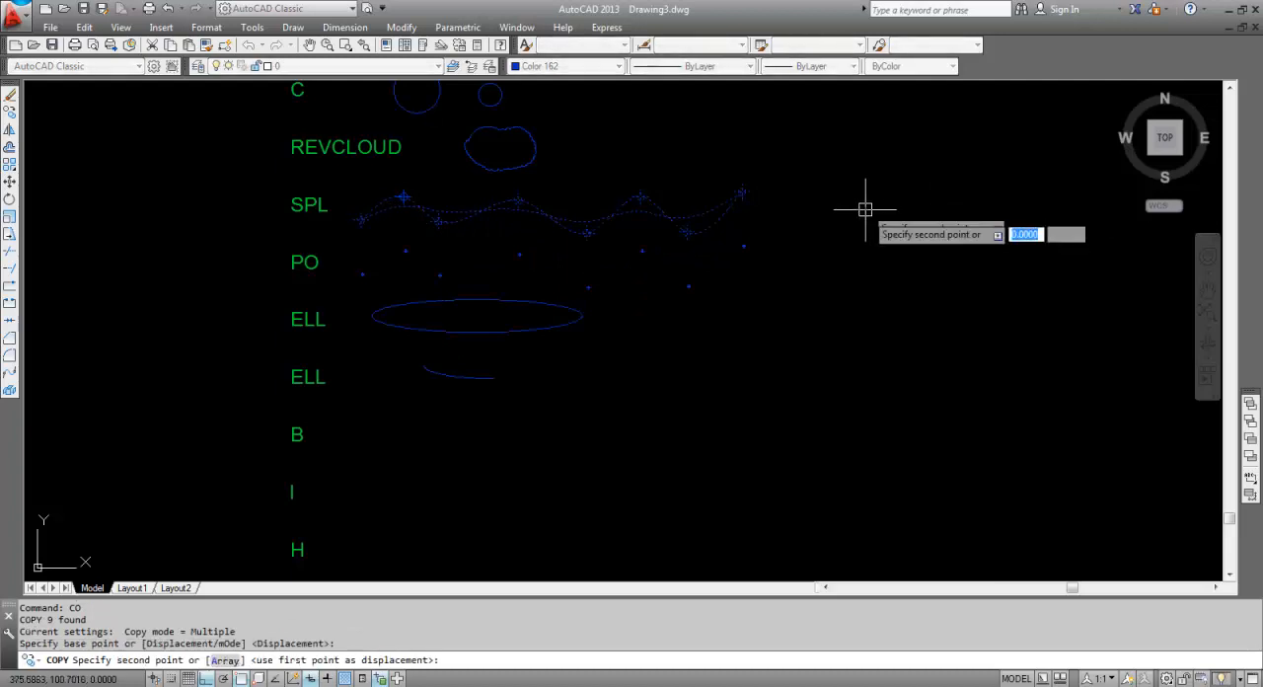
click(886, 417)
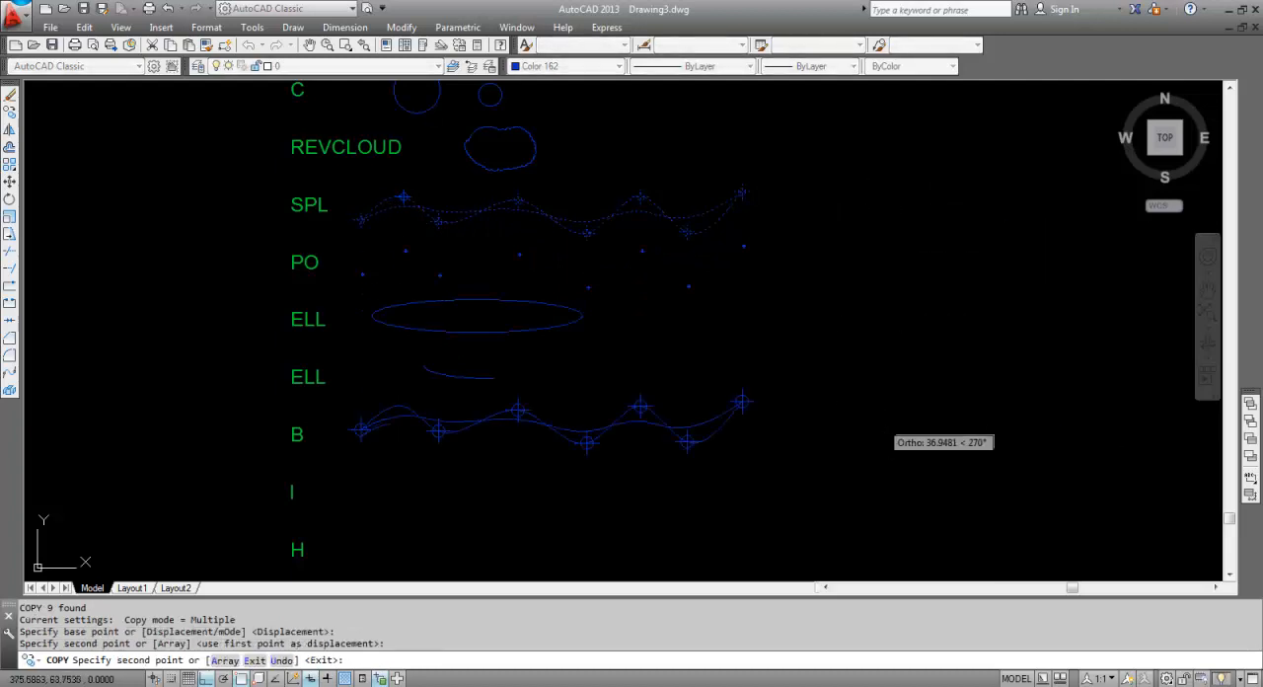
key(Escape)
Select the copied splines and points in the B row and start a block definition (B) named BLOQUE1.
click(844, 474)
click(580, 387)
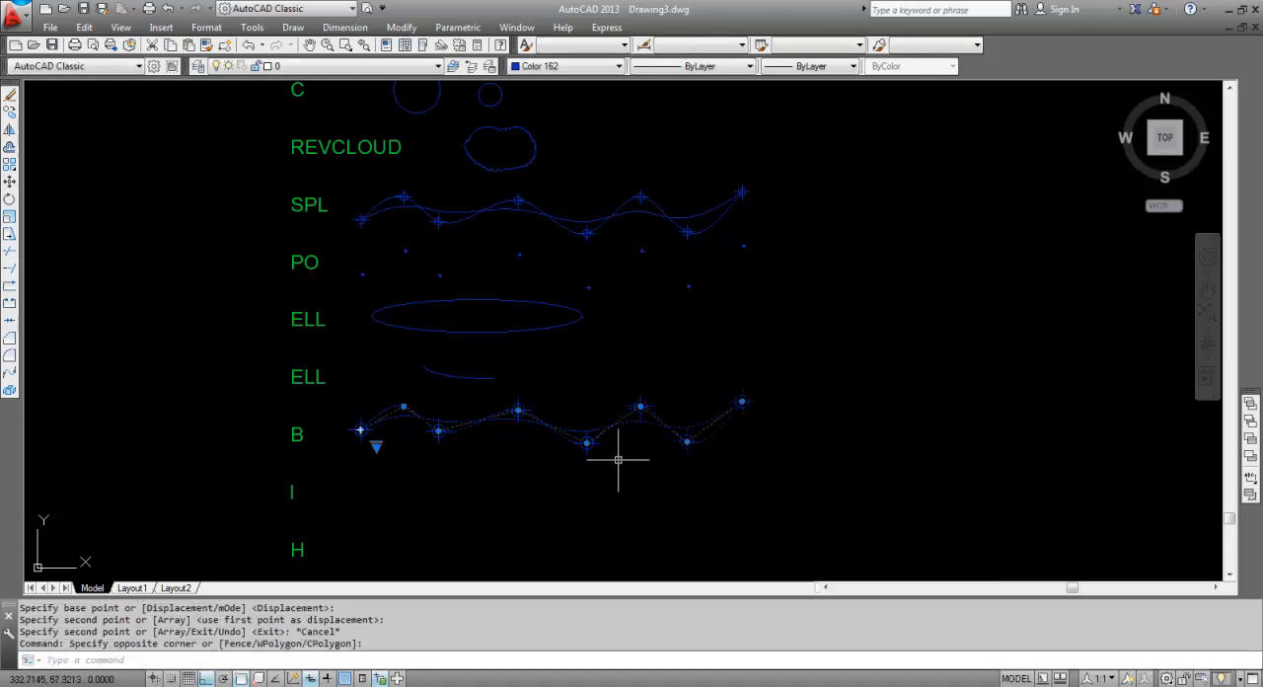
click(613, 479)
click(463, 375)
click(500, 464)
click(434, 433)
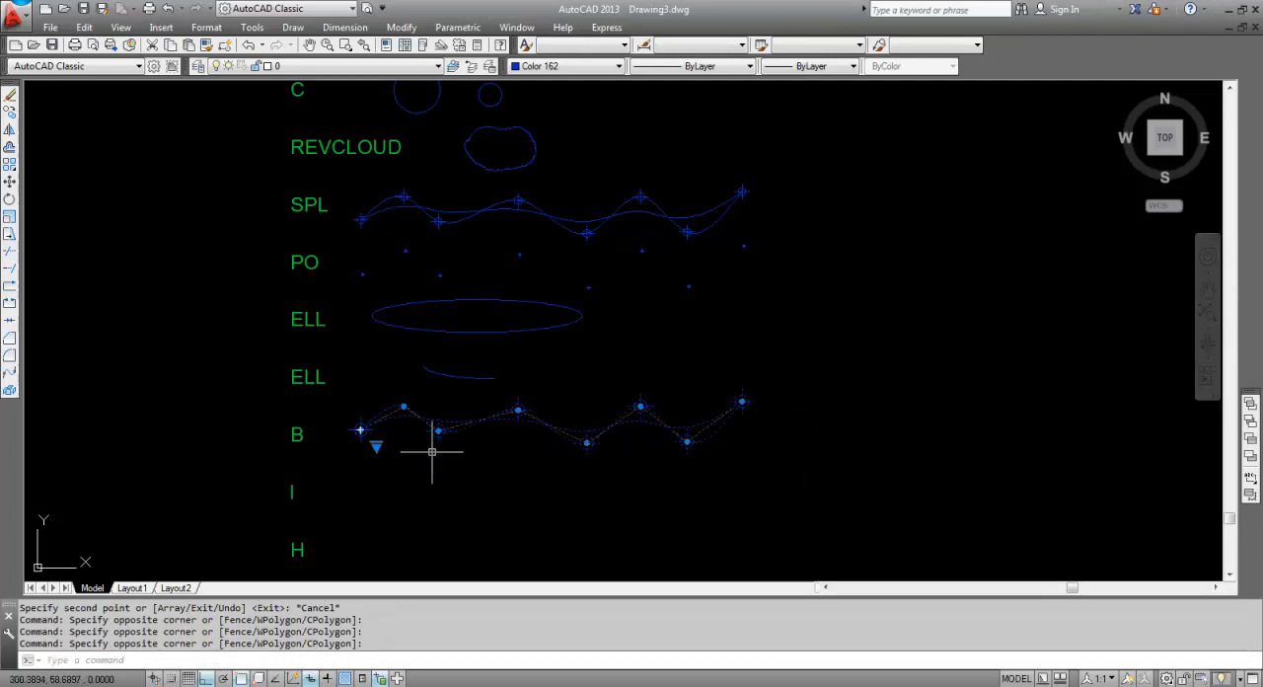
click(435, 464)
click(353, 405)
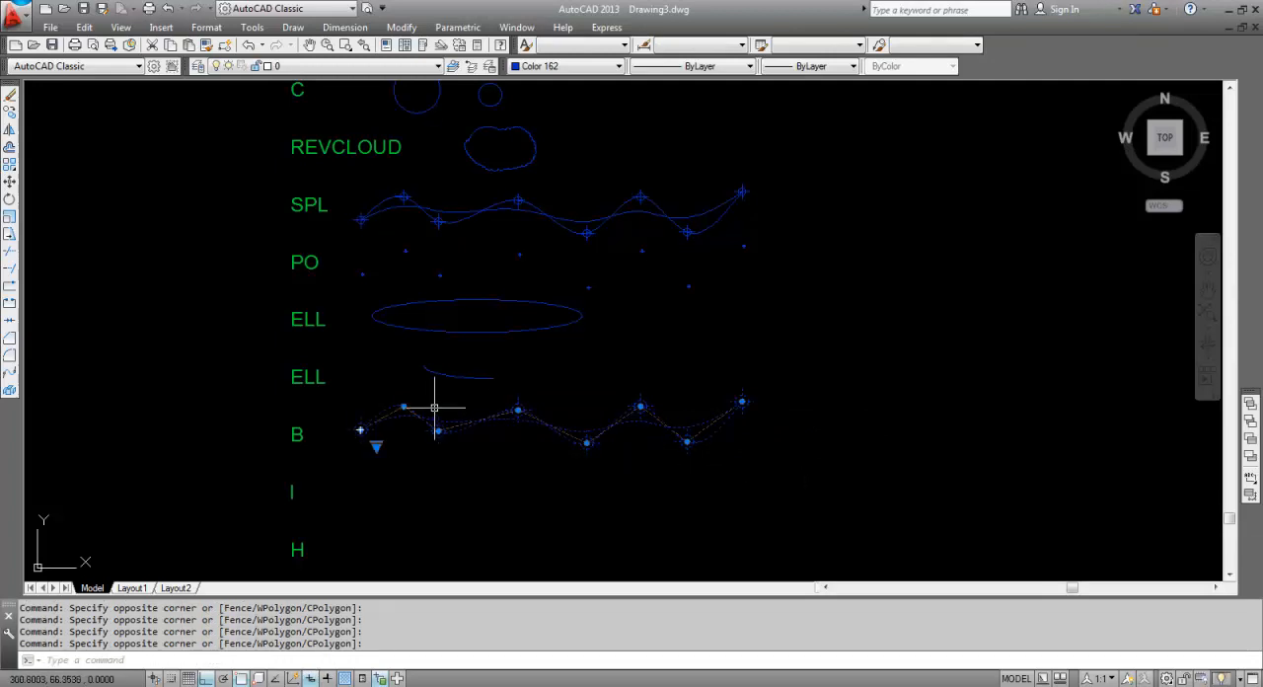
text(b)
key(Return)
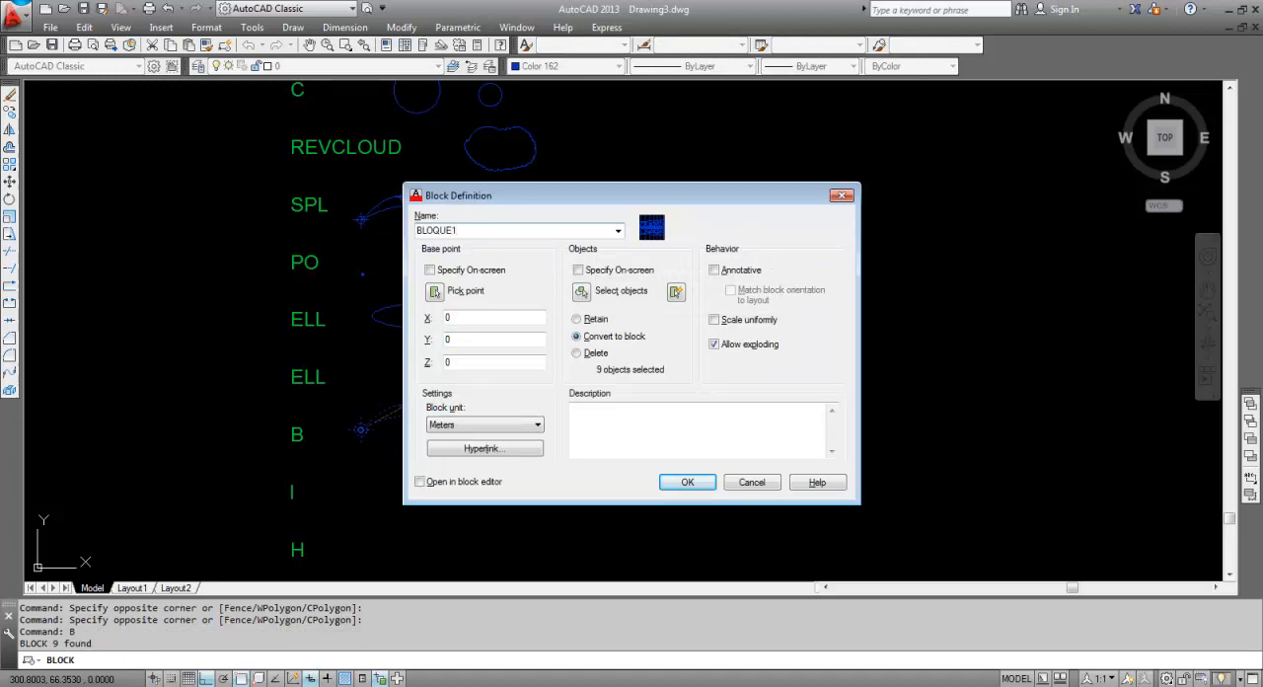
Complete the BLOQUE1 block from all splines and points in the B row, with its base point on the third point marker from the left.
click(581, 290)
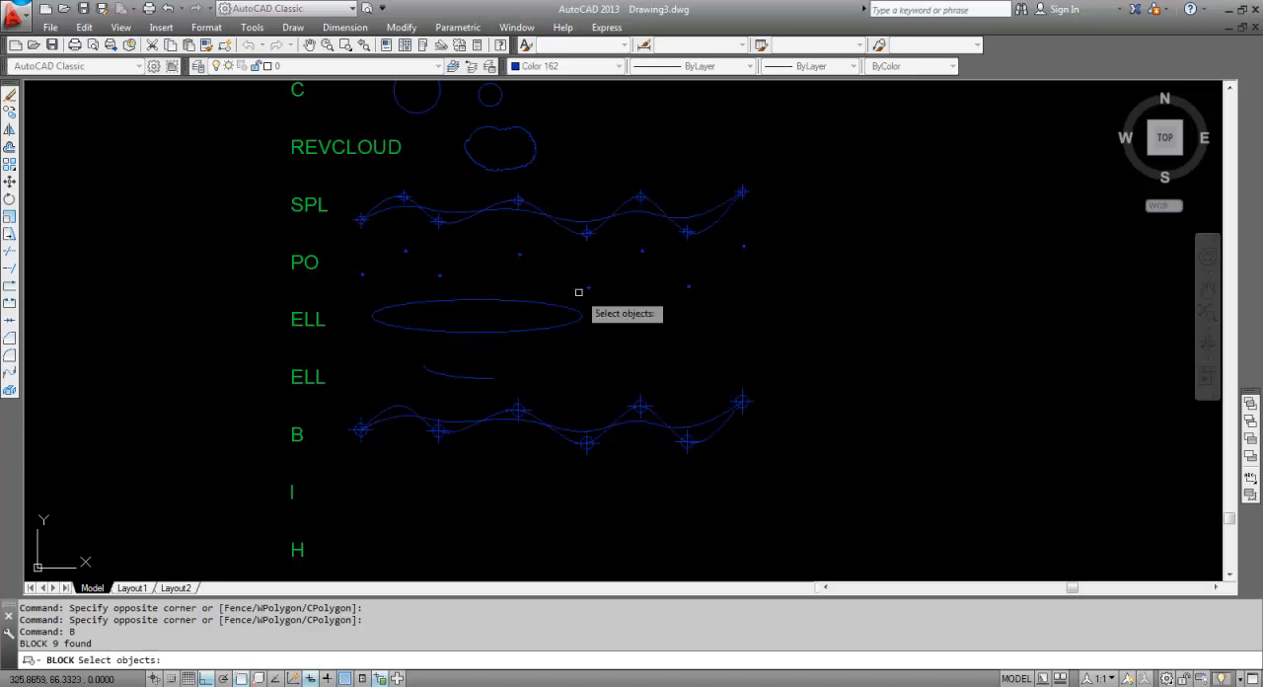
click(824, 462)
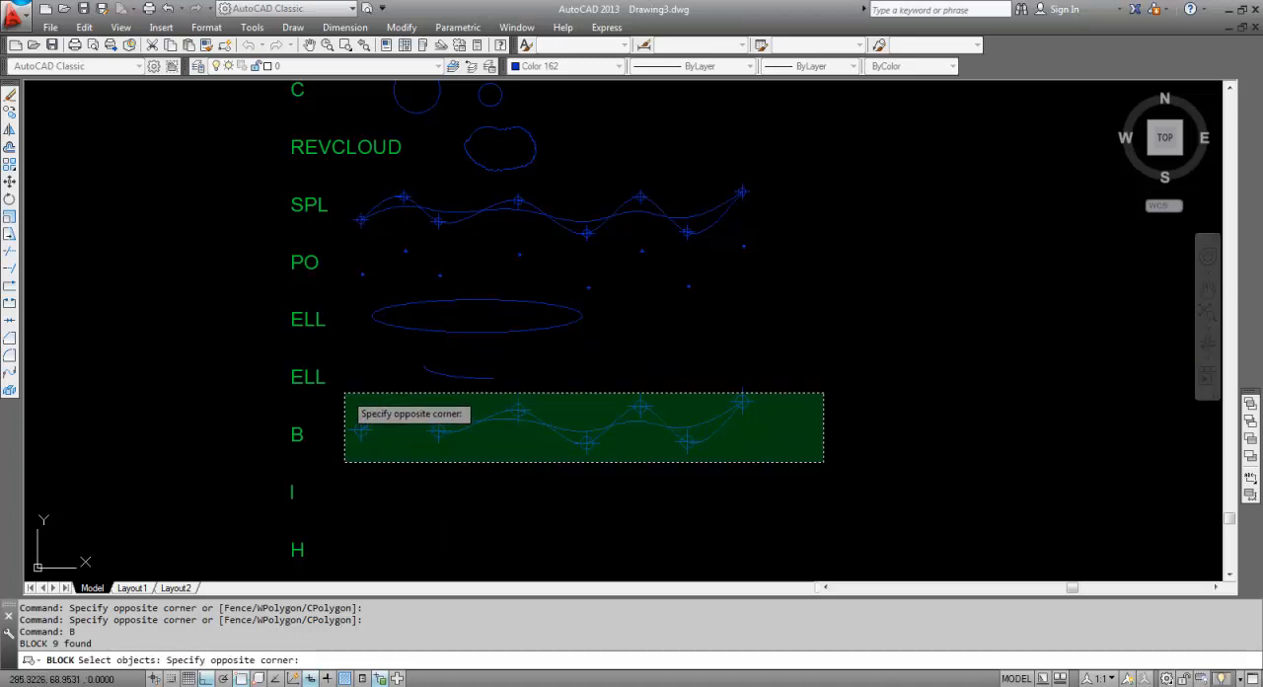
click(341, 389)
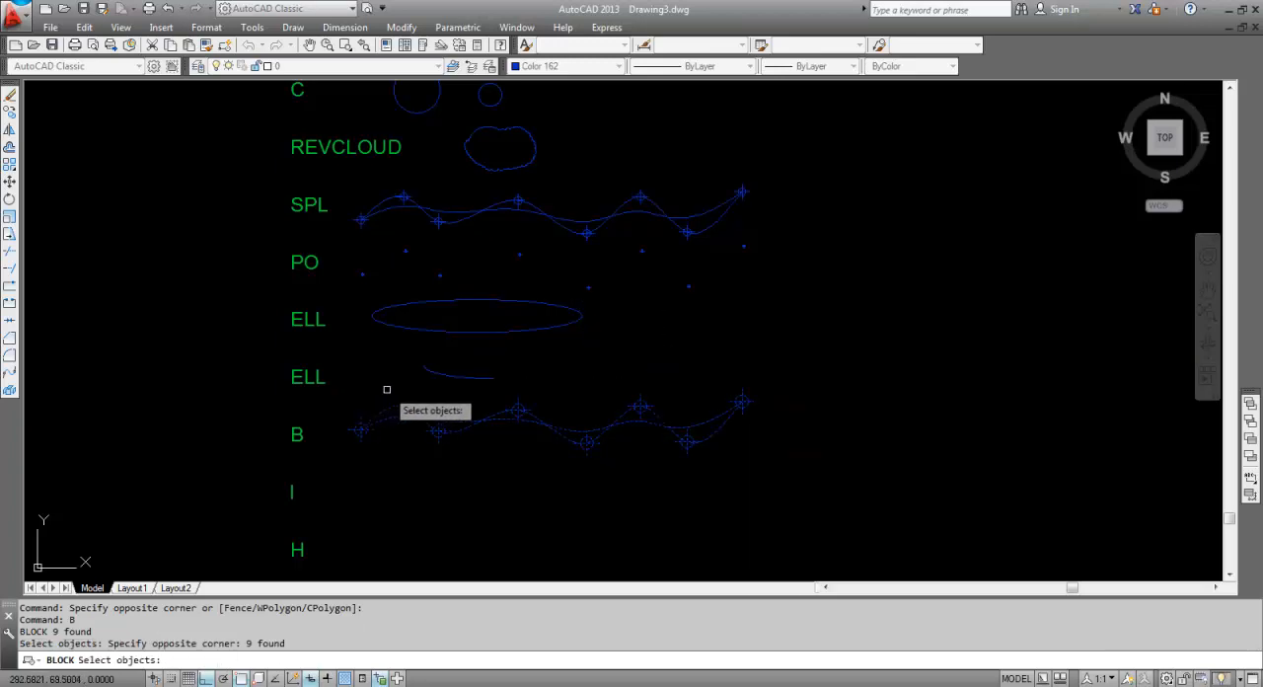
key(Return)
click(435, 291)
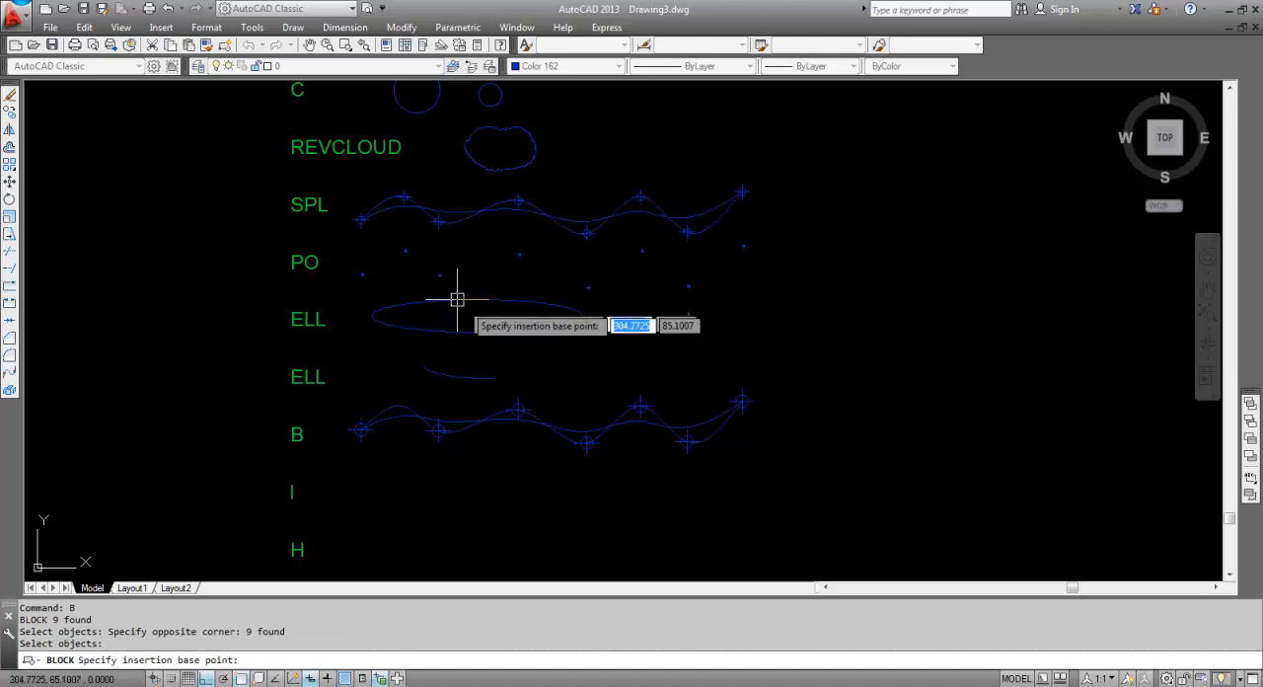
click(518, 410)
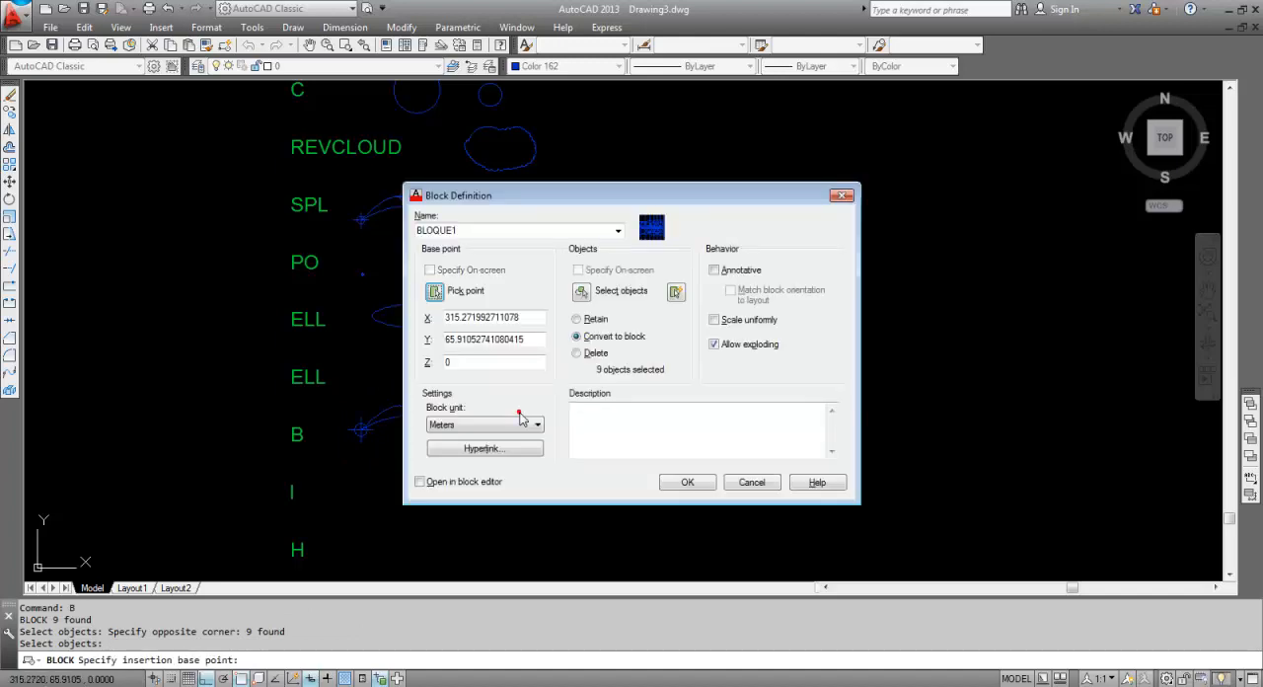
click(689, 483)
key(Escape)
Insert (I) the BLOQUE1 block beside the I label, about 12 units below the block in the B row.
middle_drag(632, 475, 590, 364)
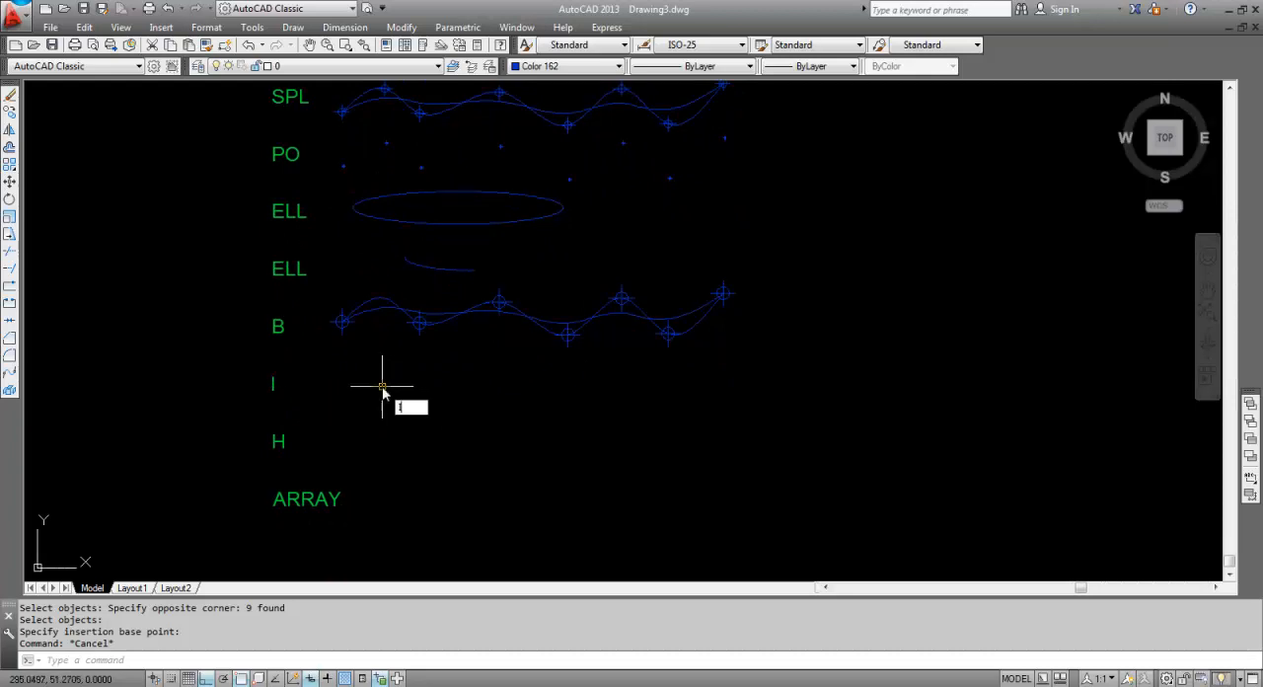
text(i)
key(Return)
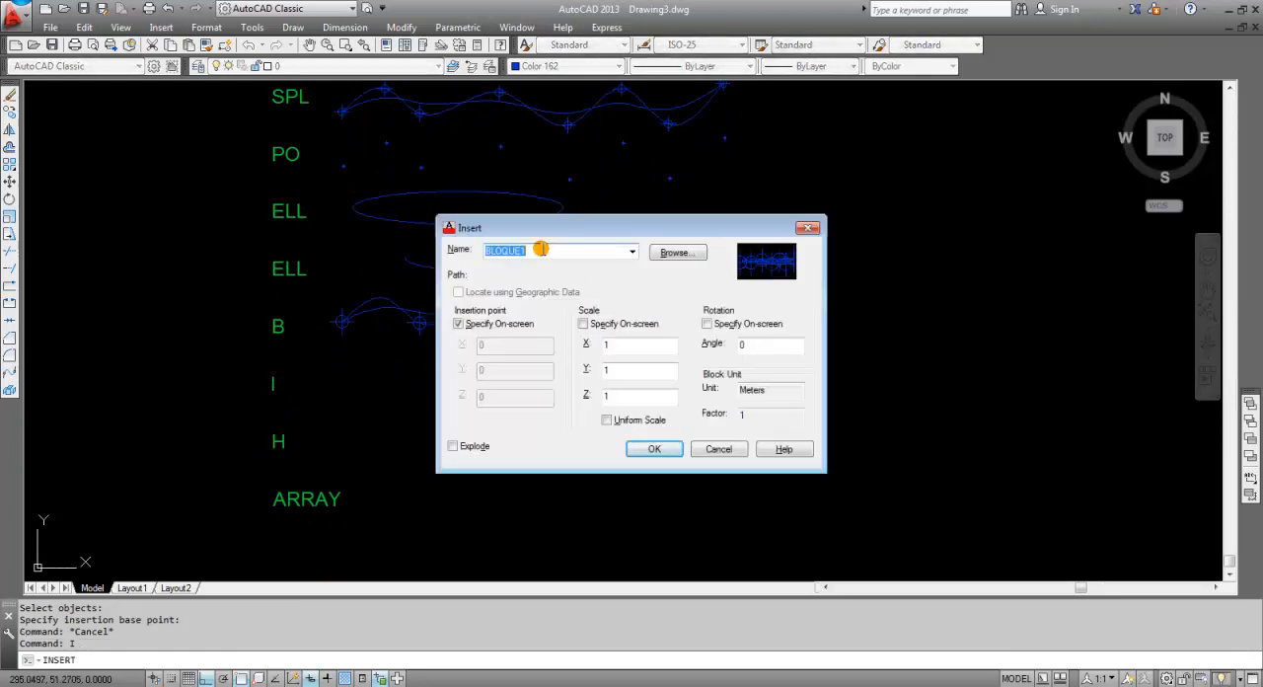
click(673, 449)
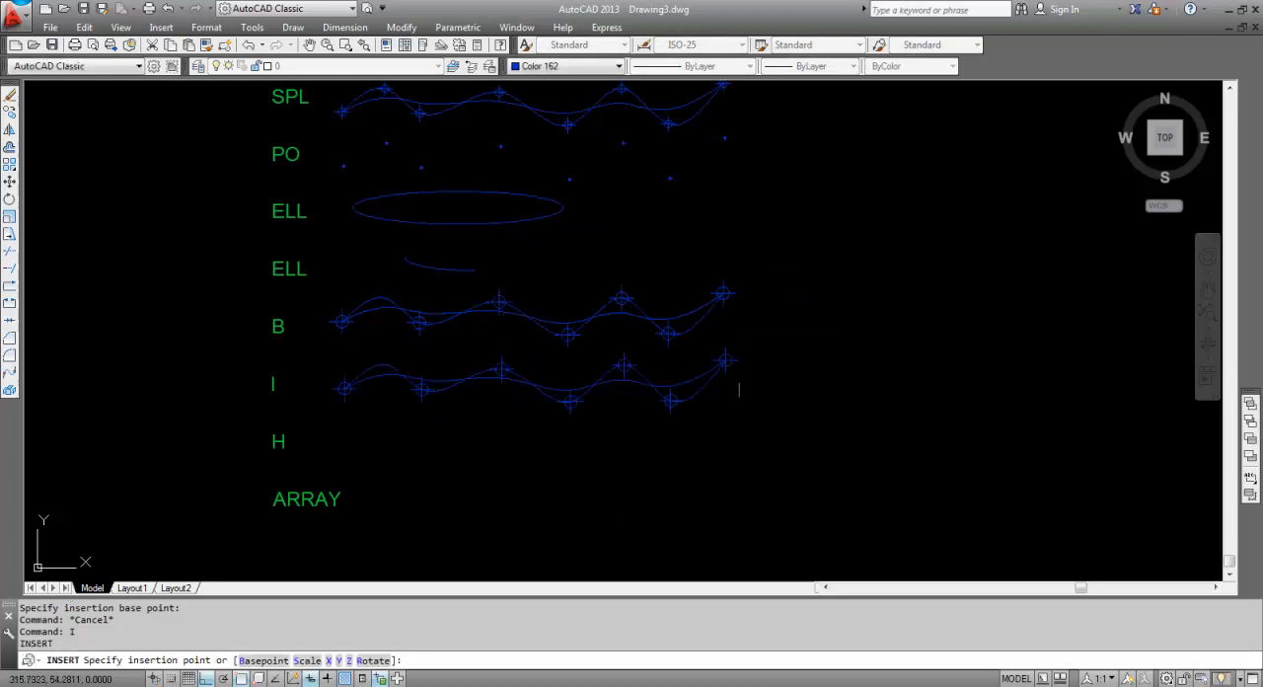
click(501, 368)
key(Escape)
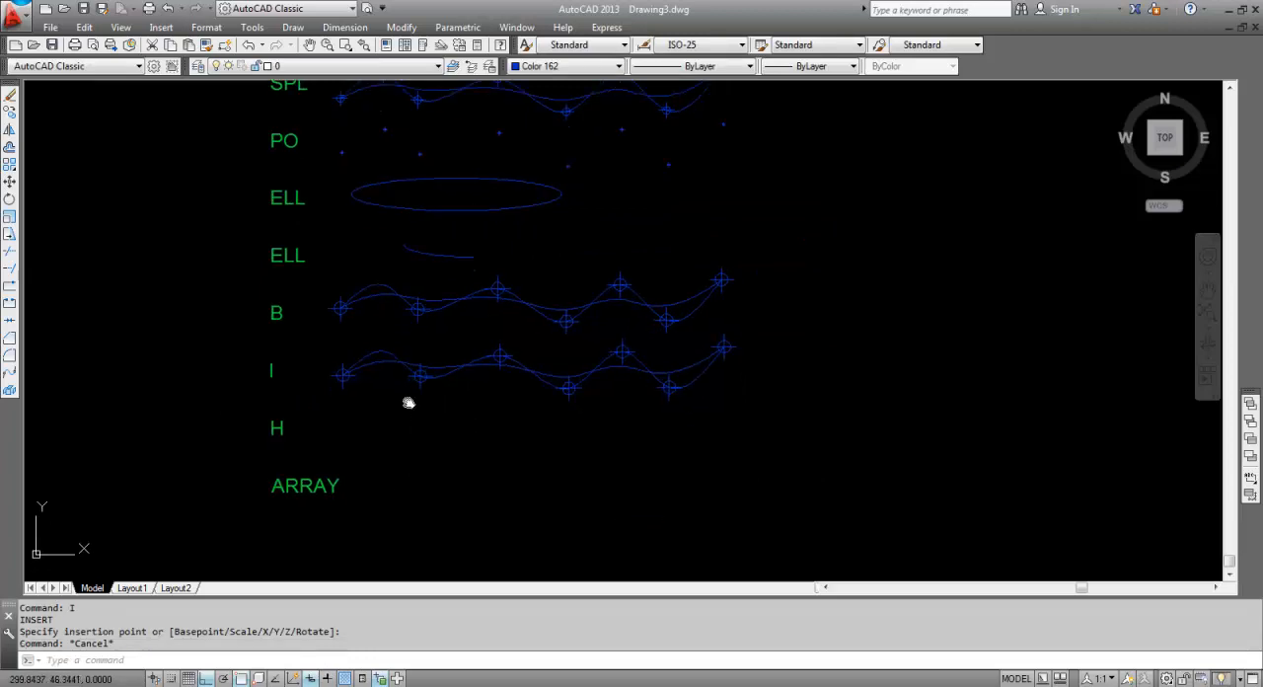
Copy (CO) the long rectangle from the REC row about 100 units straight down into the H row.
middle_drag(411, 412, 405, 407)
key(Escape)
scroll(356, 426, down, 2)
key(Escape)
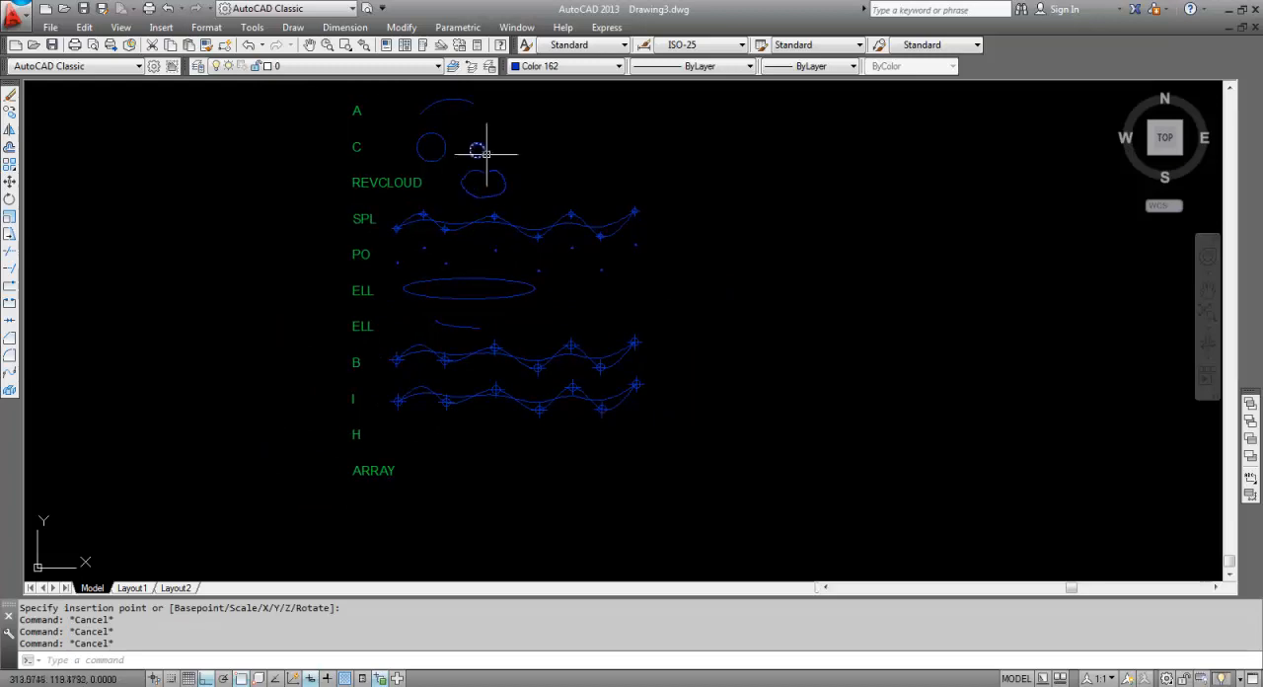
middle_drag(485, 151, 496, 253)
key(Escape)
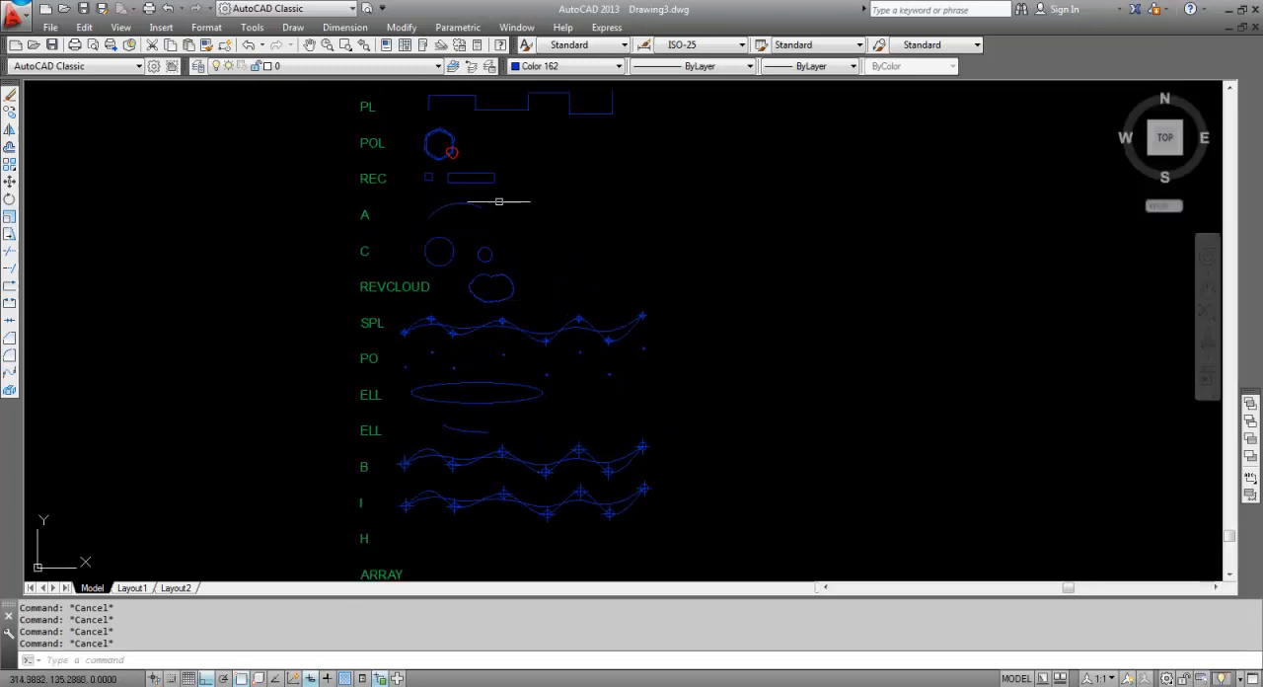
click(499, 201)
click(481, 168)
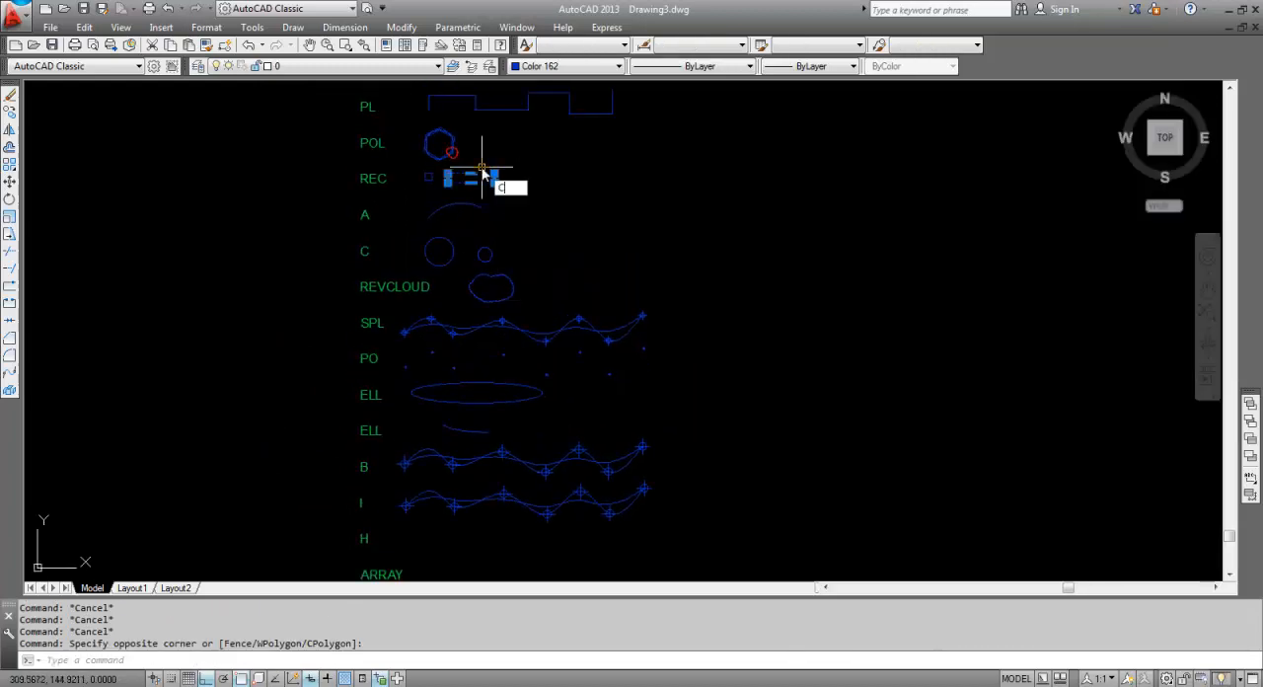
text(co)
key(Return)
click(566, 168)
middle_drag(578, 451, 591, 253)
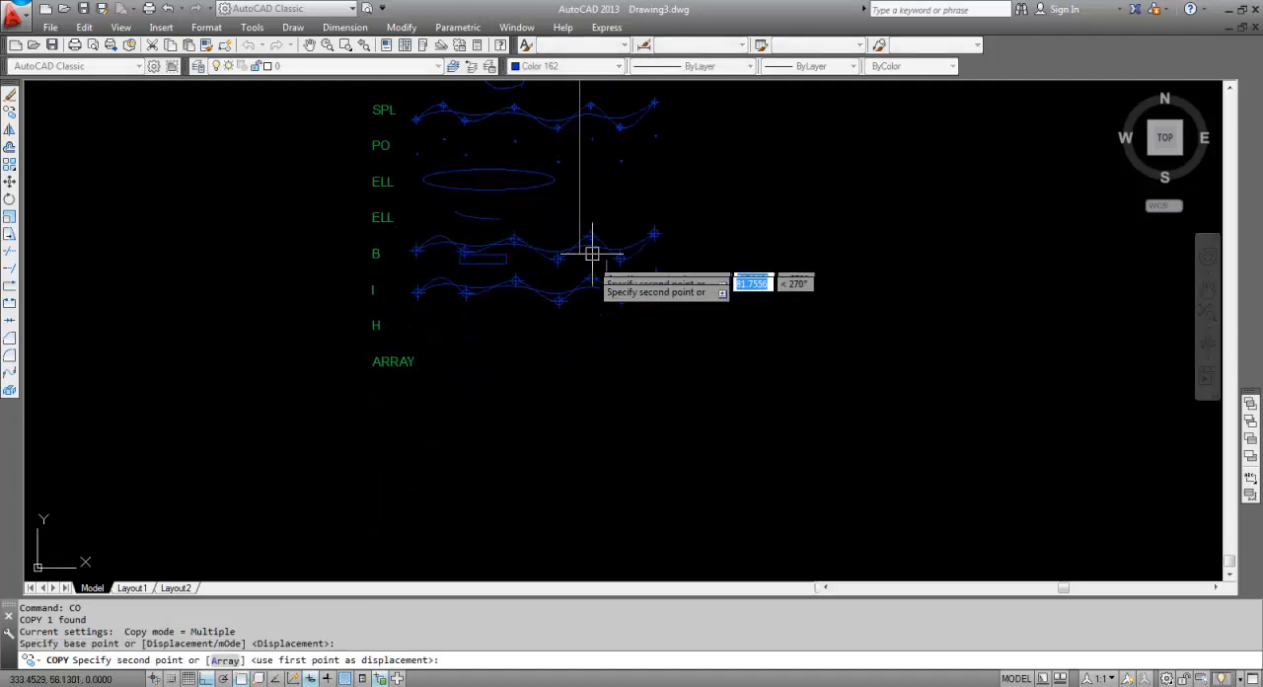
scroll(583, 320, up, 2)
click(583, 332)
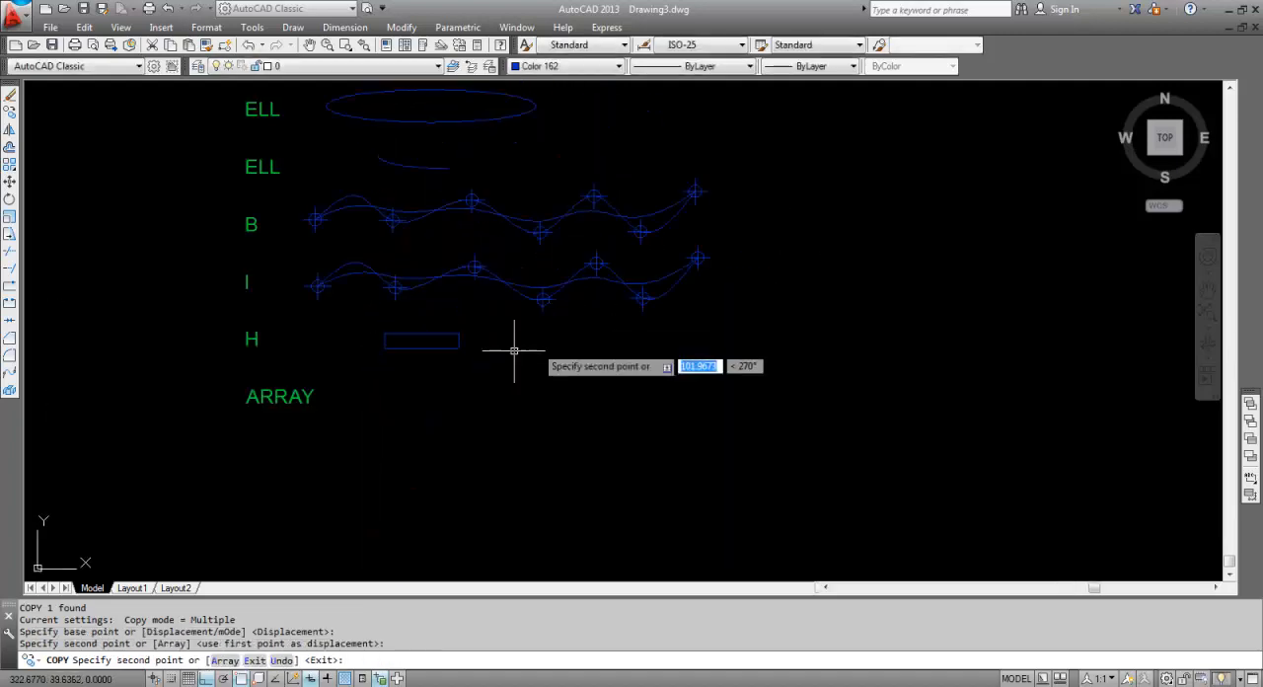
key(Escape)
Hatch (H) the copied rectangle in the H row with the SOLID pattern in yellow, using an internal pick point.
scroll(461, 357, up, 2)
click(467, 341)
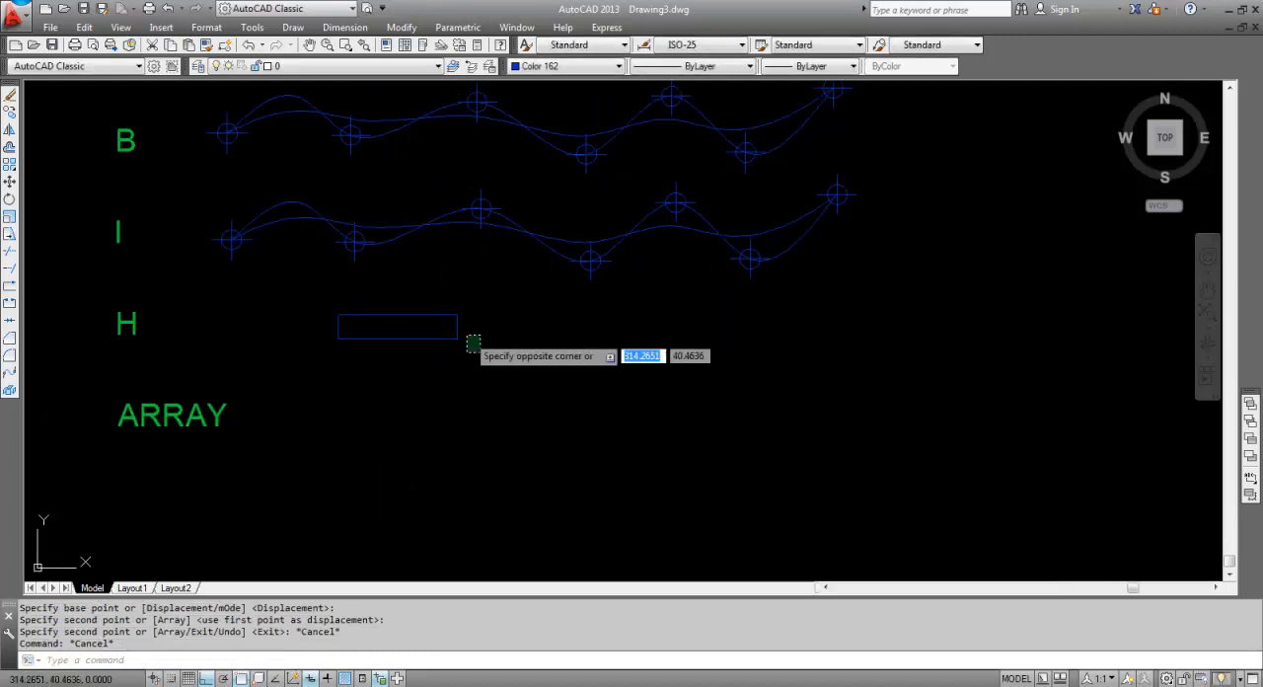
click(444, 309)
key(Escape)
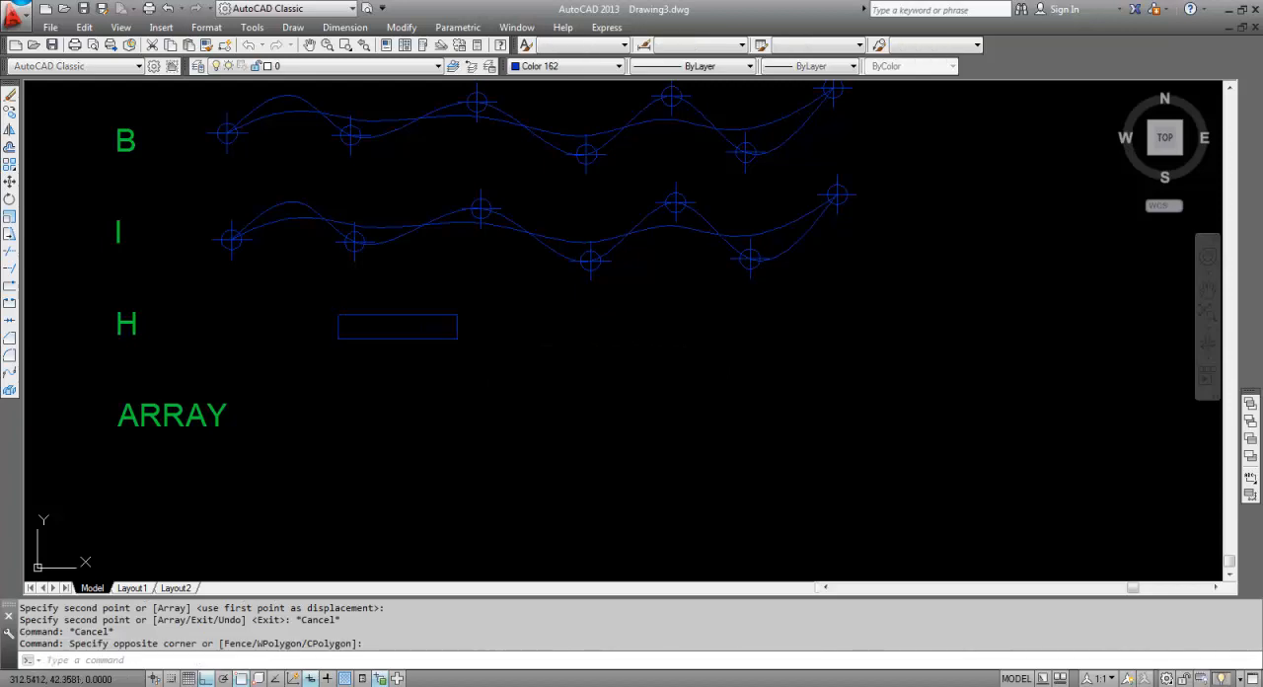
text(H)
key(Return)
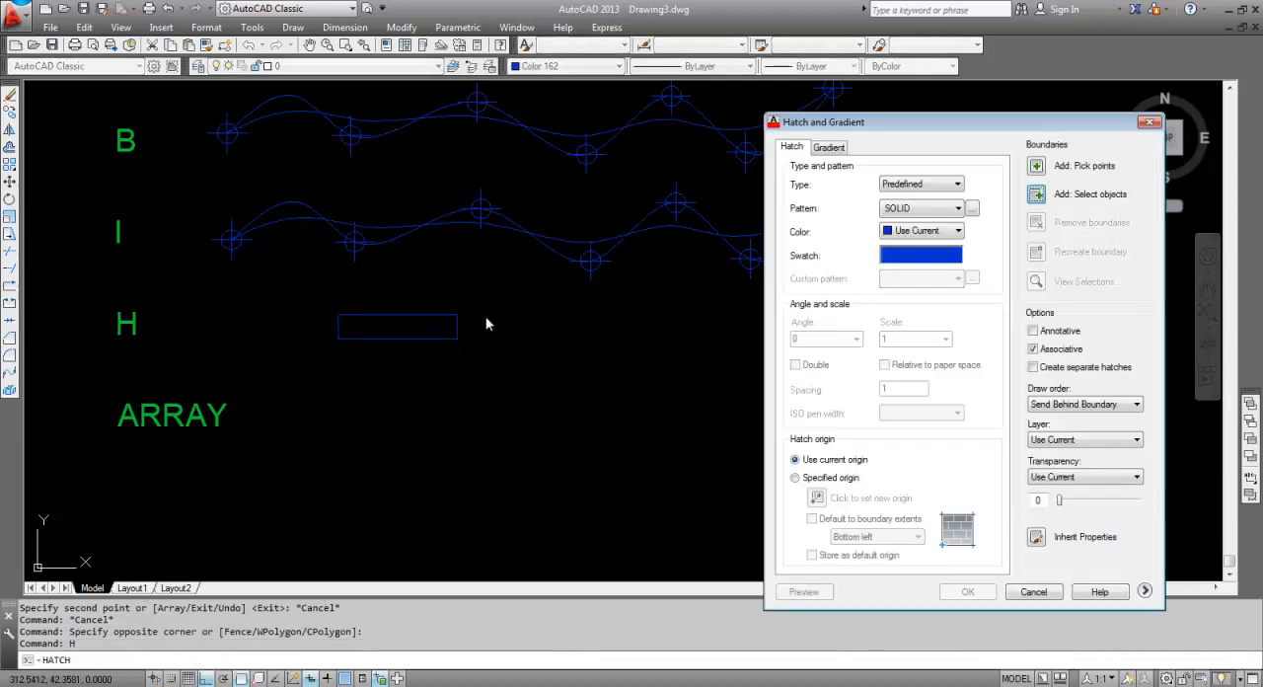
click(932, 230)
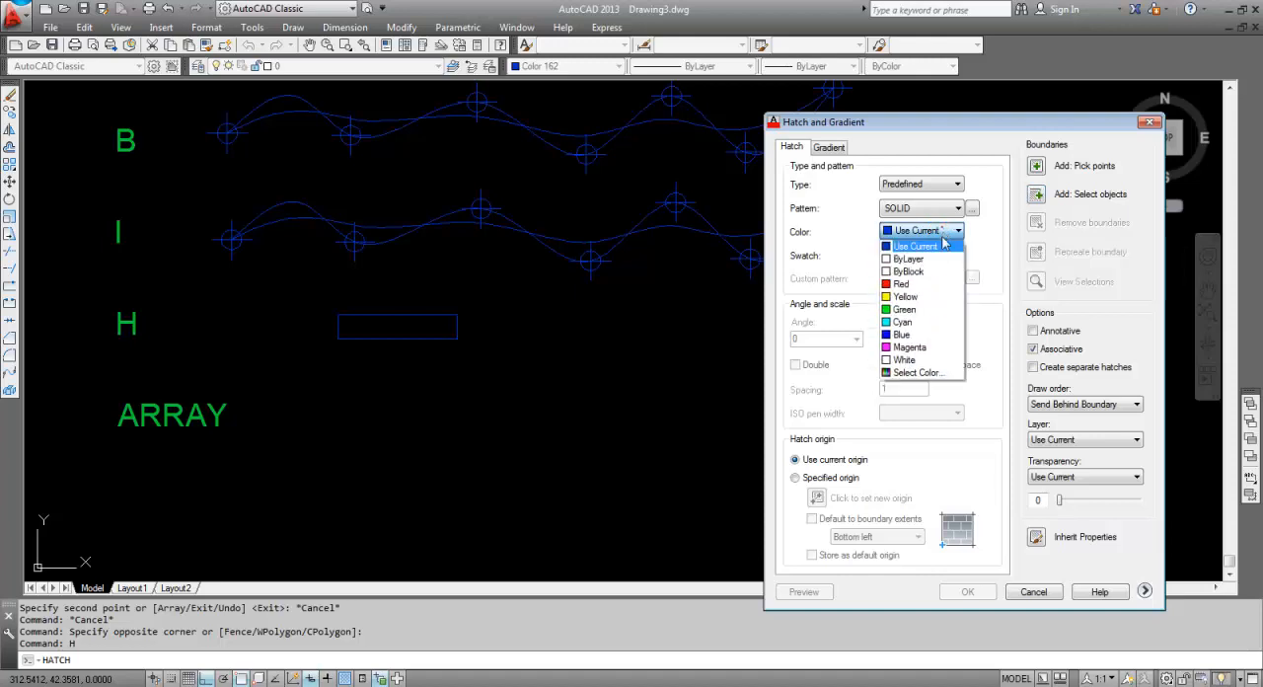
click(920, 298)
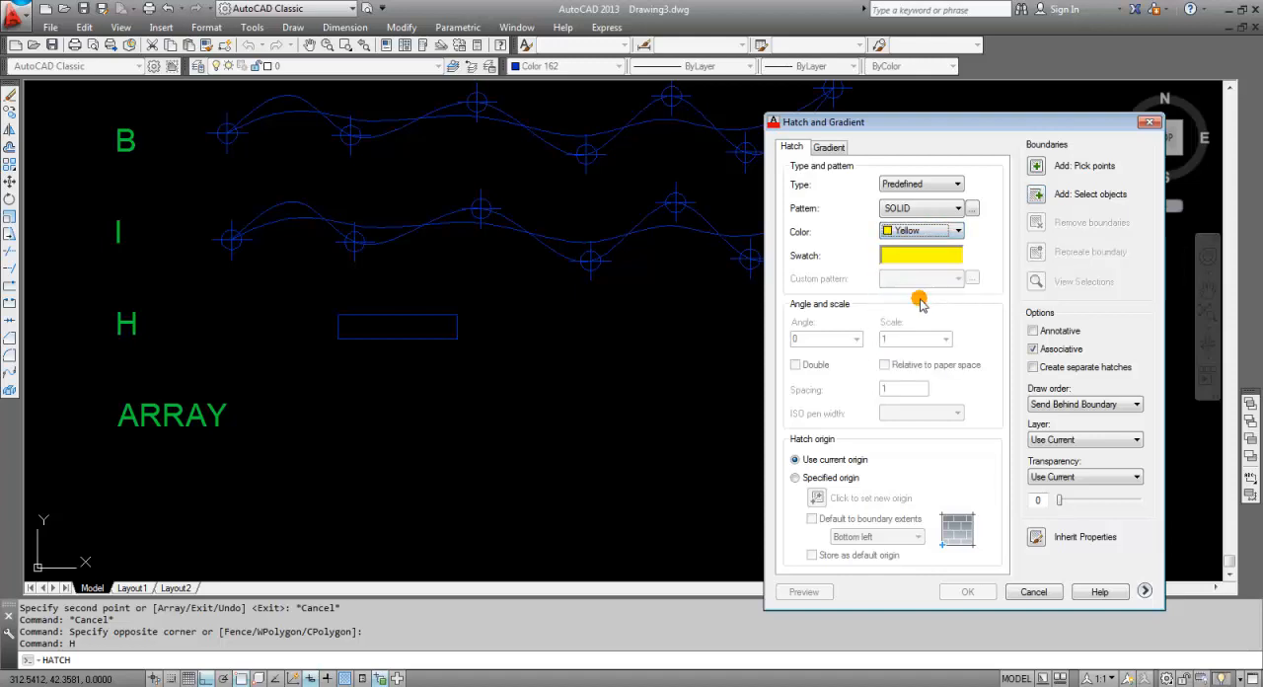
click(1037, 165)
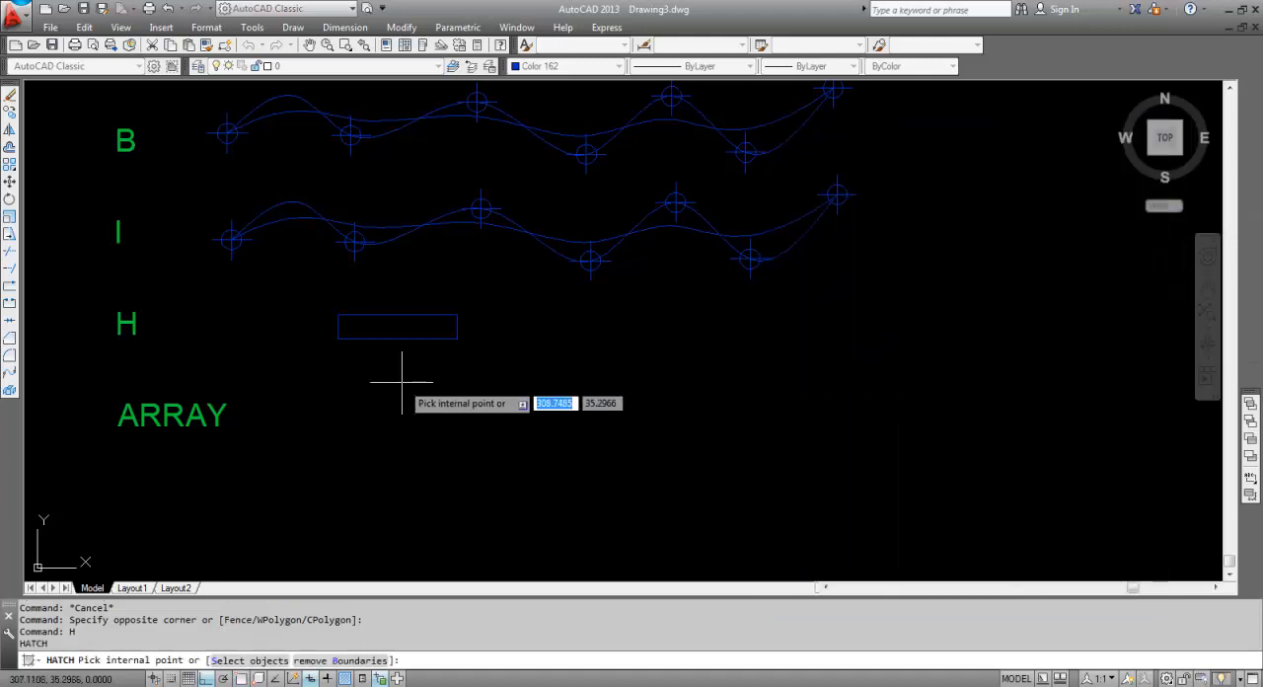
click(421, 324)
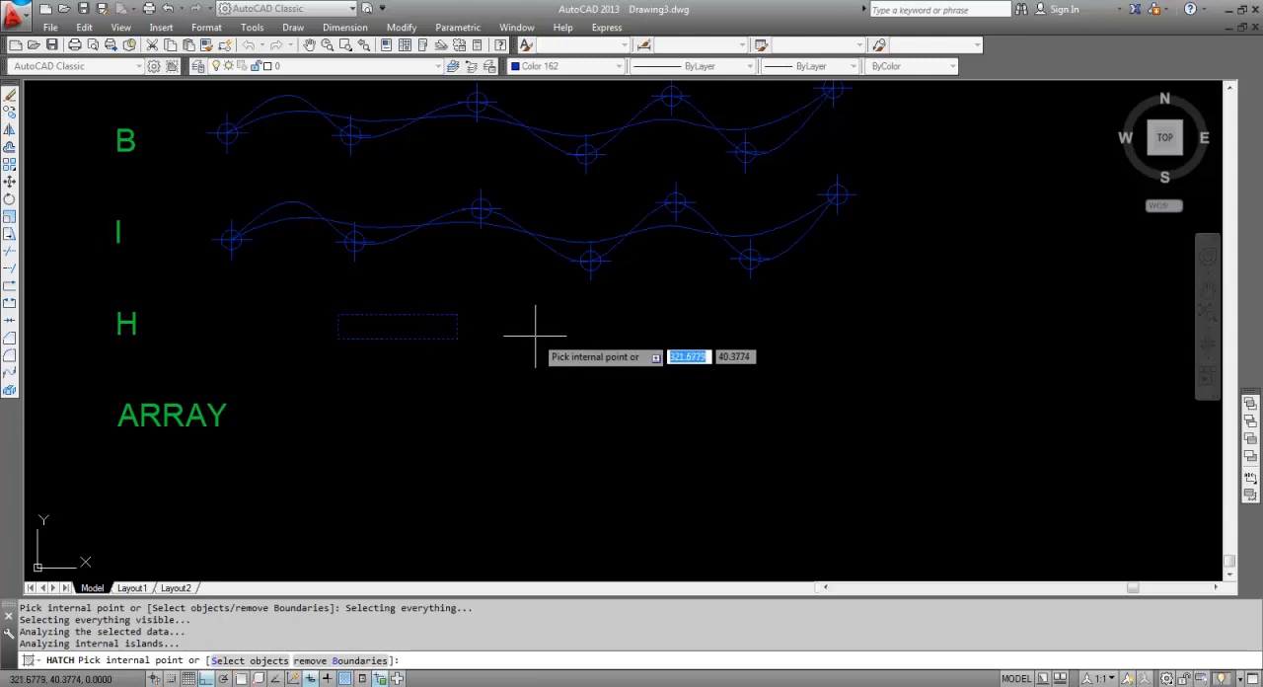
key(Return)
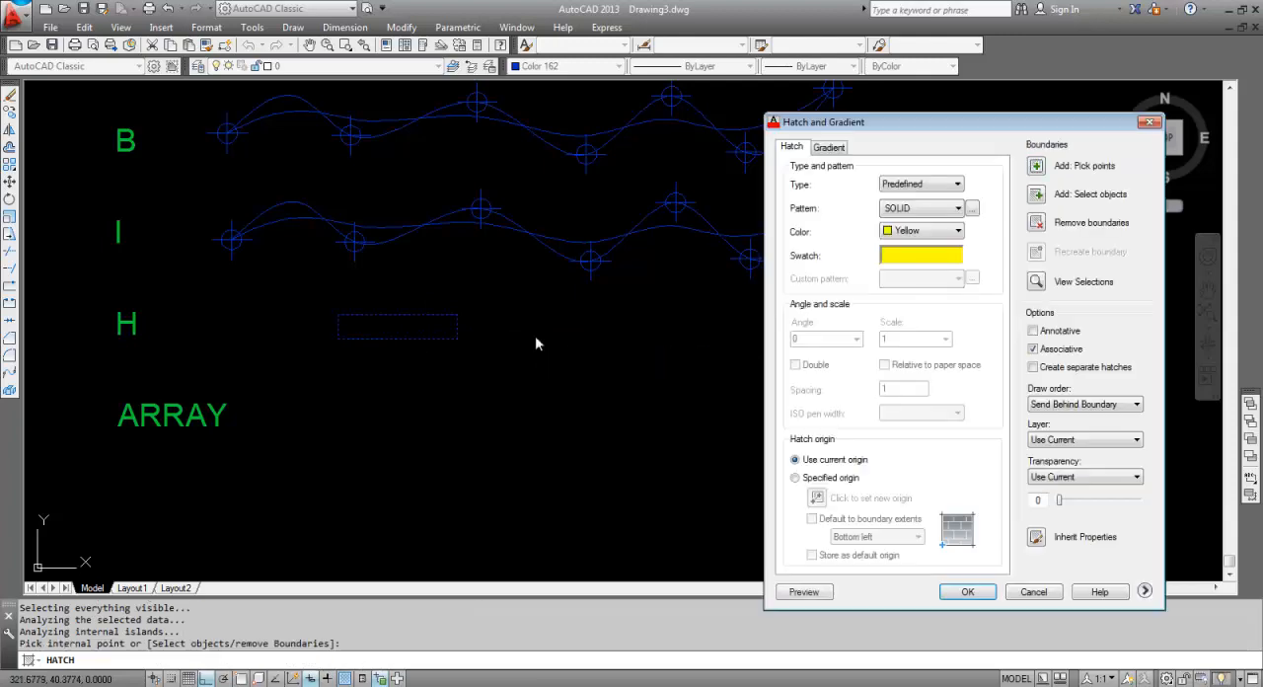
click(969, 591)
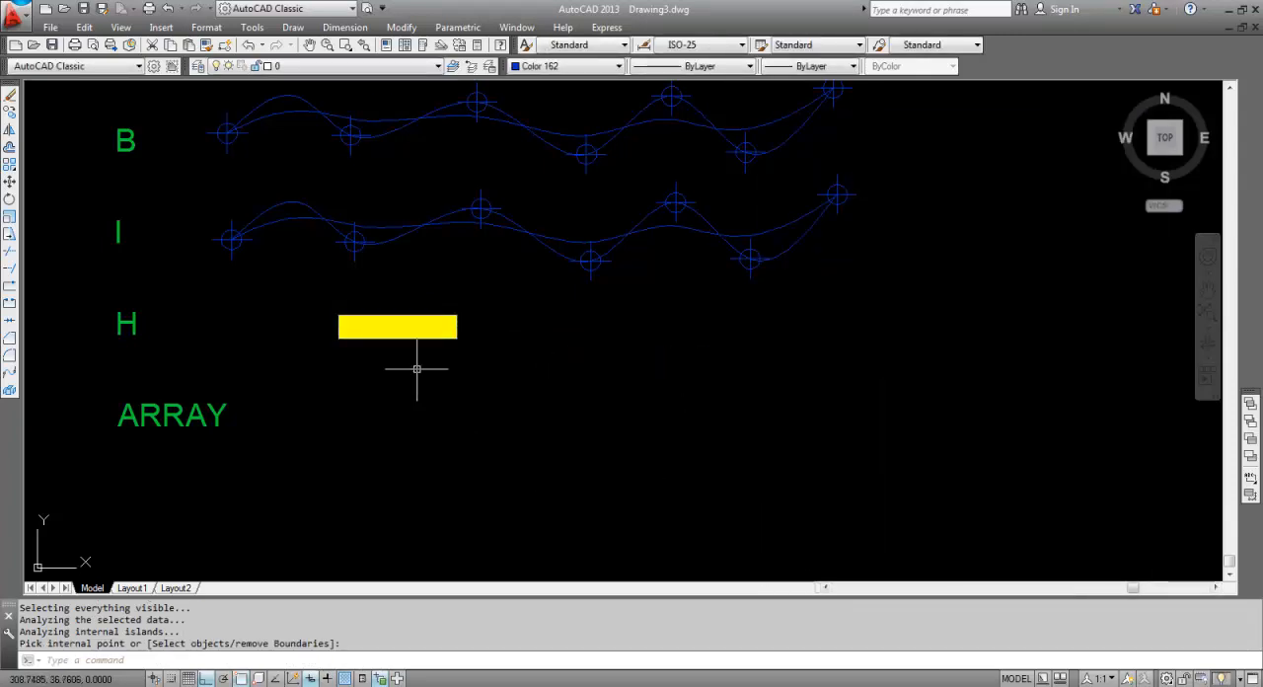
middle_drag(416, 369, 568, 367)
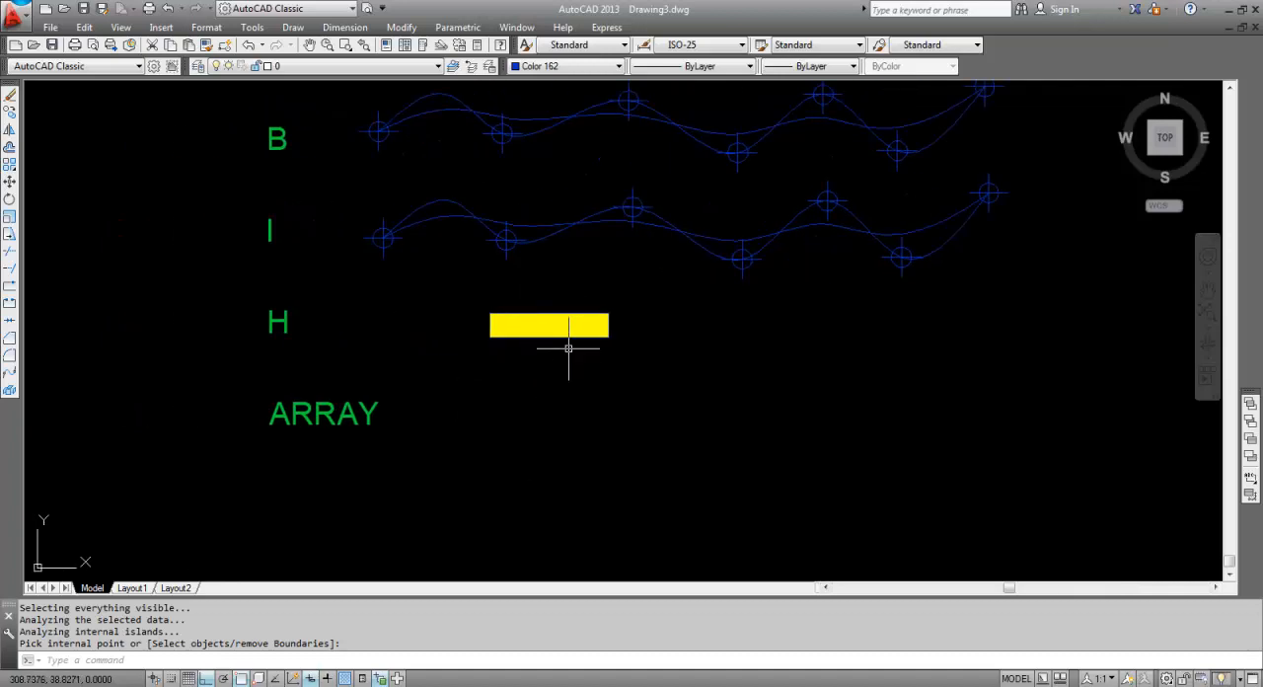
key(Escape)
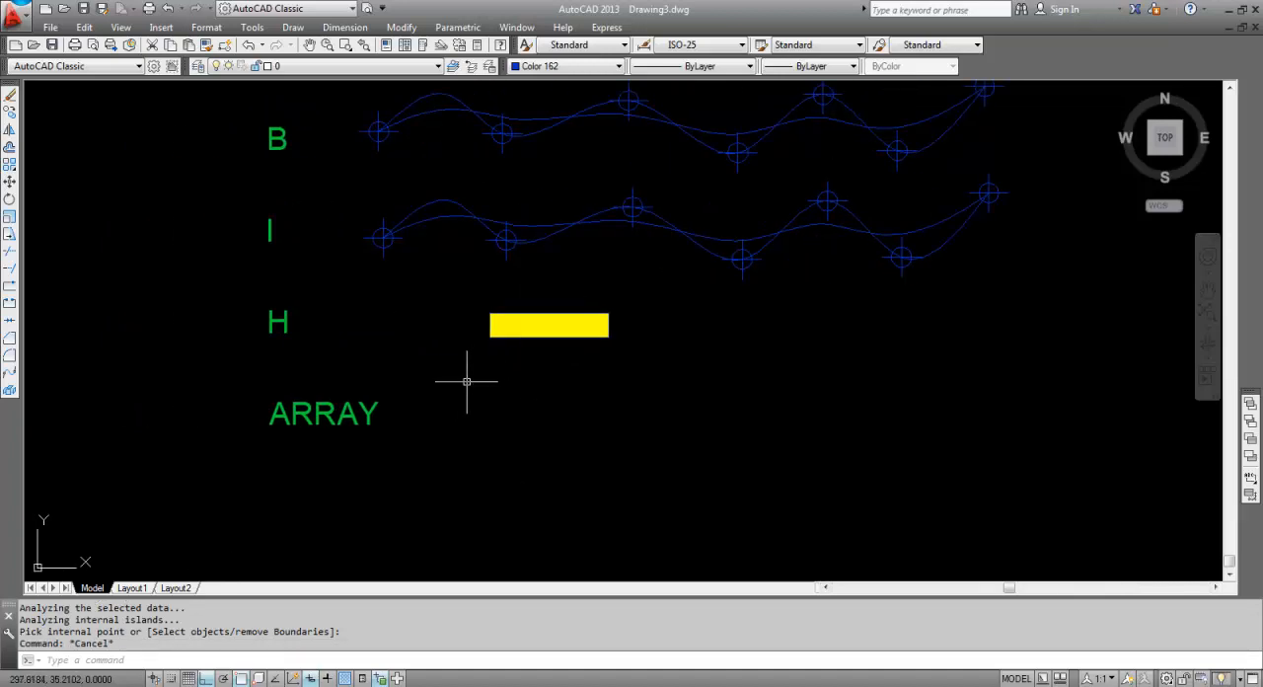
Copy (CO) the second stepped figure of the COLOR row, without its bottom connecting line, into the ARRAY row with ortho off.
scroll(467, 380, down, 2)
key(Escape)
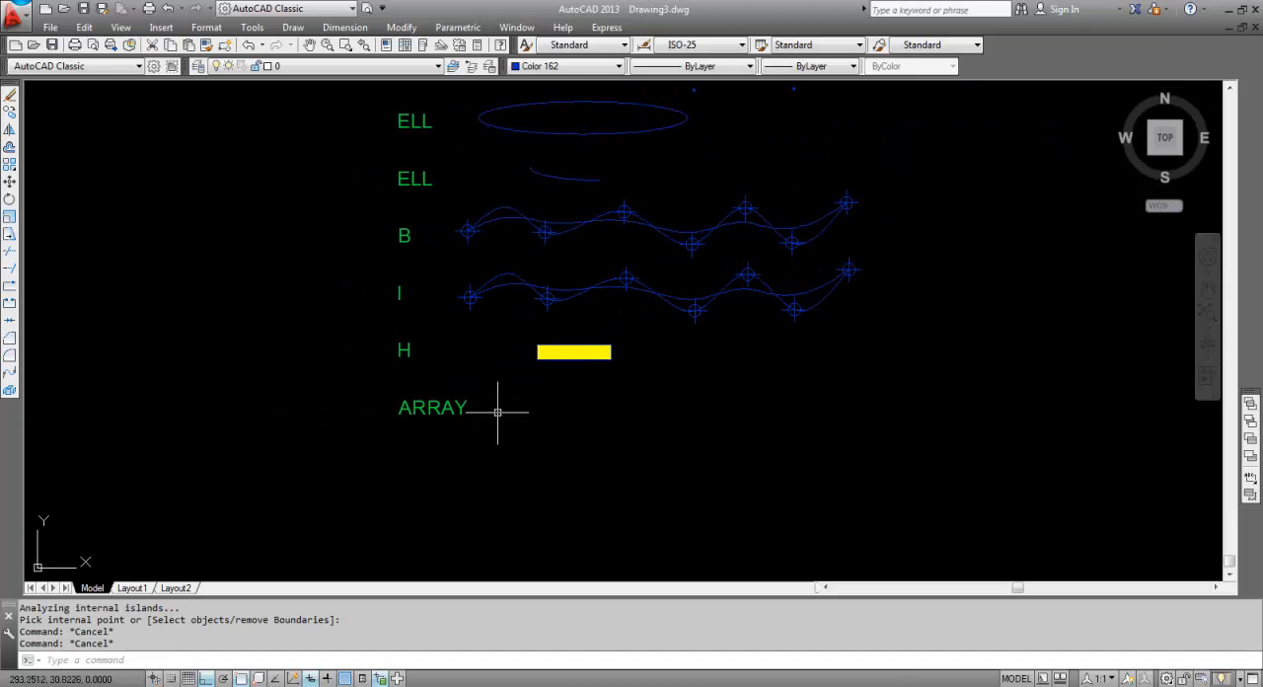
scroll(613, 396, down, 6)
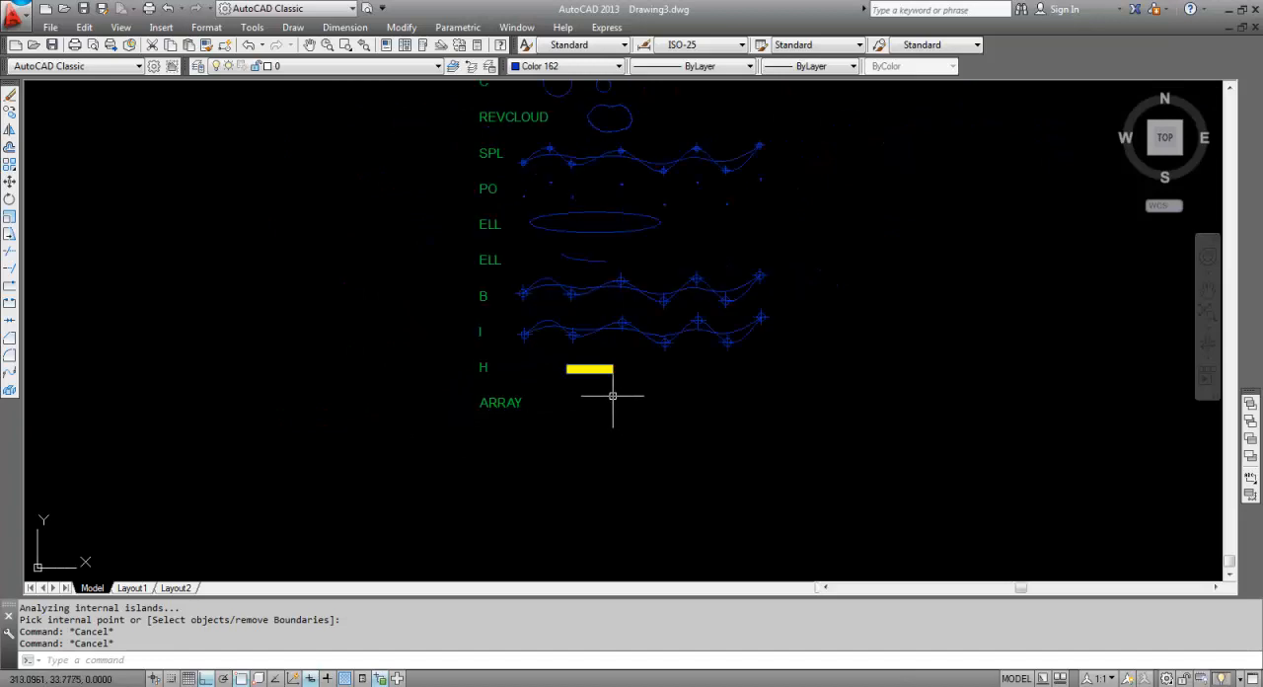
scroll(661, 316, up, 6)
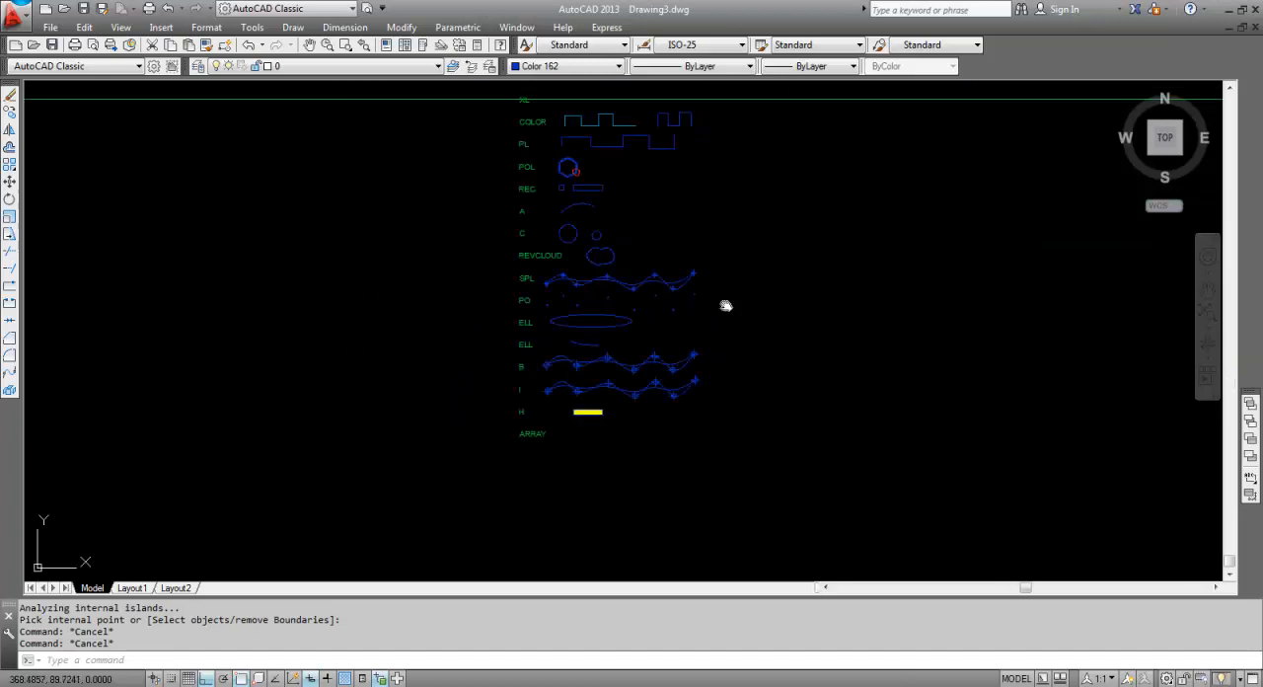
click(601, 253)
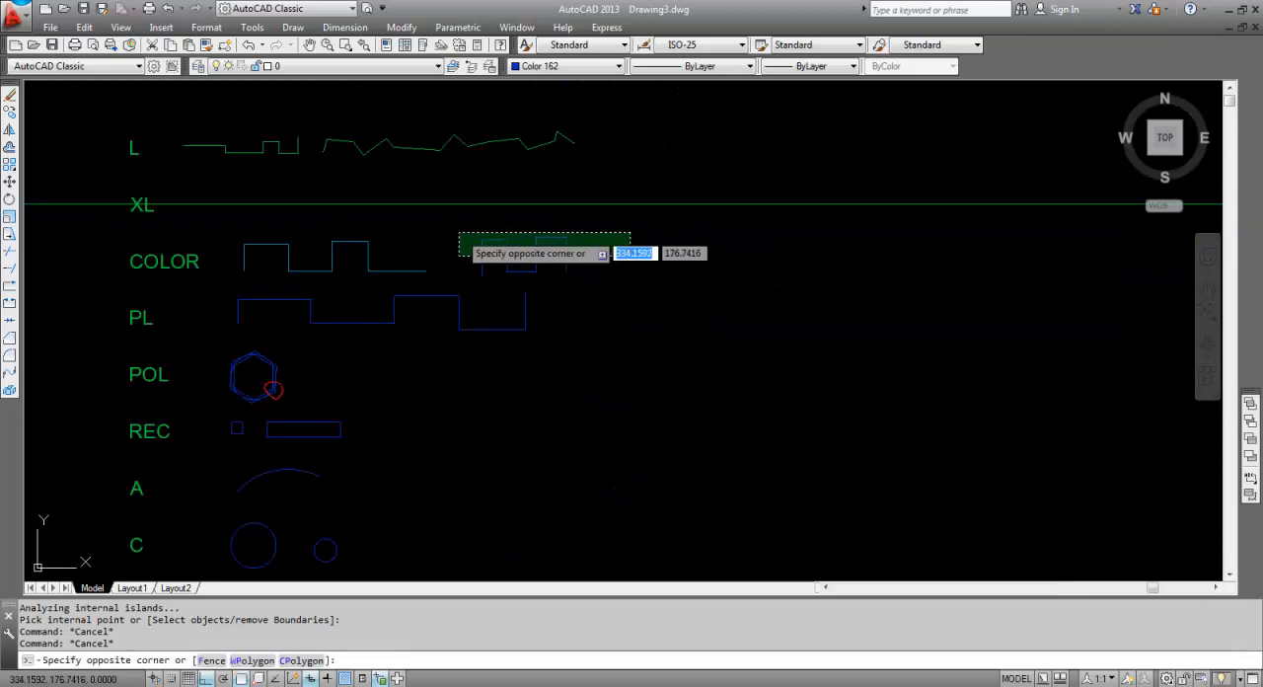
click(481, 238)
text(CO)
key(Return)
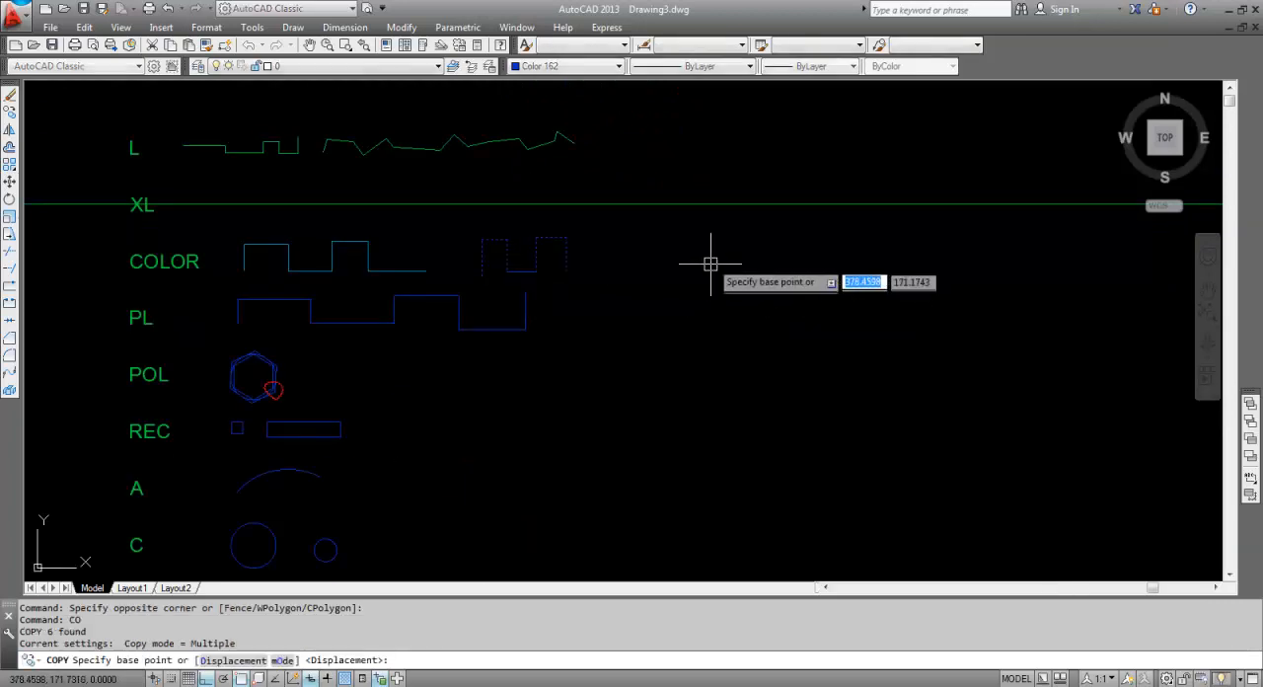
click(706, 262)
scroll(690, 325, down, 5)
scroll(641, 355, up, 2)
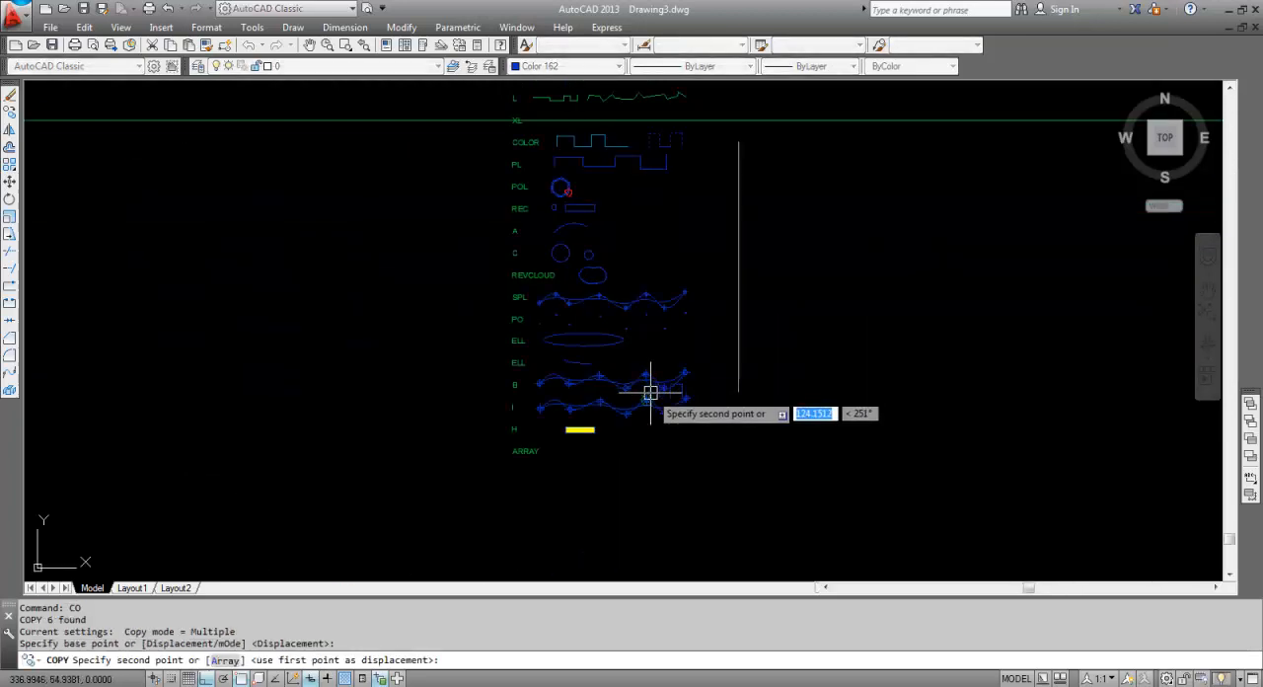
key(F8)
scroll(646, 436, up, 2)
click(650, 450)
key(Escape)
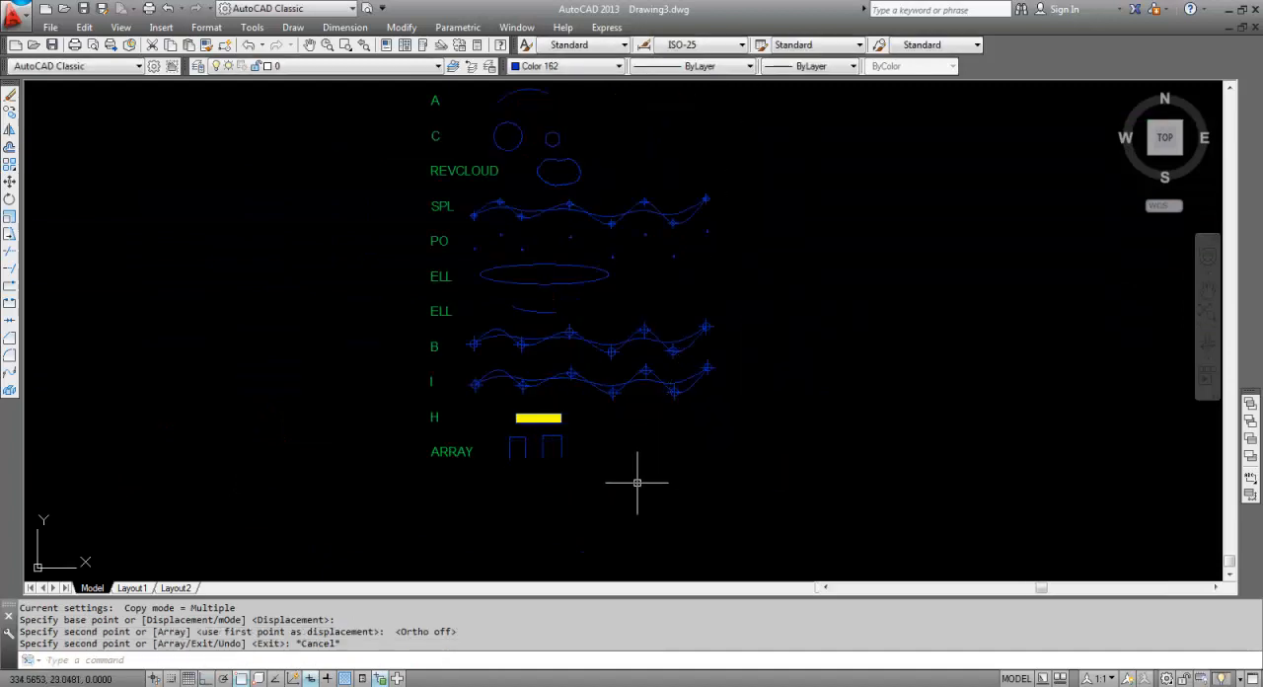
scroll(582, 463, up, 4)
click(622, 479)
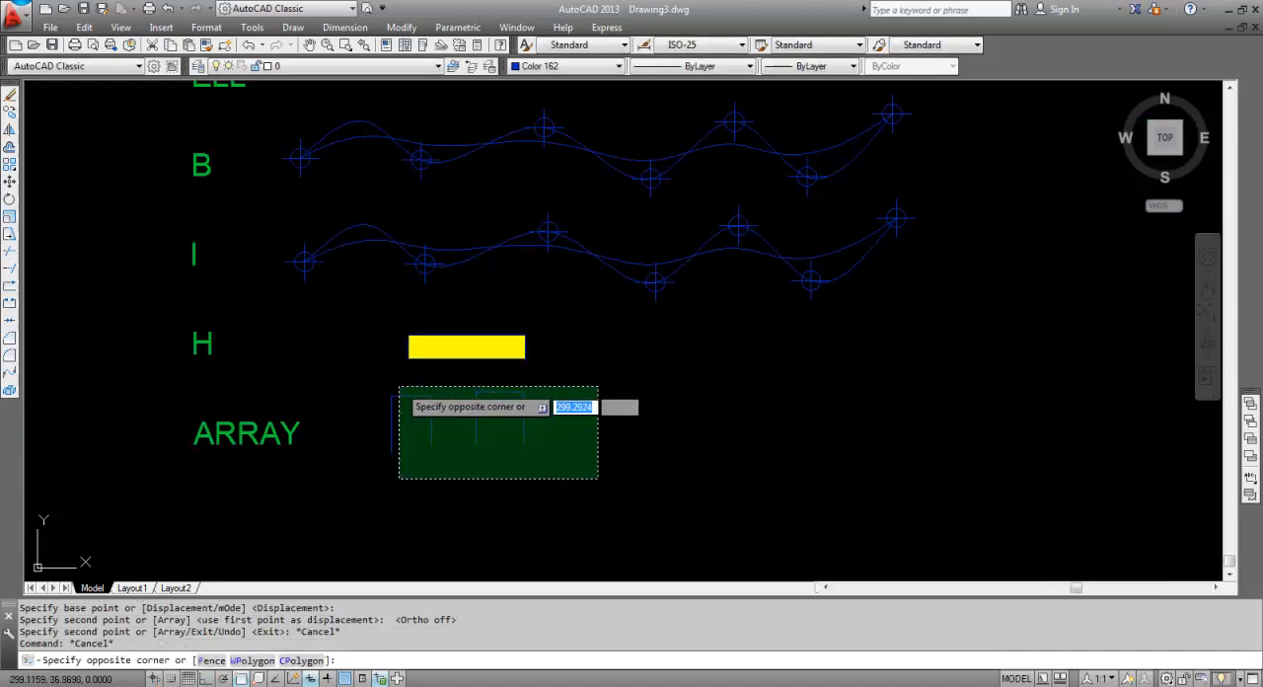
click(385, 391)
text(c)
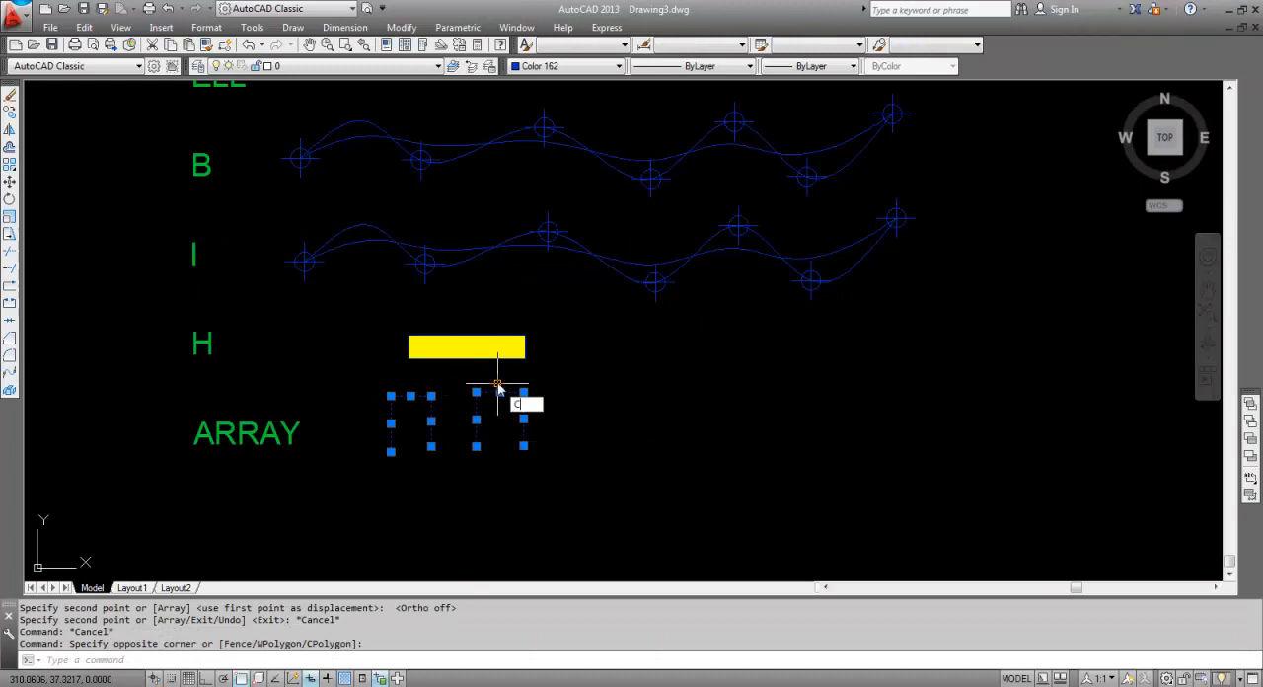
text(o)
key(Return)
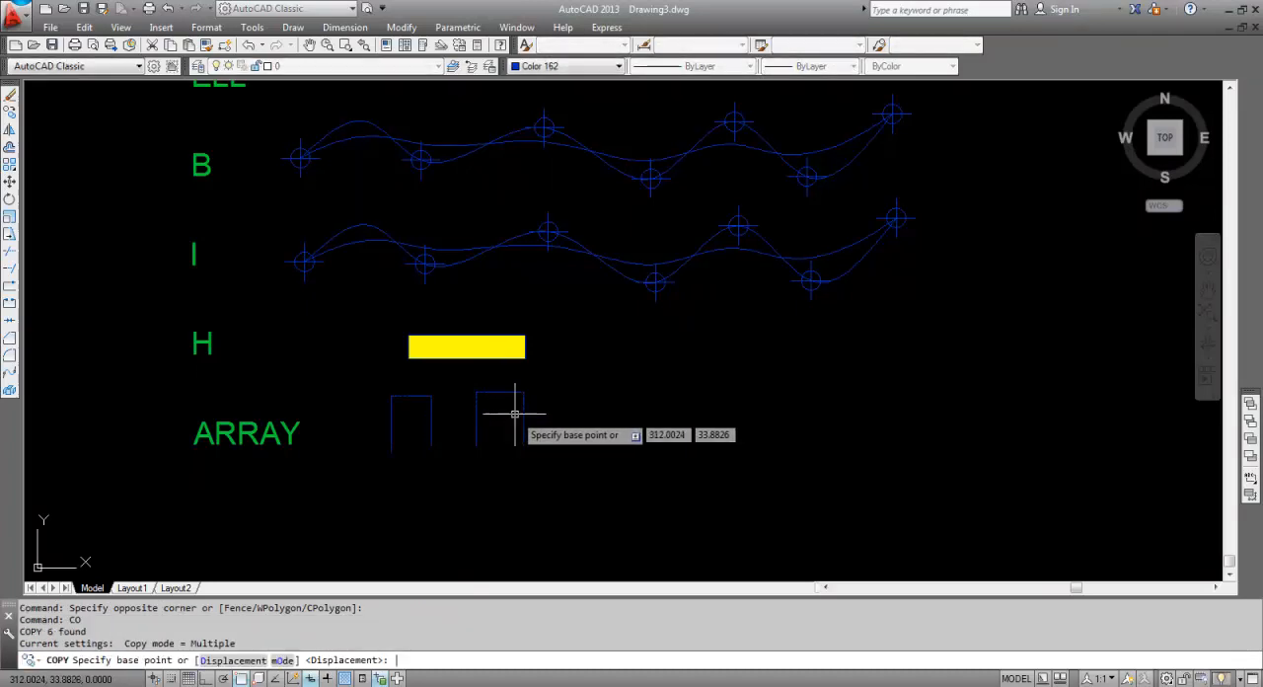
key(Escape)
Create a rectangular array (ARRAY) of the two open figures in the ARRAY row, with 2 columns and 4 rows extending downward.
text(ARRA)
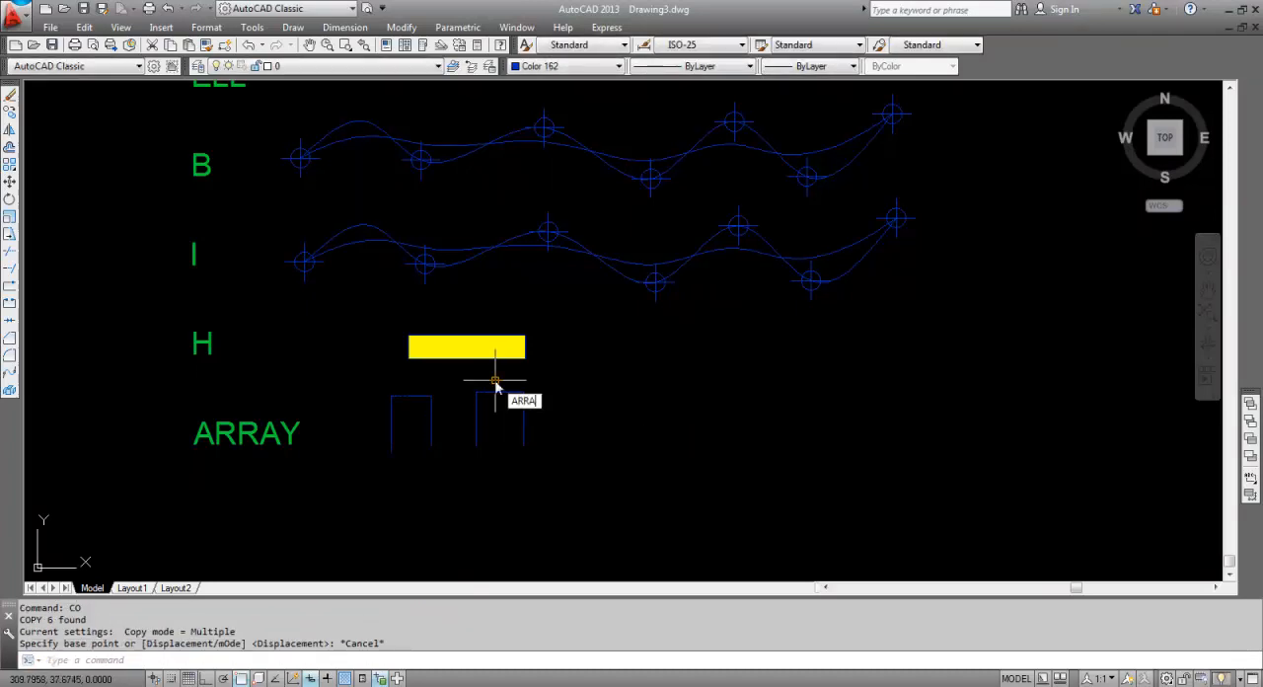
text(Y)
key(Return)
click(547, 466)
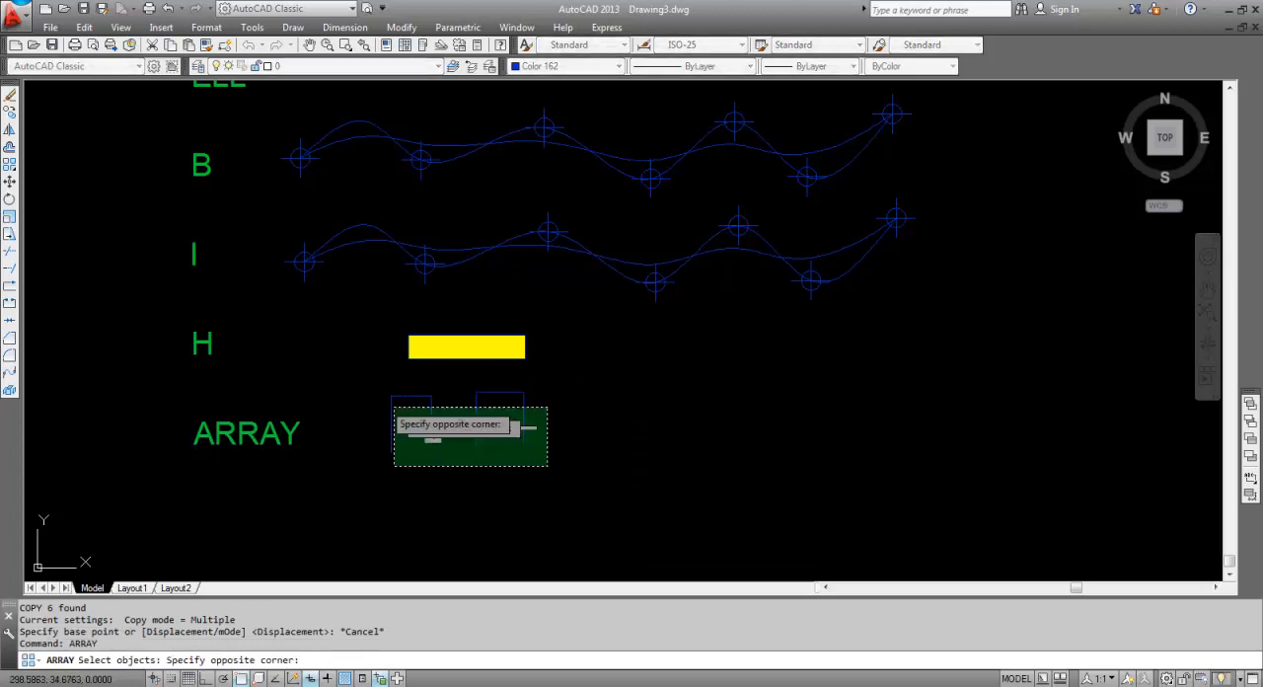
click(393, 406)
key(Return)
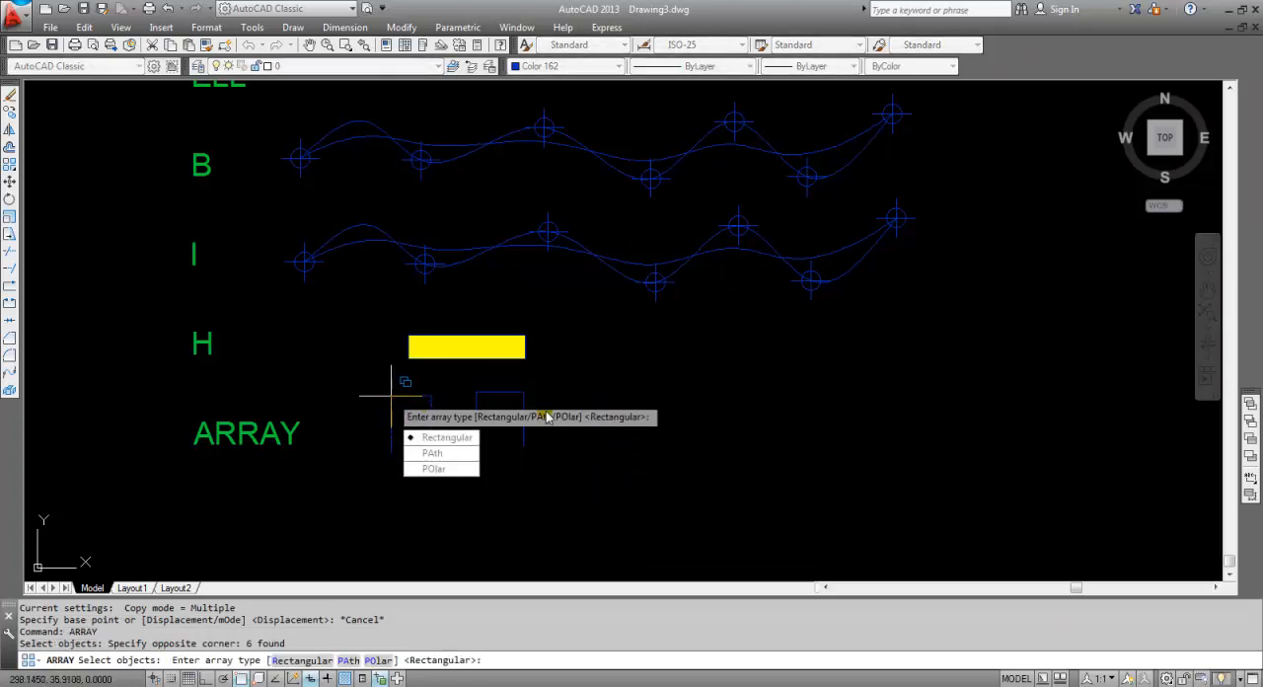
click(457, 454)
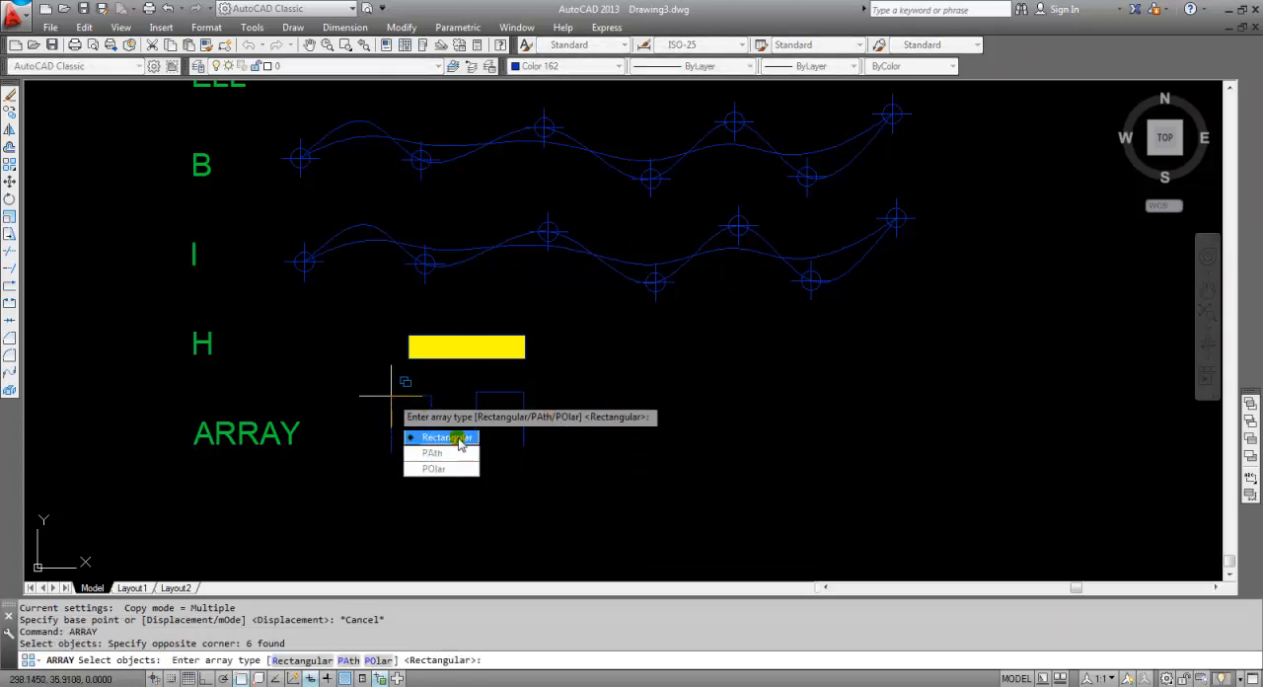
click(446, 437)
scroll(572, 434, down, 2)
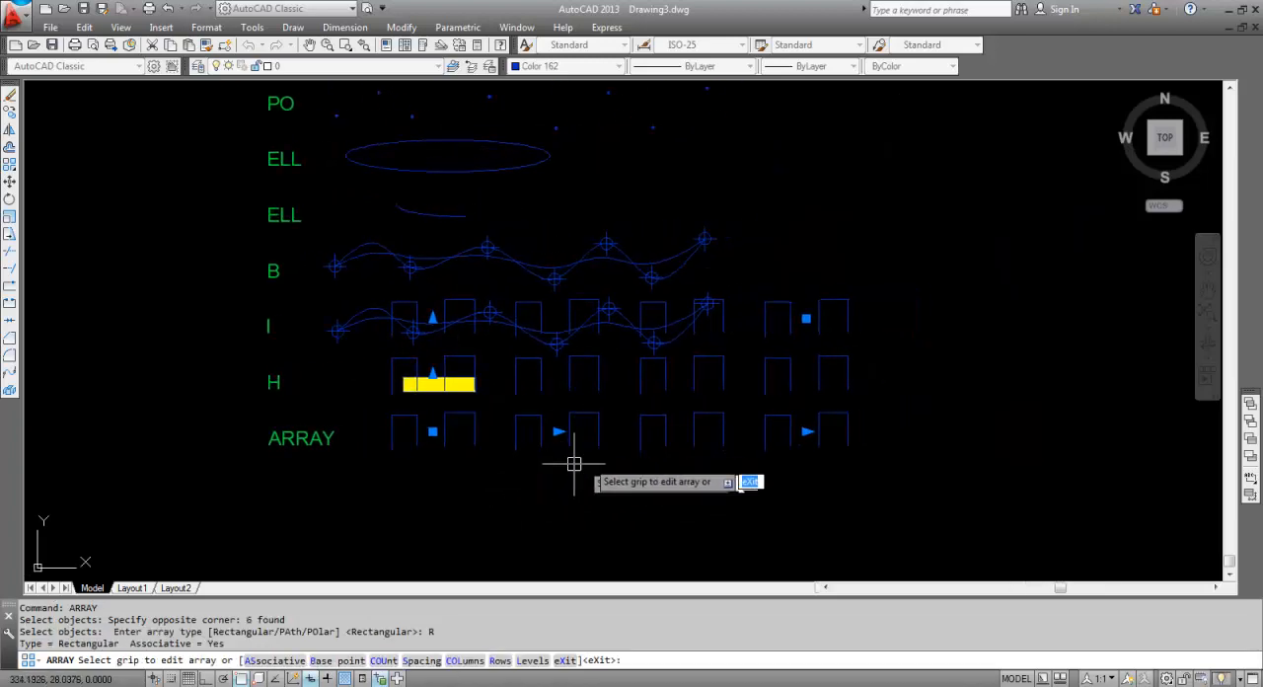
click(807, 431)
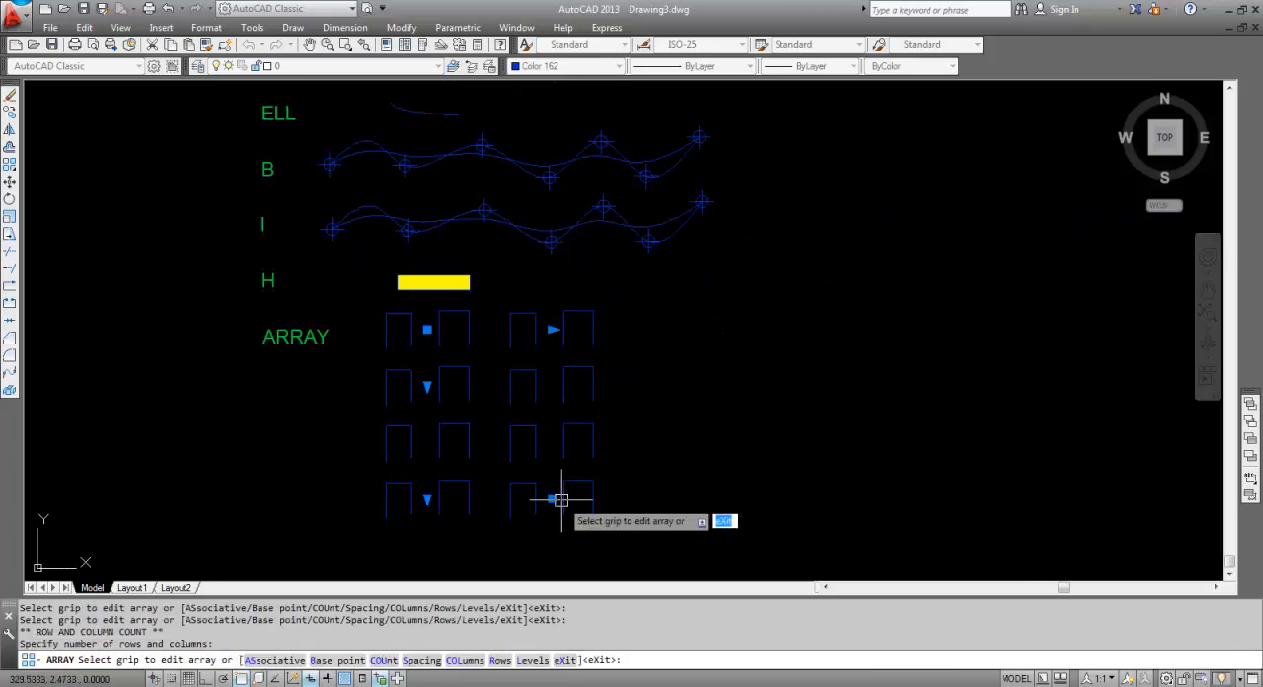
key(Escape)
Create a rectangular array (ARRAY) of the whole drawing list, keeping the default row and column settings.
scroll(727, 381, down, 2)
scroll(727, 381, down, 4)
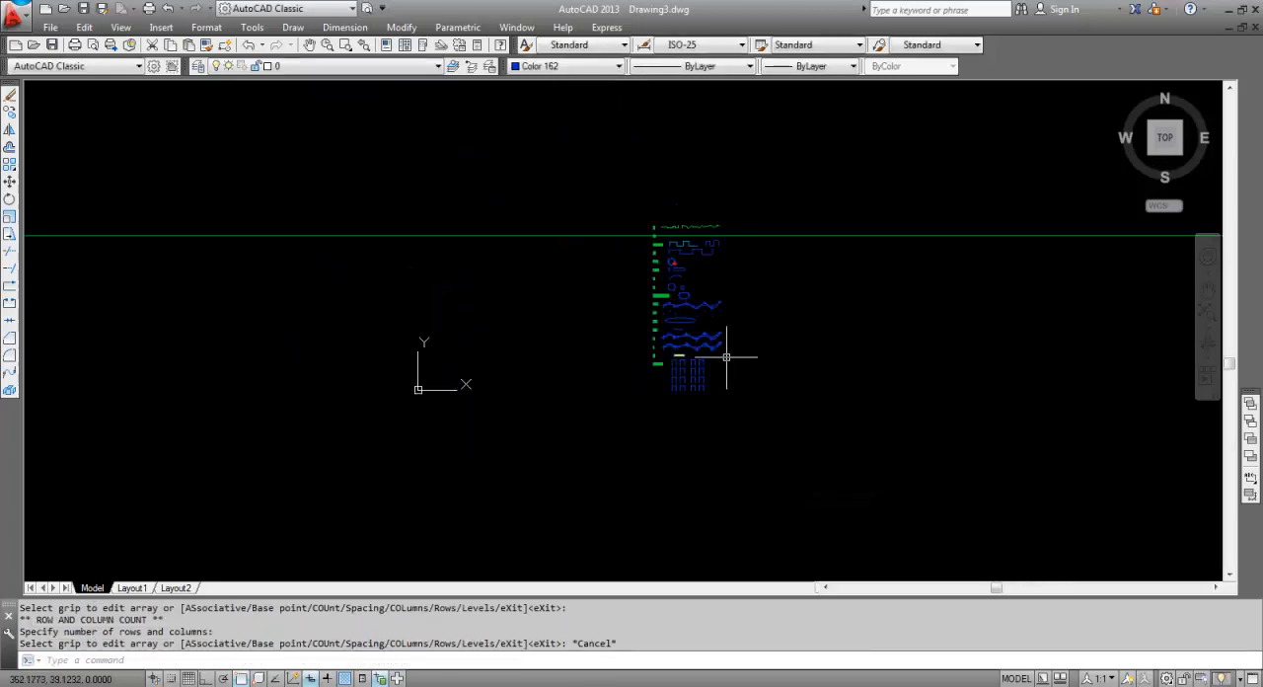
key(Escape)
click(621, 417)
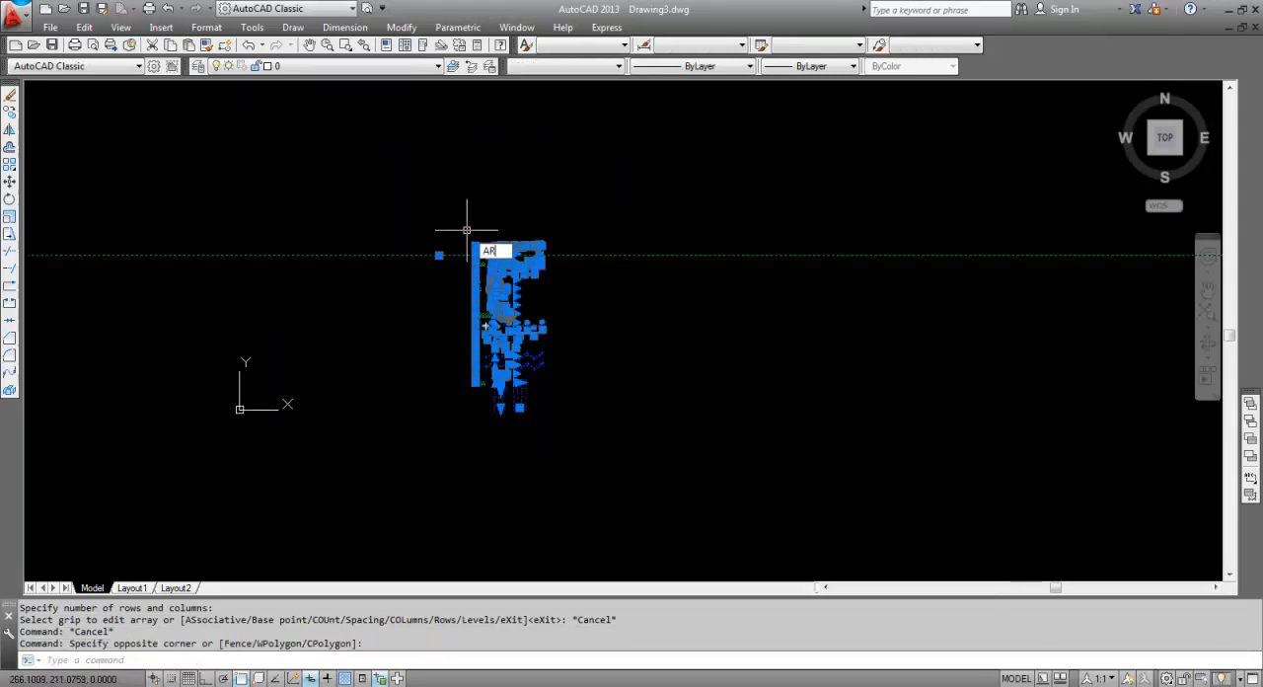
text(R)
key(Down)
key(Return)
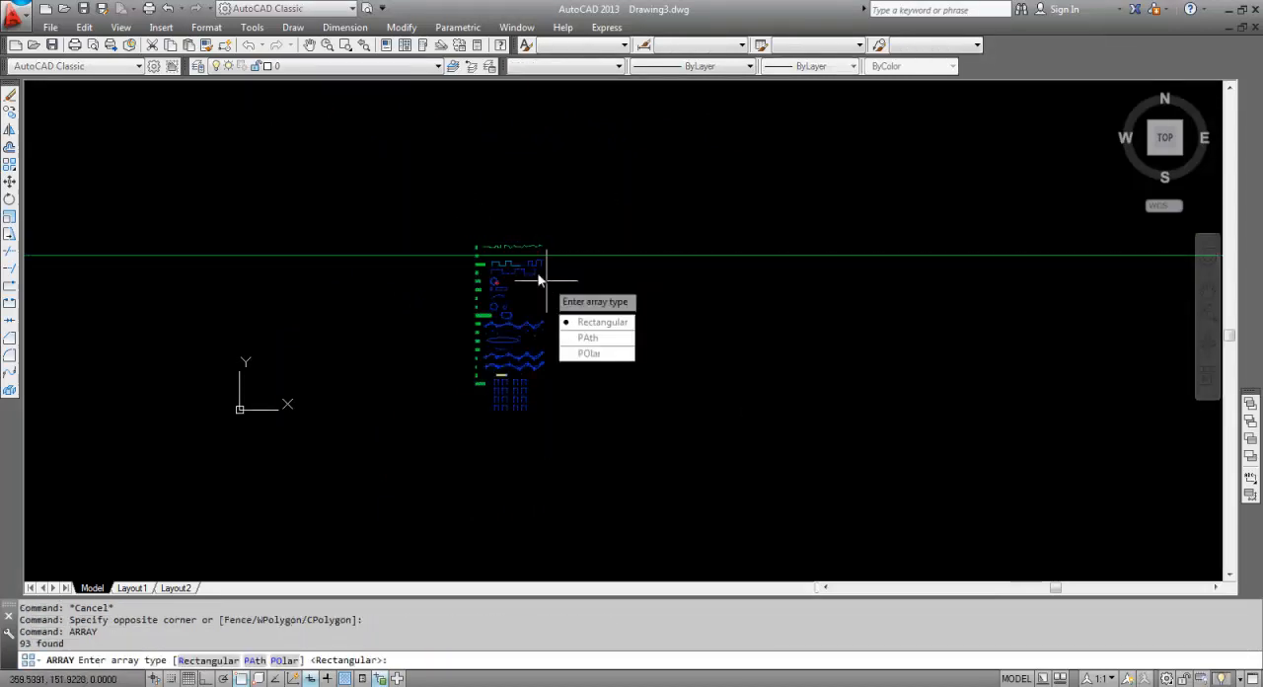
click(590, 323)
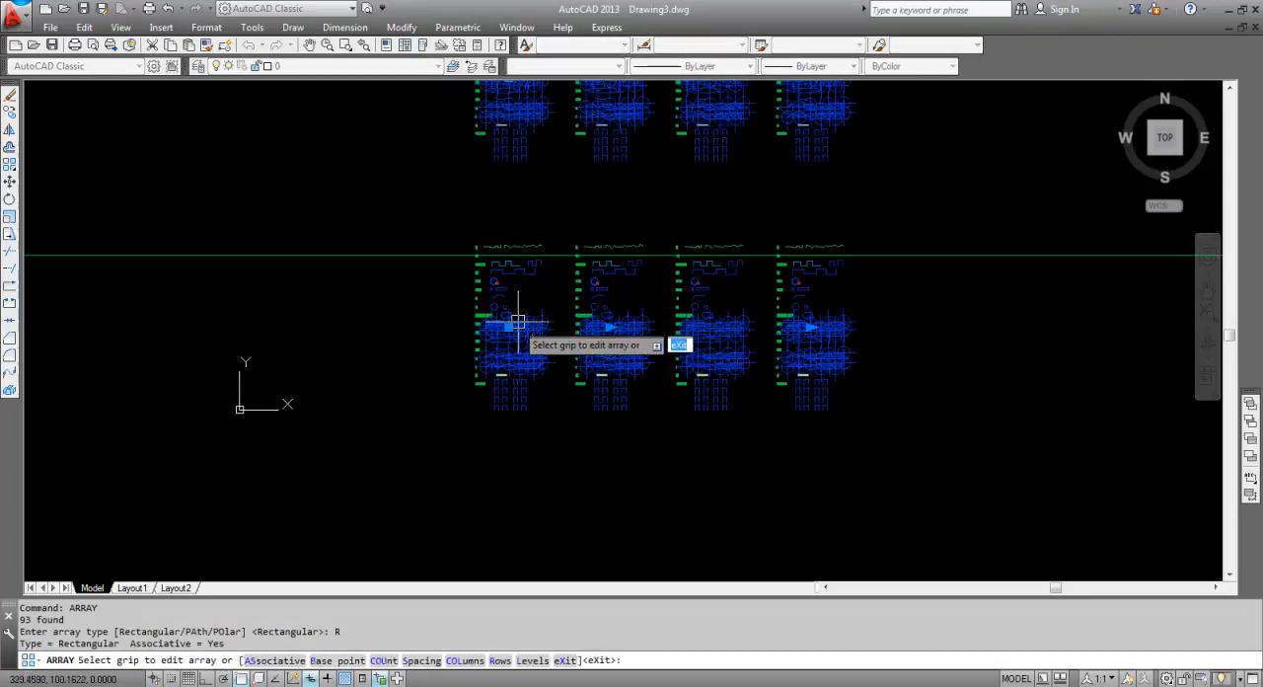
key(Escape)
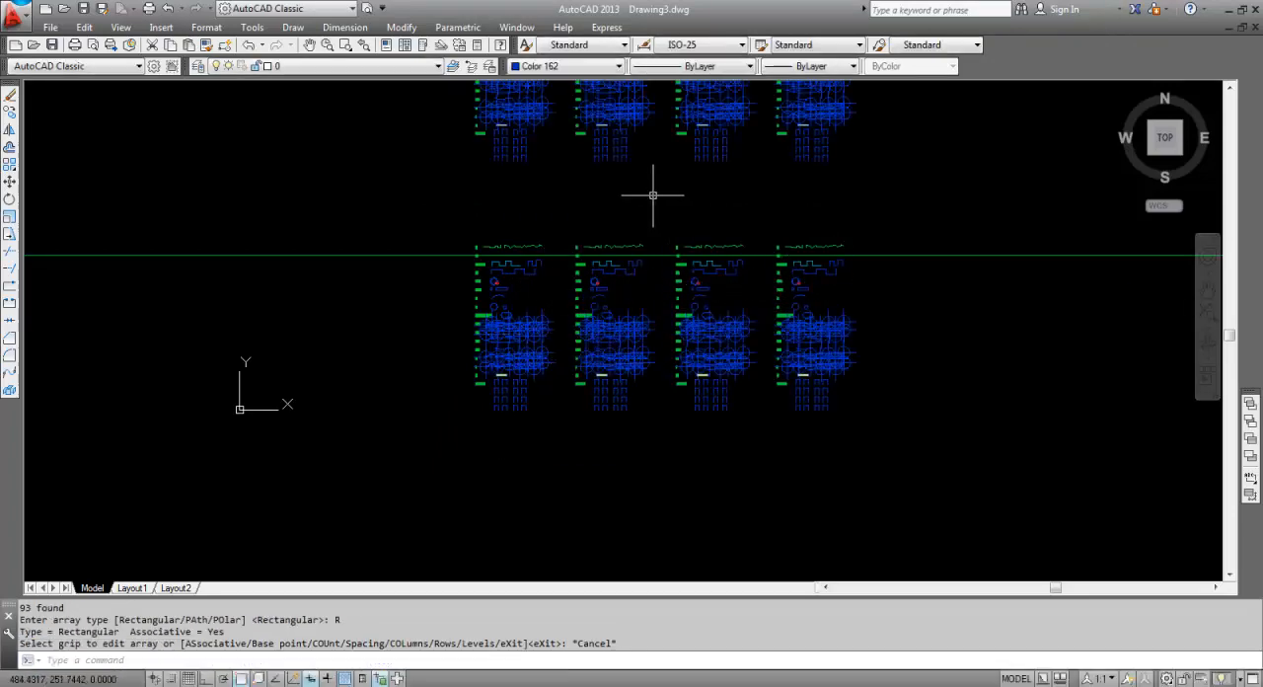
Examine the arrayed copies of the list and the oversized point symbols in their SPL to I rows.
middle_click(651, 194)
middle_click(651, 194)
scroll(651, 209, down, 4)
scroll(662, 229, up, 4)
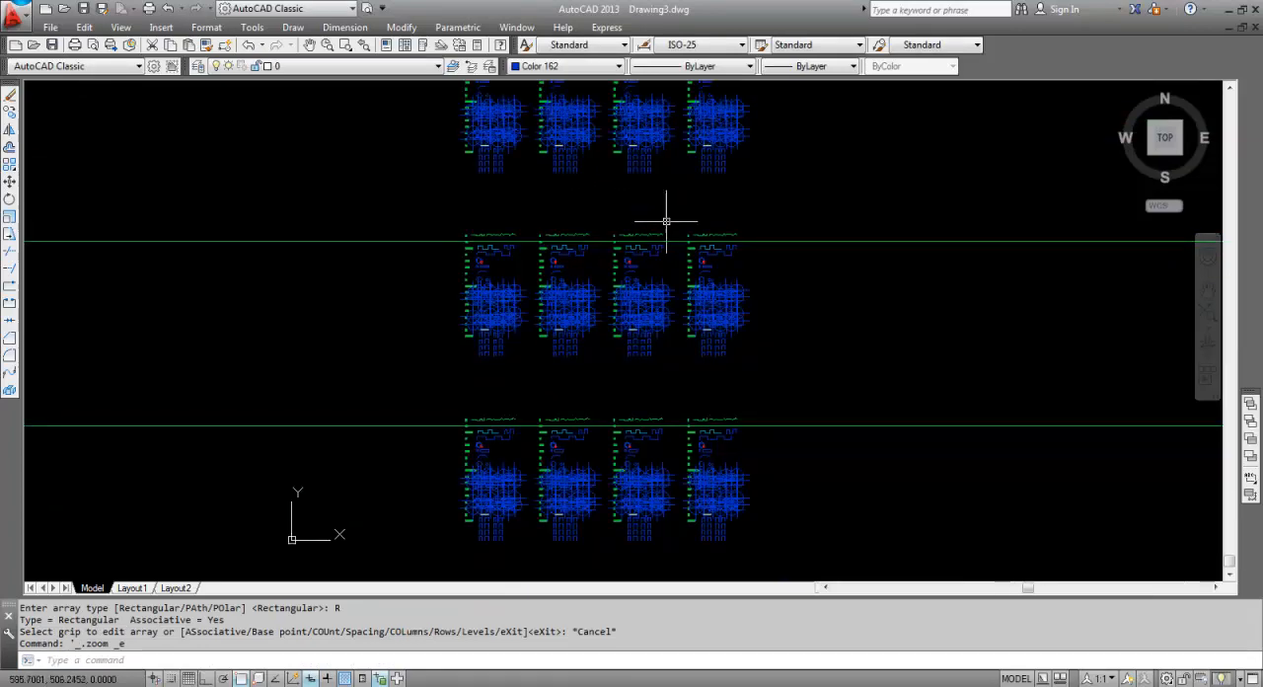
middle_drag(662, 233, 629, 288)
scroll(628, 288, up, 2)
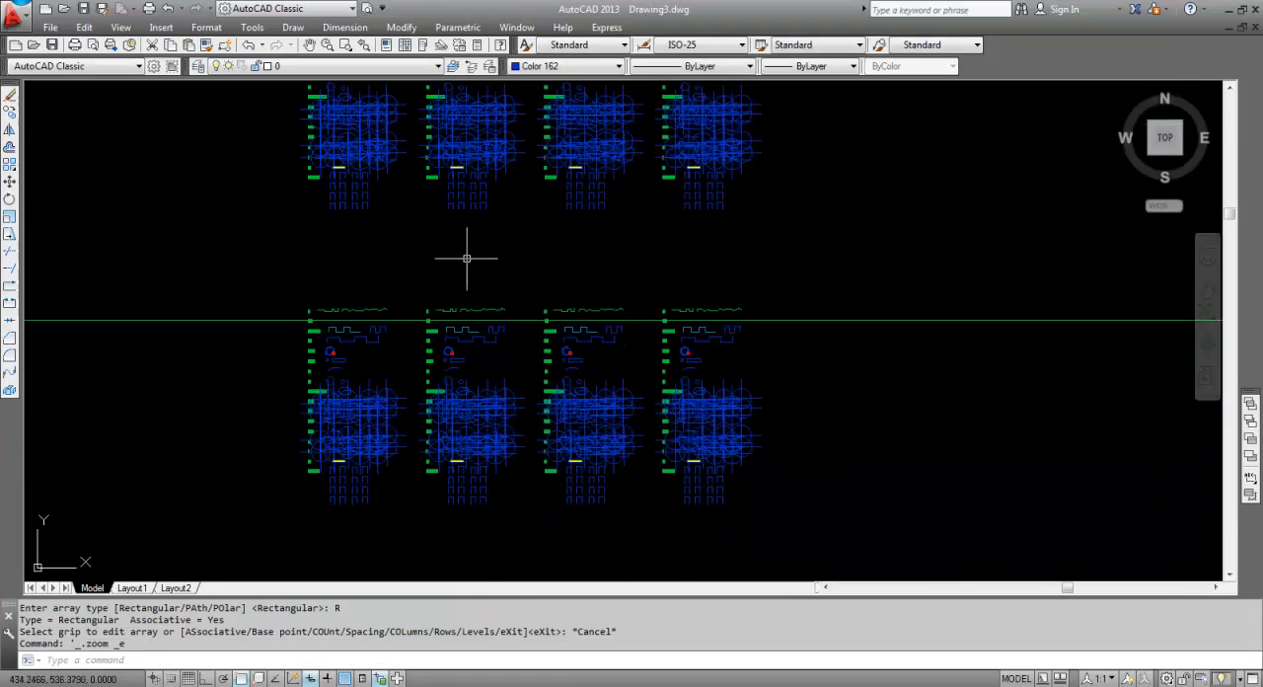
scroll(439, 251, up, 2)
key(Escape)
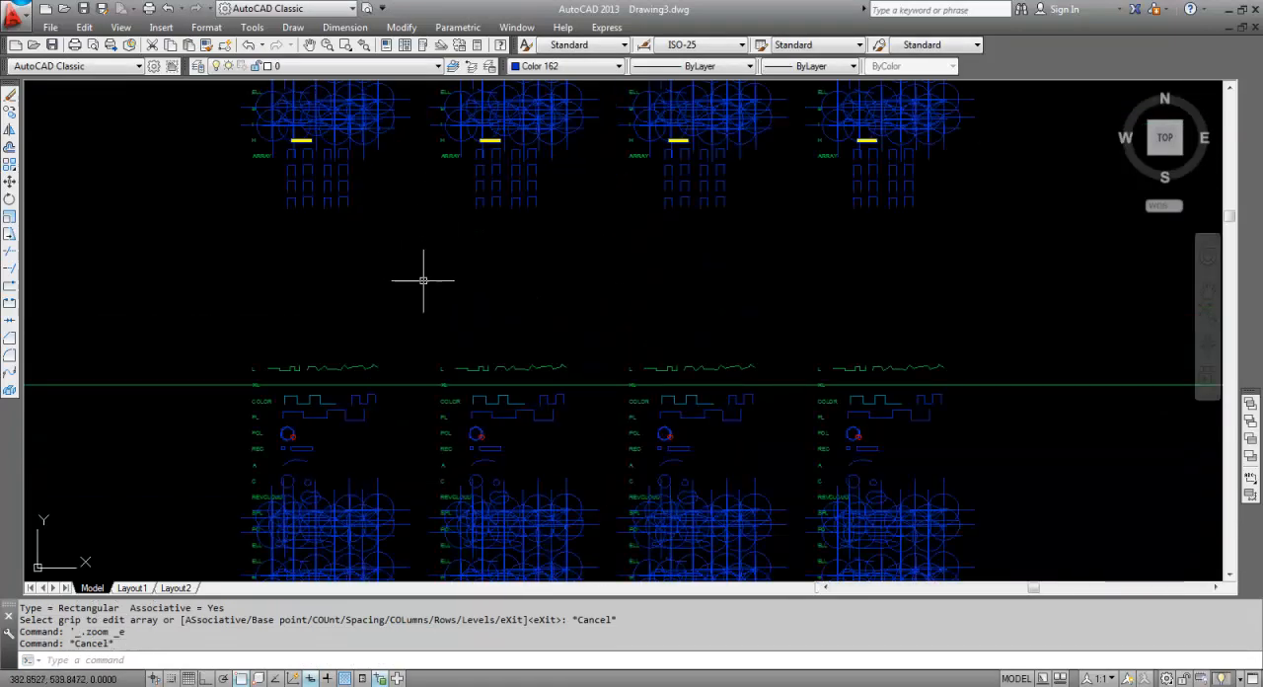
key(Escape)
scroll(386, 264, down, 3)
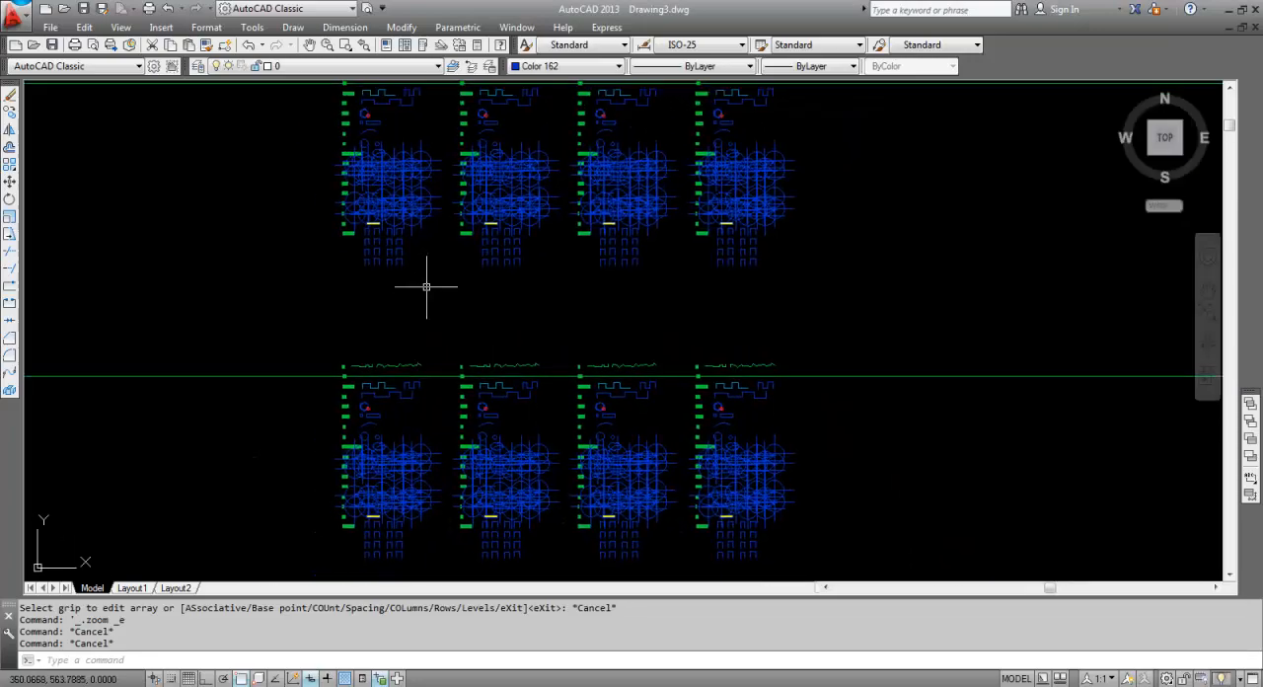
scroll(384, 165, up, 5)
scroll(415, 285, down, 4)
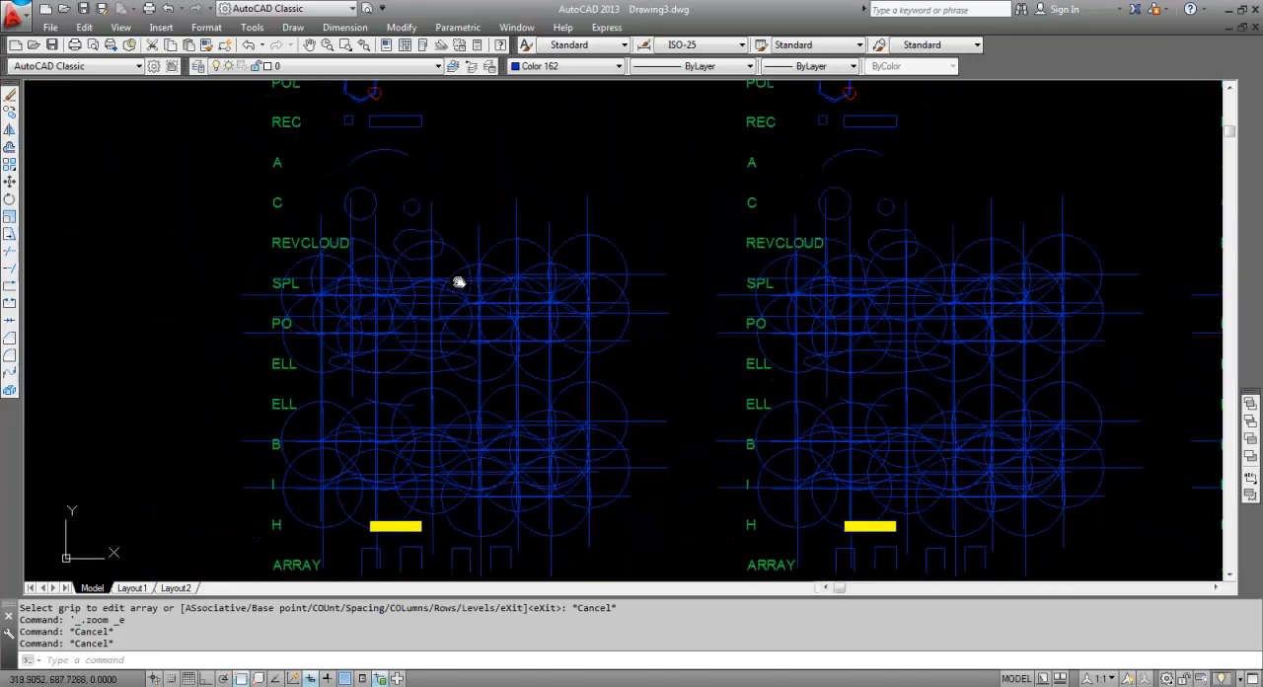
Set the point size to 1 in absolute units with DDPTYPE and regenerate the drawing (RE).
scroll(457, 281, up, 1)
text(DDPTYPE)
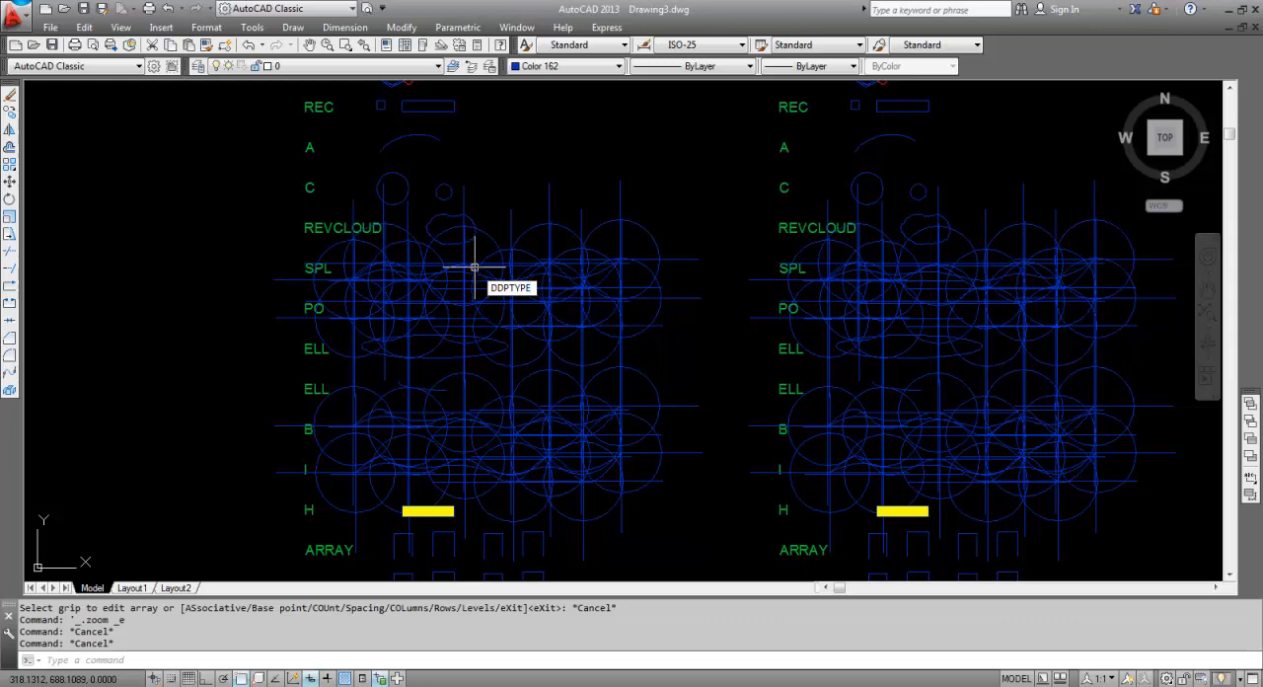
key(Return)
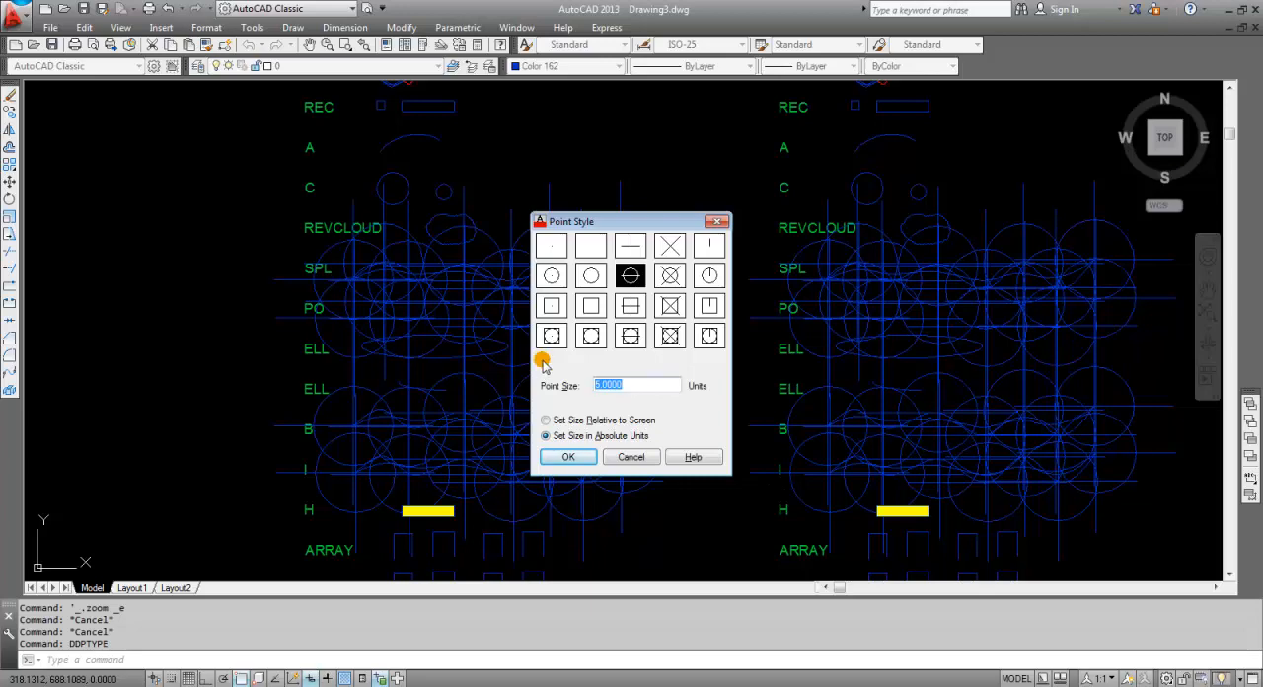
text(1)
key(Return)
key(Escape)
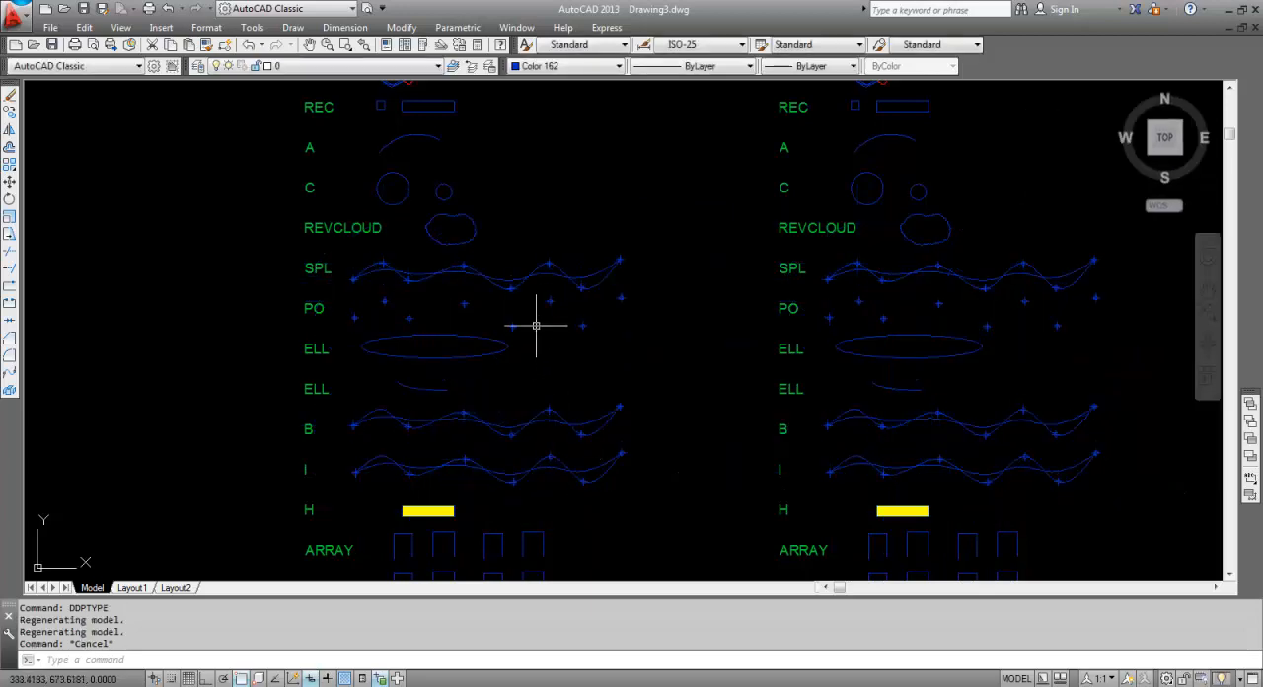
scroll(542, 305, up, 6)
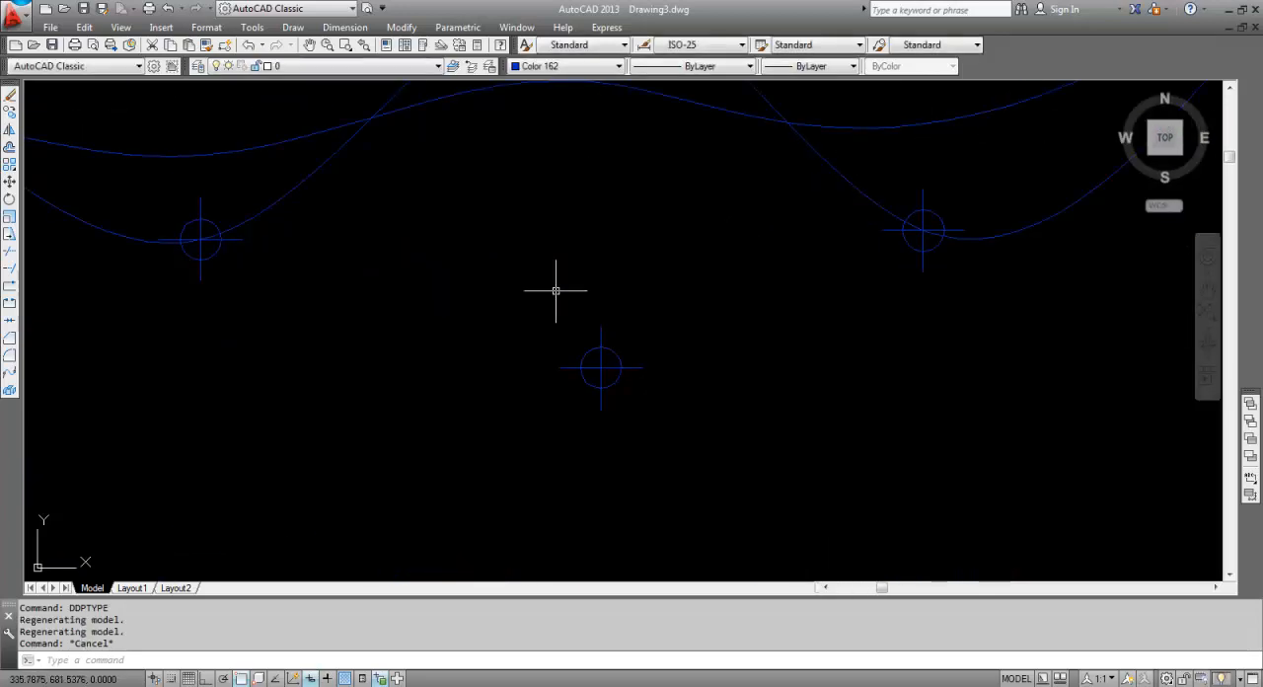
text(RE)
key(Return)
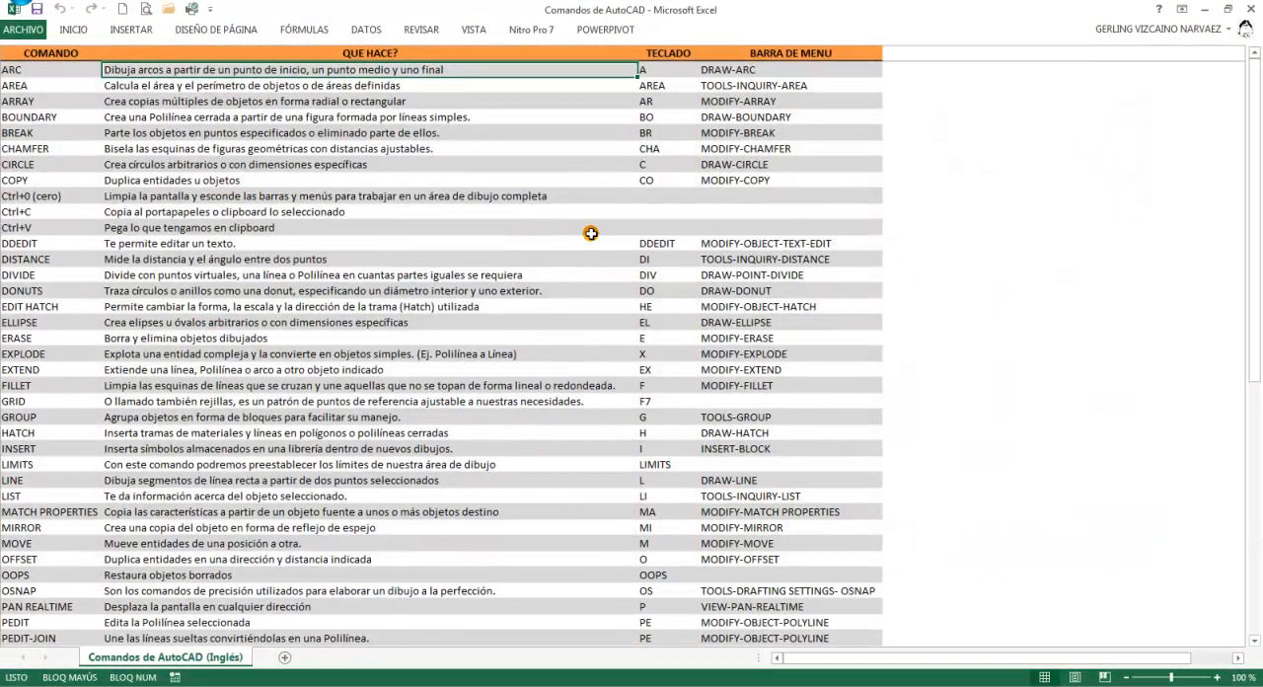
Review the AutoCAD command list in the Excel workbook, including the COMANDO, QUE HACE?, TECLADO and BARRA DE MENU columns.
click(32, 69)
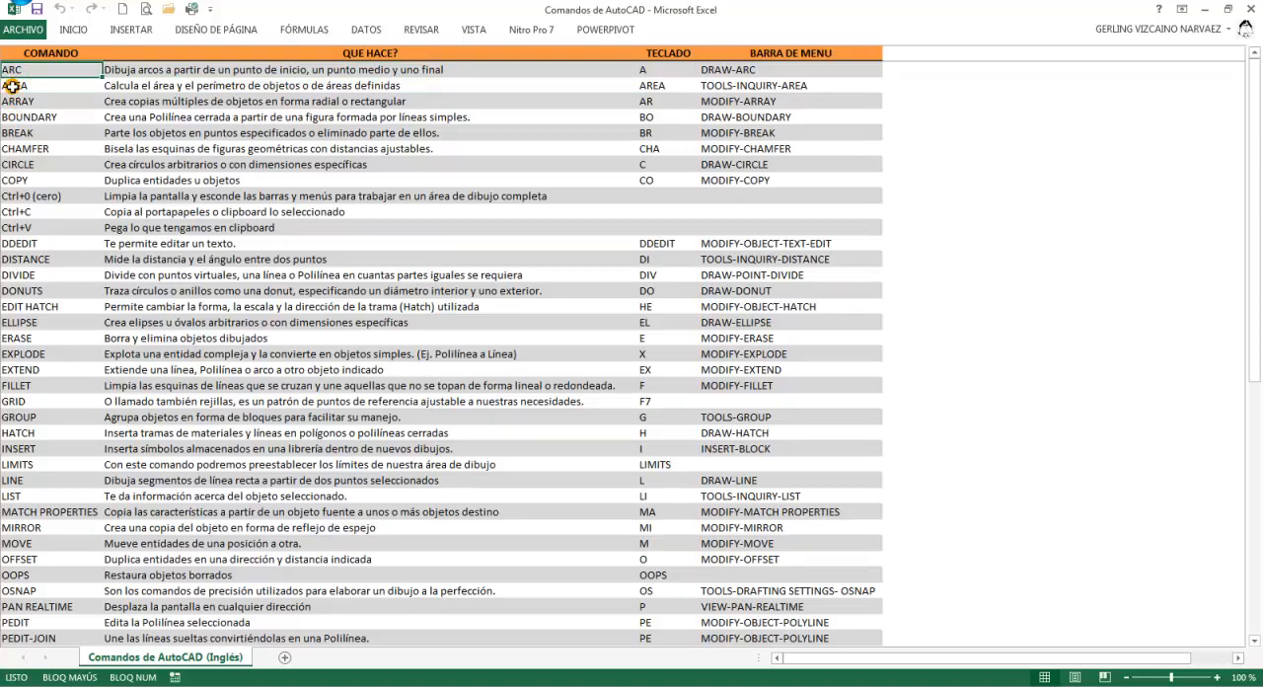
scroll(52, 98, down, 8)
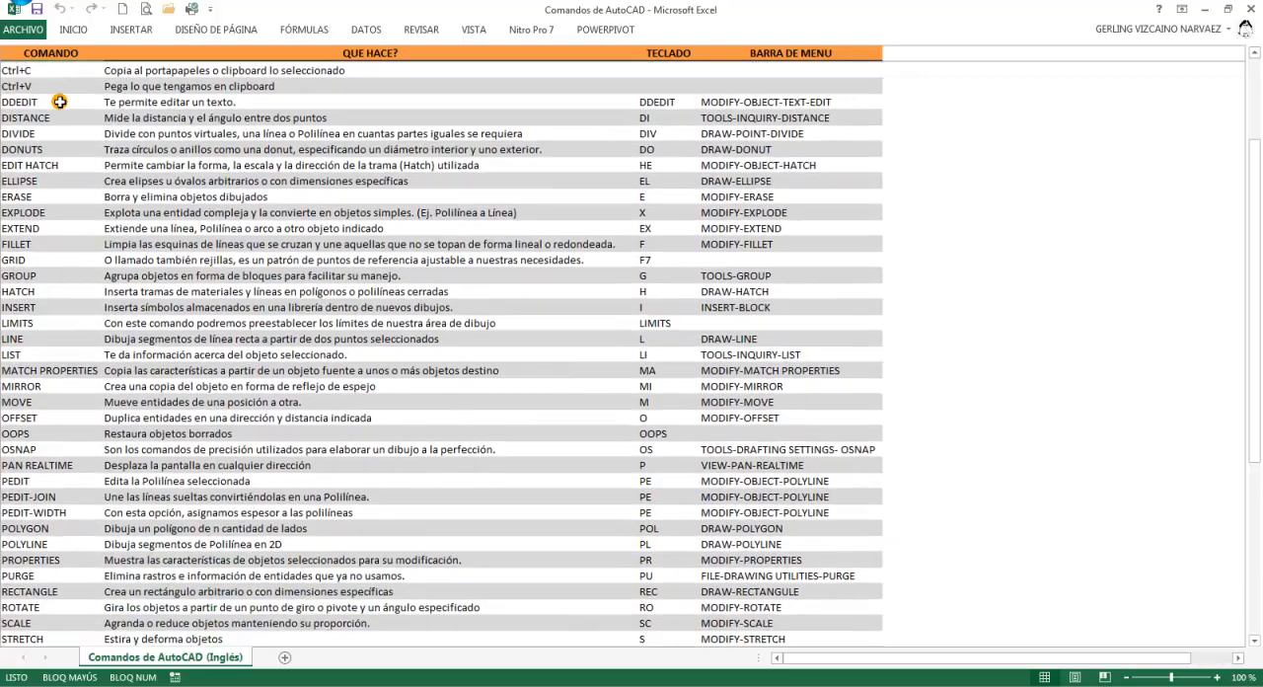
scroll(62, 124, down, 4)
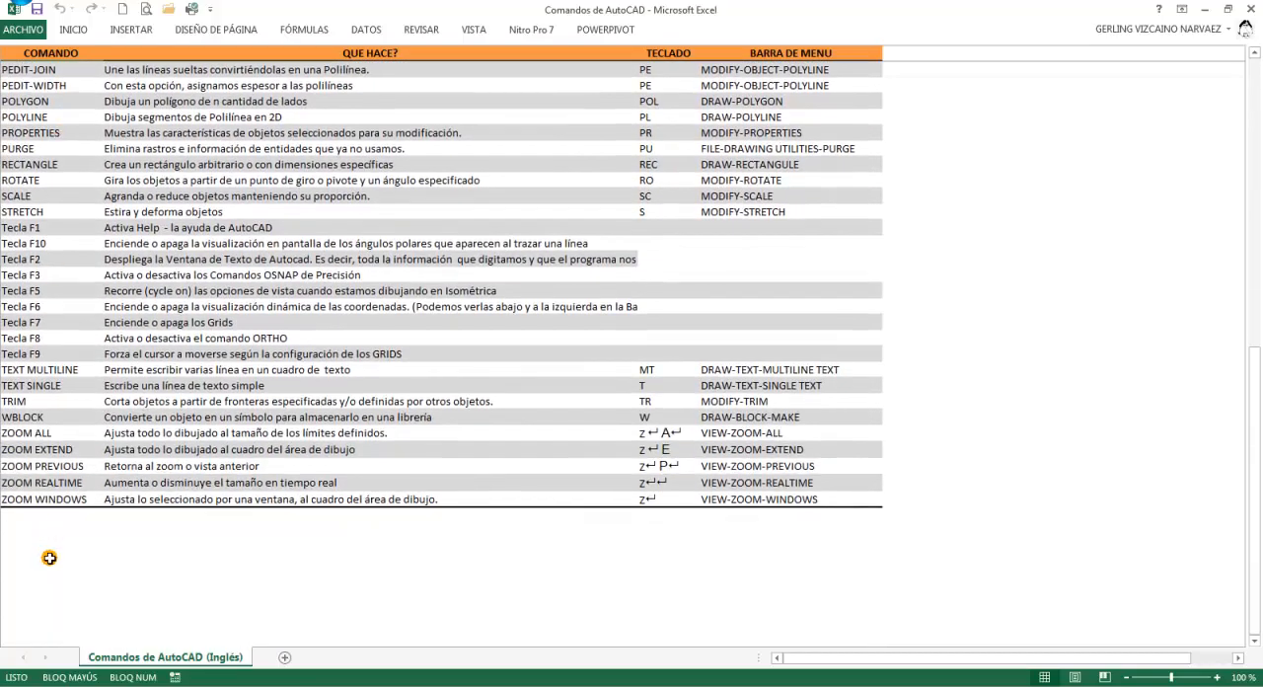
scroll(79, 365, up, 12)
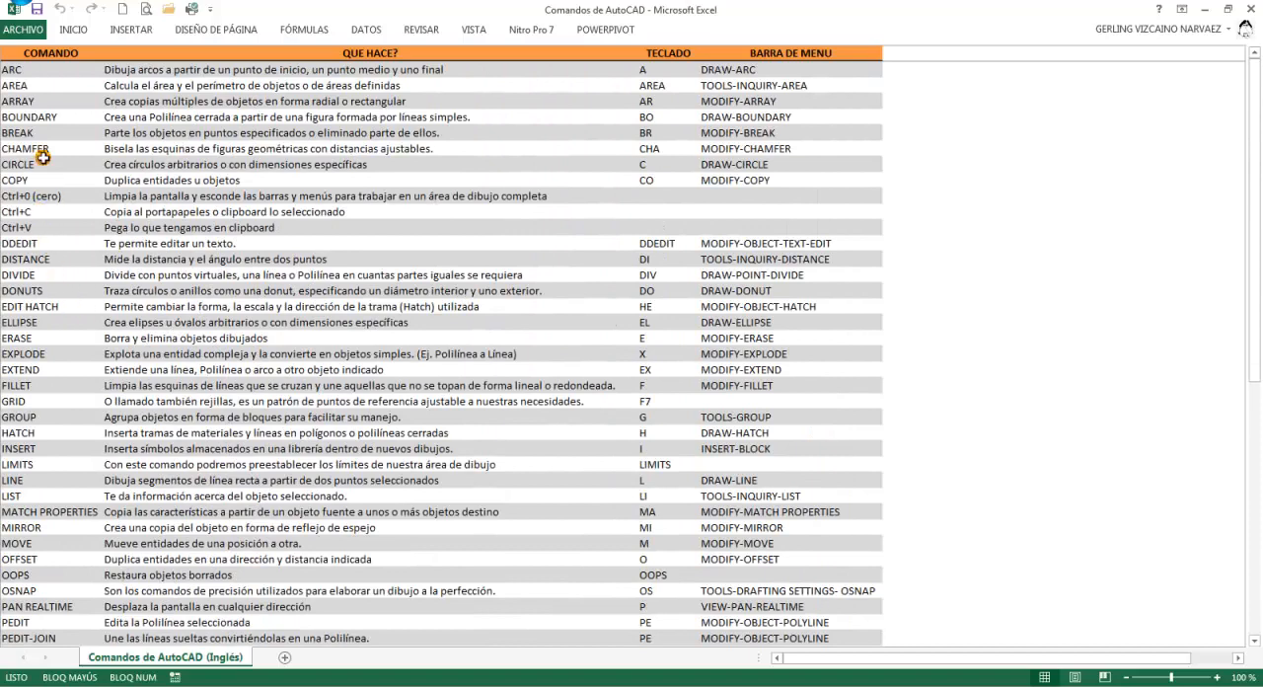
shift+click(40, 67)
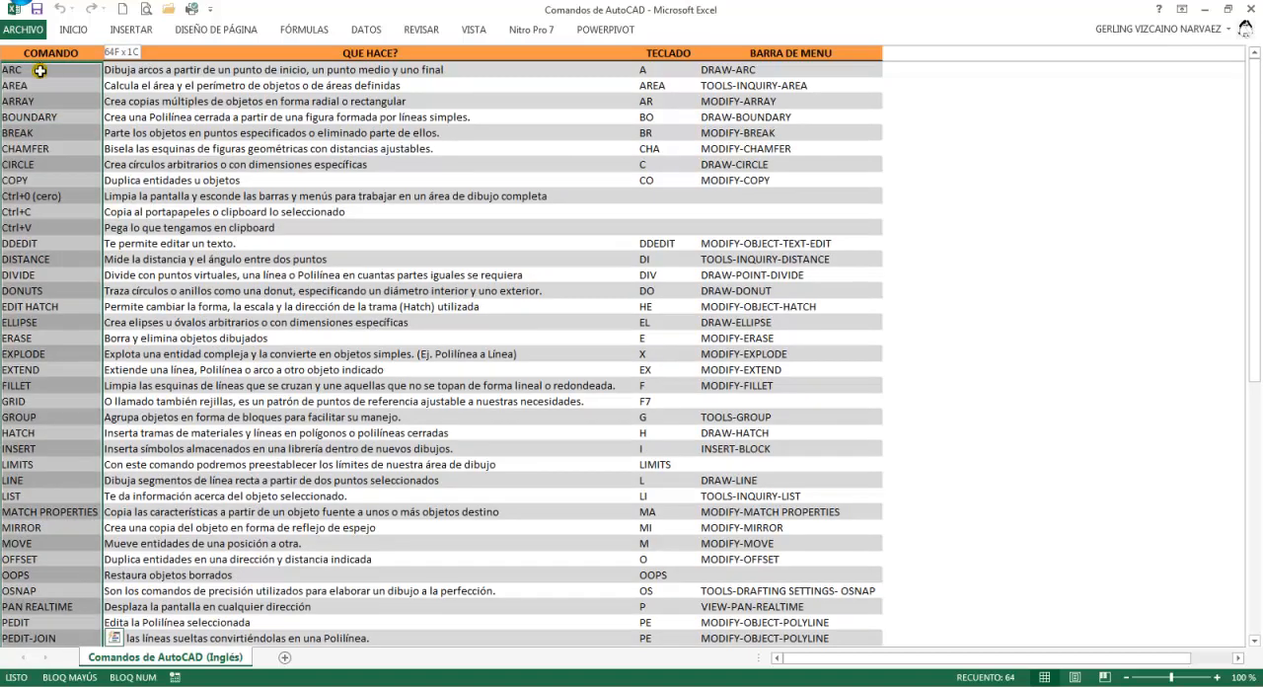
click(263, 69)
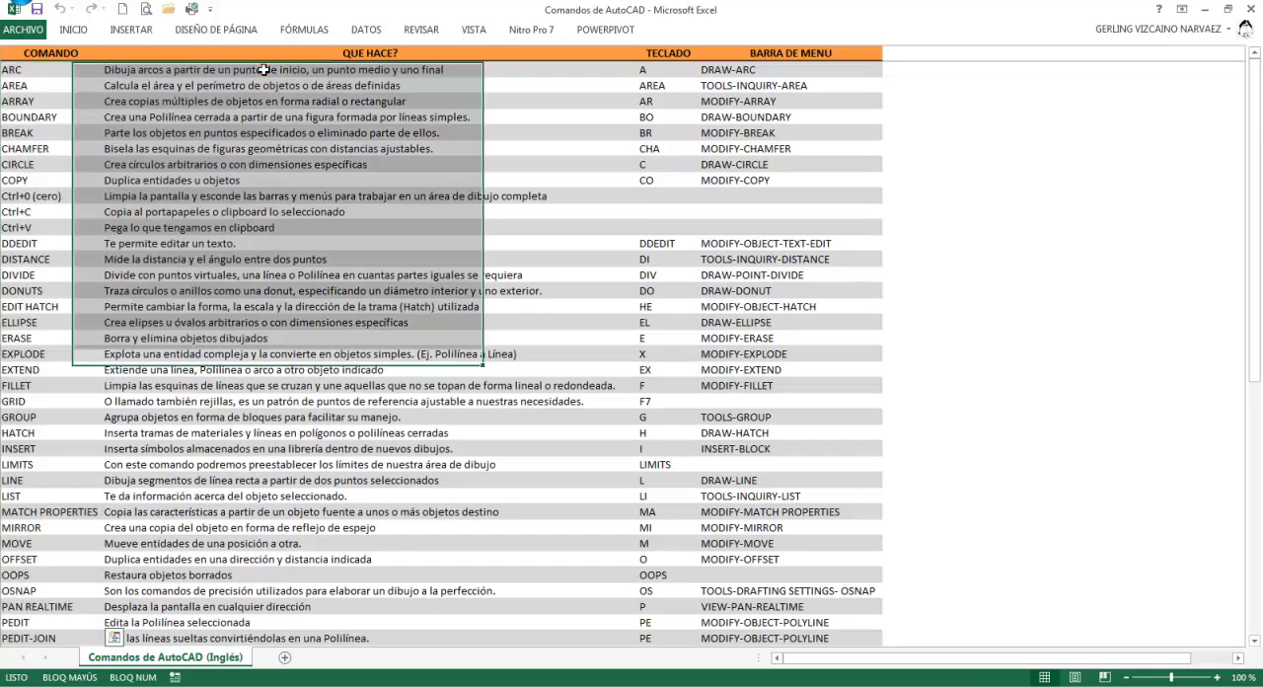
click(664, 69)
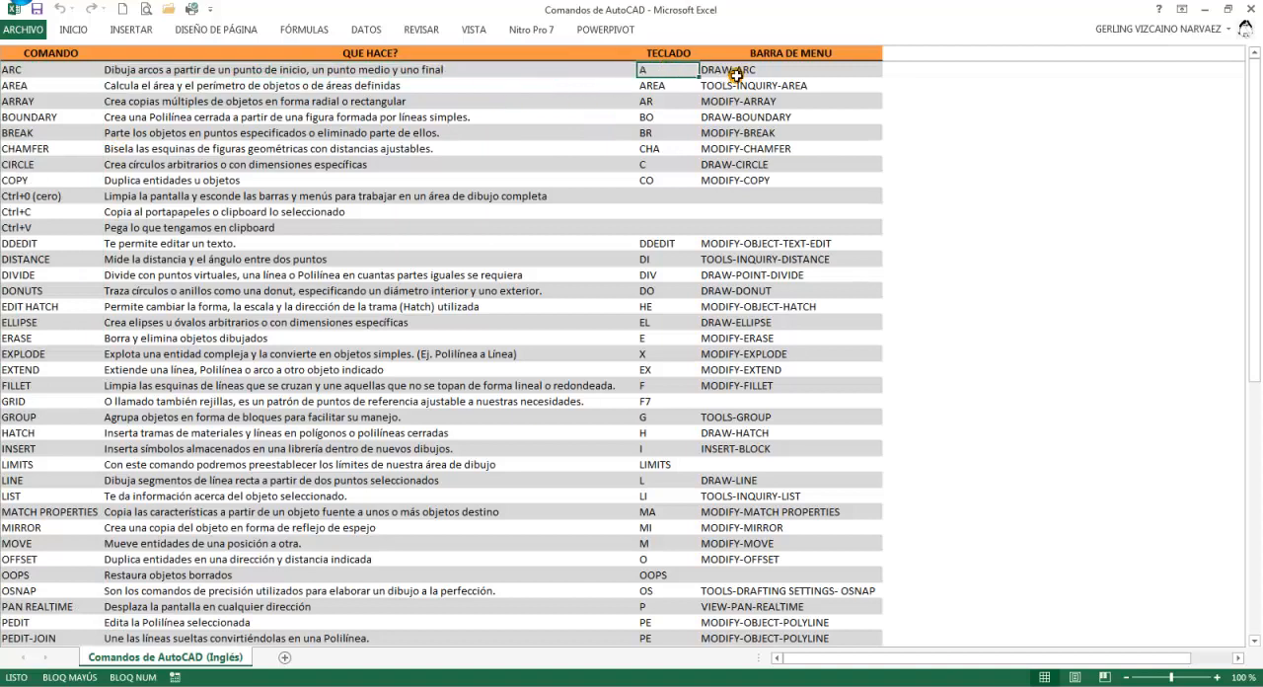
drag(762, 70, 784, 407)
Switch back to AutoCAD and display the Draw toolbar.
key(alt+Tab)
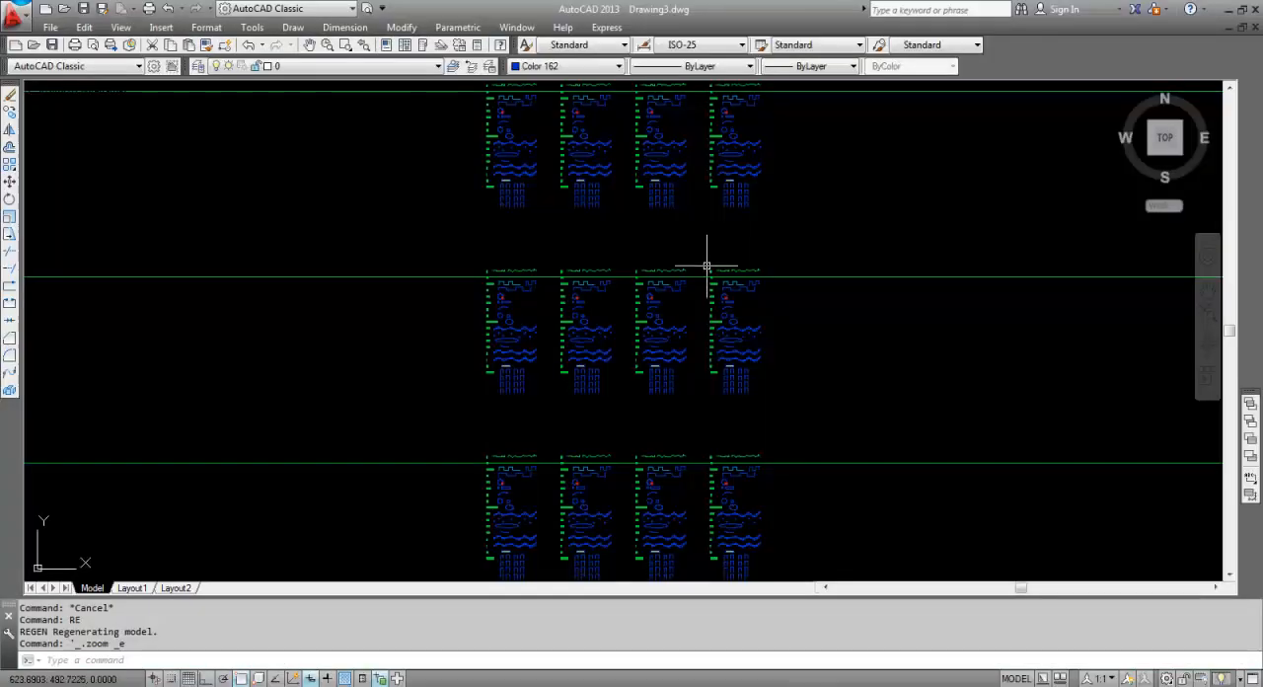
right_click(1021, 61)
mouse_move(1034, 62)
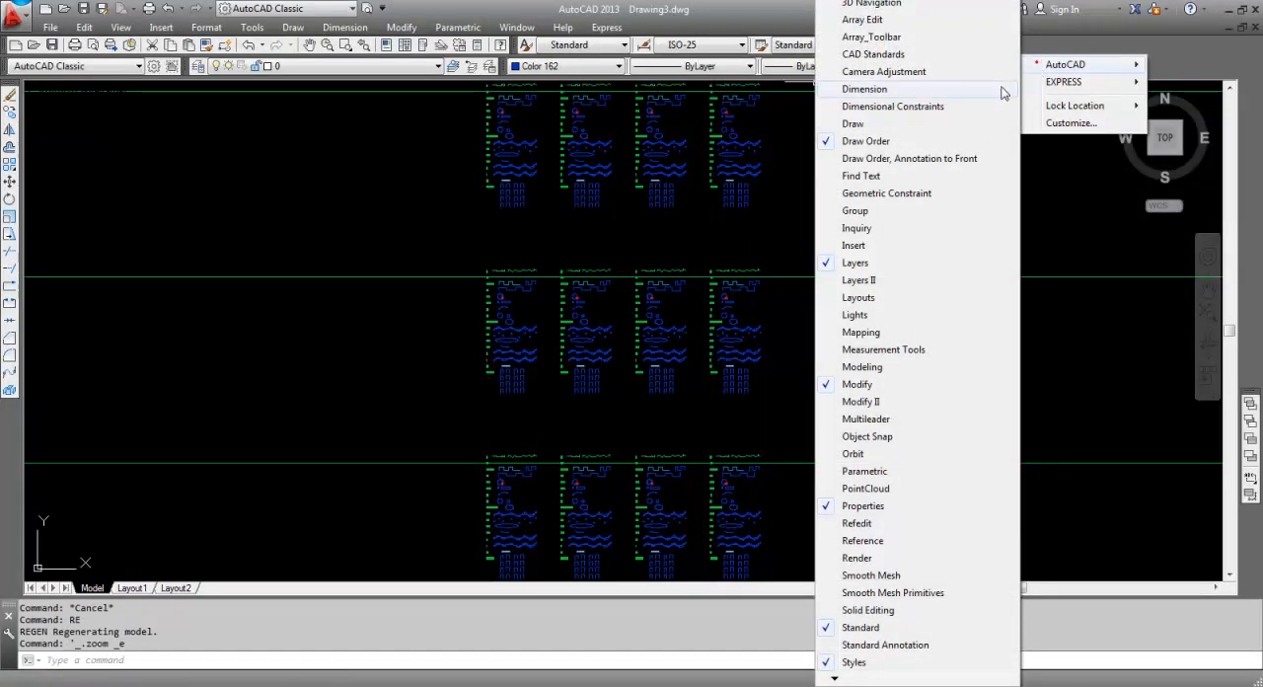
click(876, 122)
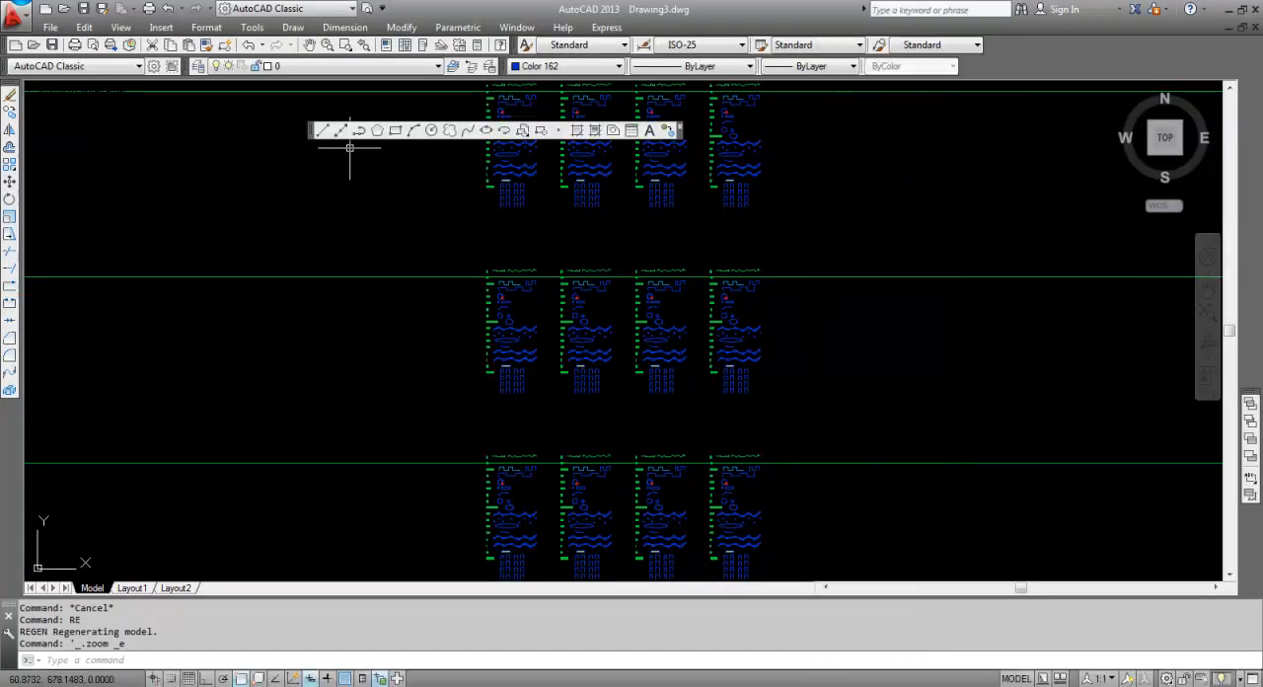
Place four more points with the Point tool just past the existing points in the PO row of the first list copy.
click(559, 131)
scroll(536, 341, up, 8)
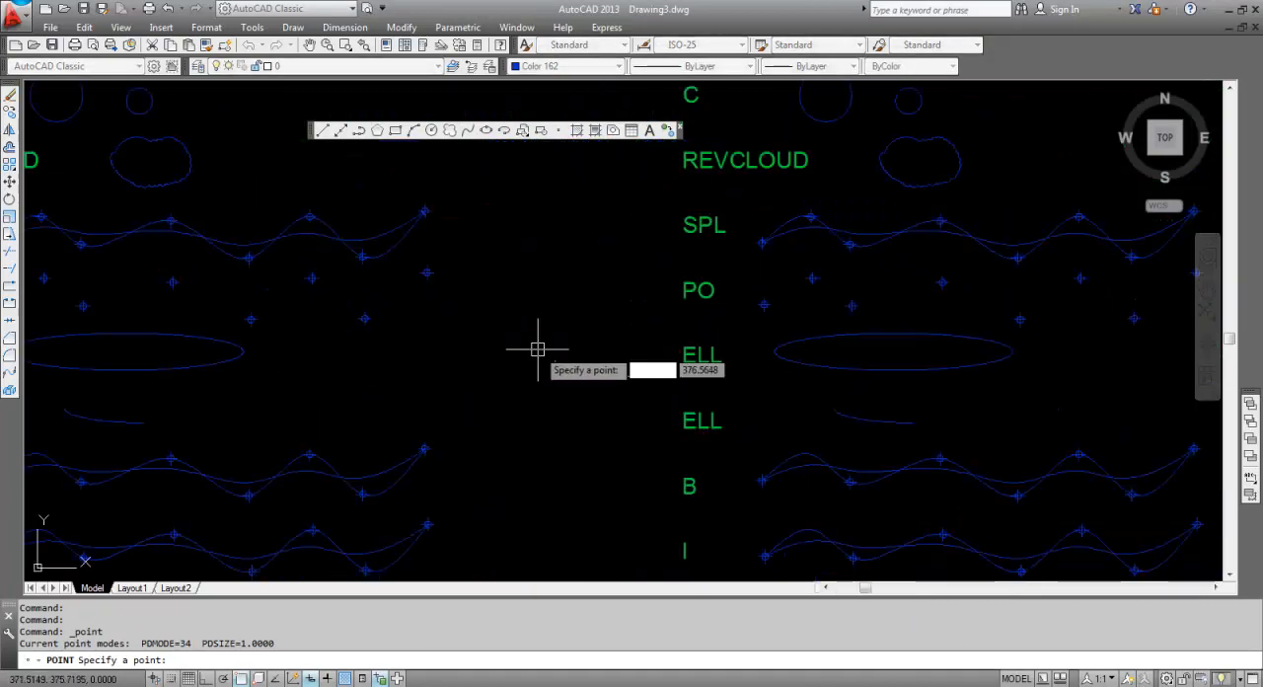
scroll(433, 369, down, 2)
middle_drag(466, 340, 525, 313)
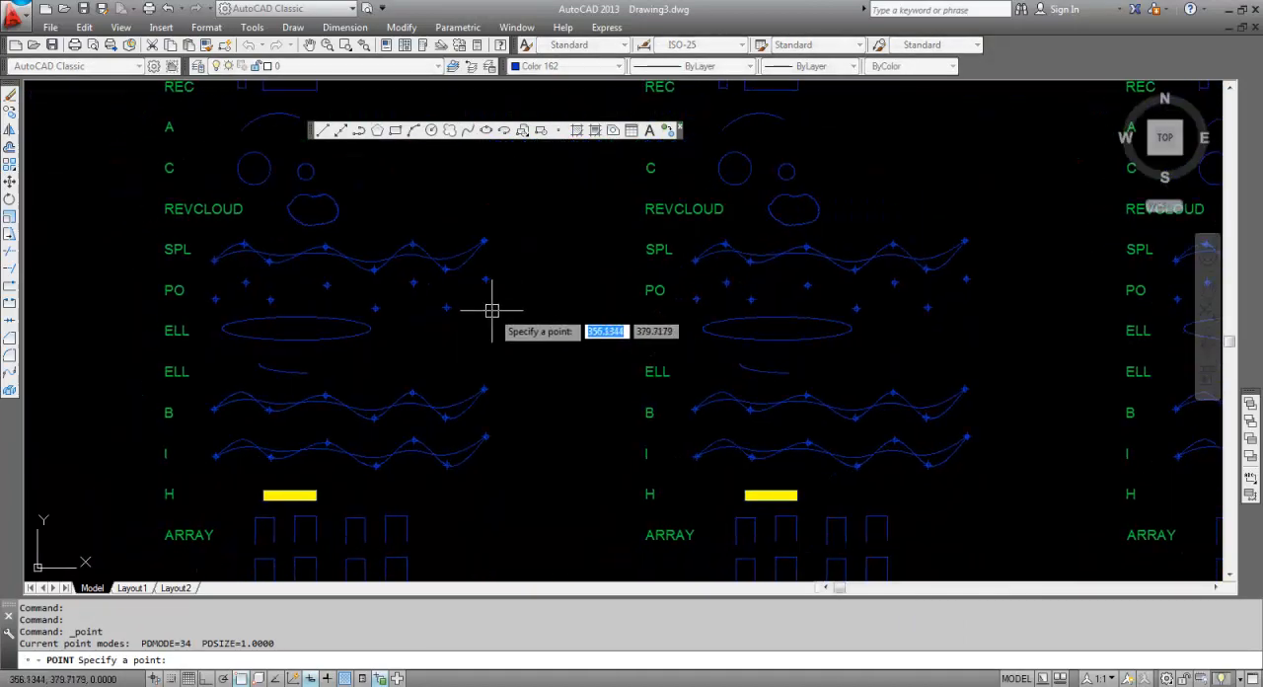
click(491, 311)
click(515, 286)
click(530, 304)
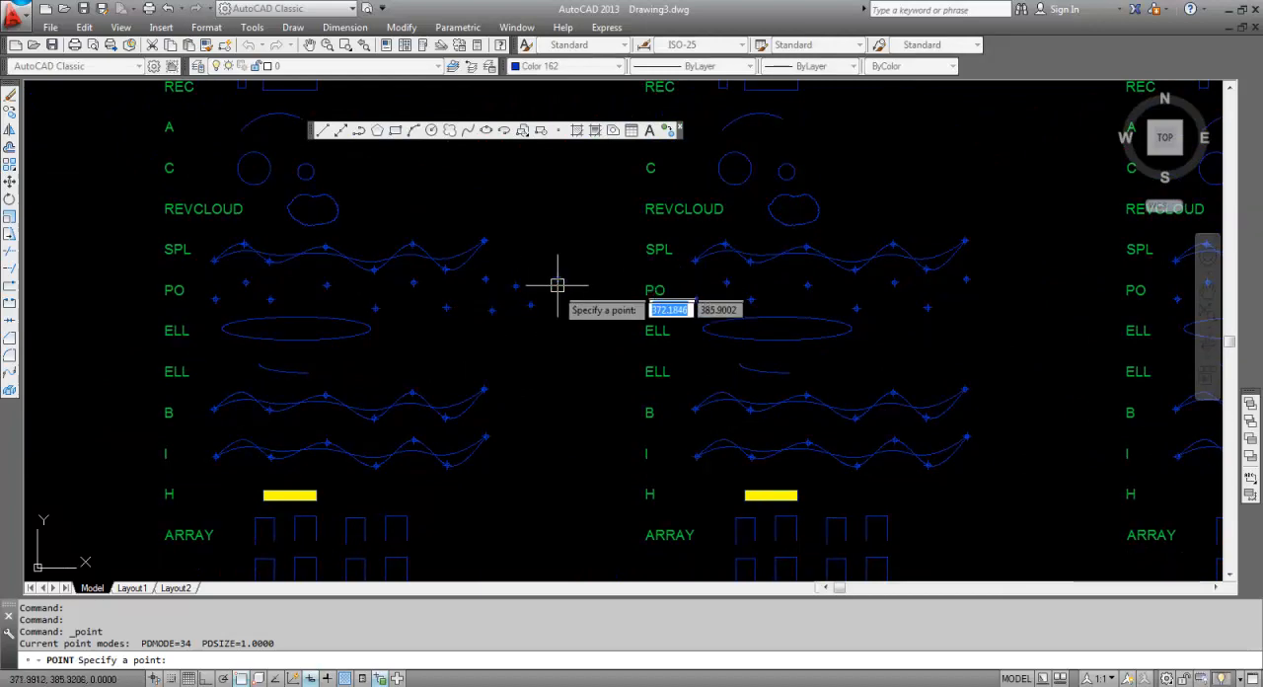
key(Return)
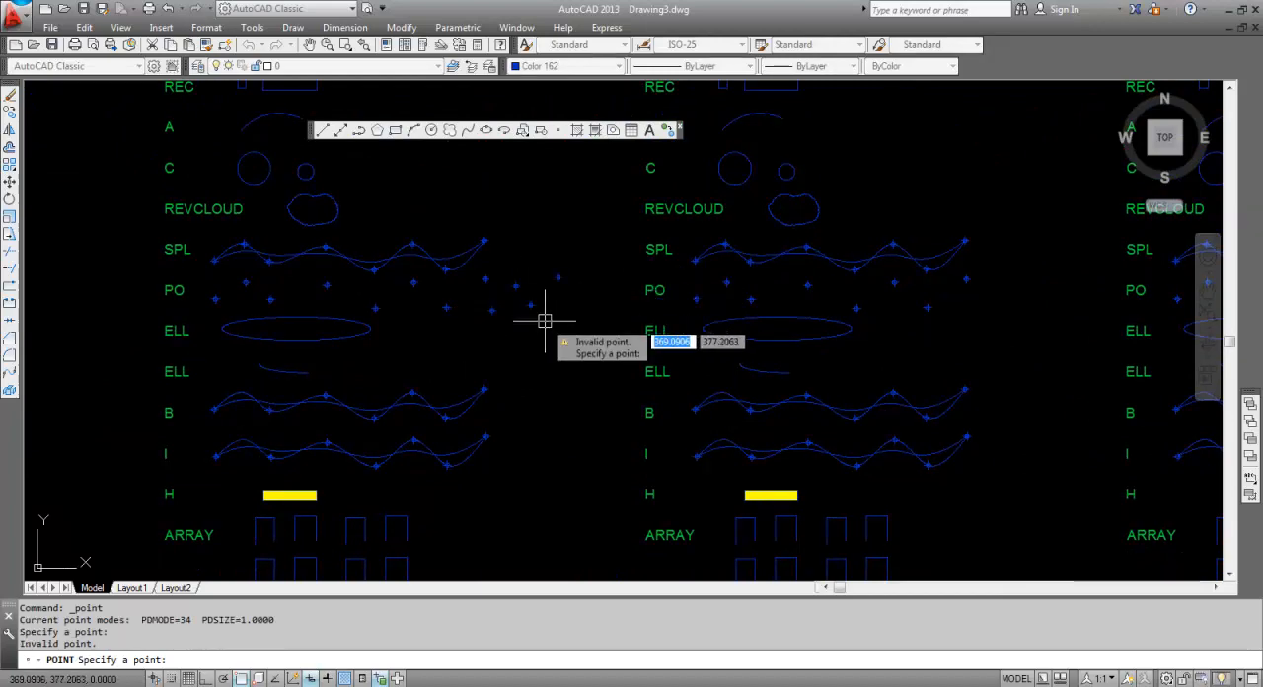
Draw a seven-segment zigzag with the Line tool across the green jagged line in the L row of the first list copy.
click(323, 134)
scroll(414, 296, down, 4)
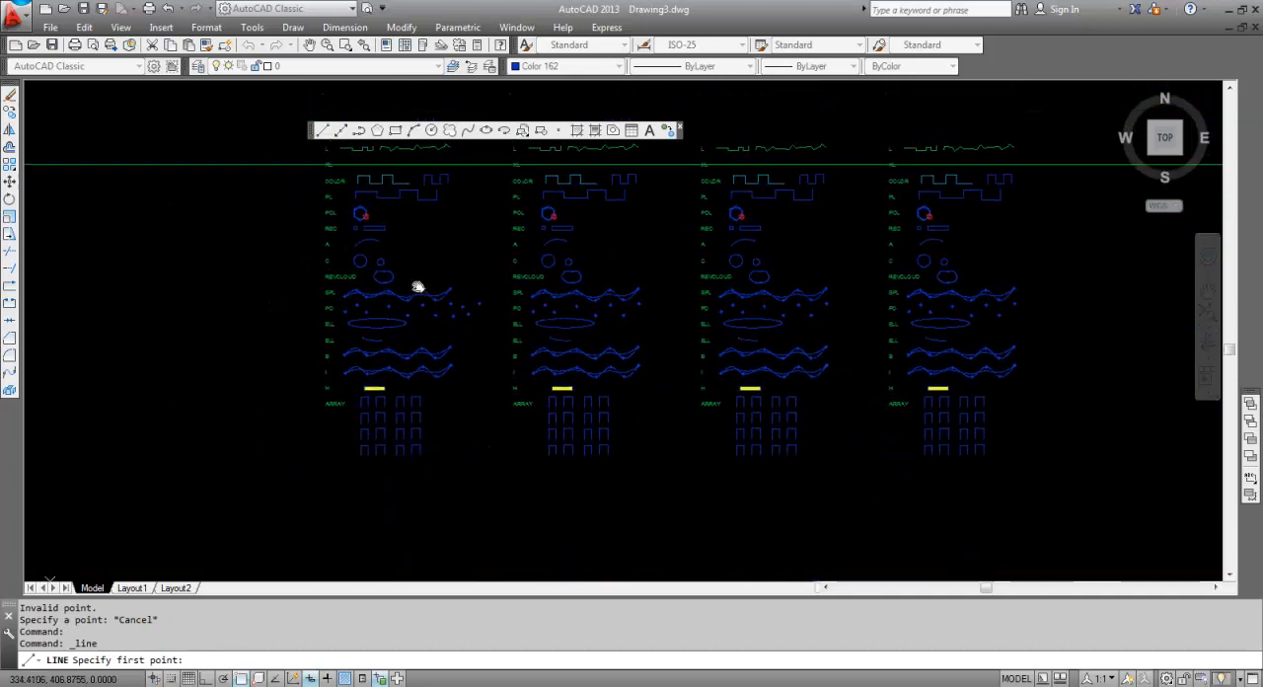
scroll(407, 367, up, 5)
click(342, 290)
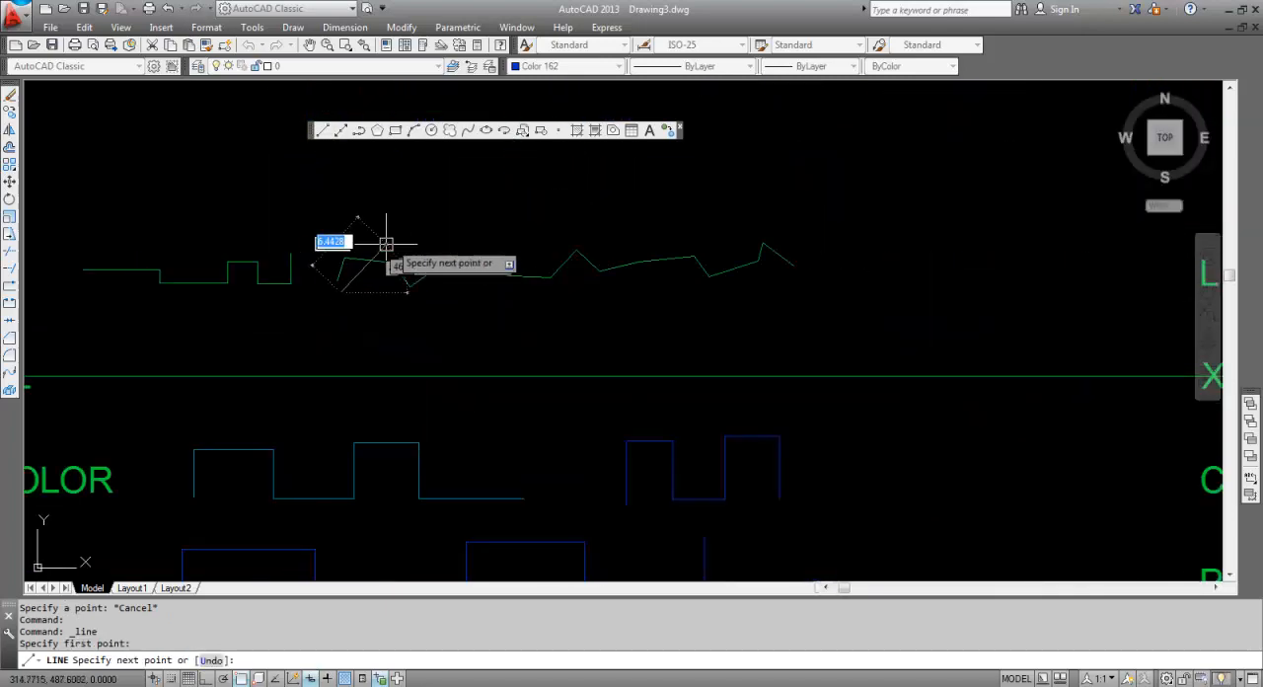
click(399, 242)
click(472, 303)
click(589, 290)
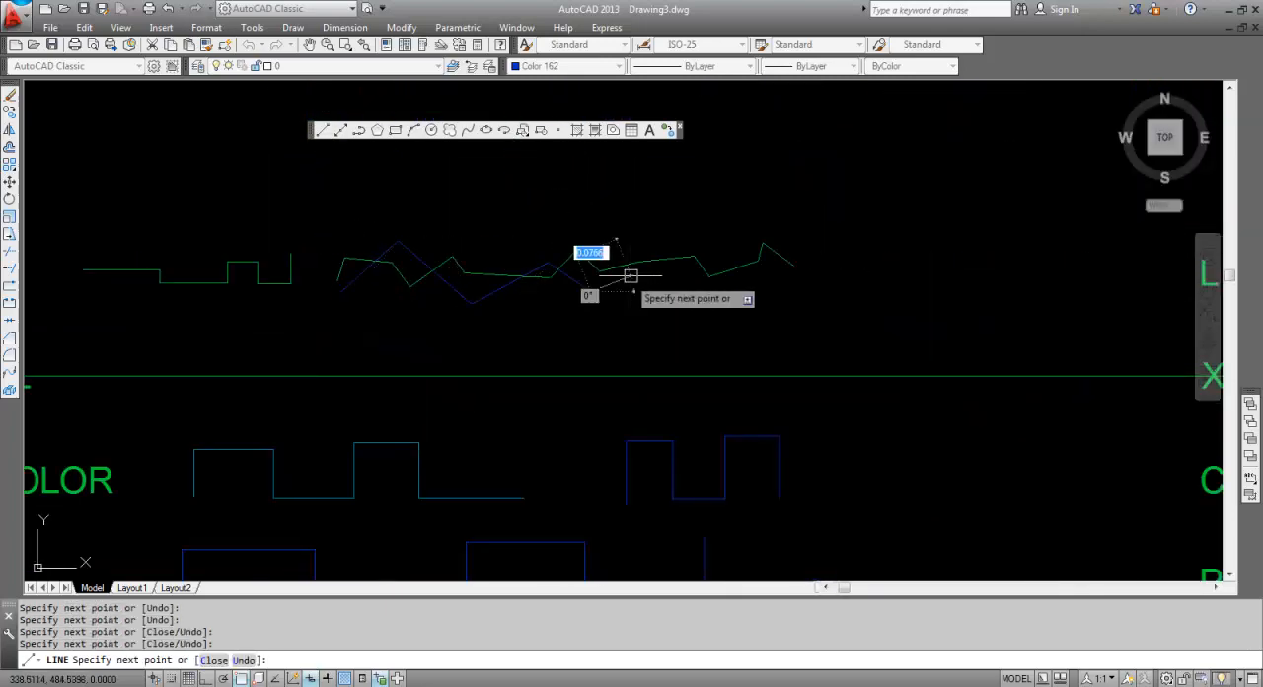
click(709, 296)
click(731, 254)
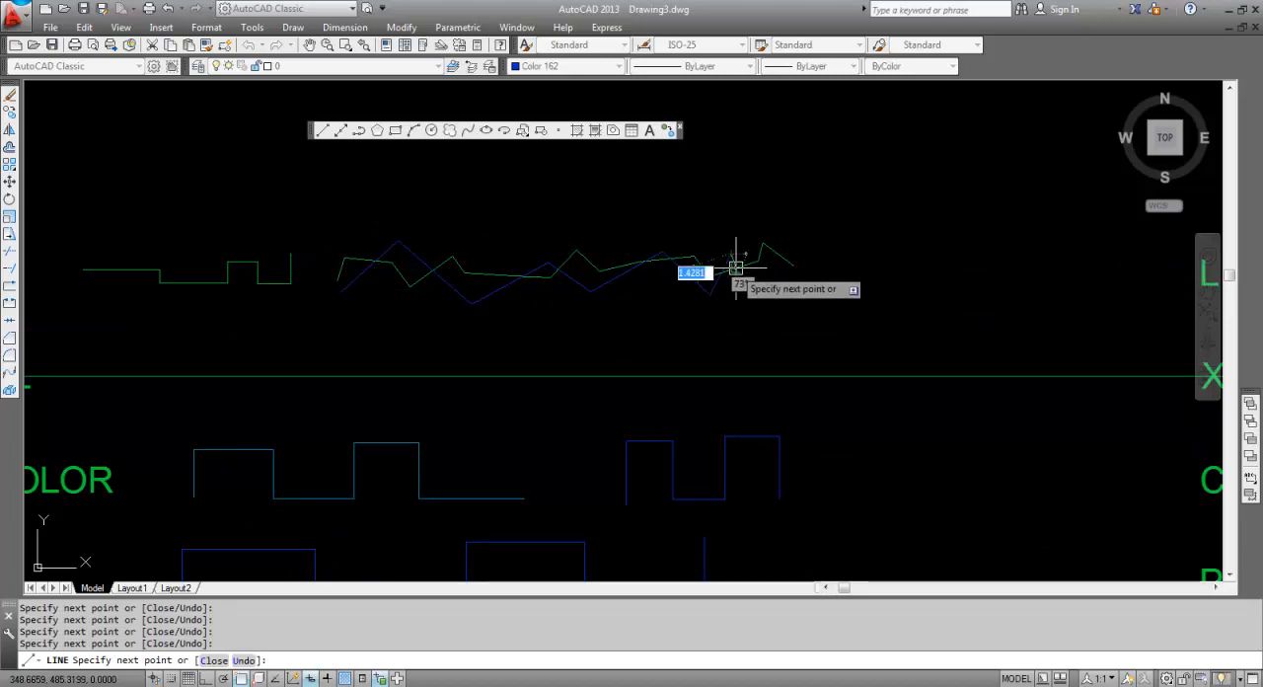
key(Return)
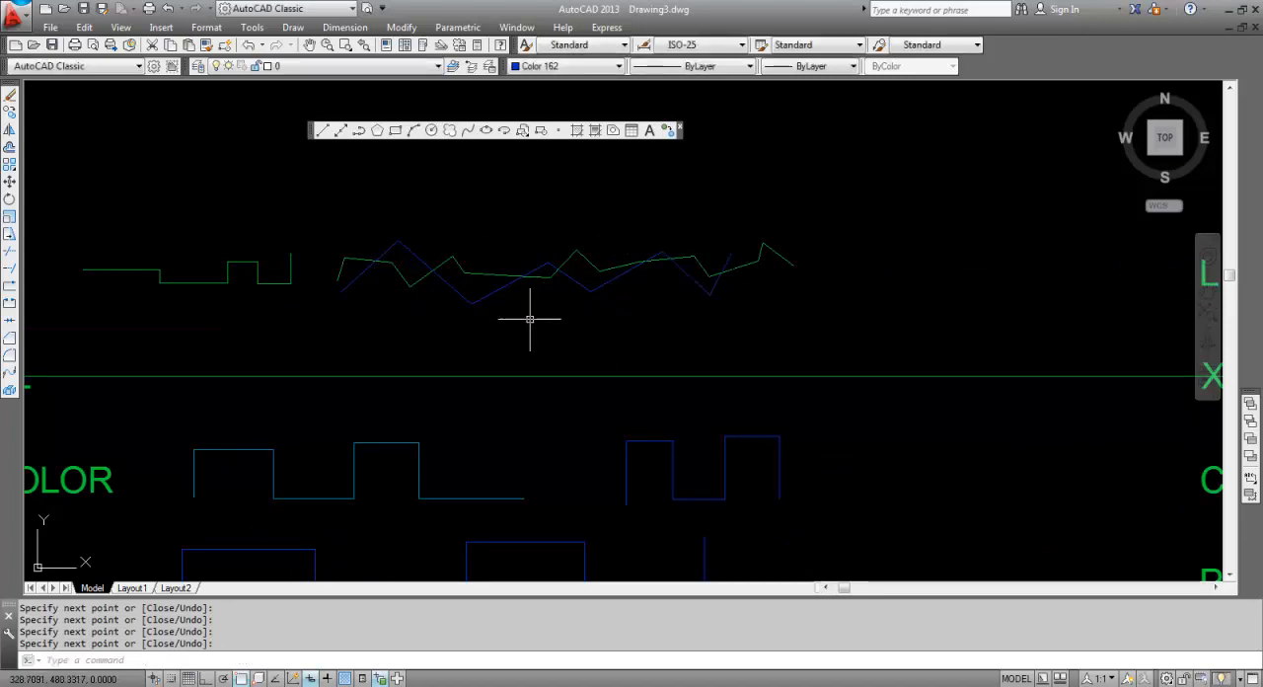
Switch to the Excel command list and review the menu equivalents in the BARRA DE MENU column.
key(alt+Tab)
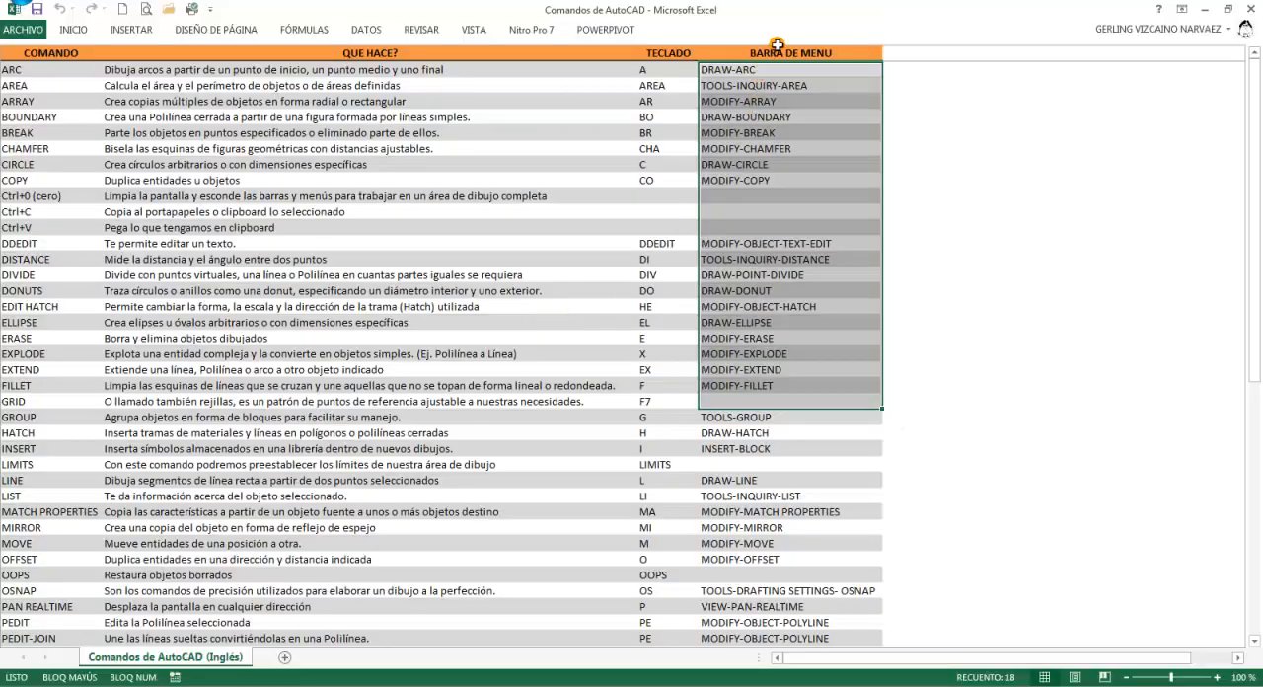
click(778, 132)
click(781, 179)
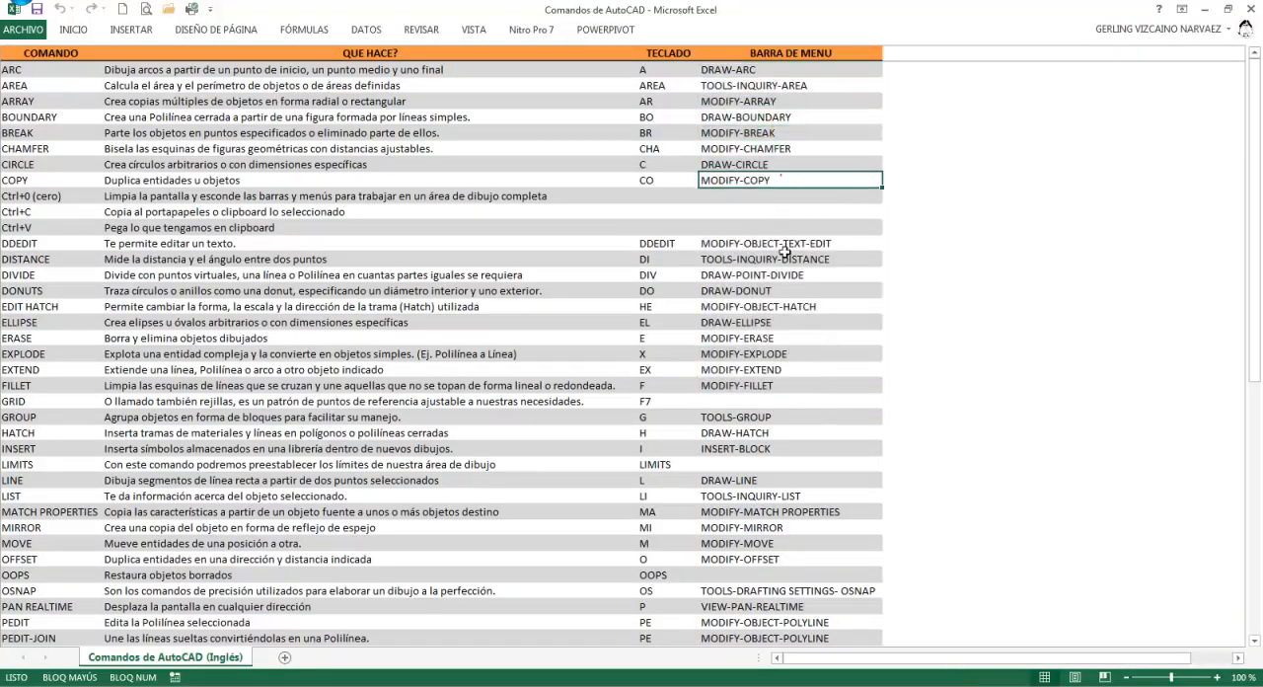
click(785, 256)
scroll(785, 280, down, 2)
click(785, 280)
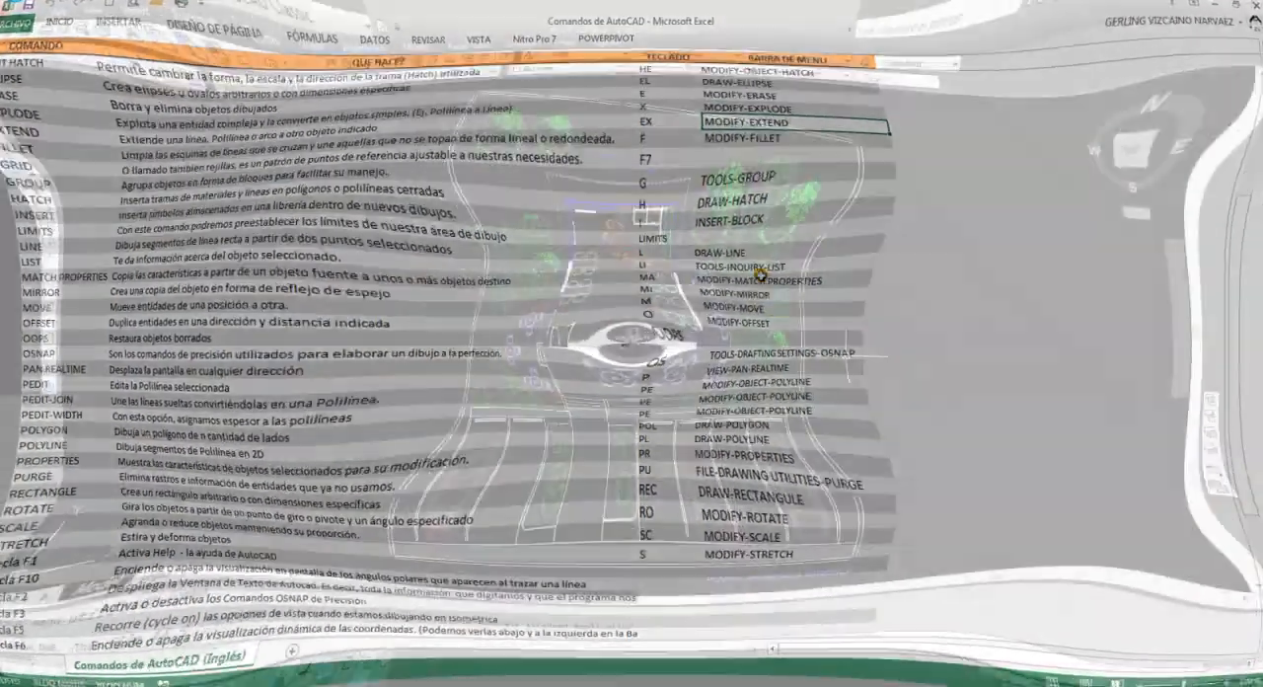
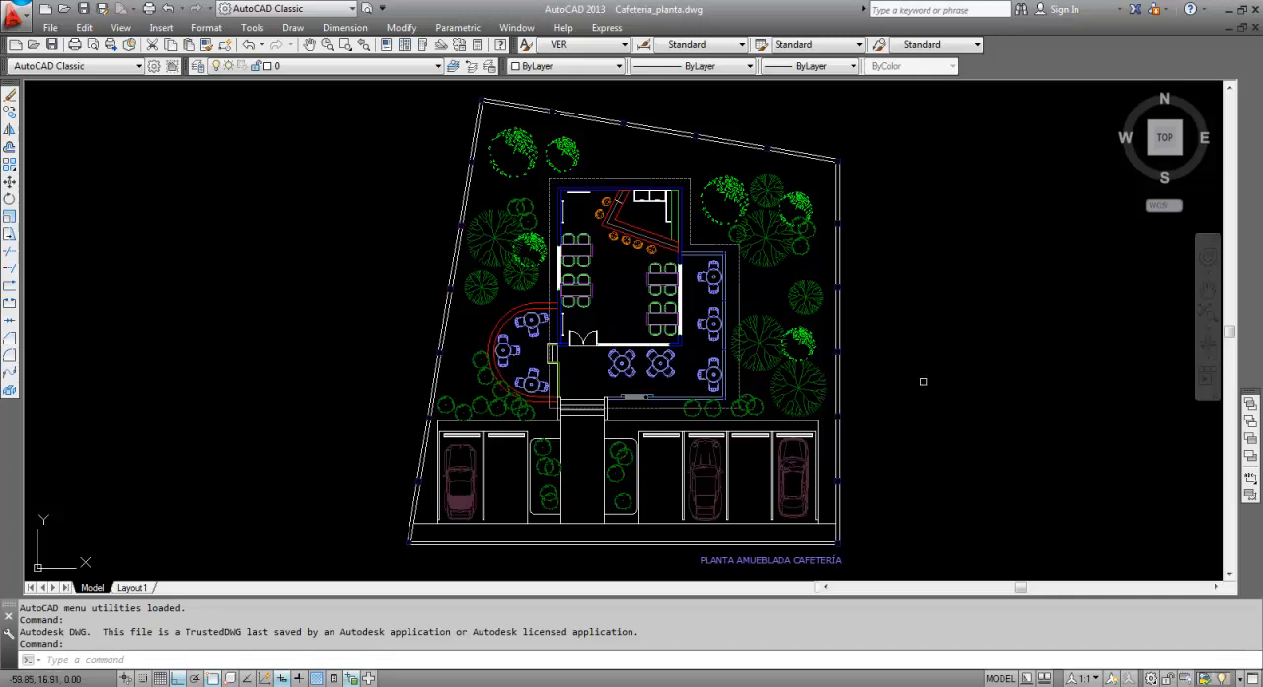
Examine the tables, serving counter, terraces and entrance doors in the Cafeteria_planta.dwg floor plan.
scroll(597, 443, up, 2)
scroll(685, 363, up, 1)
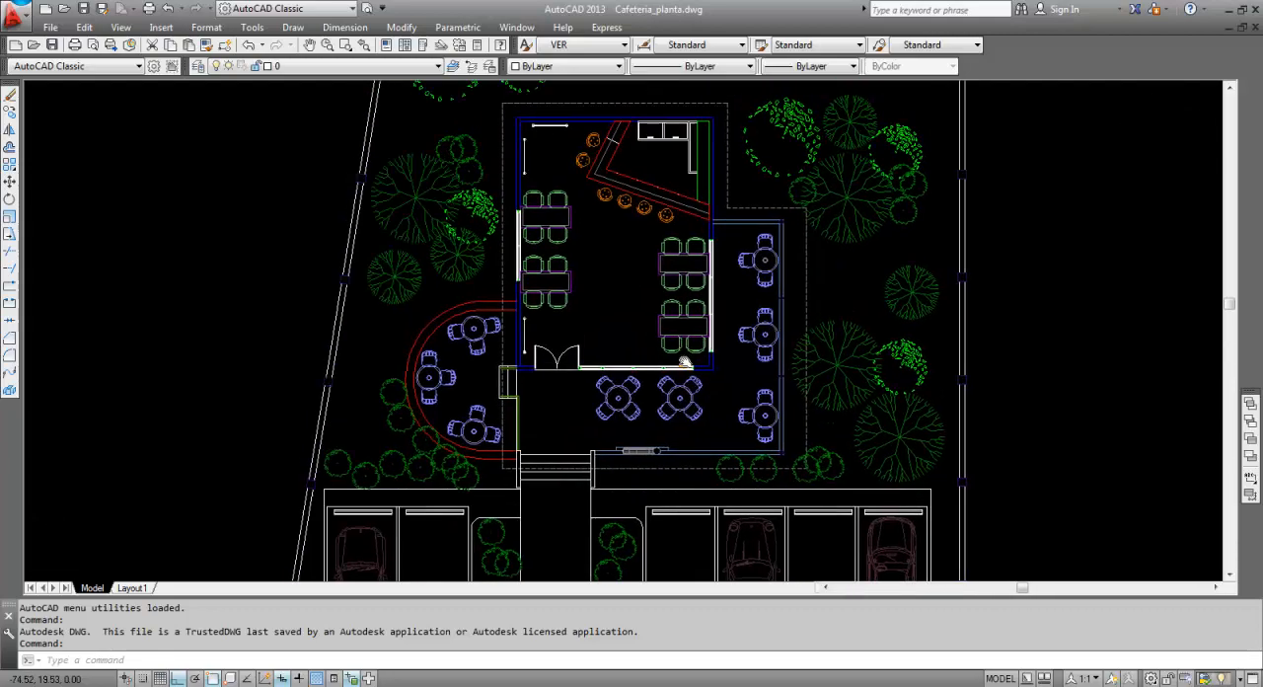
scroll(685, 363, up, 2)
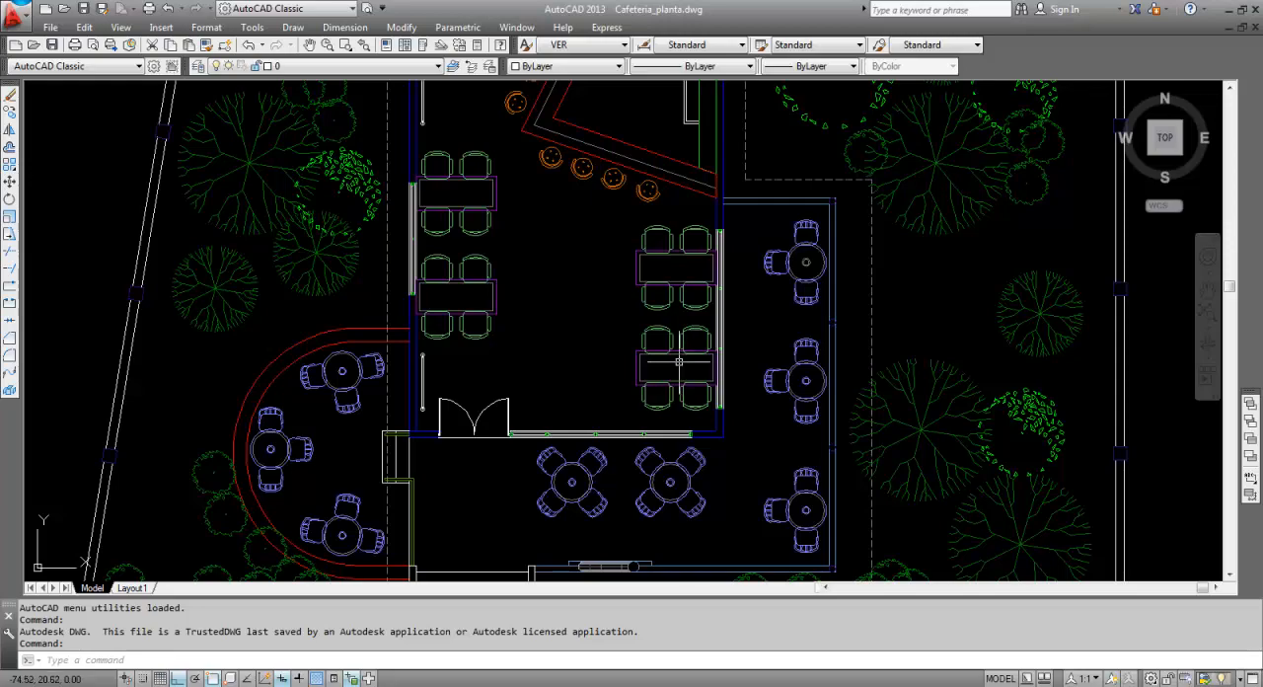
scroll(681, 336, down, 4)
scroll(679, 294, up, 4)
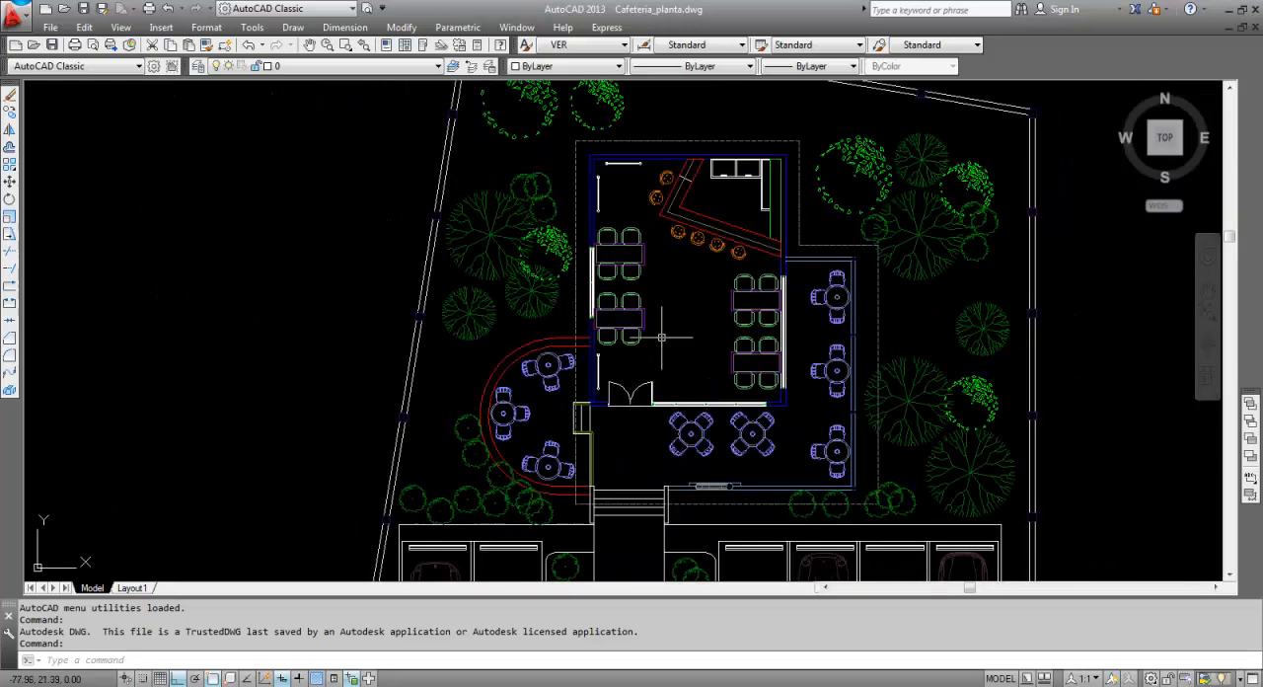
middle_drag(677, 338, 569, 381)
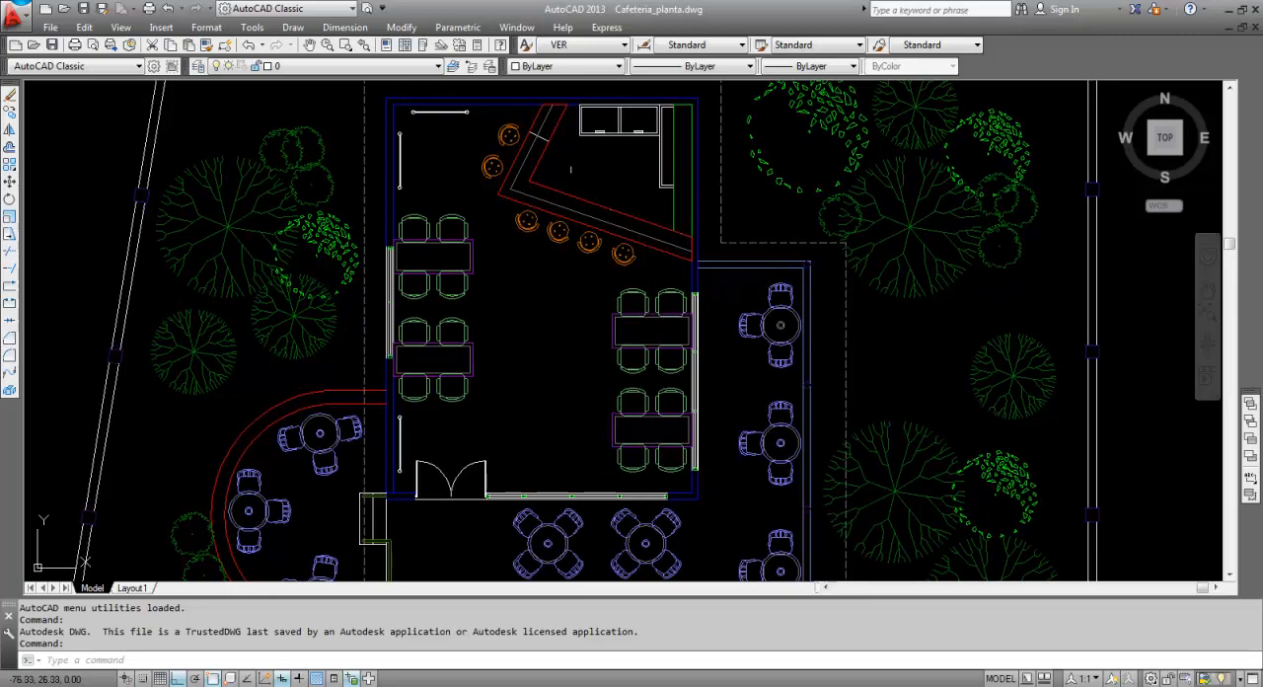
middle_drag(601, 386, 652, 199)
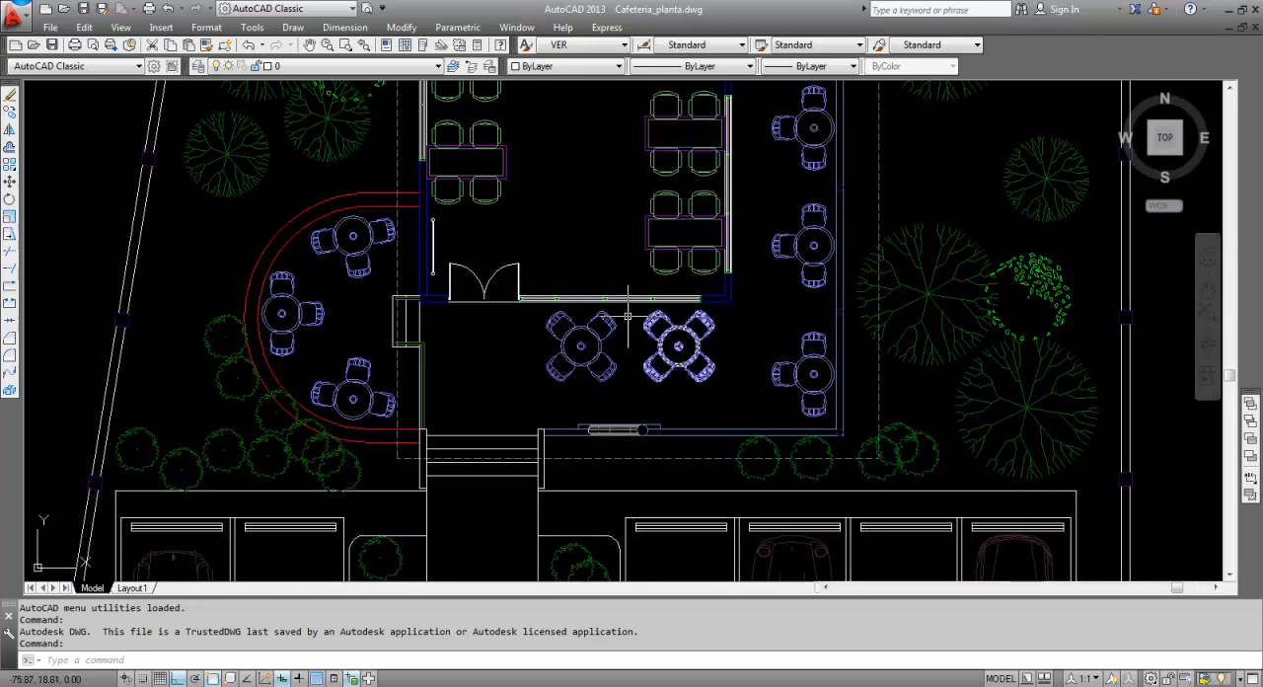
scroll(477, 303, up, 8)
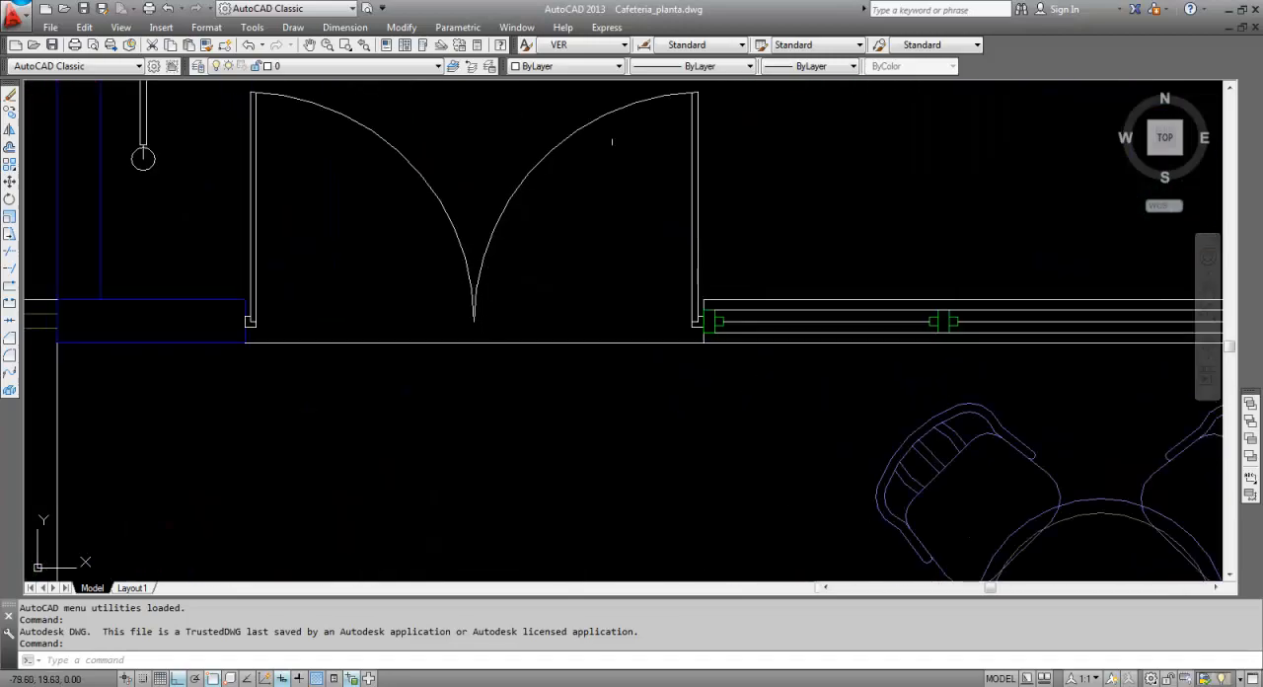
Inspect the parking spaces, cars and planted areas of the cafeteria floor plan, ending with the whole drawing in view.
scroll(513, 335, down, 8)
middle_drag(687, 366, 684, 125)
scroll(408, 344, up, 2)
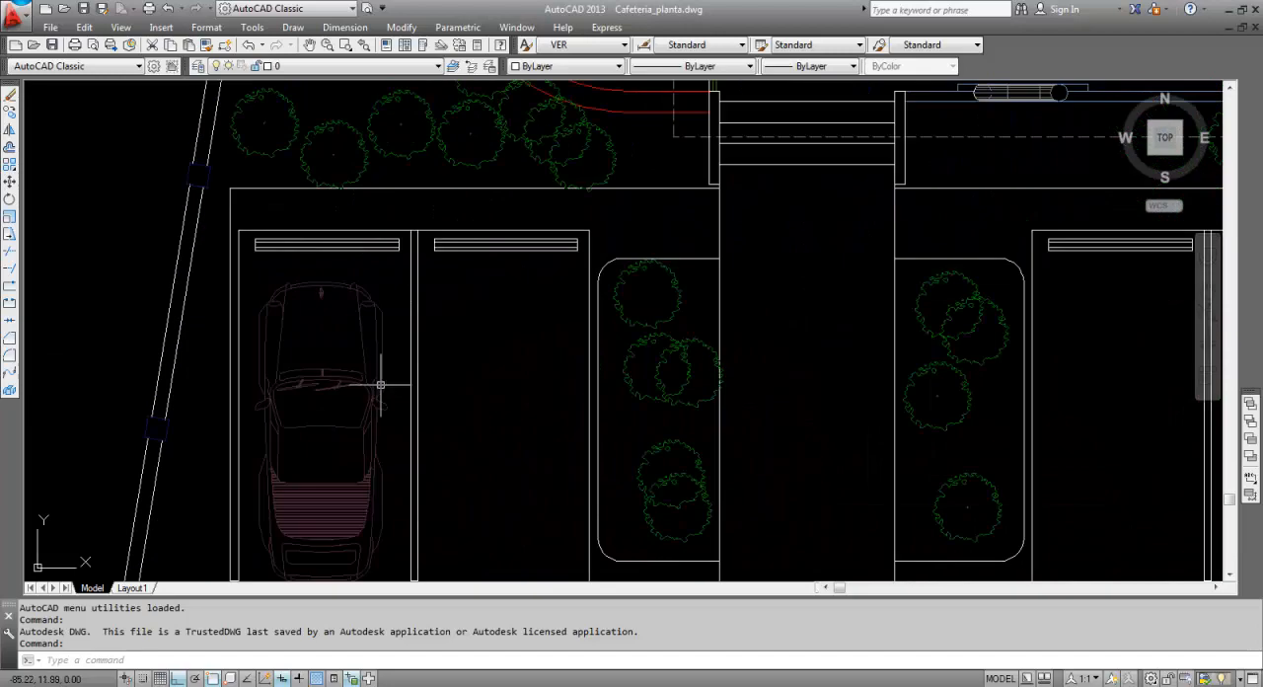
middle_drag(378, 384, 390, 257)
scroll(393, 259, down, 2)
scroll(502, 394, down, 2)
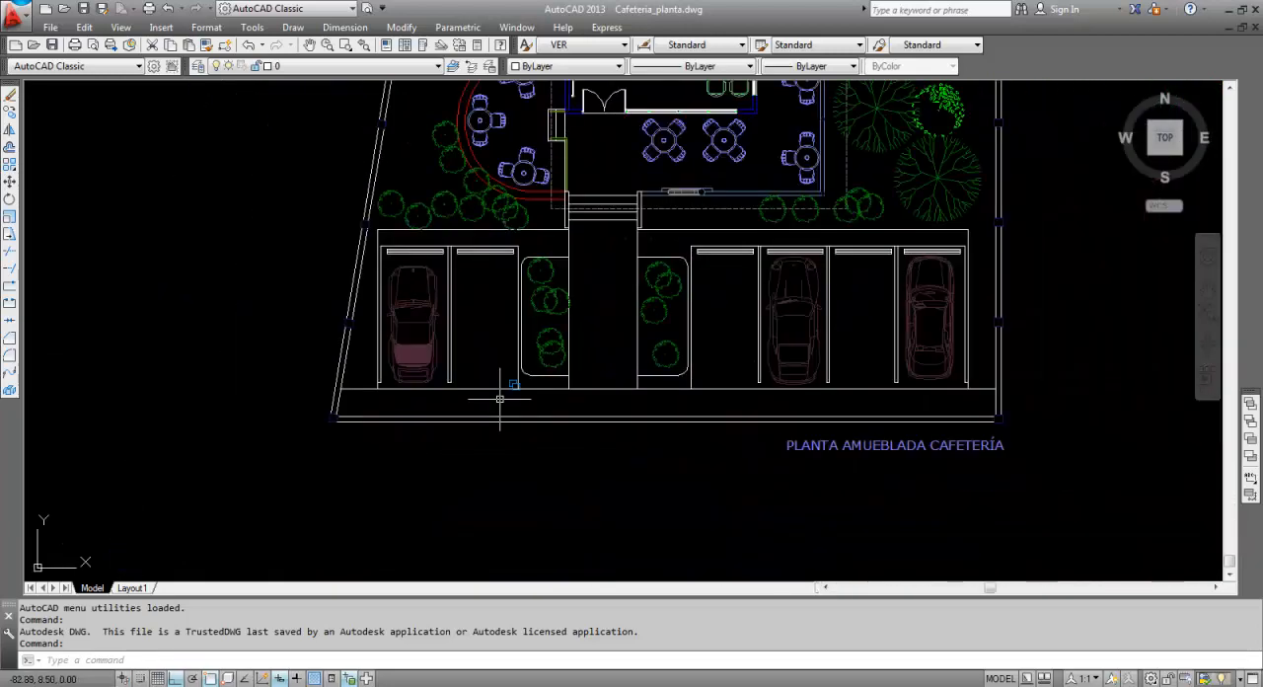
scroll(388, 393, down, 2)
scroll(429, 148, up, 2)
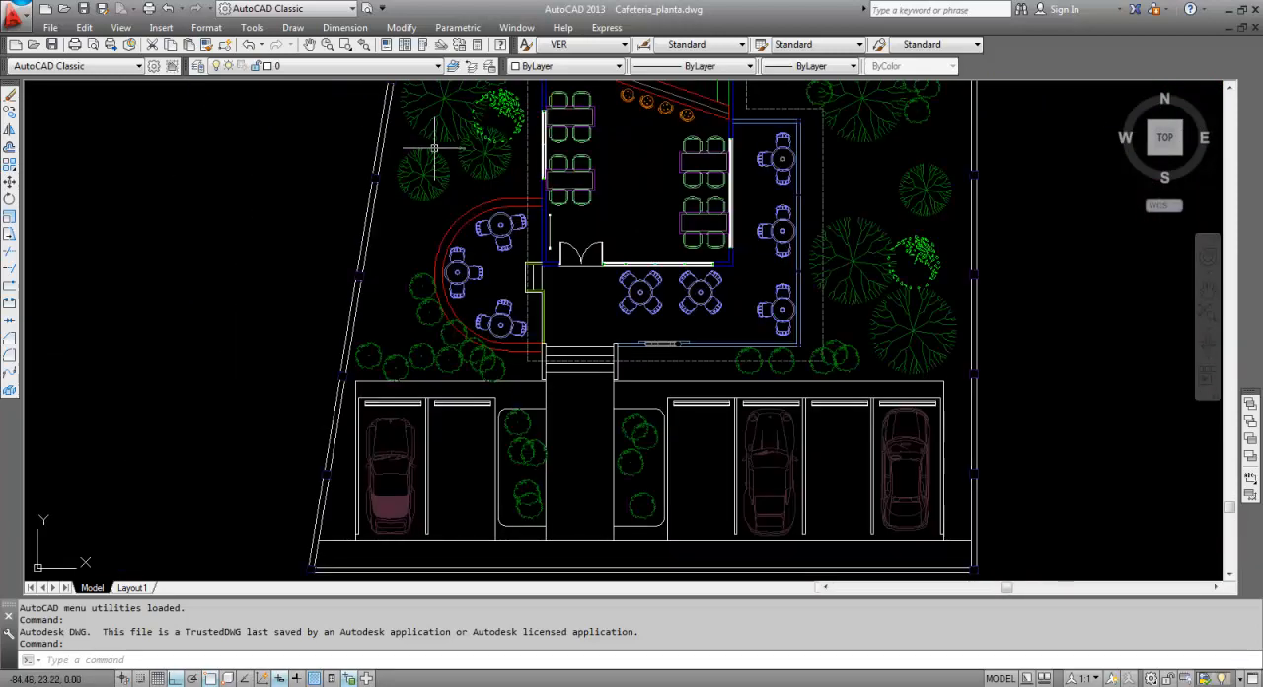
middle_drag(625, 223, 551, 264)
middle_click(555, 258)
middle_click(555, 258)
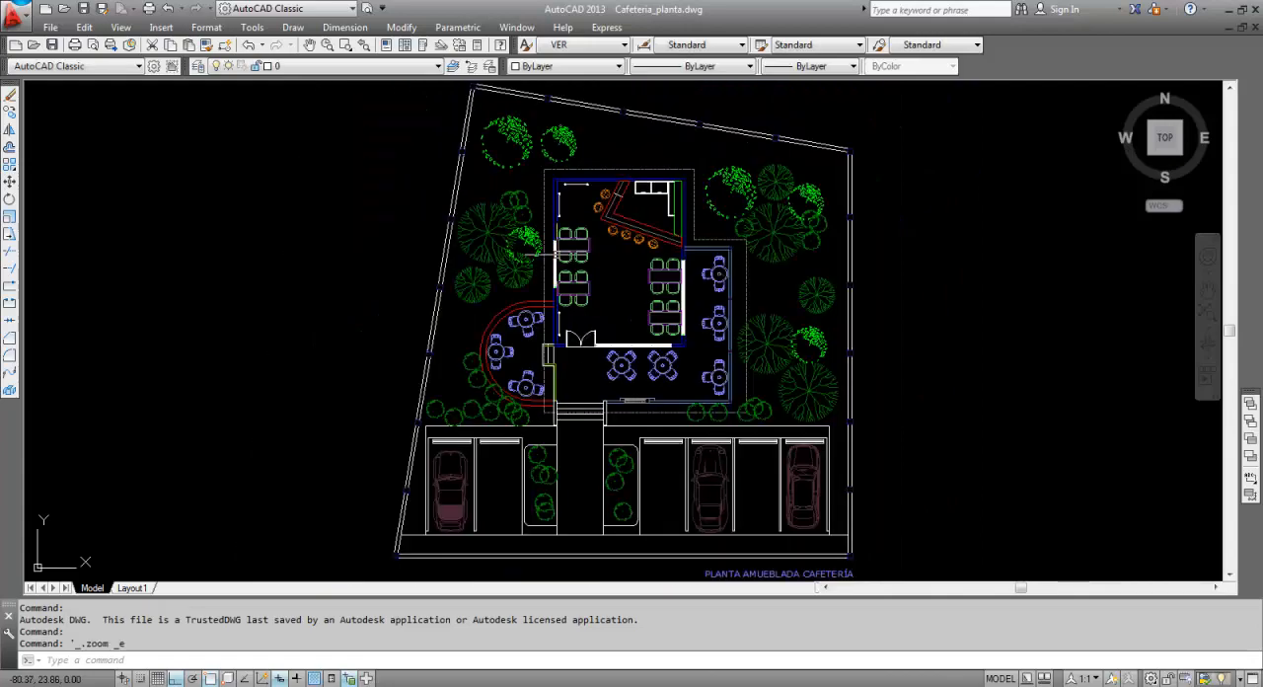
Switch to the Cafeteria_Elevacion.dwg drawing to view the cafeteria's front elevation.
click(516, 26)
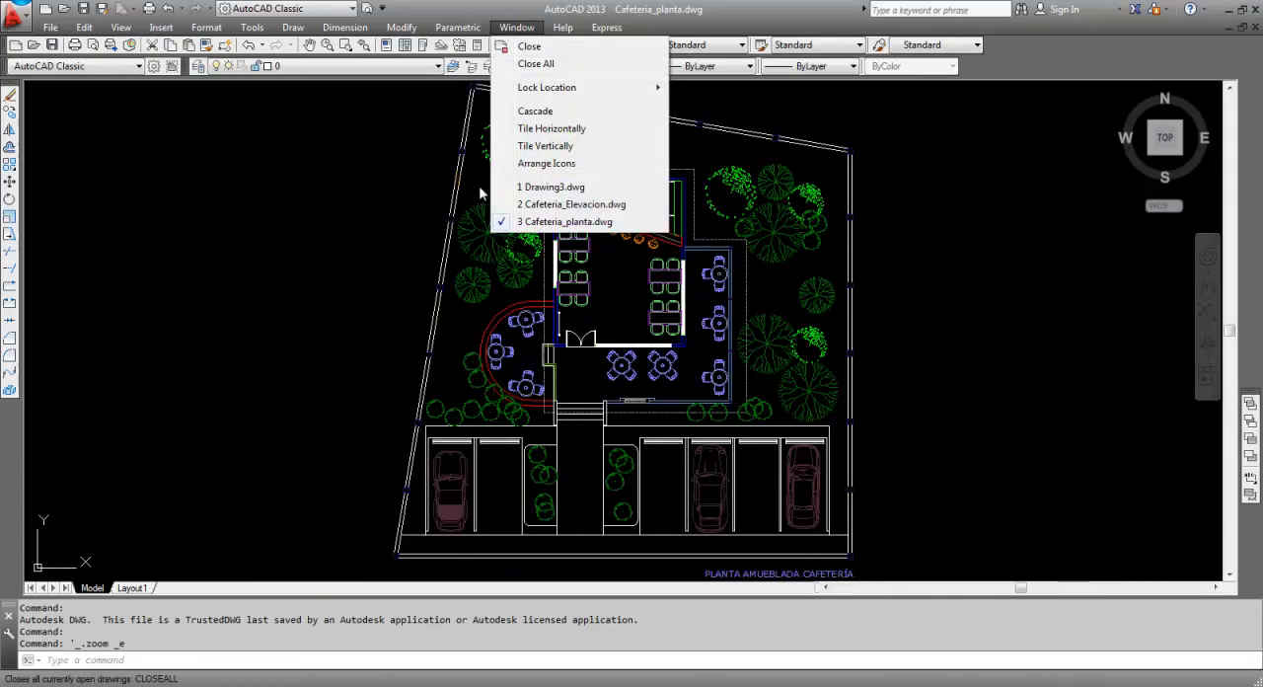
click(547, 205)
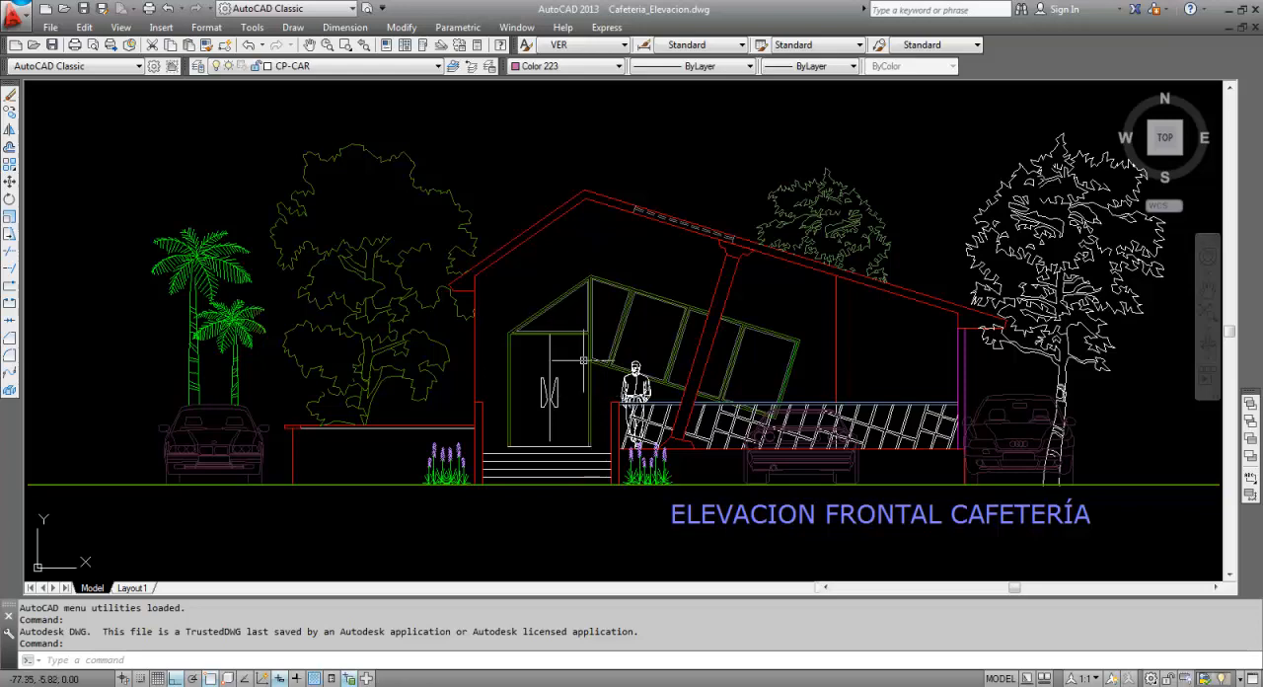
click(516, 26)
click(534, 223)
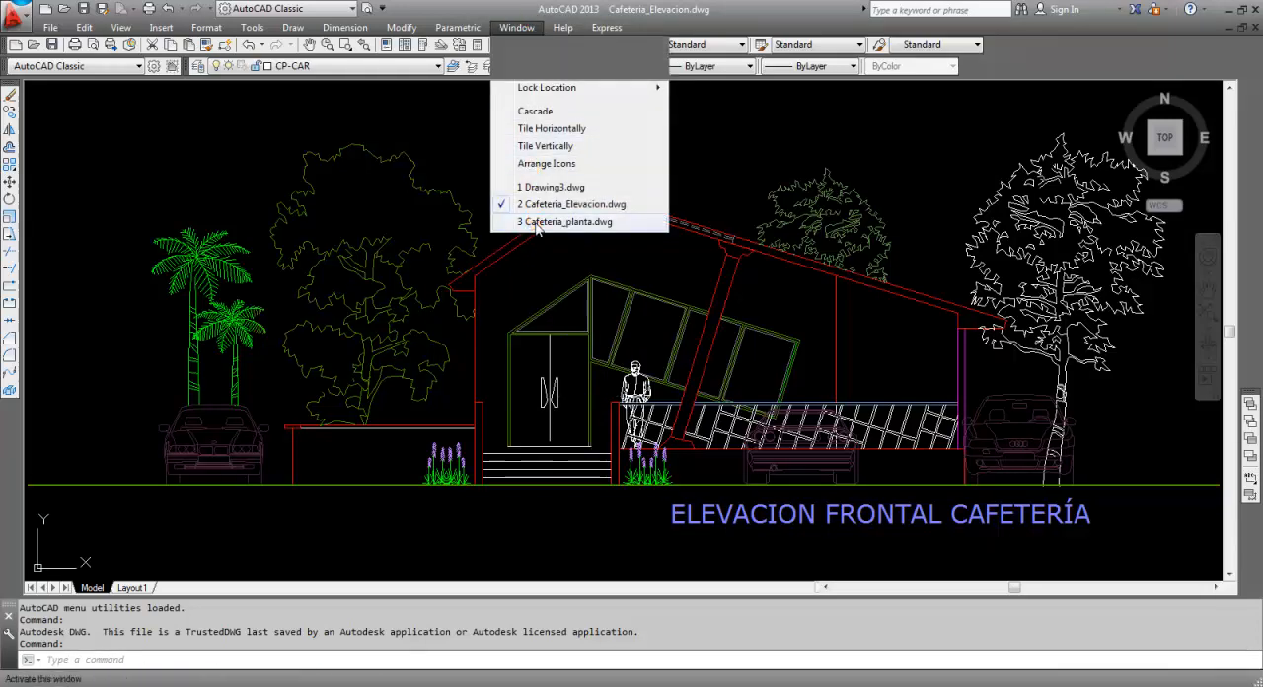
key(ctrl+Tab)
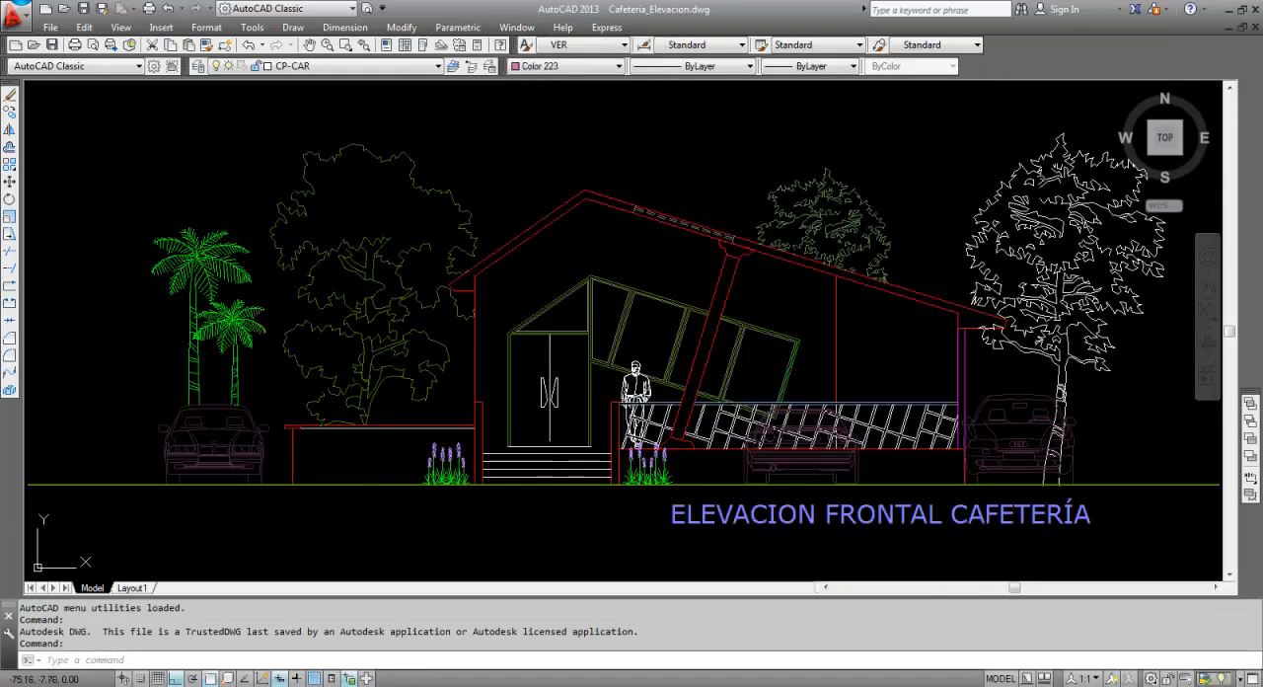
Inspect the car behind the railing in the front elevation, ending with the whole elevation in view.
scroll(897, 460, up, 3)
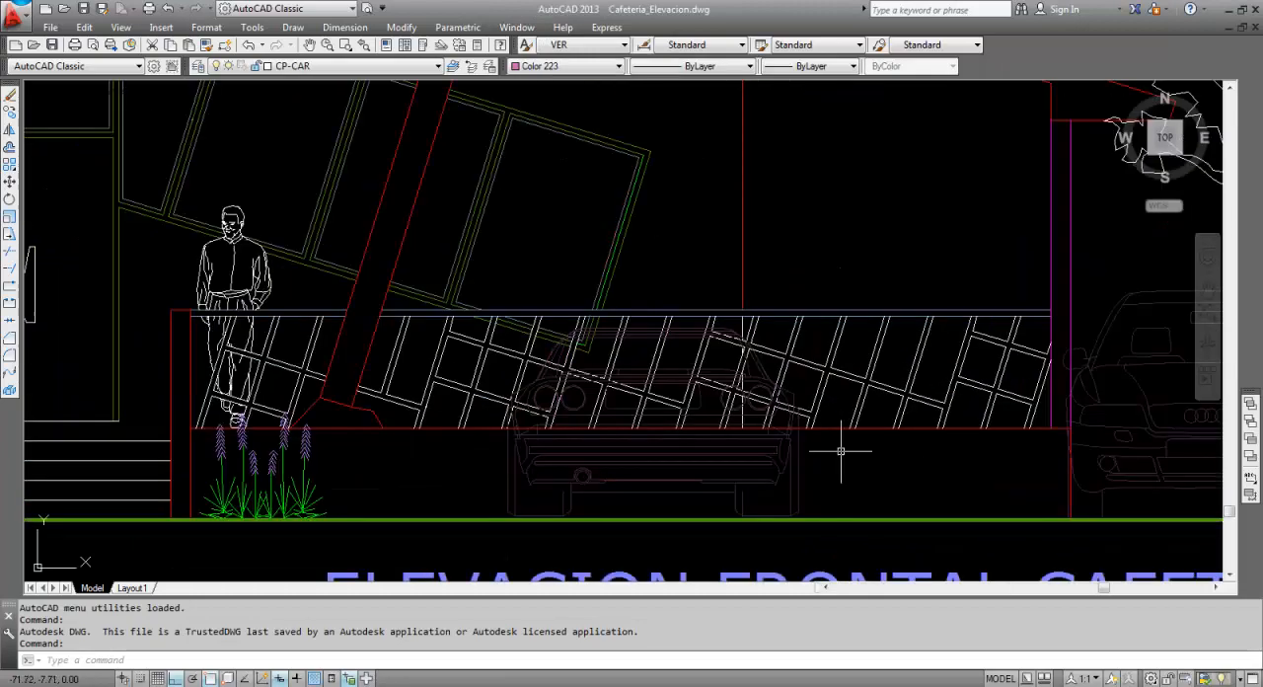
click(756, 471)
mouse_move(756, 471)
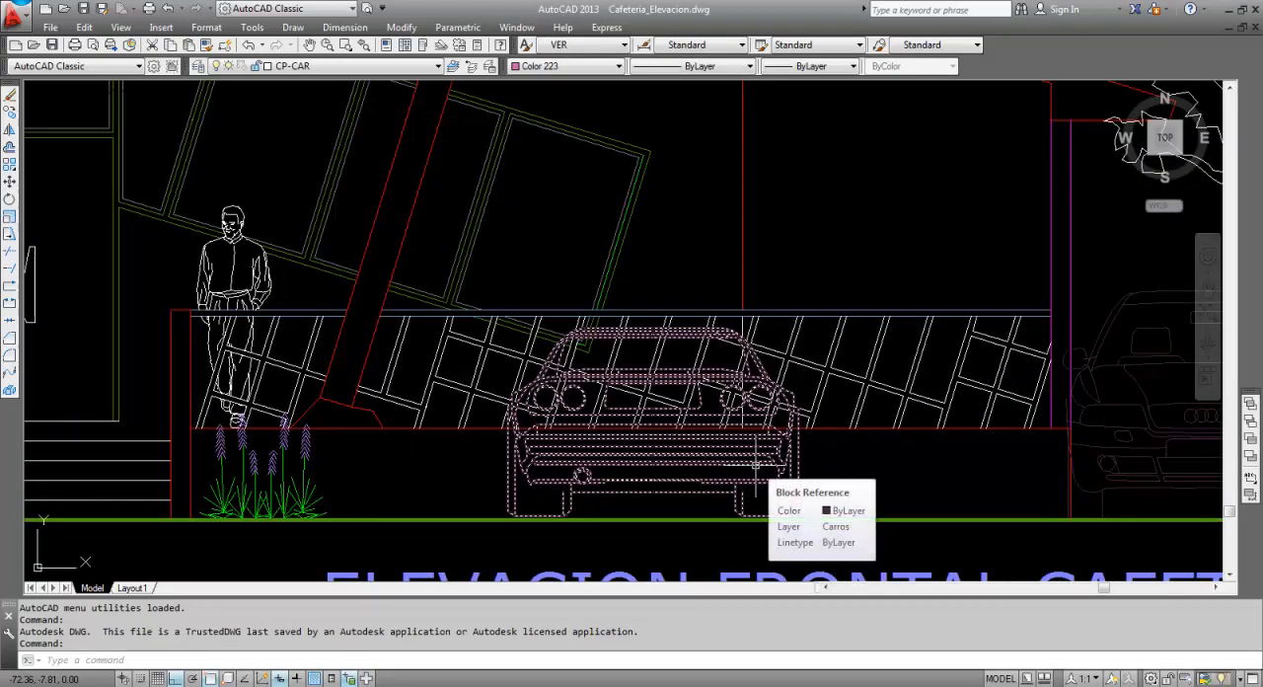
key(Escape)
scroll(643, 365, down, 3)
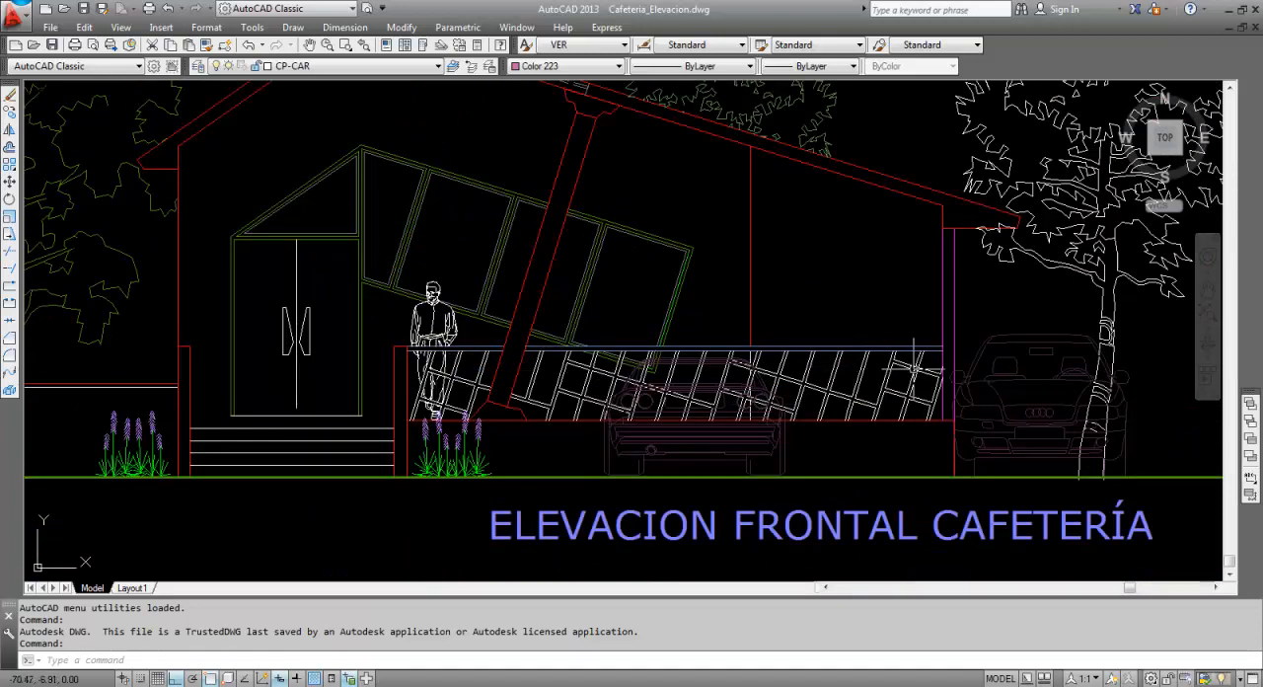
middle_click(917, 420)
middle_click(917, 419)
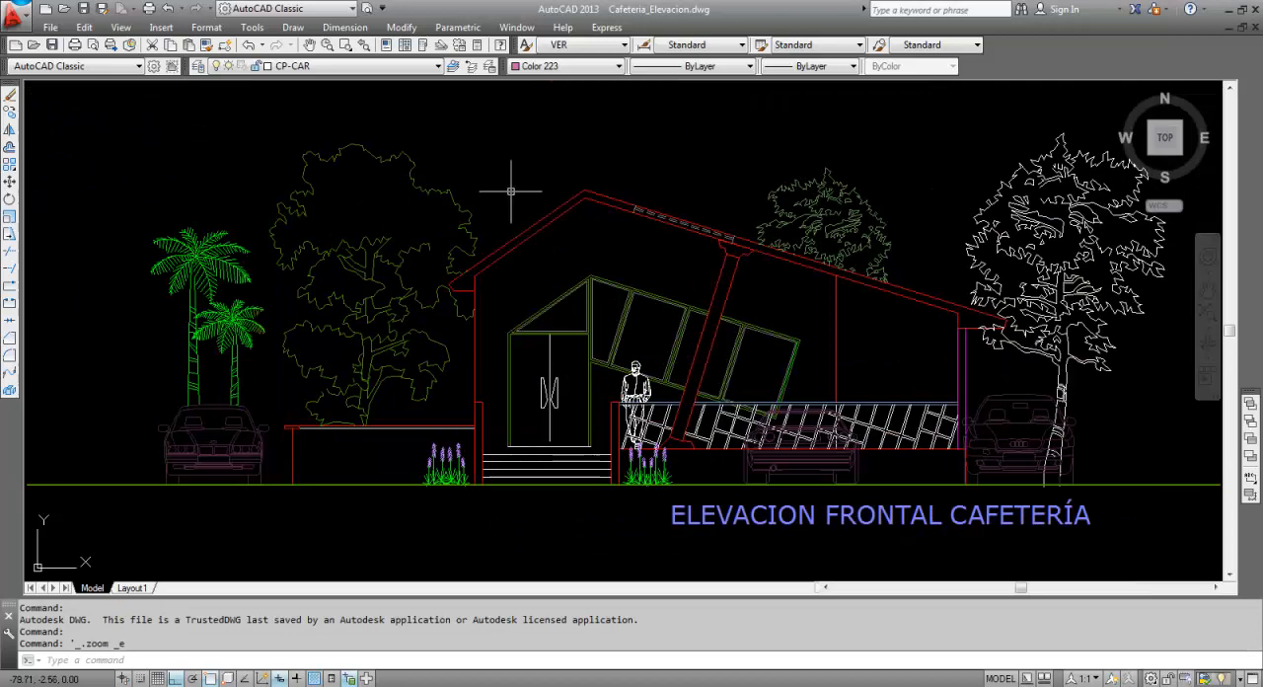
Switch to Cafeteria_planta.dwg, and review the dimensioned plan Maquetismo.pdf in Nitro Pro.
click(516, 27)
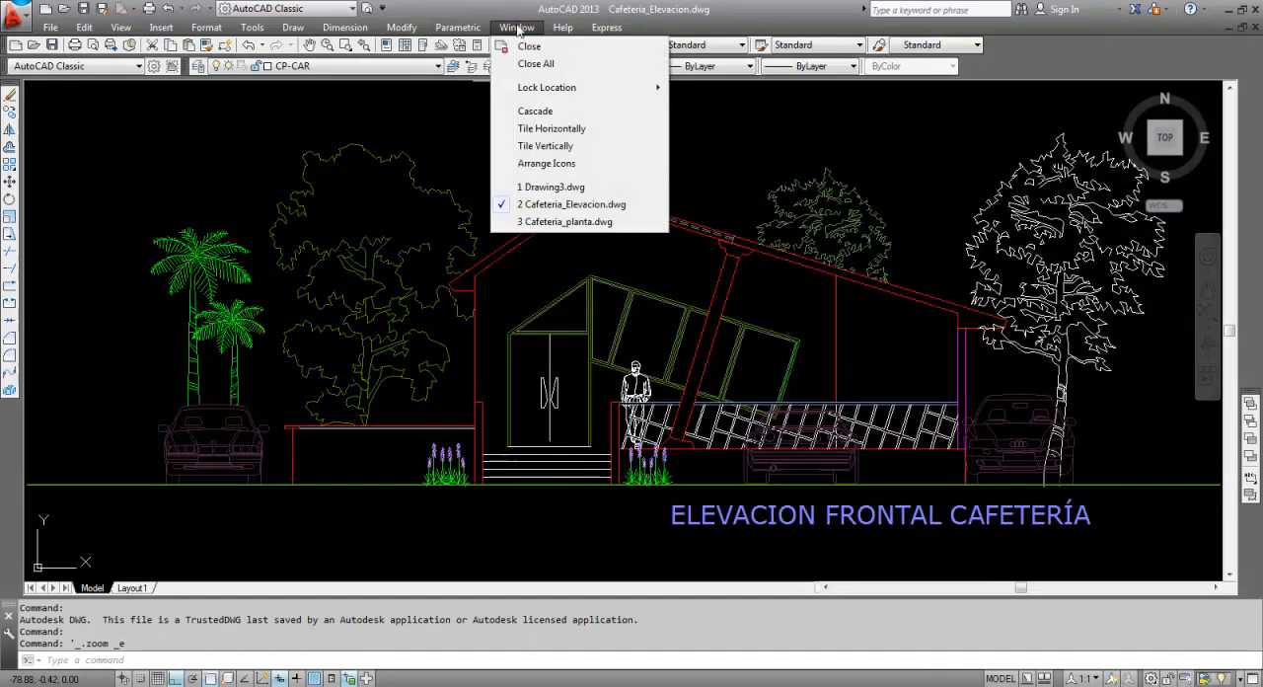
click(544, 221)
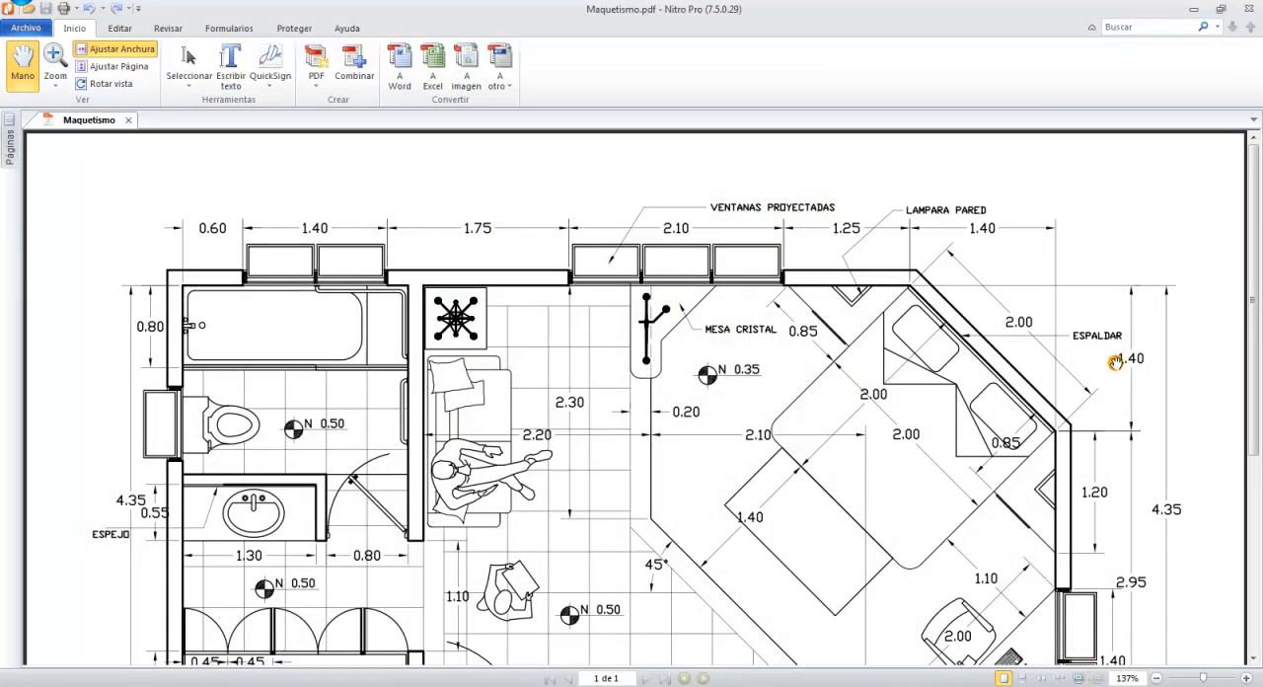
drag(1253, 264, 1257, 331)
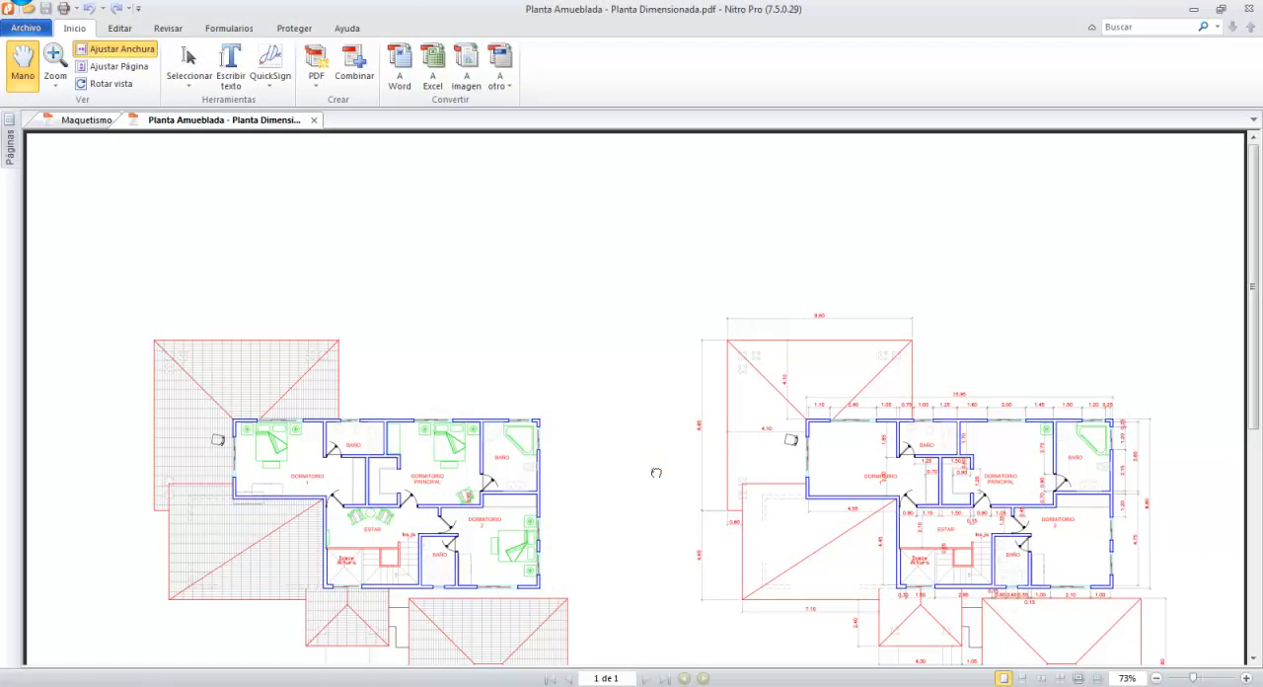
Compare the furnished and dimensioned second-floor plans up close in Planta Amueblada - Planta Dimensionada.pdf.
drag(656, 472, 668, 273)
right_click(668, 274)
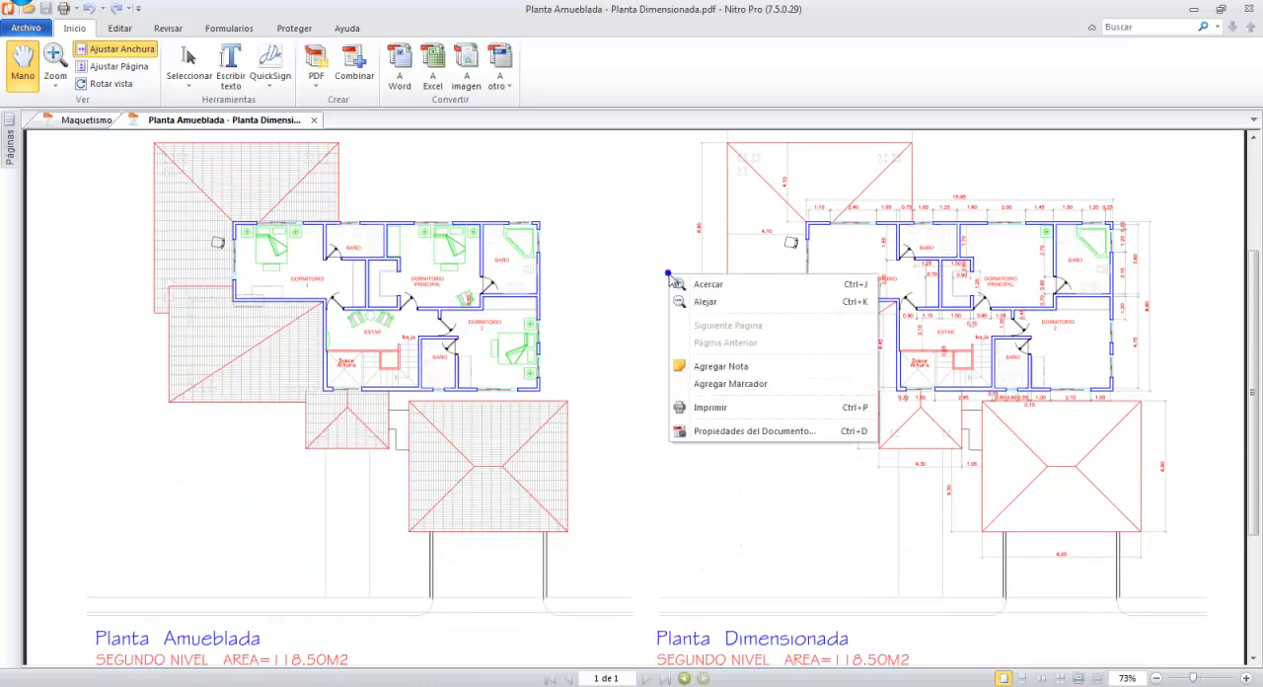
click(695, 296)
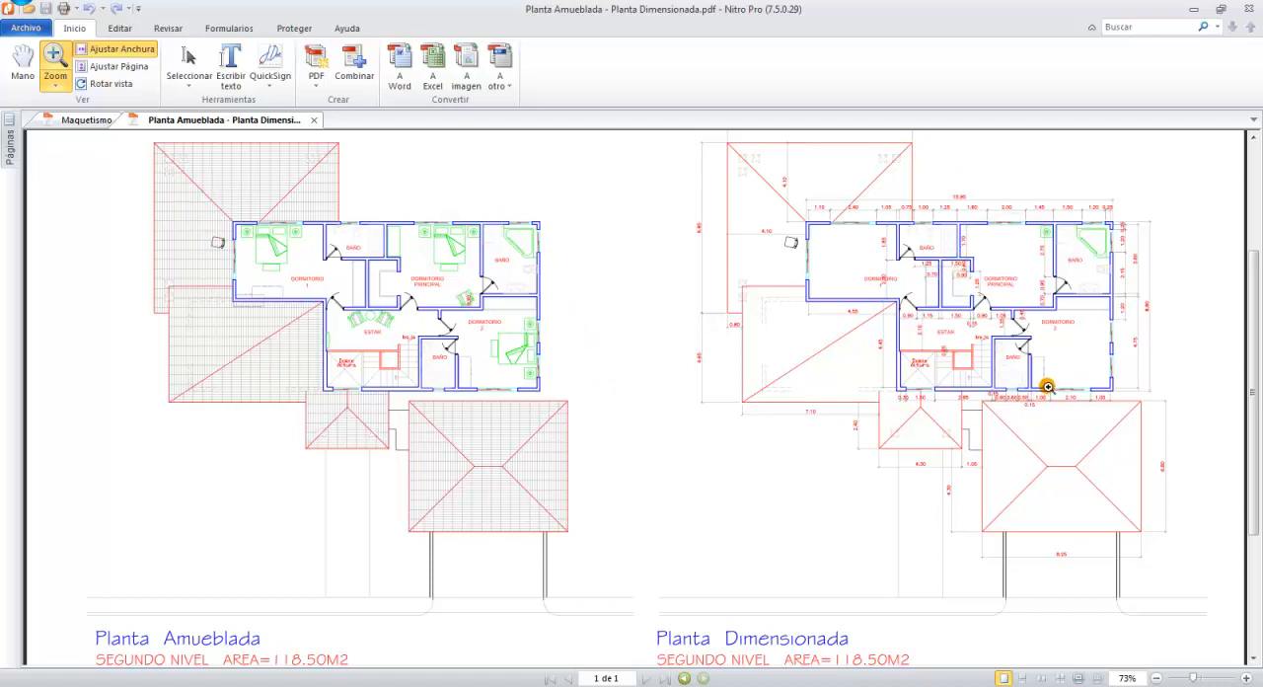
drag(202, 207, 552, 413)
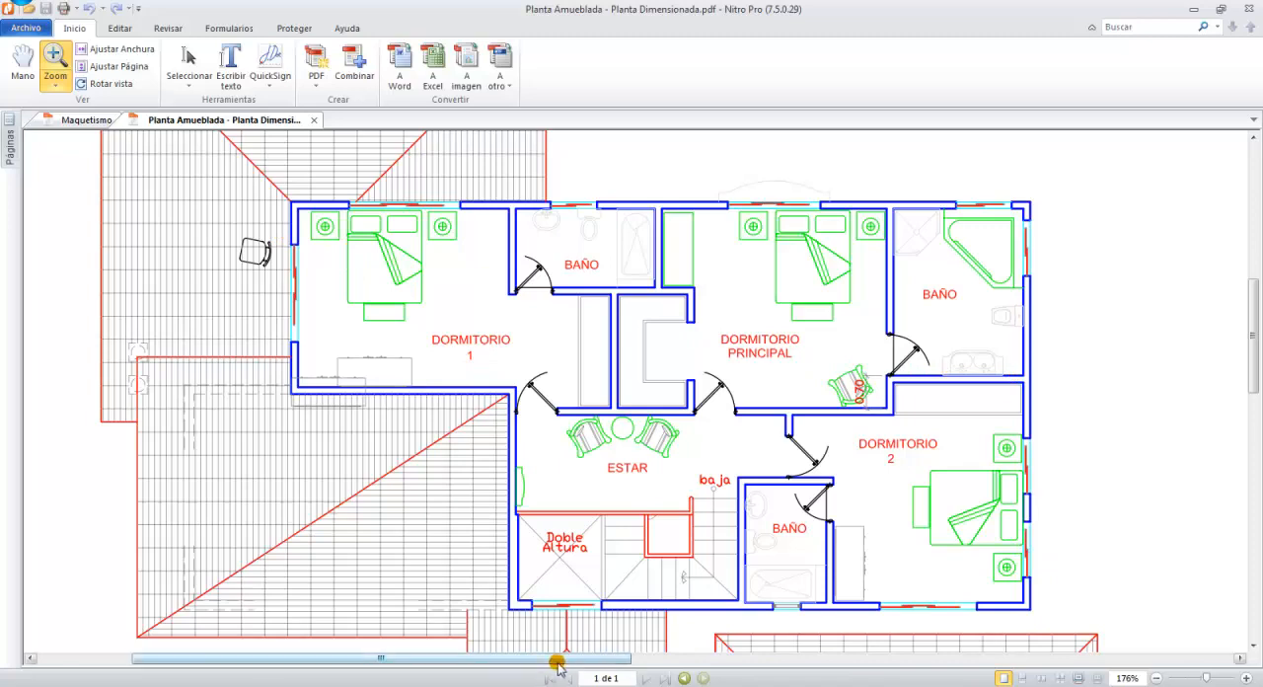
drag(558, 659, 1162, 666)
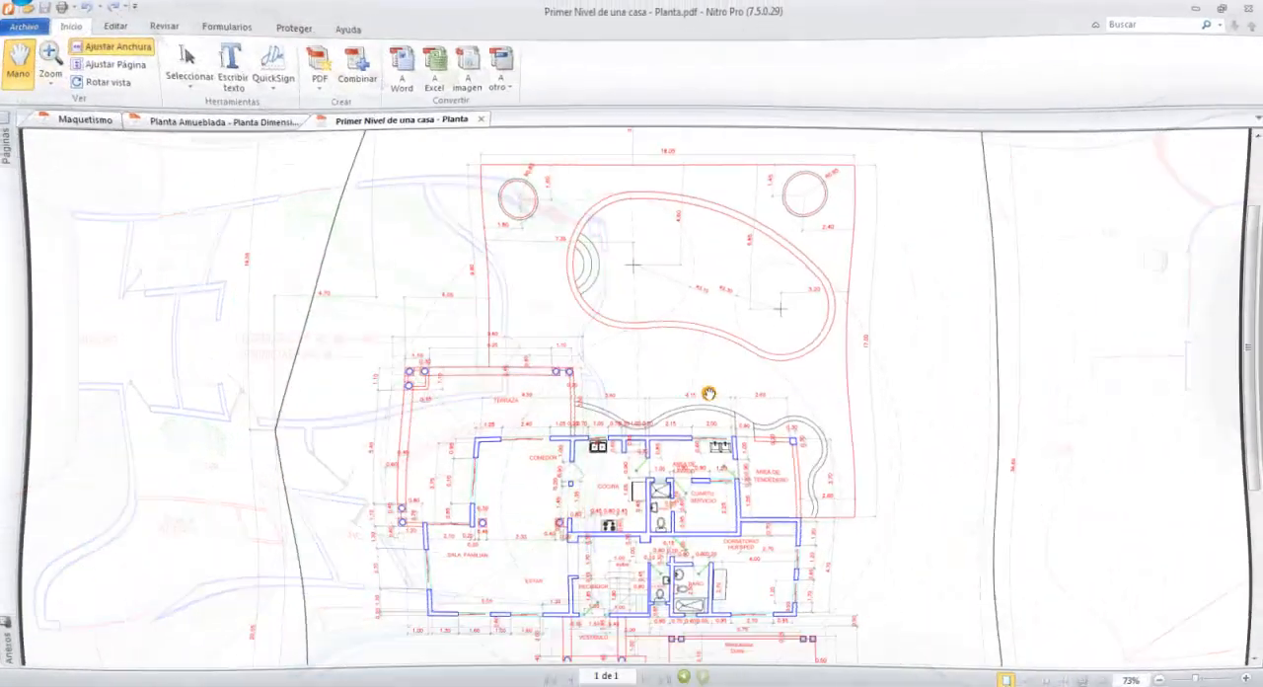
Examine Primer Nivel de una casa - Planta.pdf, magnifying the house plan and the dimensions around the terrace.
scroll(709, 394, down, 5)
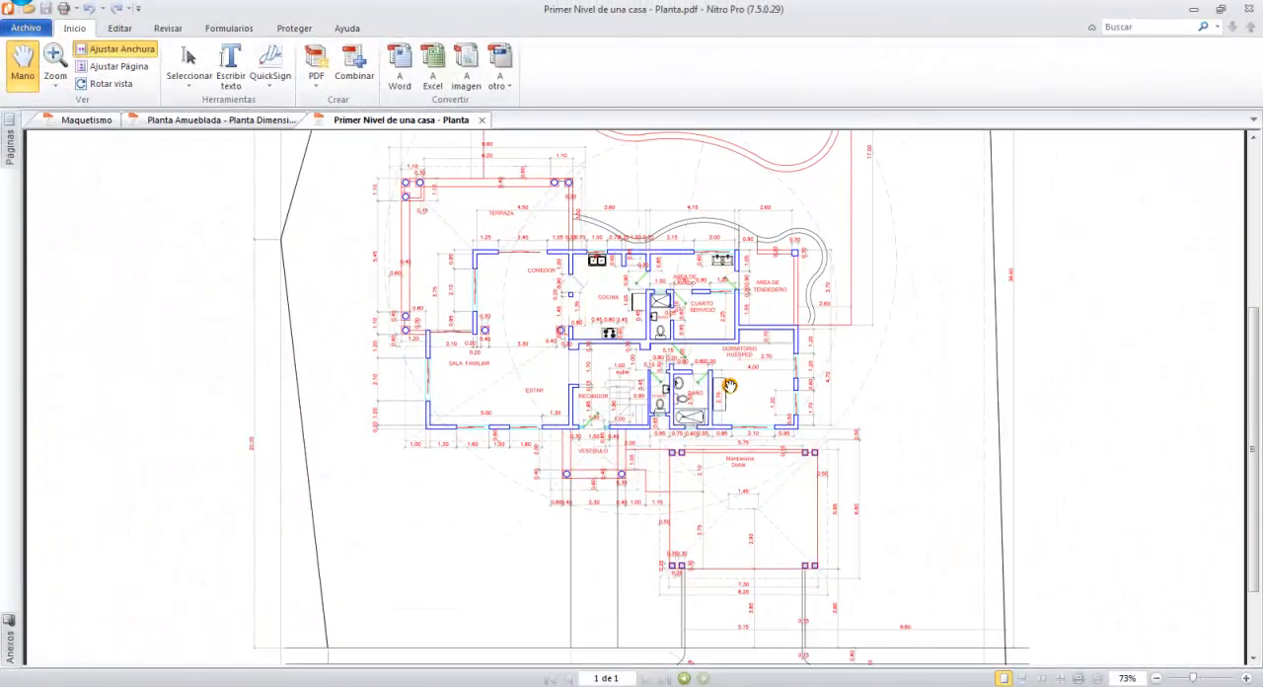
scroll(726, 377, up, 5)
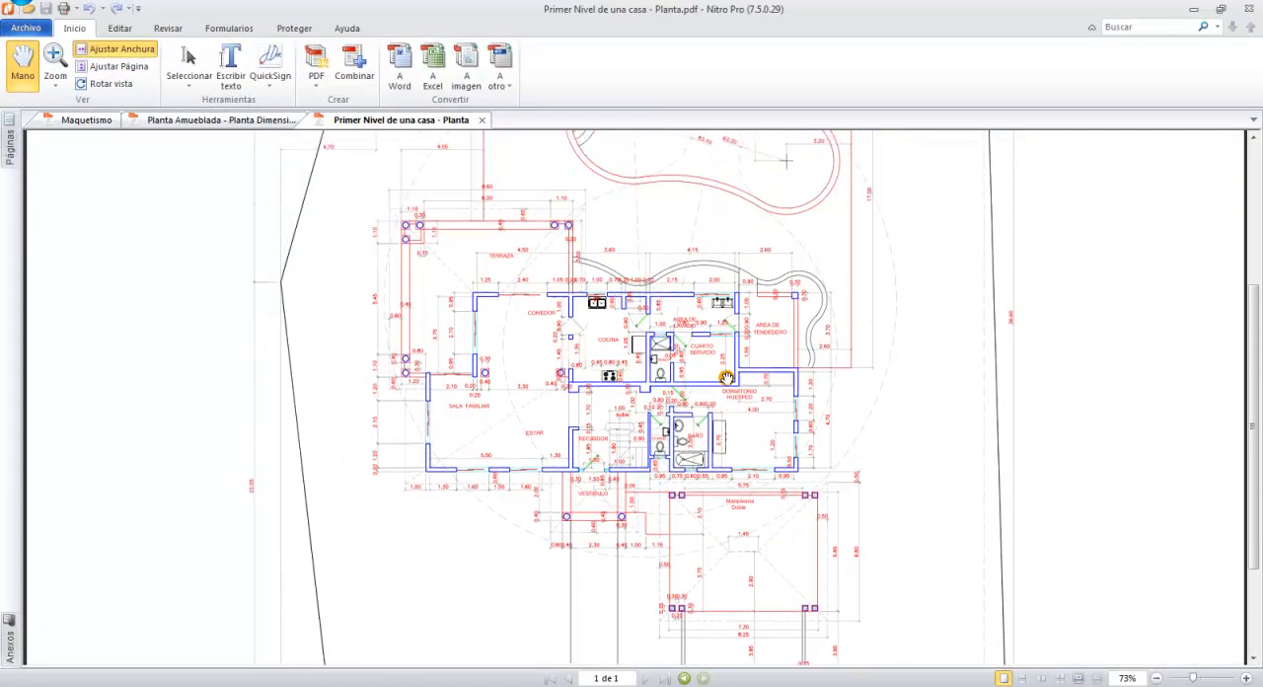
scroll(726, 377, down, 3)
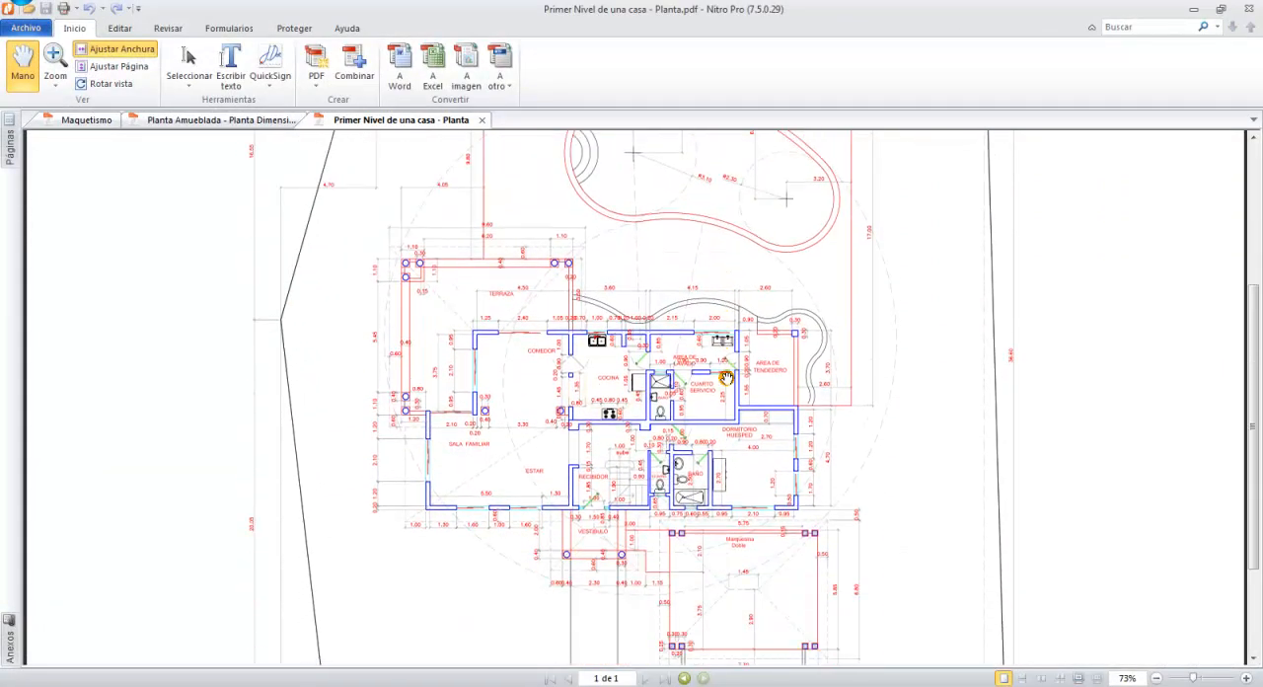
right_click(368, 177)
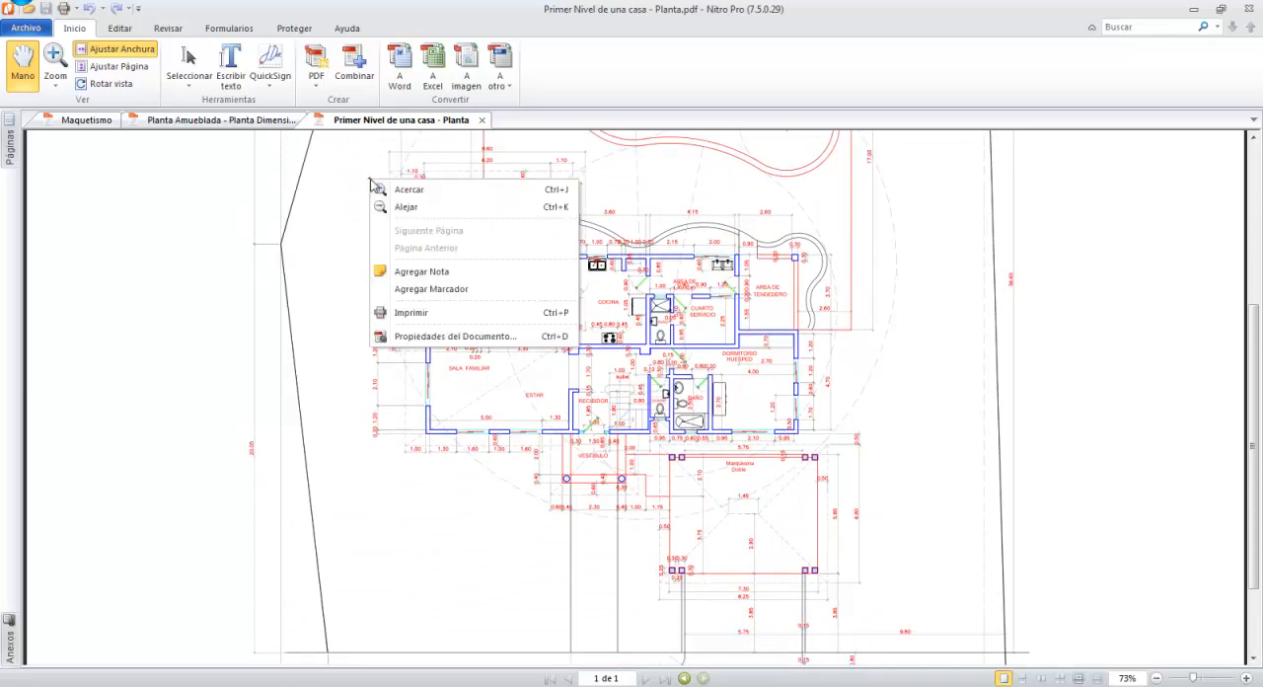
click(390, 193)
drag(358, 164, 907, 590)
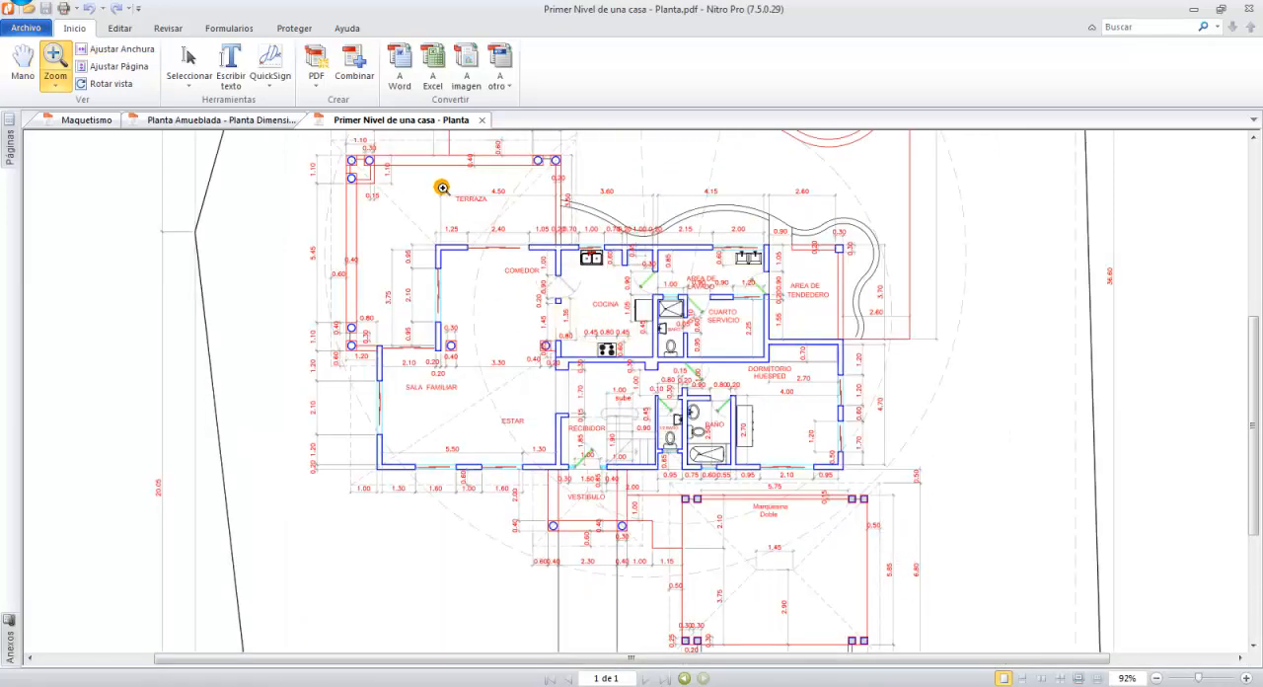
drag(441, 185, 553, 255)
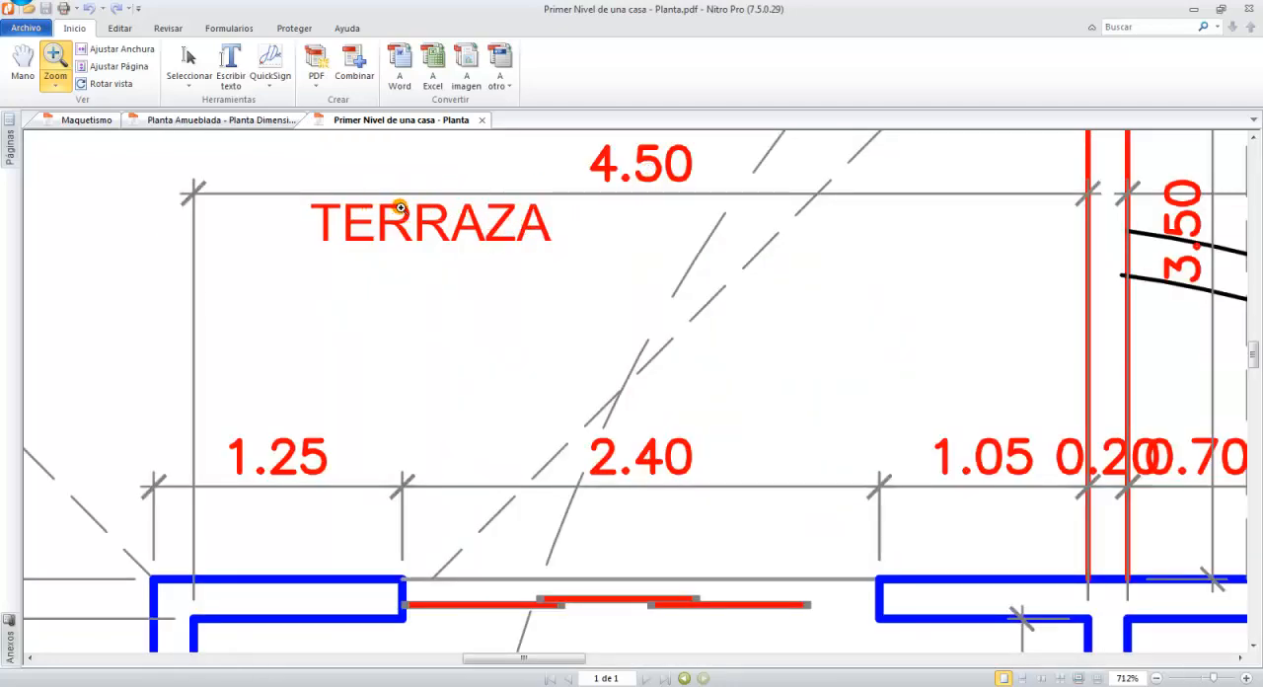
Set the first-floor PDF plan to its actual size of 100% and review the pool area.
click(56, 79)
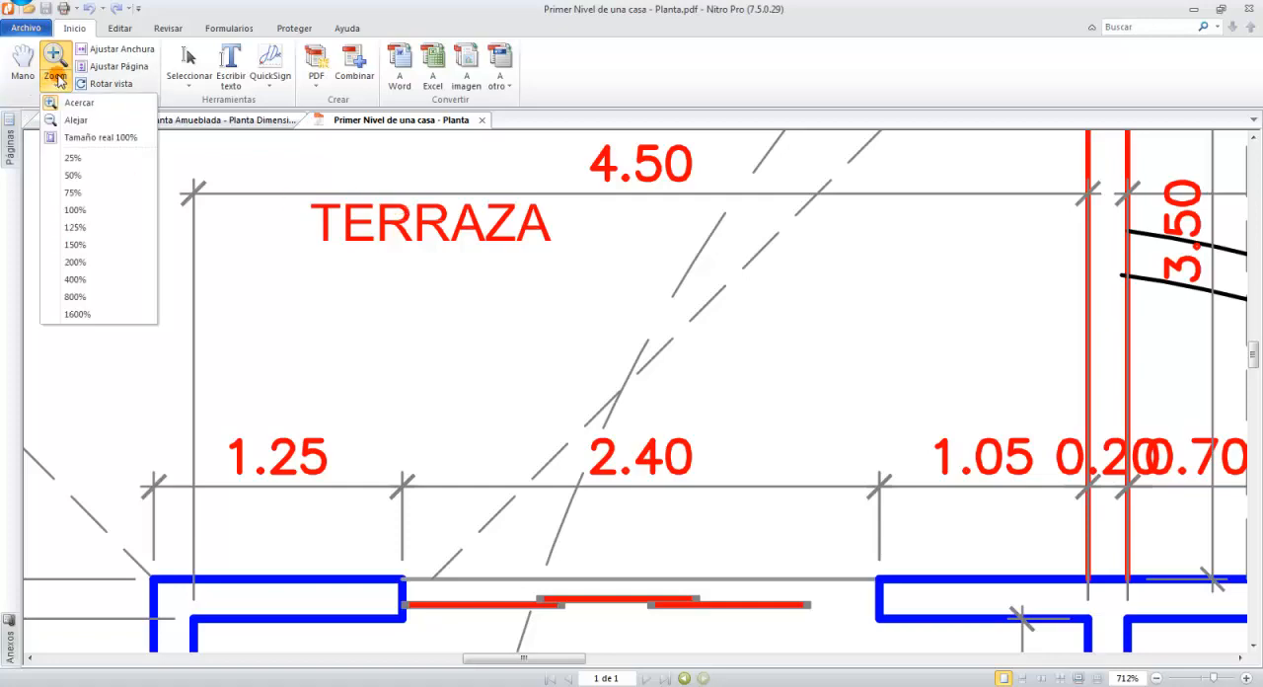
click(67, 137)
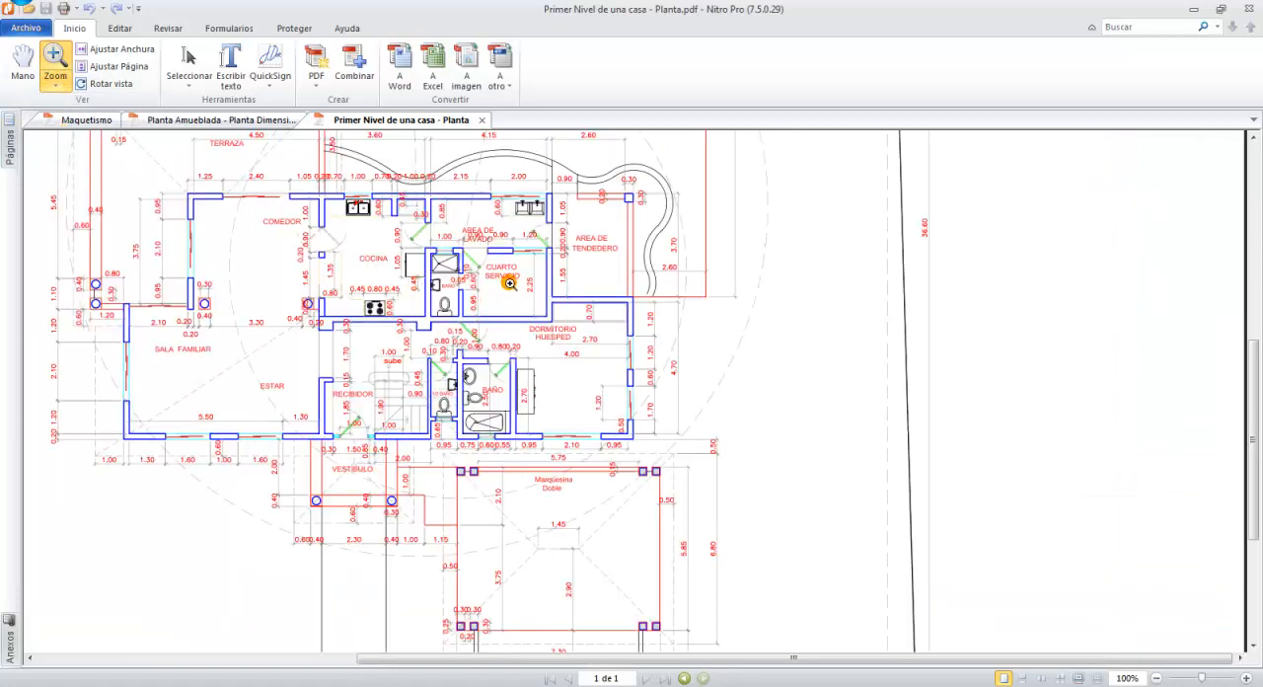
scroll(509, 283, up, 6)
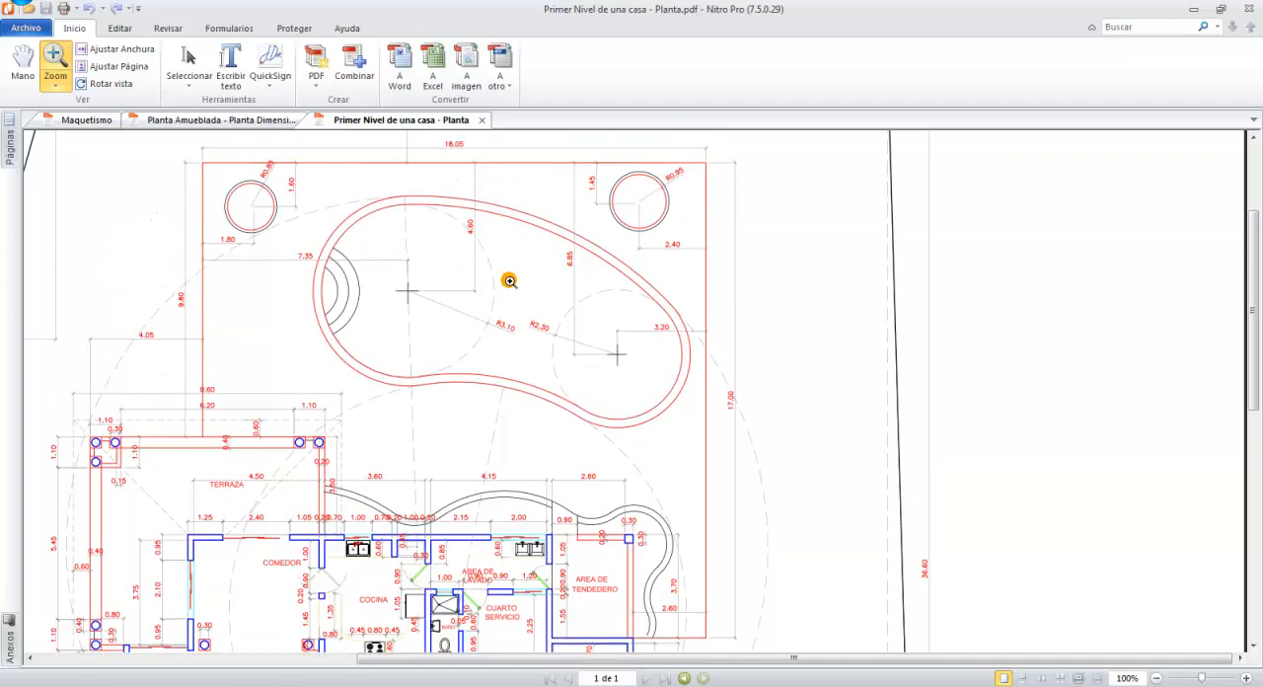
scroll(509, 281, down, 5)
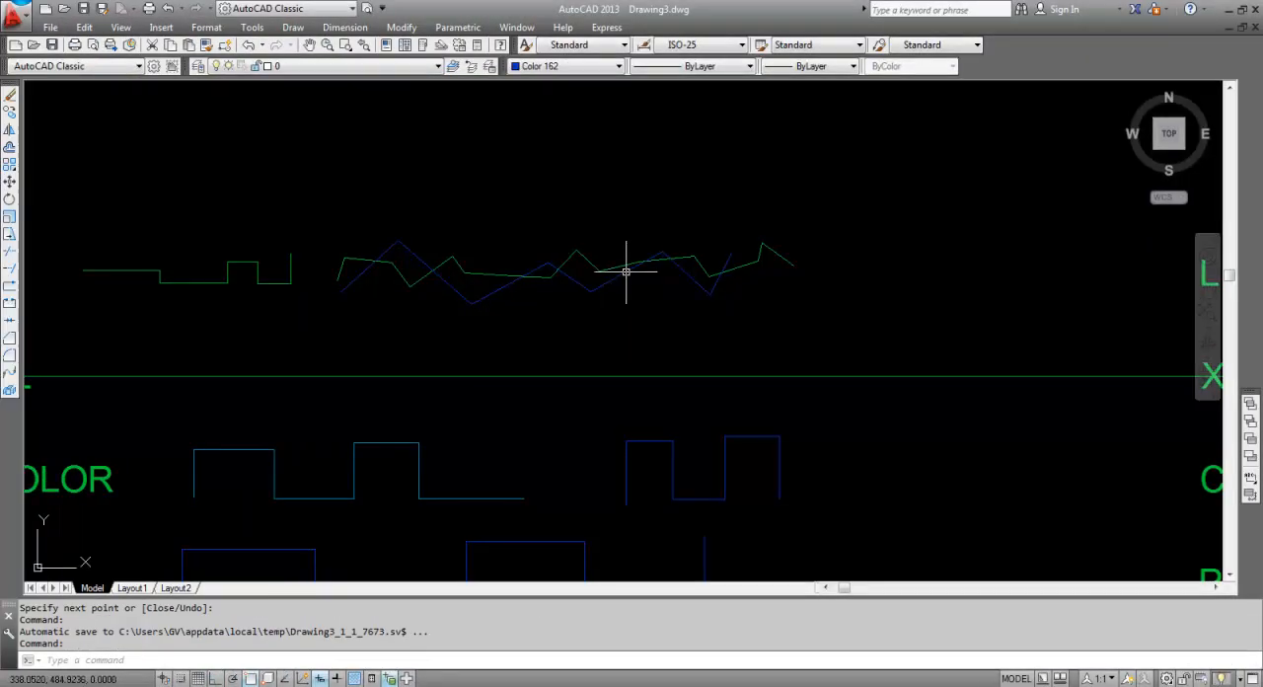
Return to Drawing3.dwg in AutoCAD and show the full set of command-list copies at drawing extents.
middle_click(625, 274)
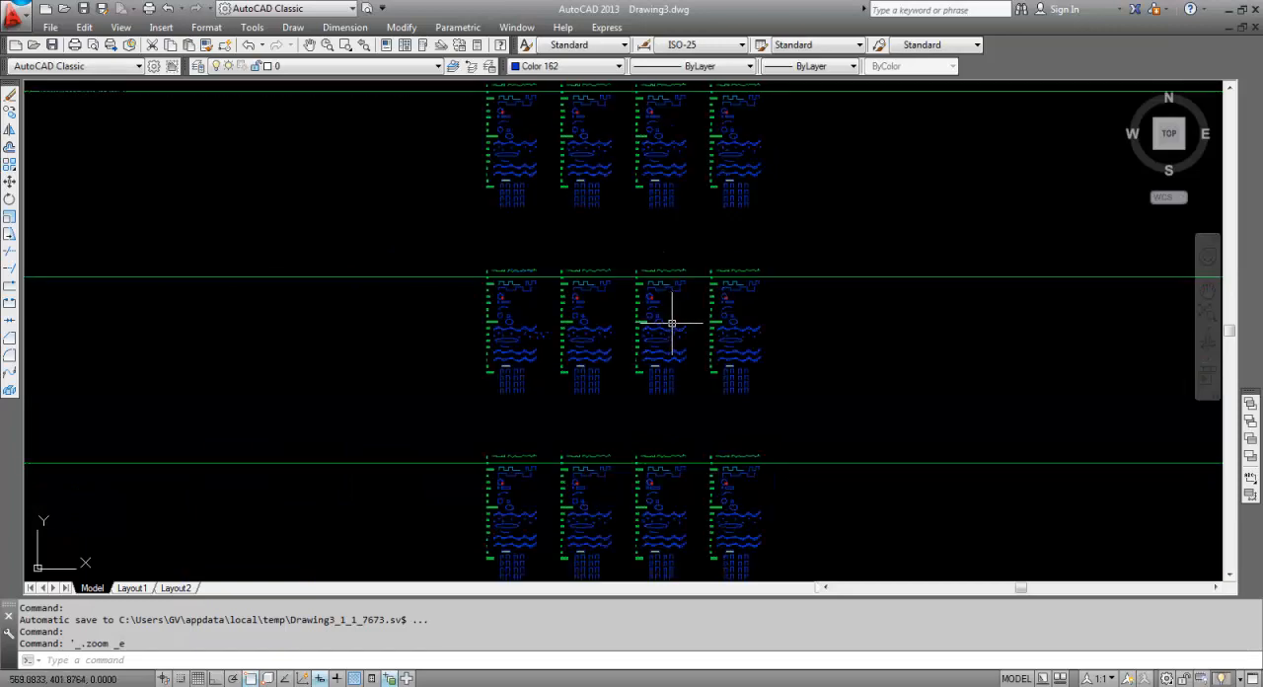
scroll(670, 323, down, 2)
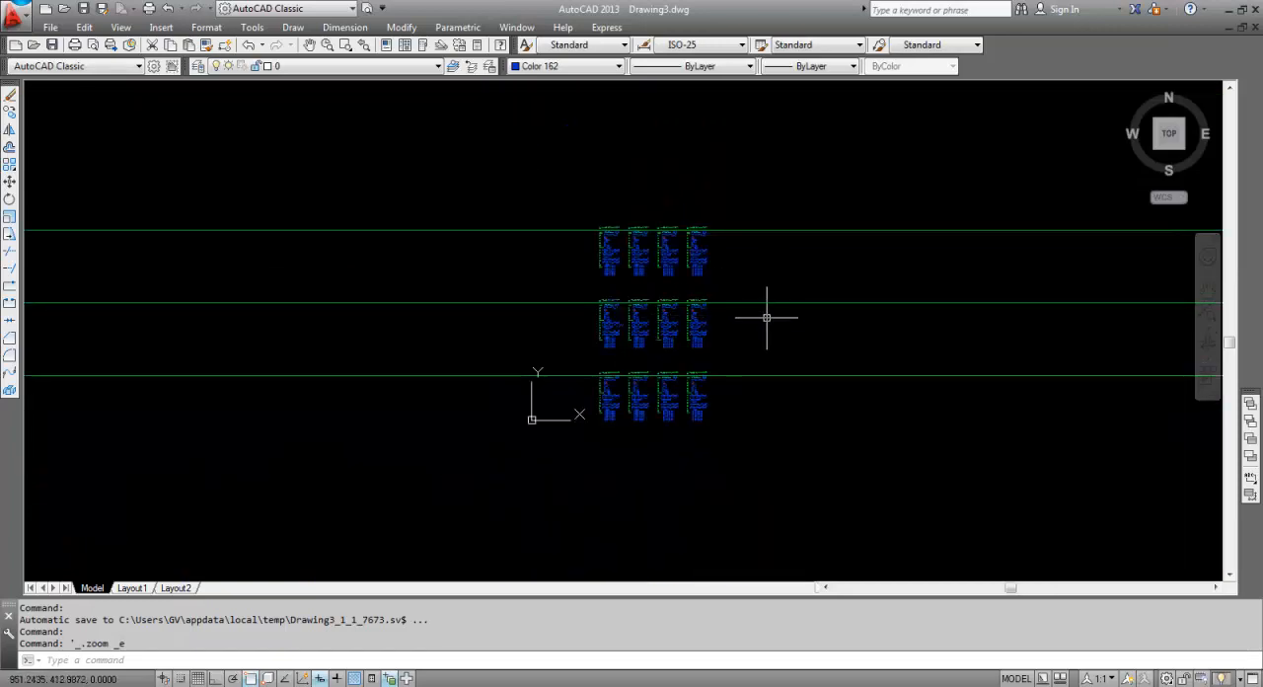
scroll(766, 316, down, 1)
middle_drag(770, 312, 674, 319)
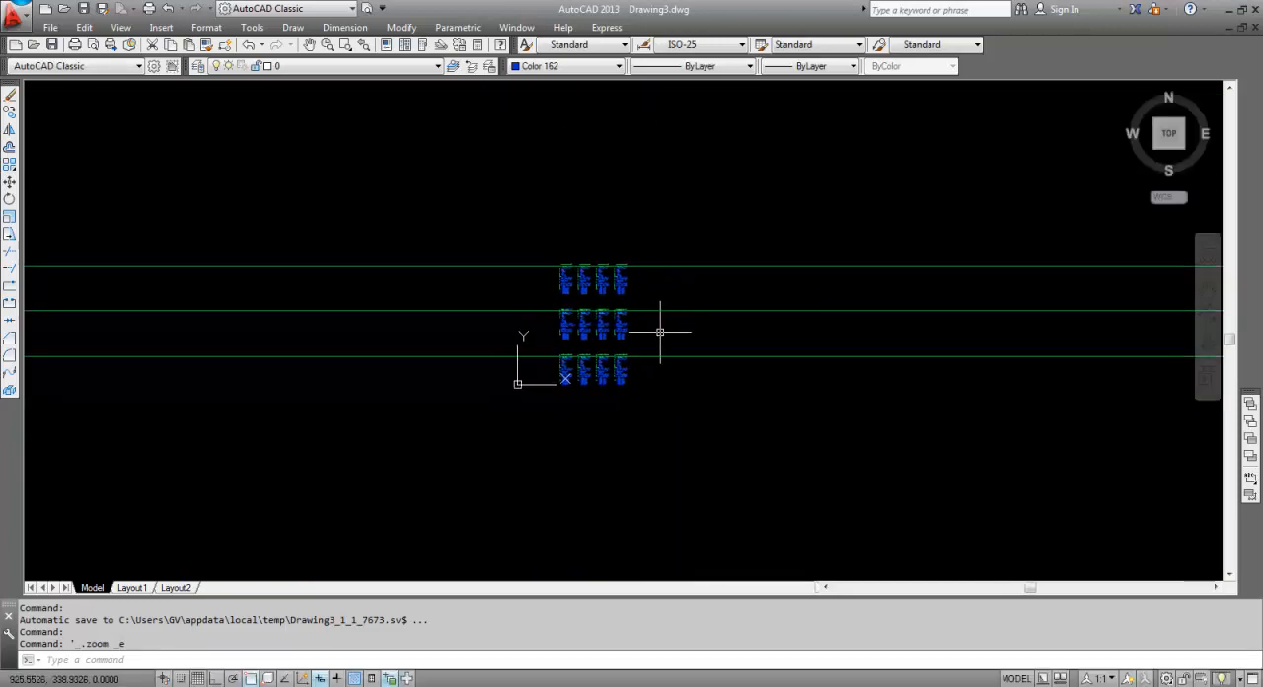
middle_click(660, 331)
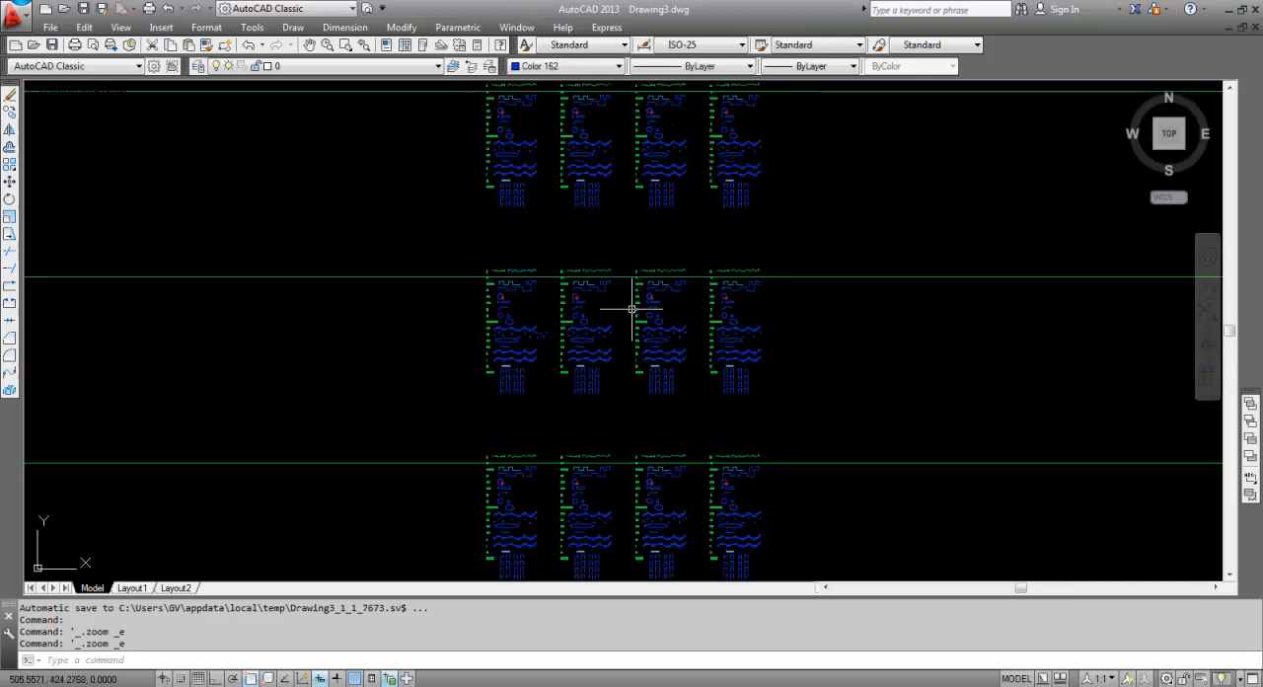